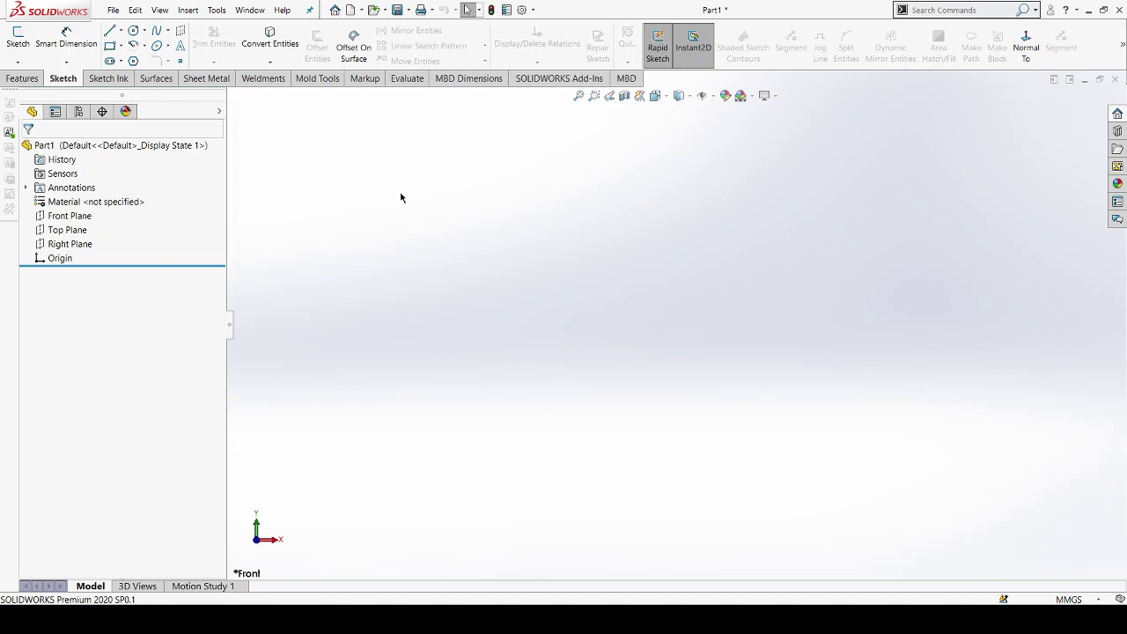
Step: Start a new sketch on the Front Plane and launch the Line tool
left_click(81, 217)
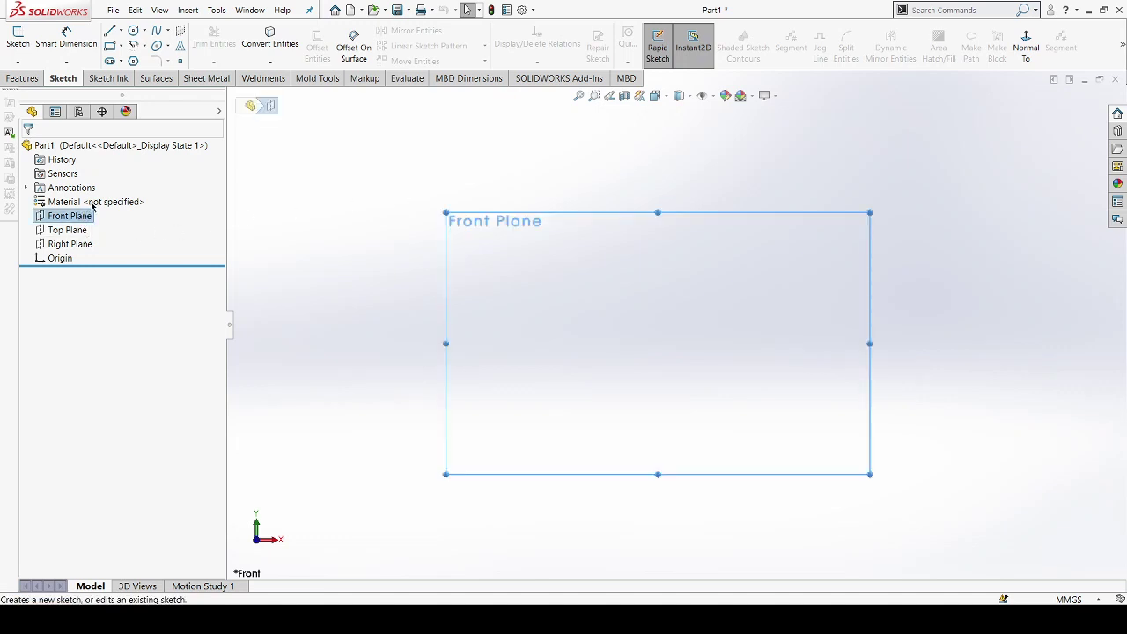
left_click(104, 199)
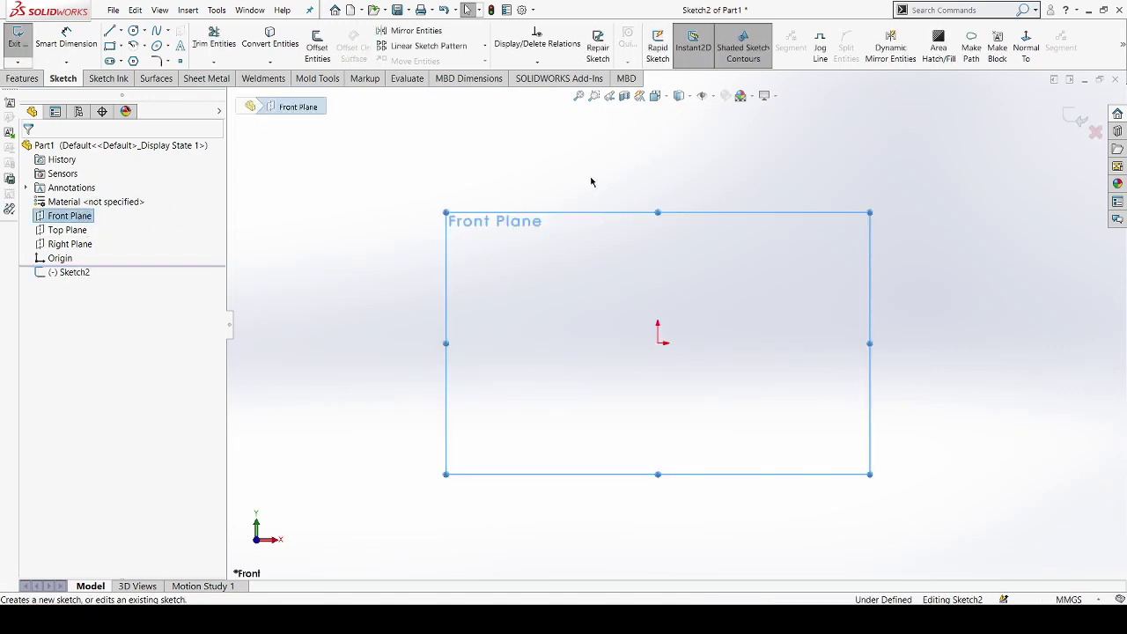
key("Escape")
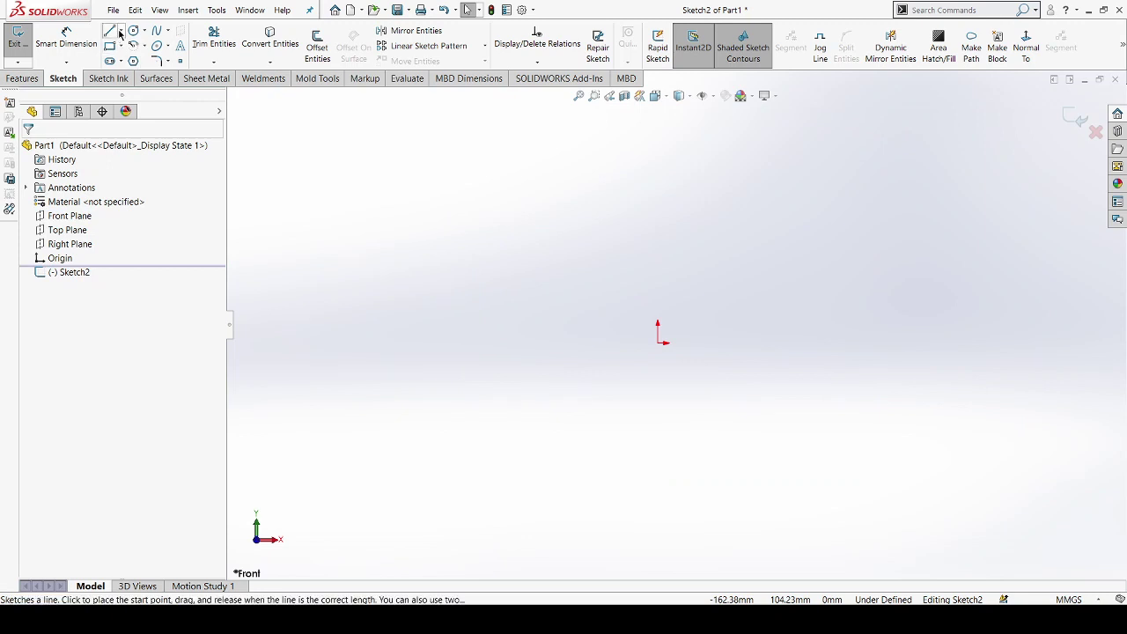
key("l")
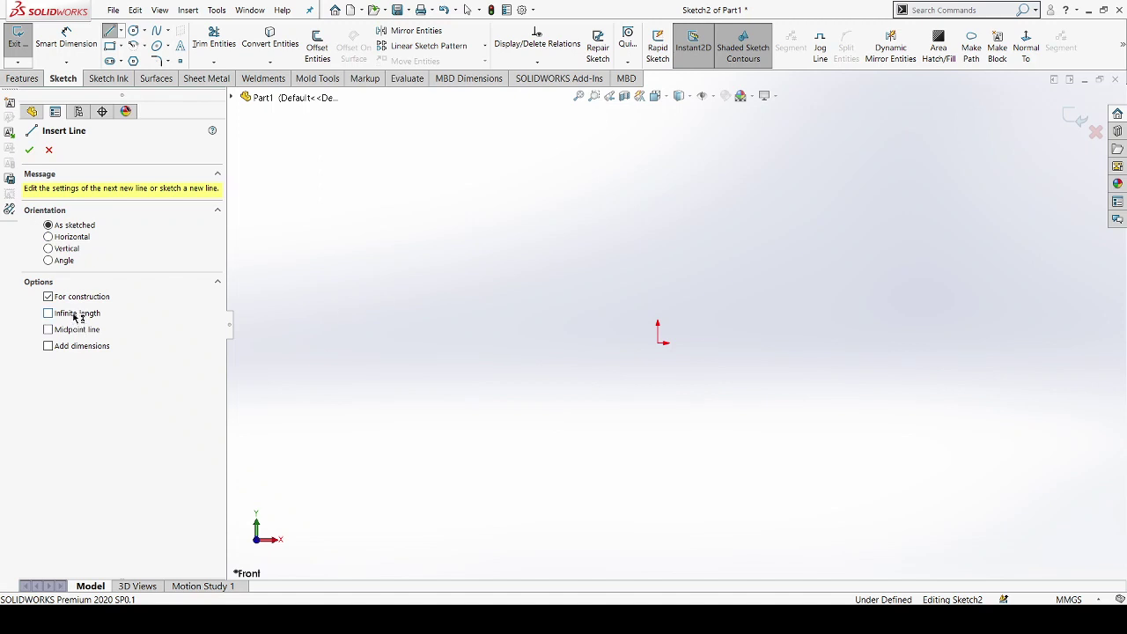
Step: Draw infinite-length horizontal and vertical construction lines through the sketch origin
left_click(92, 314)
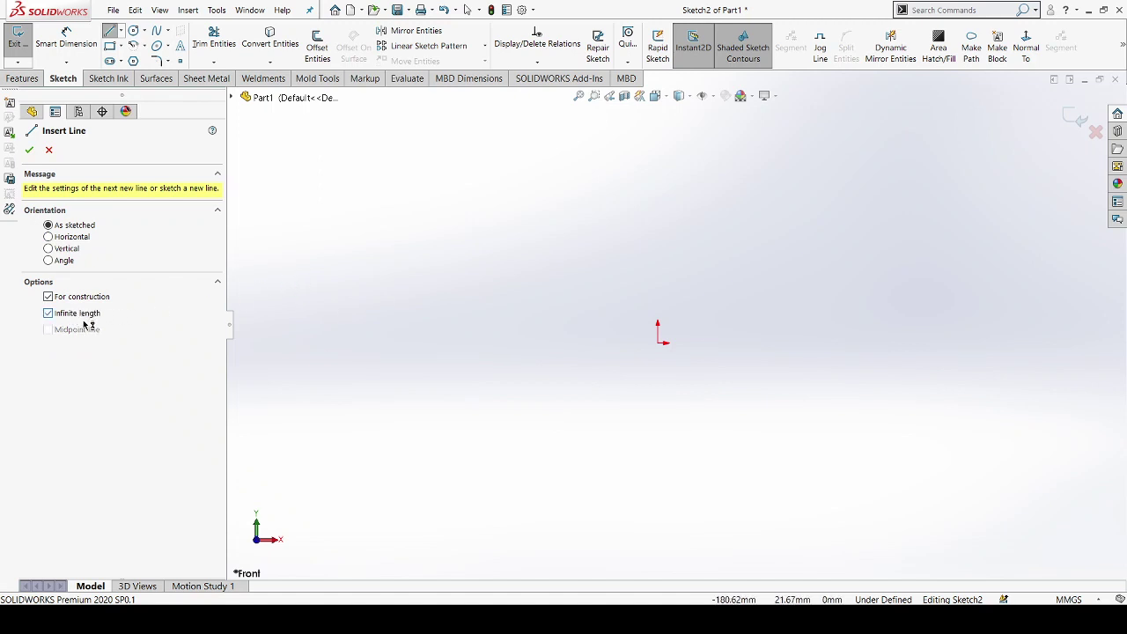
left_click(77, 238)
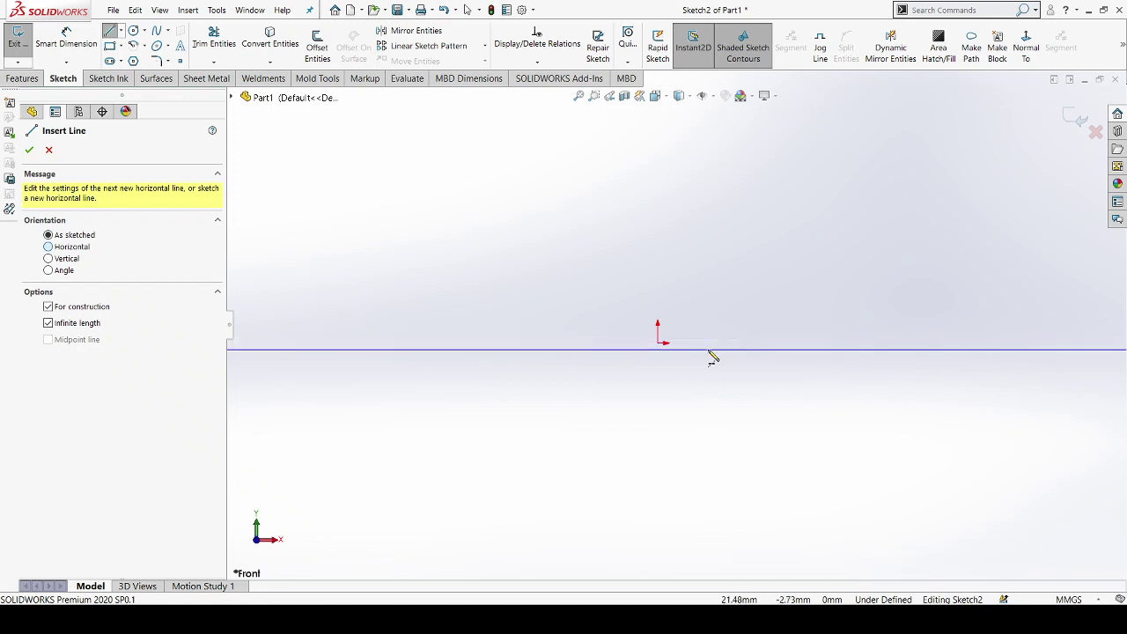
left_click(665, 349)
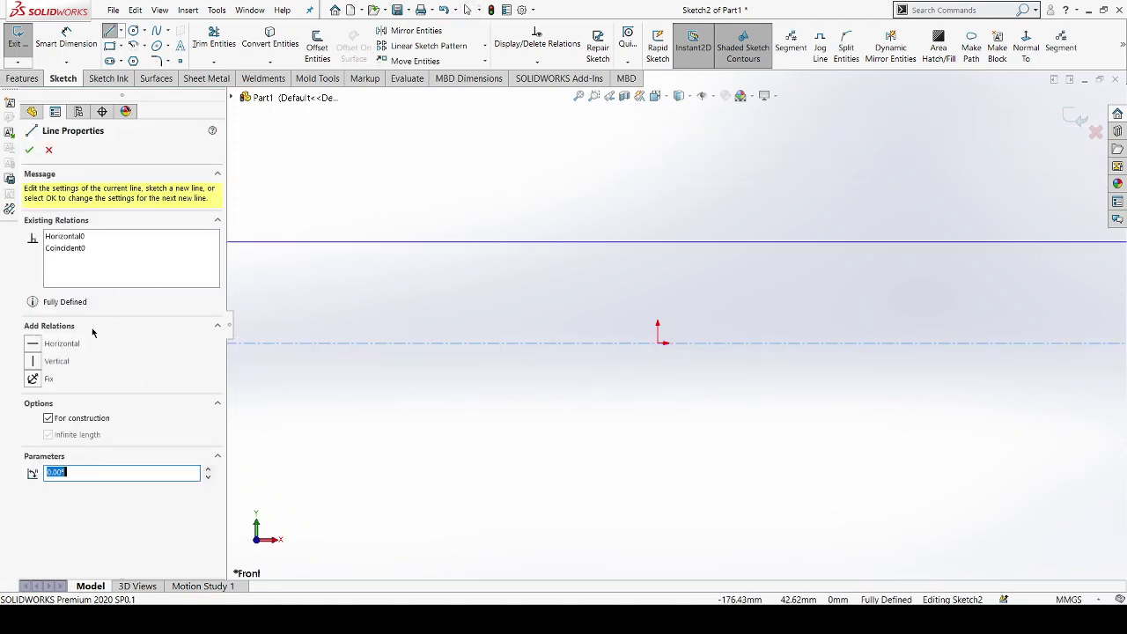
left_click(29, 152)
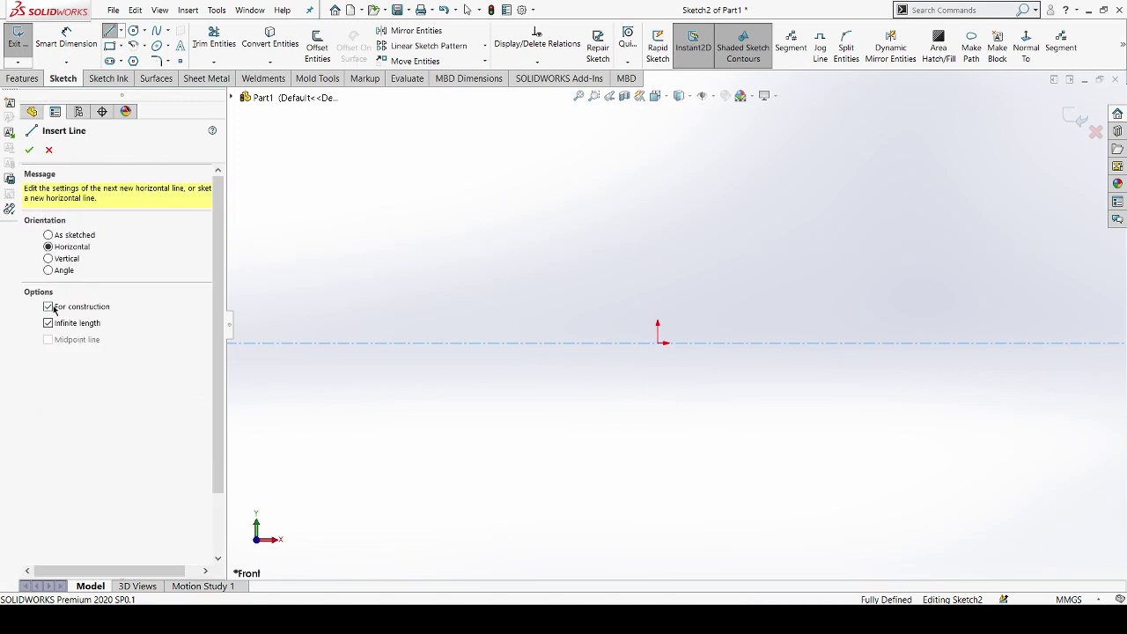
left_click(48, 259)
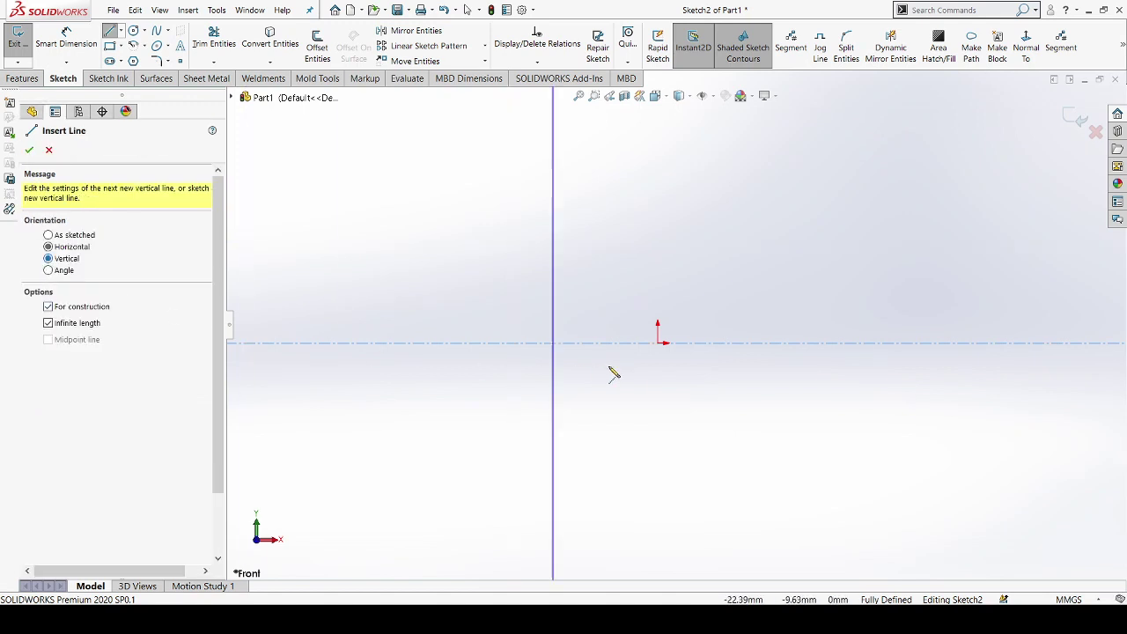
left_click(660, 344)
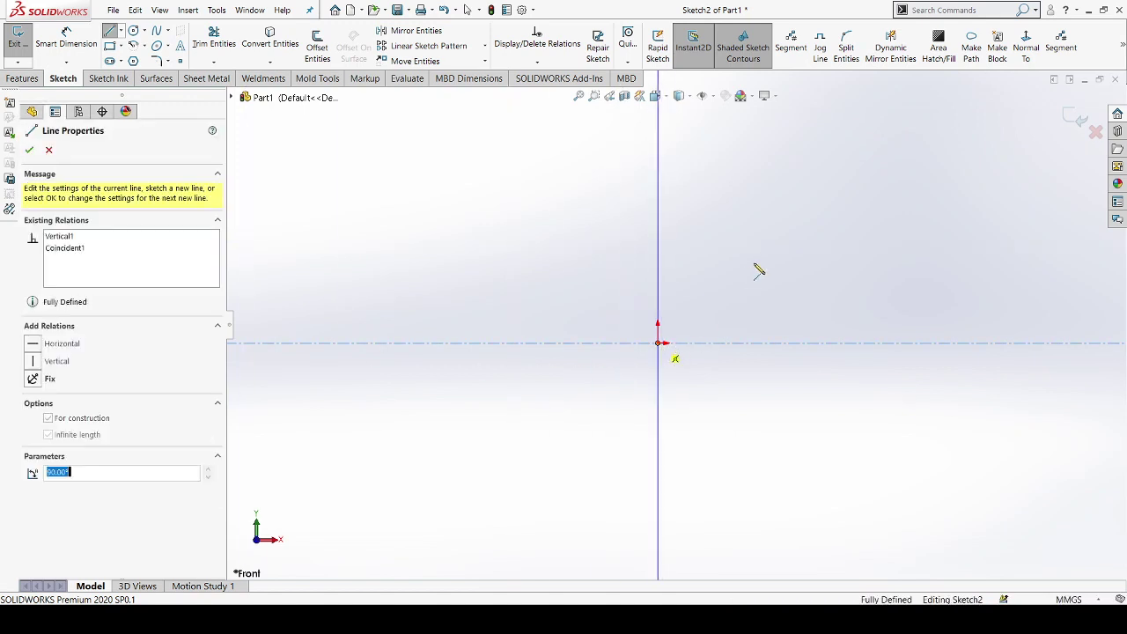
key("Escape")
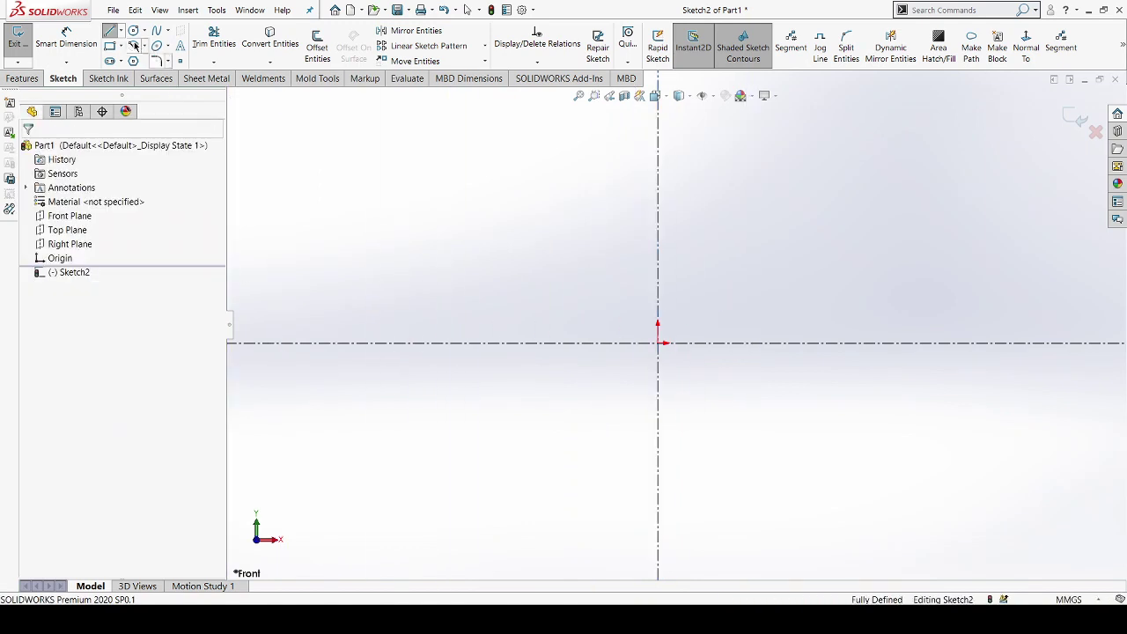
Step: Draw a 32.5 mm vertical line up from the origin, continuing into a sloped line rightward
key("l")
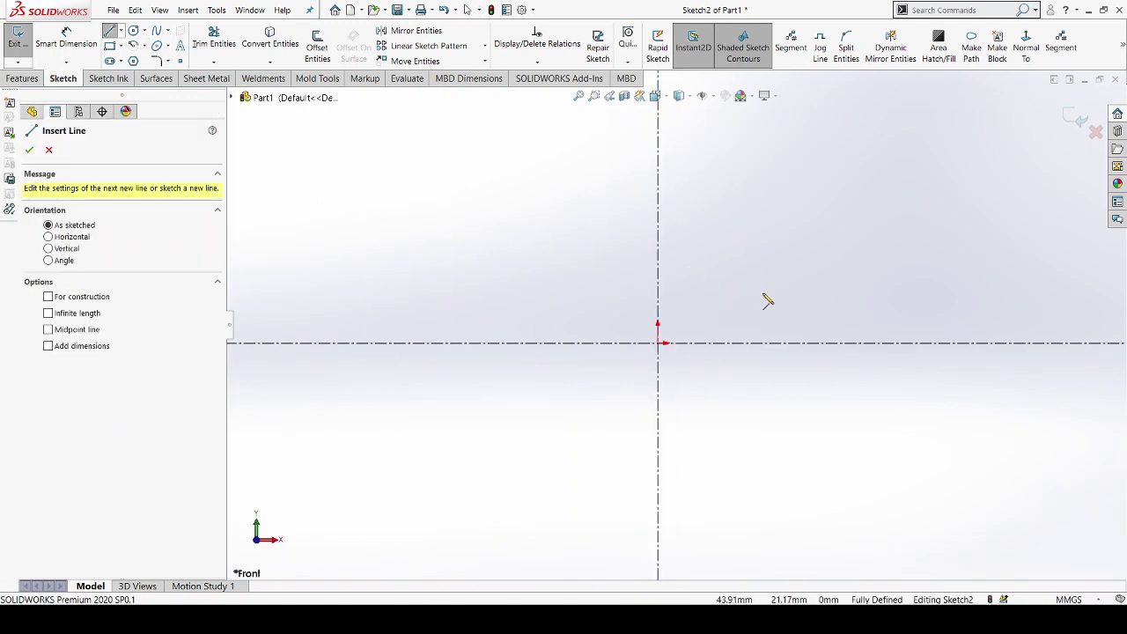
left_click(659, 343)
type("32.5")
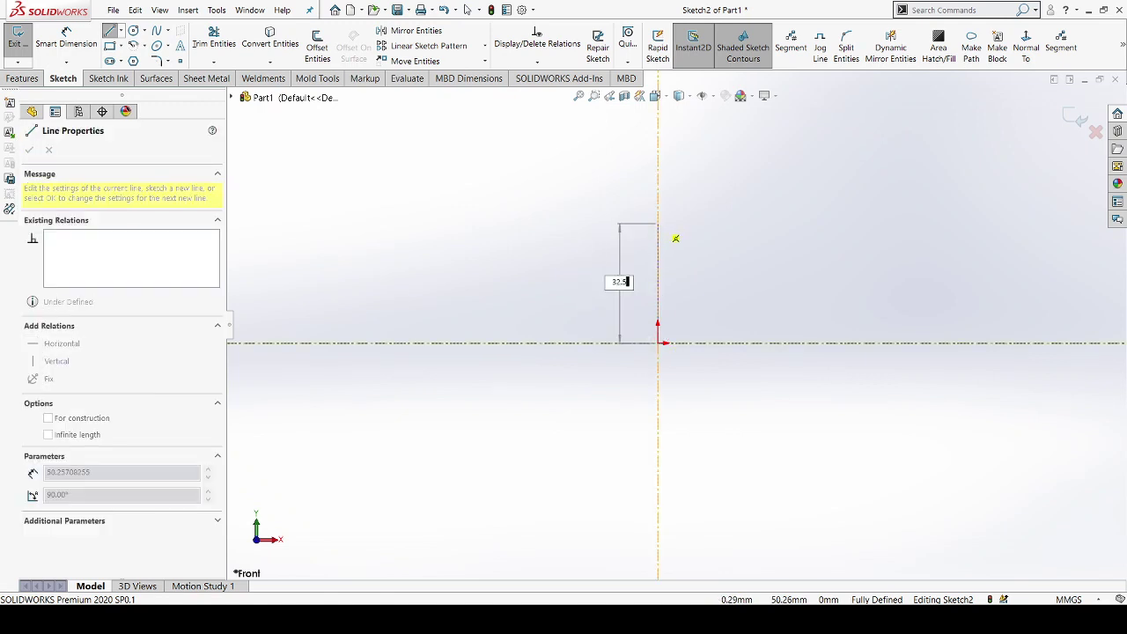
key("Return")
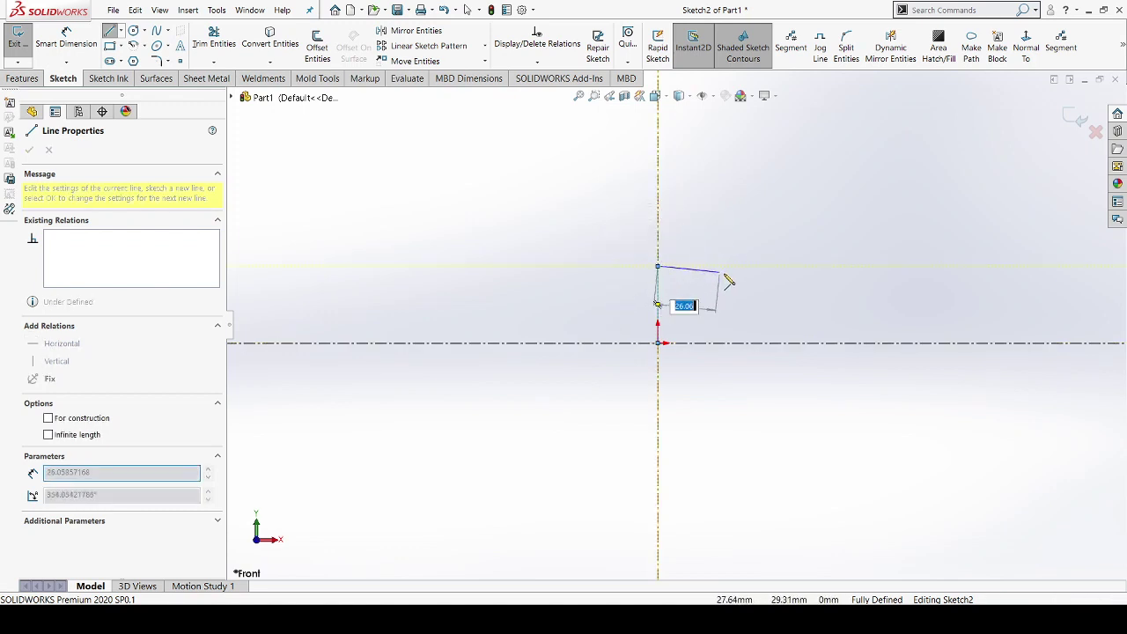
left_click(728, 277)
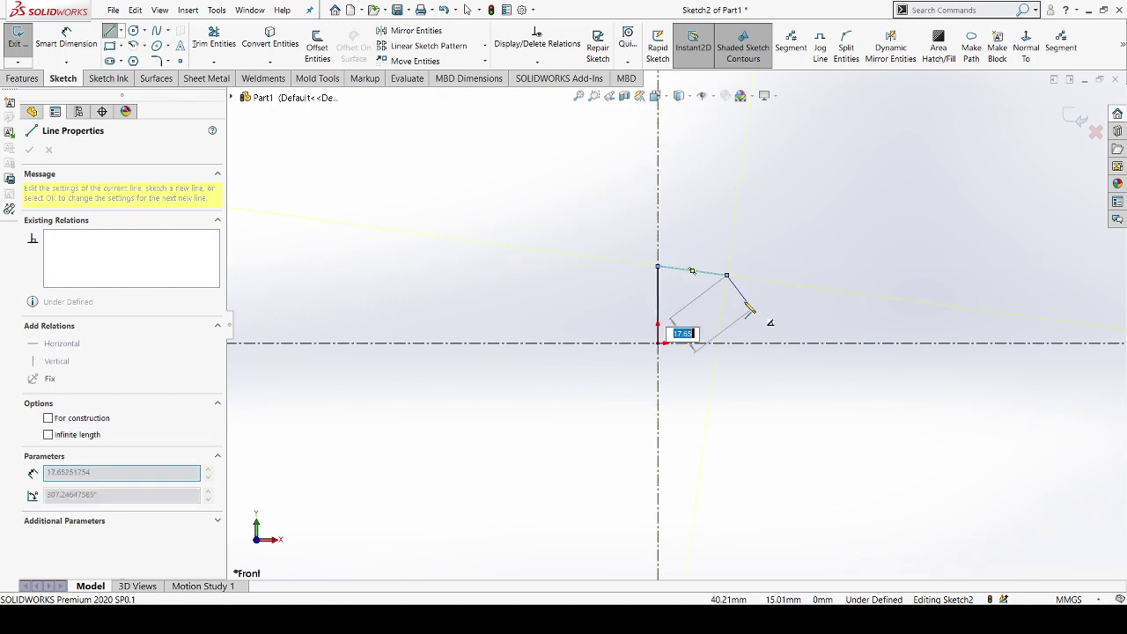
key("Escape")
scroll(734, 269, "down", 2)
scroll(733, 269, "down", 1)
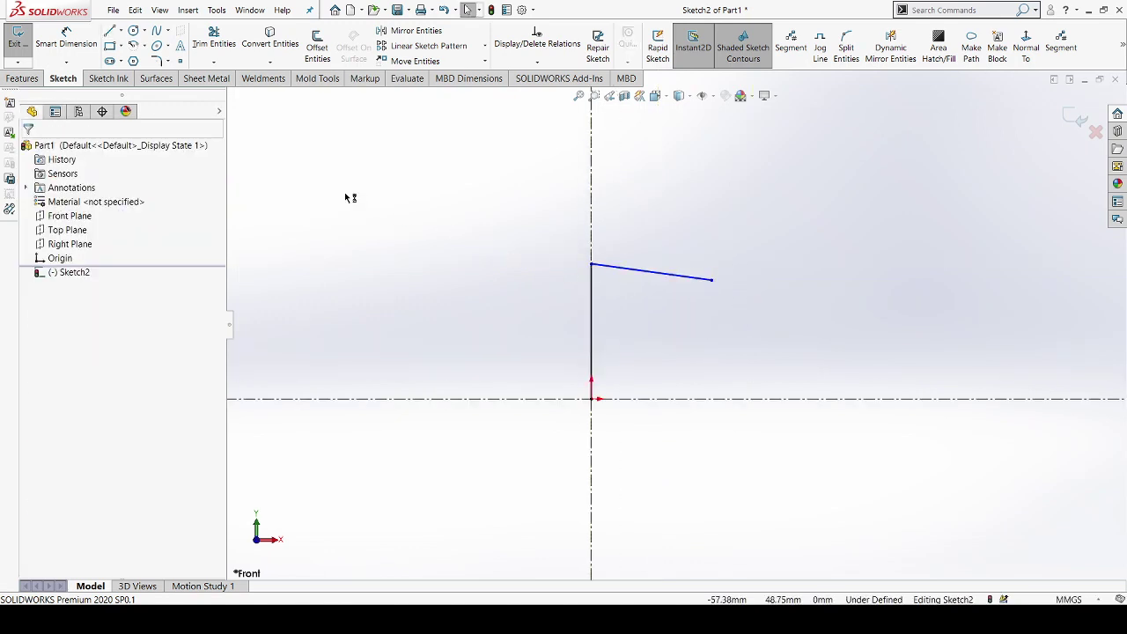
Step: Draw a 14.5 mm vertical line upward from the top of the vertical line
key("l")
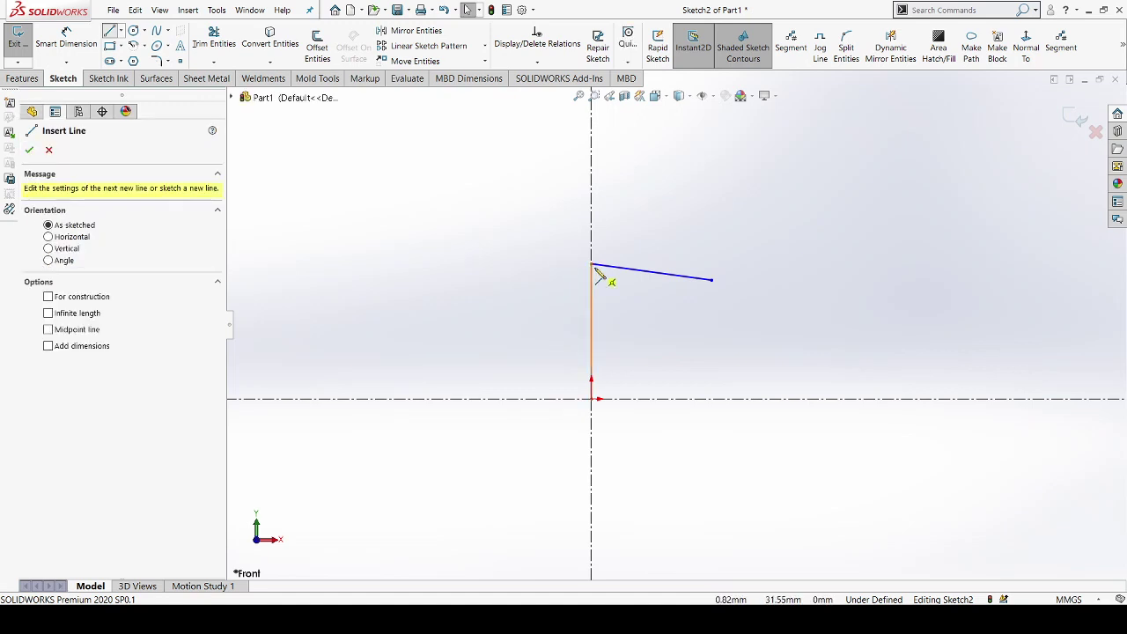
left_click(591, 264)
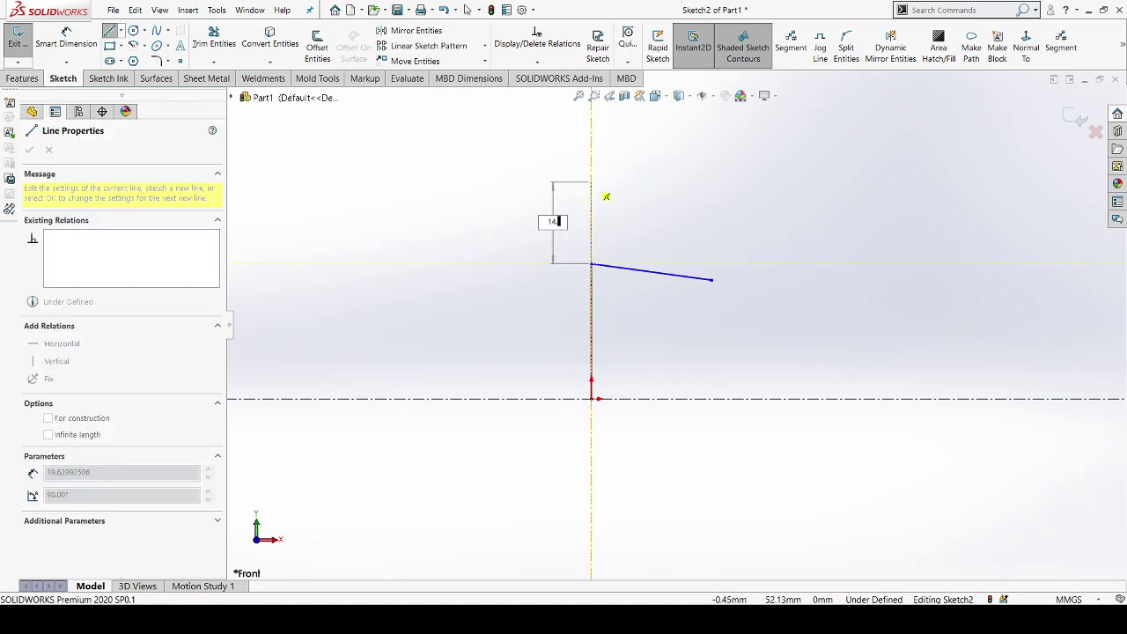
left_click(591, 204)
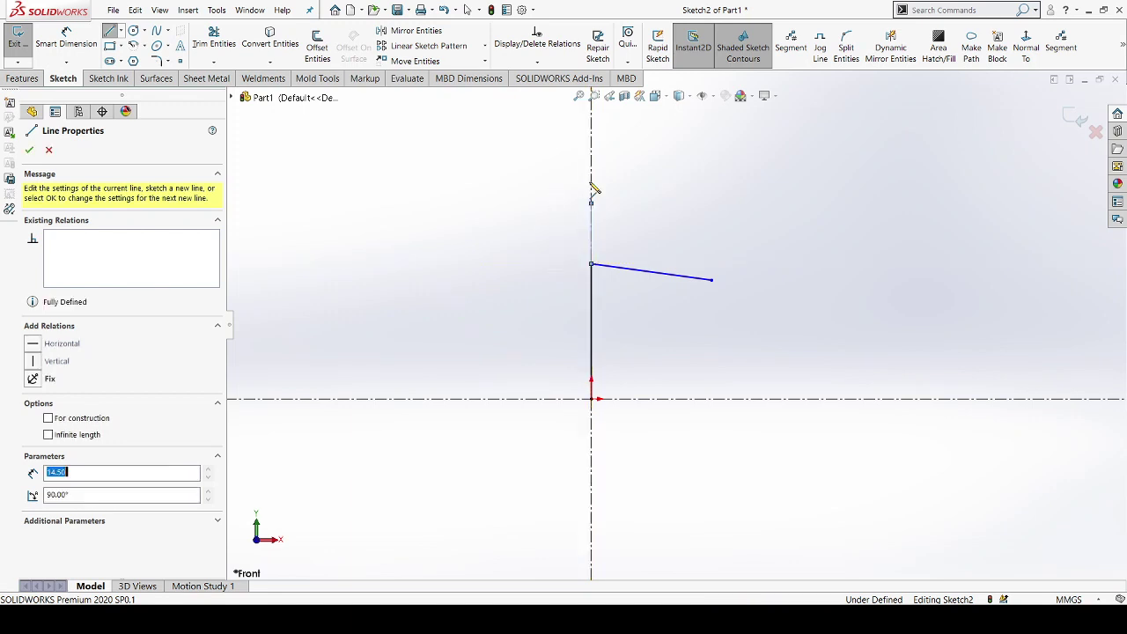
key("Escape")
key("Escape")
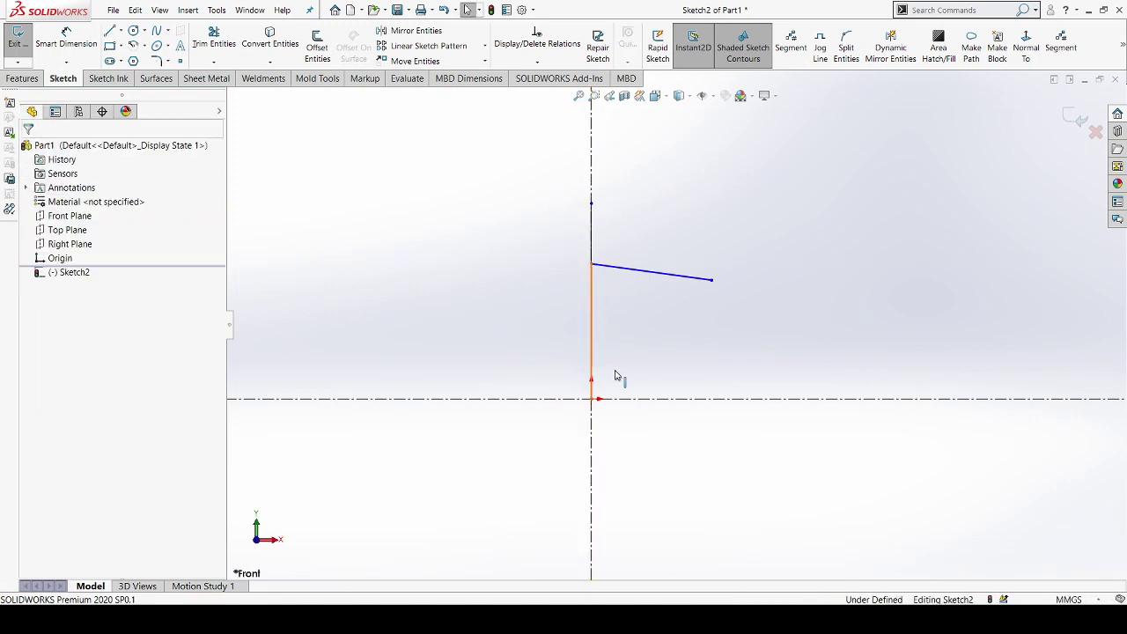
Step: Delete the lower vertical line, leaving the joint point 32.5 mm above the origin
left_click(620, 378)
key("Delete")
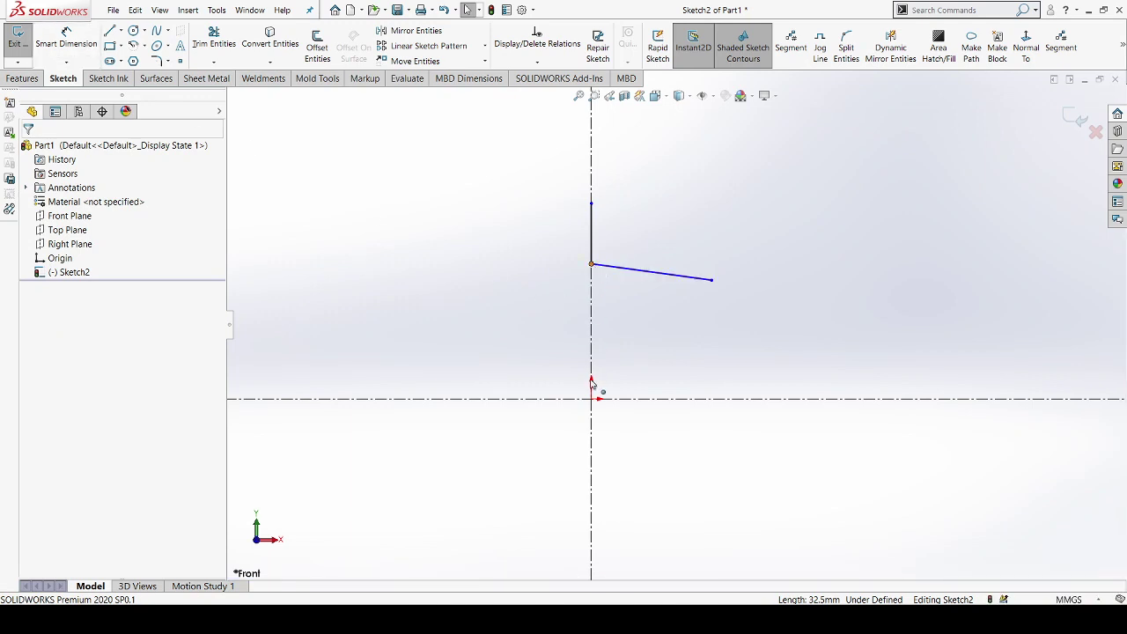
left_click(590, 265)
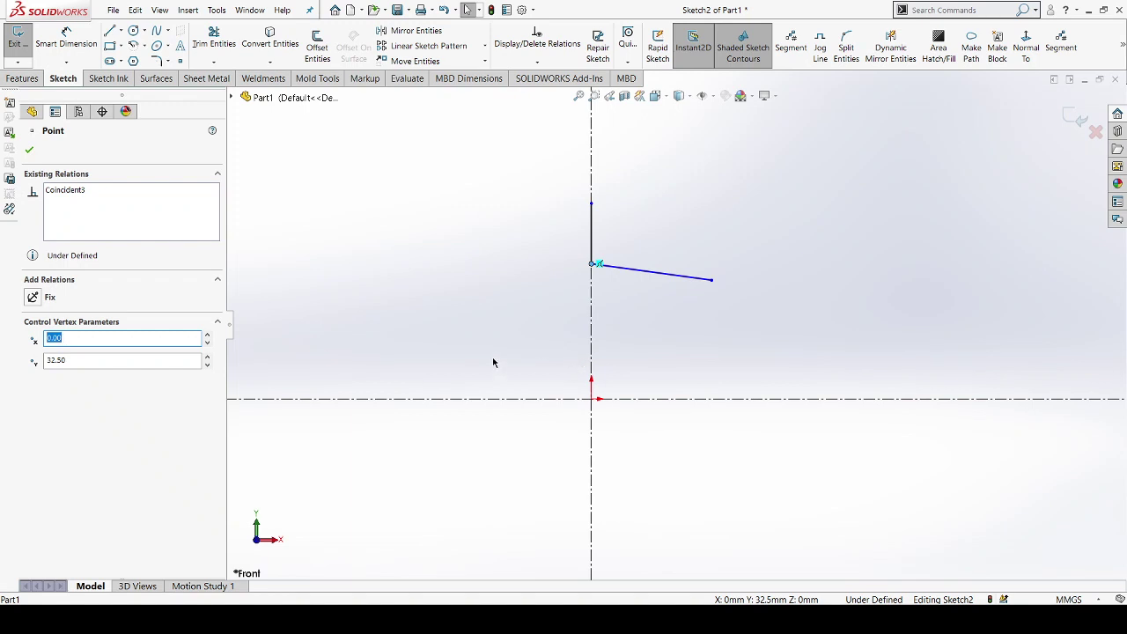
left_click(519, 356)
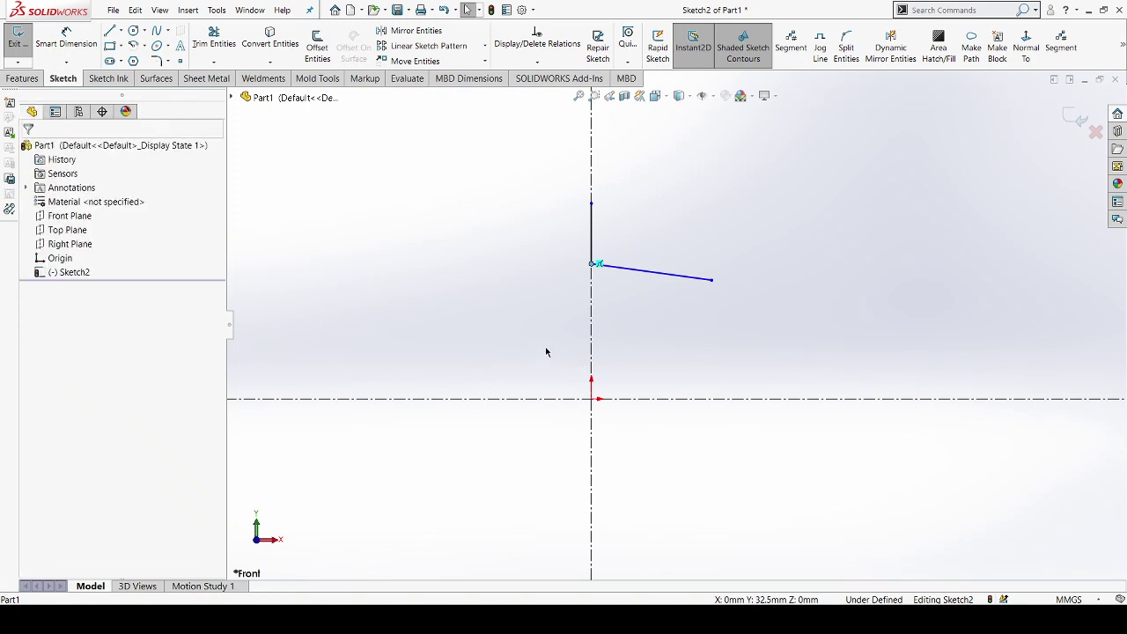
Step: Dimension the junction point 32.50 mm above the horizontal centerline
left_click(66, 39)
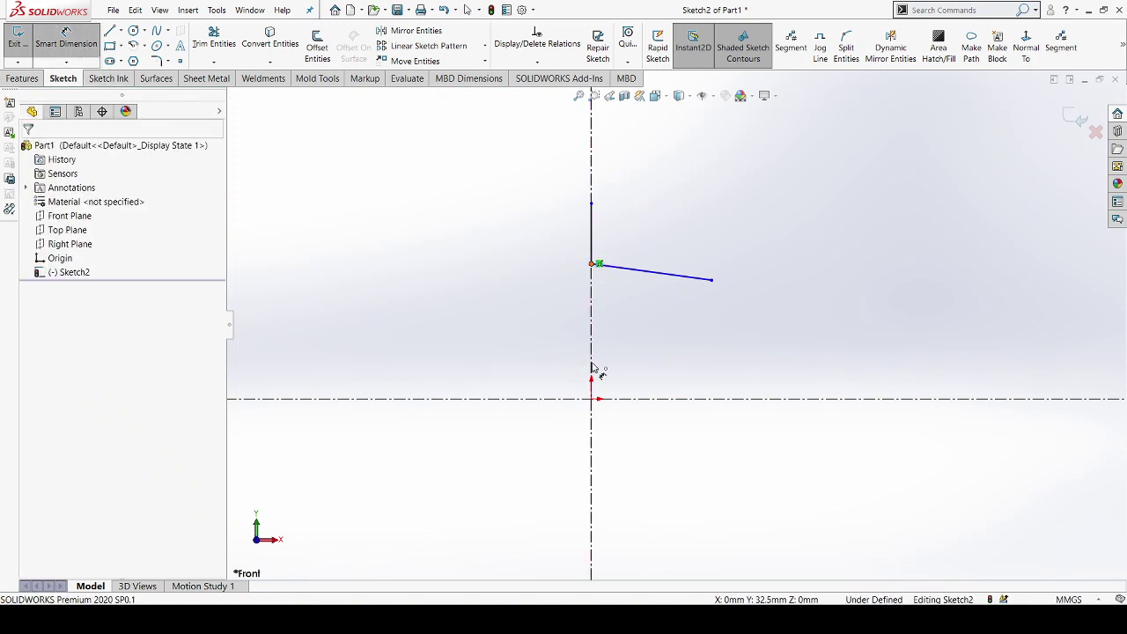
left_click(639, 401)
left_click(637, 403)
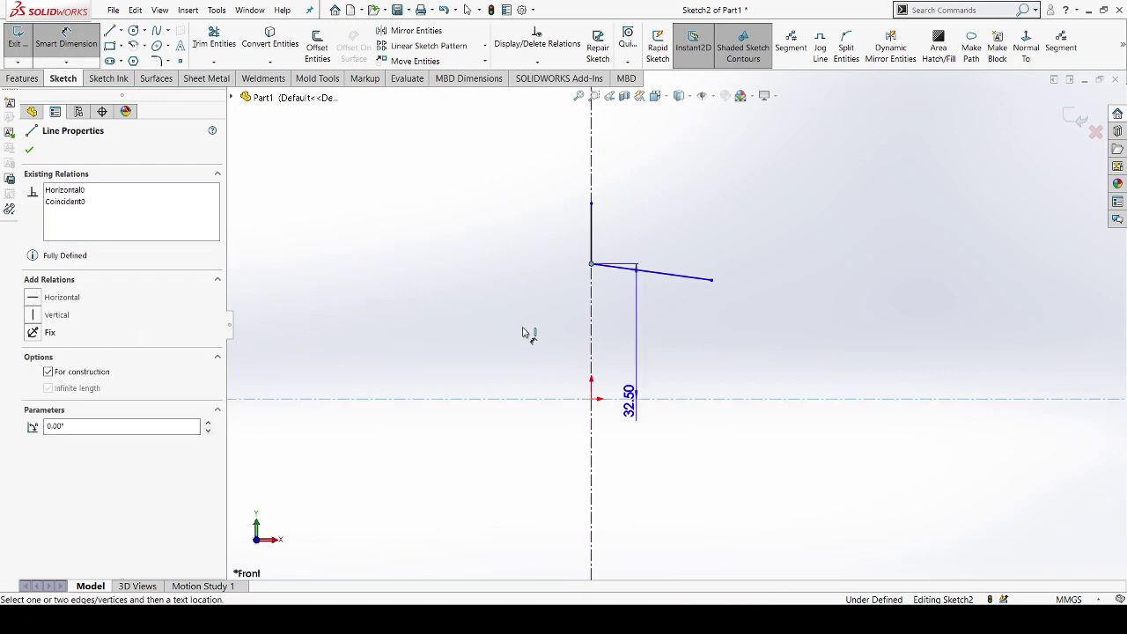
left_click(524, 339)
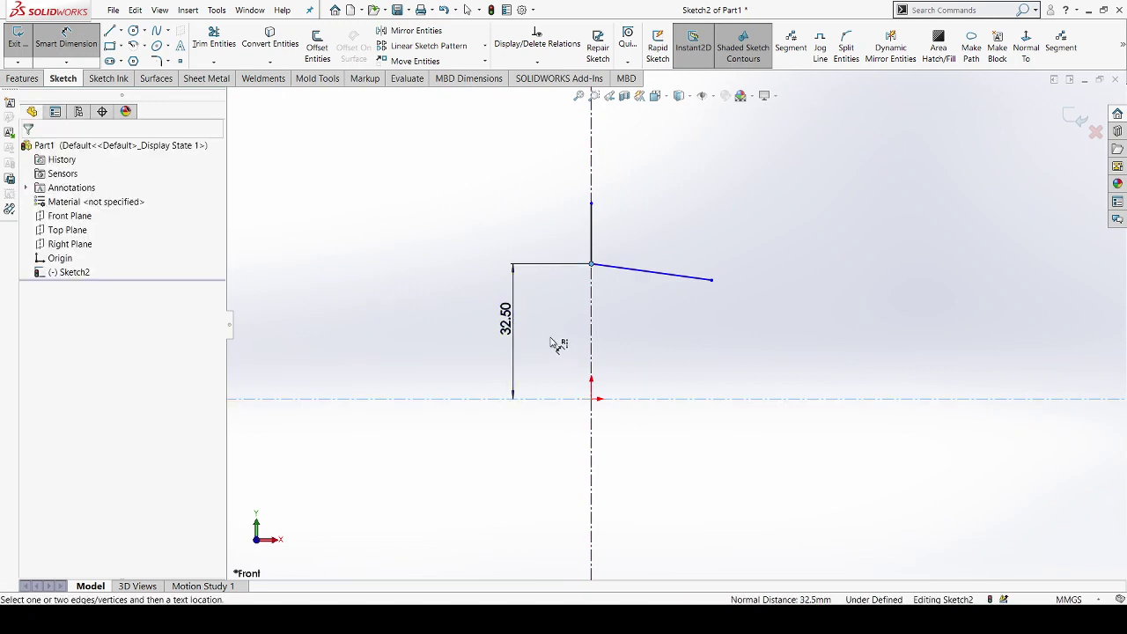
left_click(81, 44)
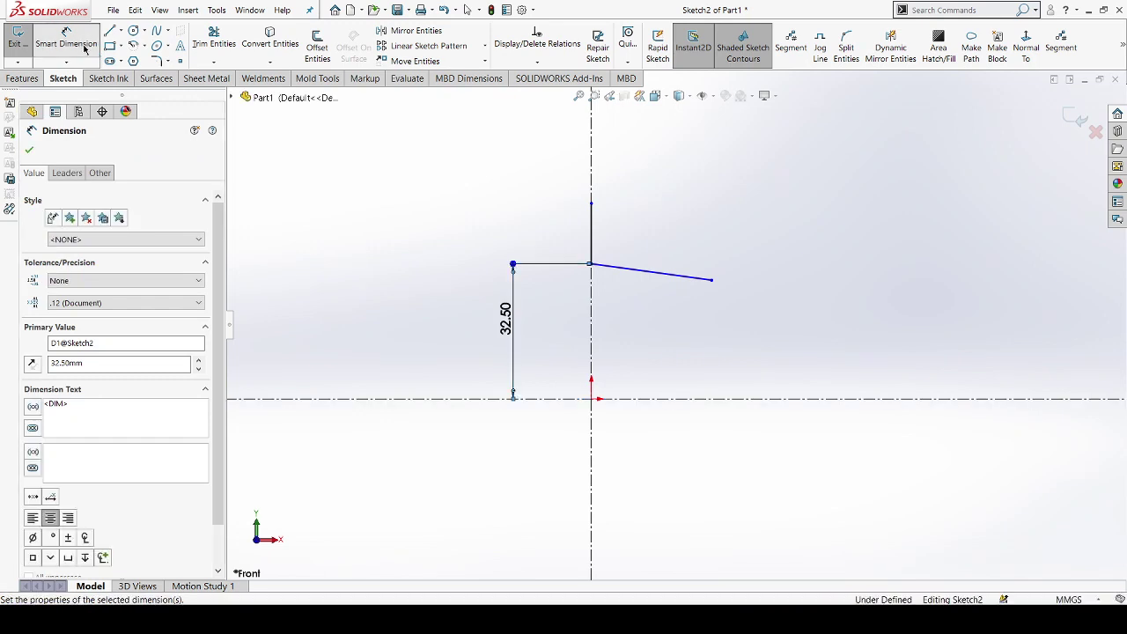
Step: Set the angle between the sloped and vertical lines to 93°
left_click(77, 45)
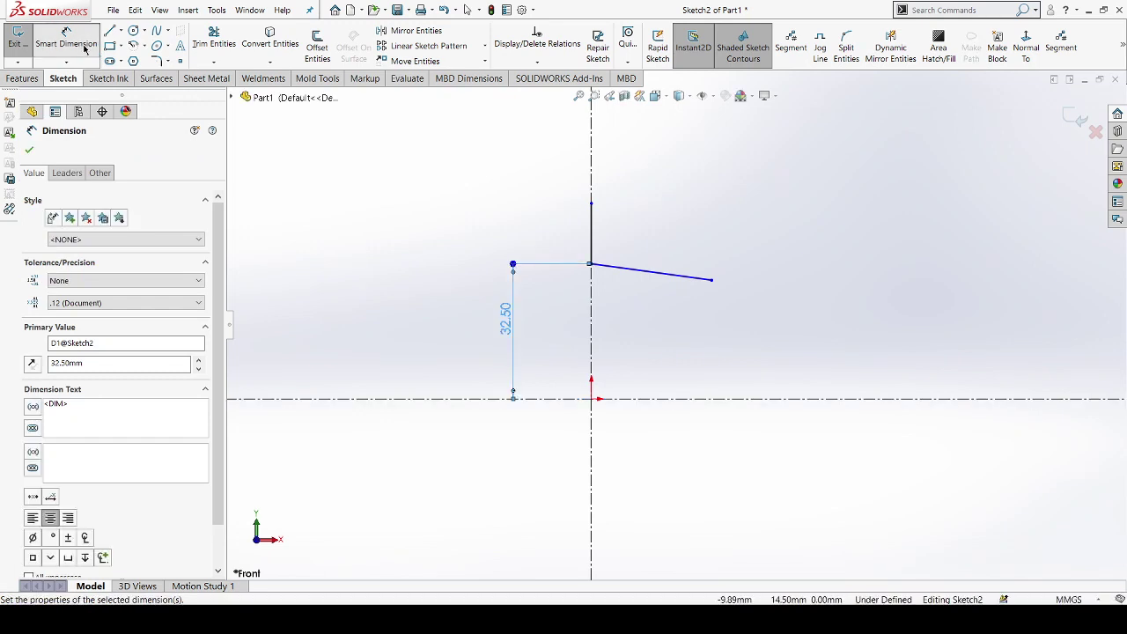
left_click(690, 277)
left_click(592, 230)
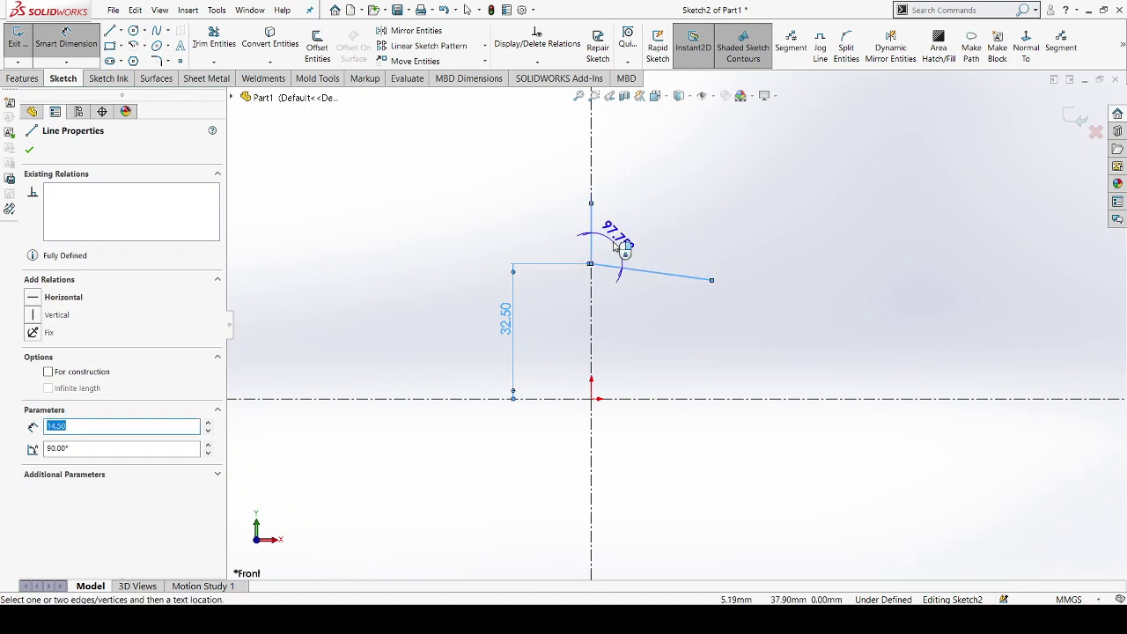
left_click(534, 310)
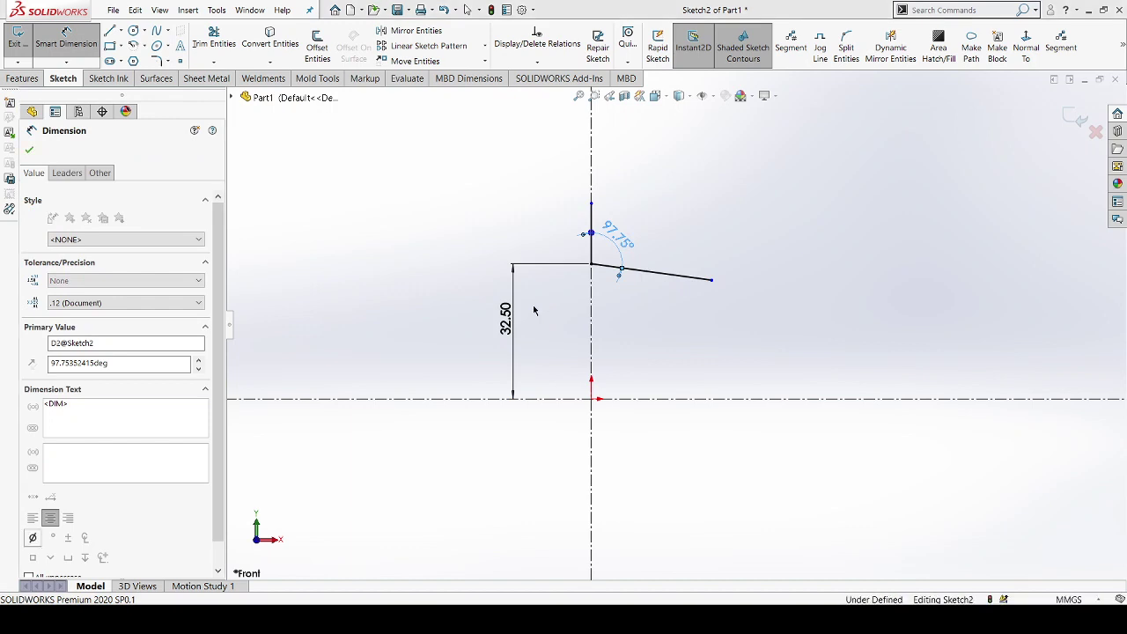
type("93")
key("Return")
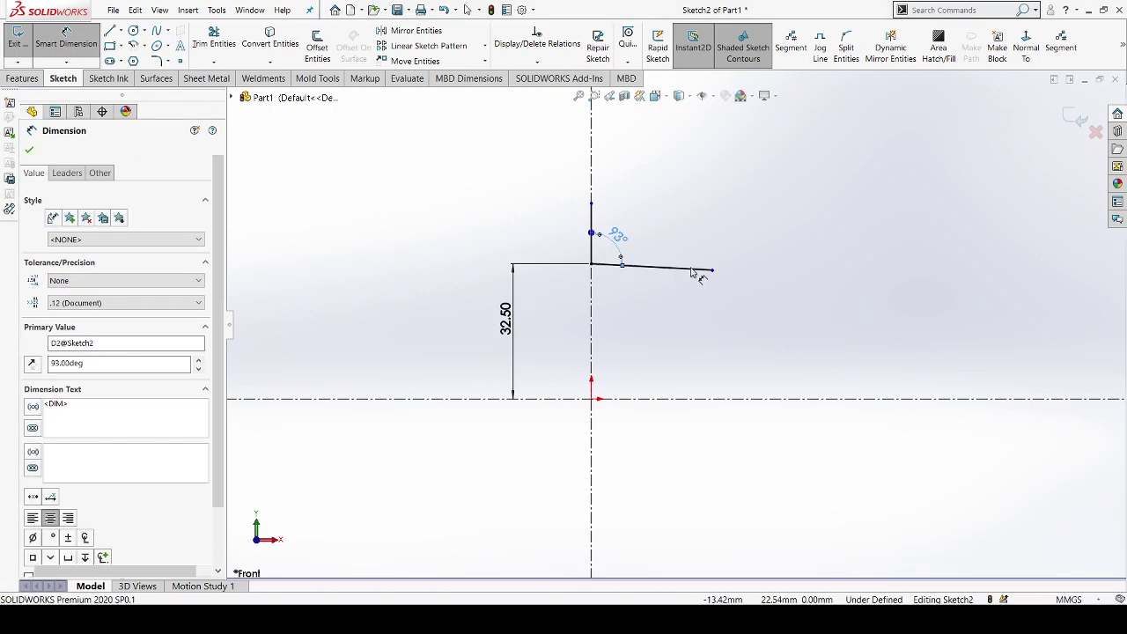
key("Escape")
Step: Dimension the sloped line's horizontal span and change it from 29.10 to 25 mm
left_click(66, 39)
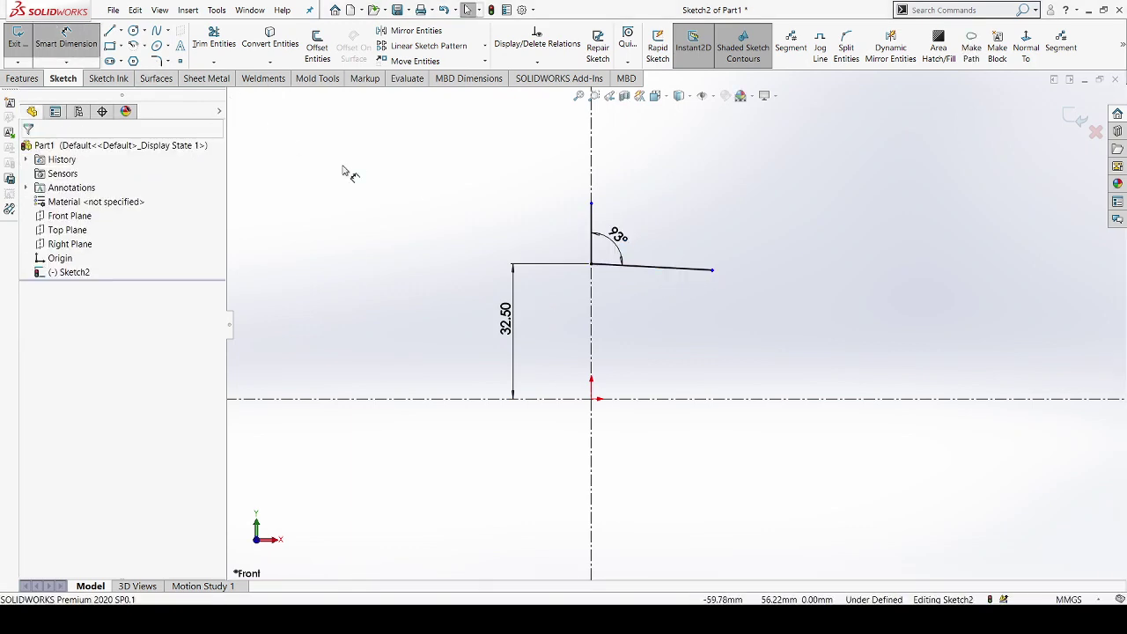
left_click(669, 295)
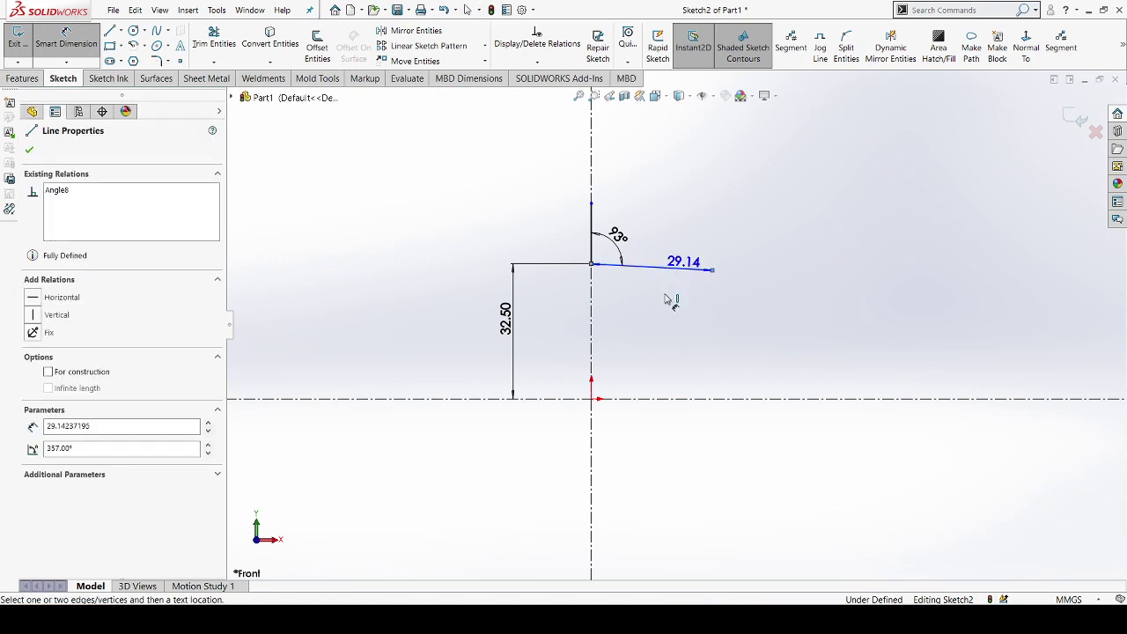
left_click(675, 315)
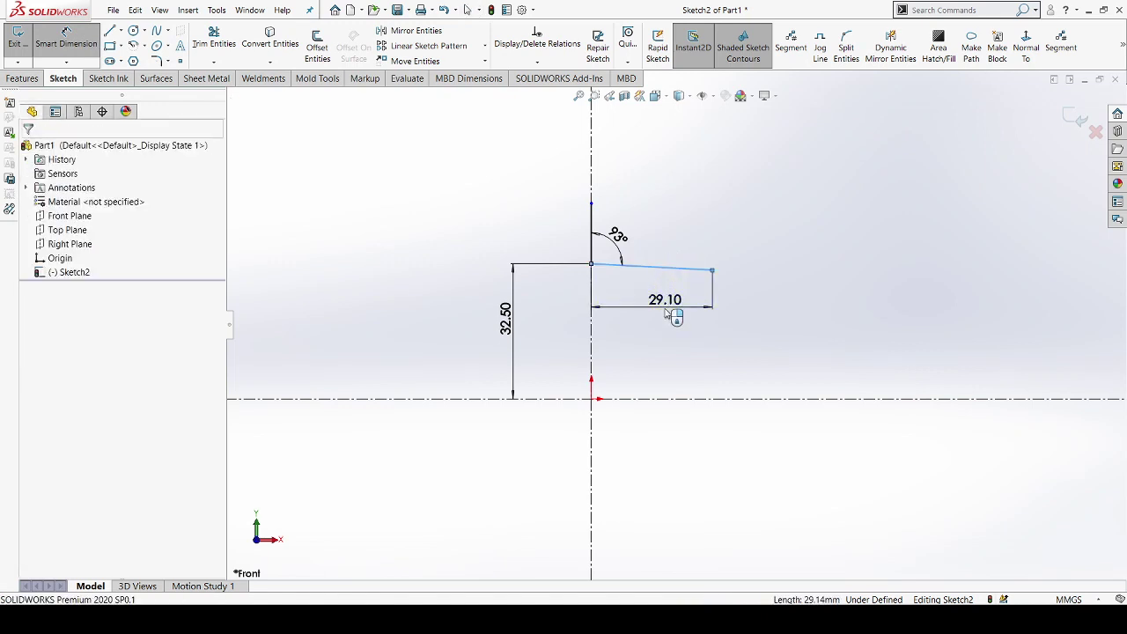
left_click(666, 313)
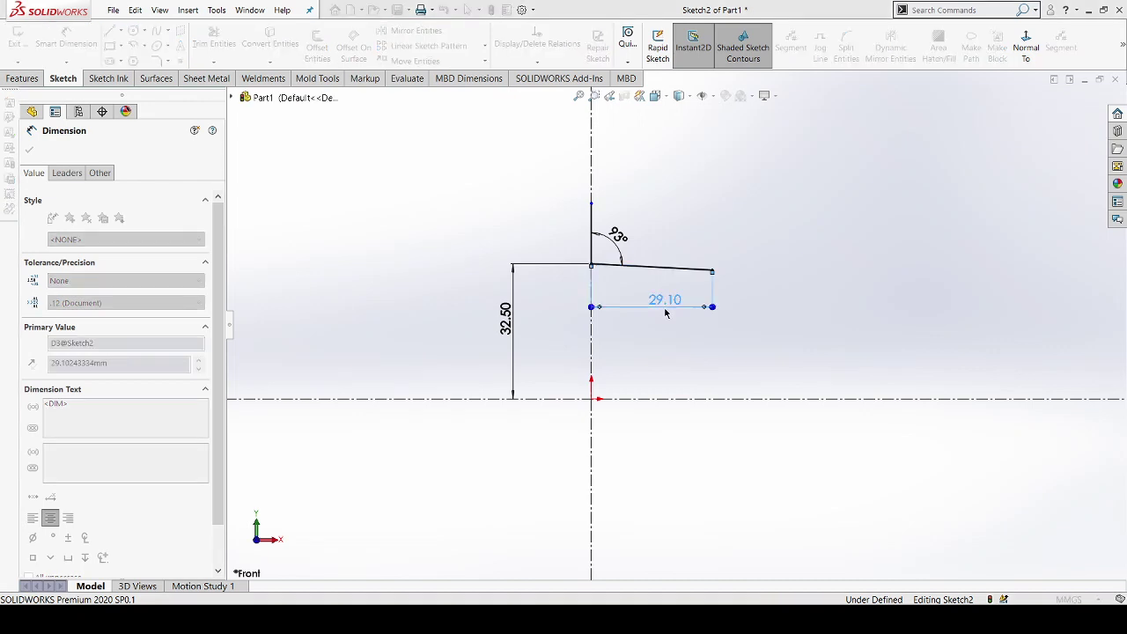
type("25")
key("Return")
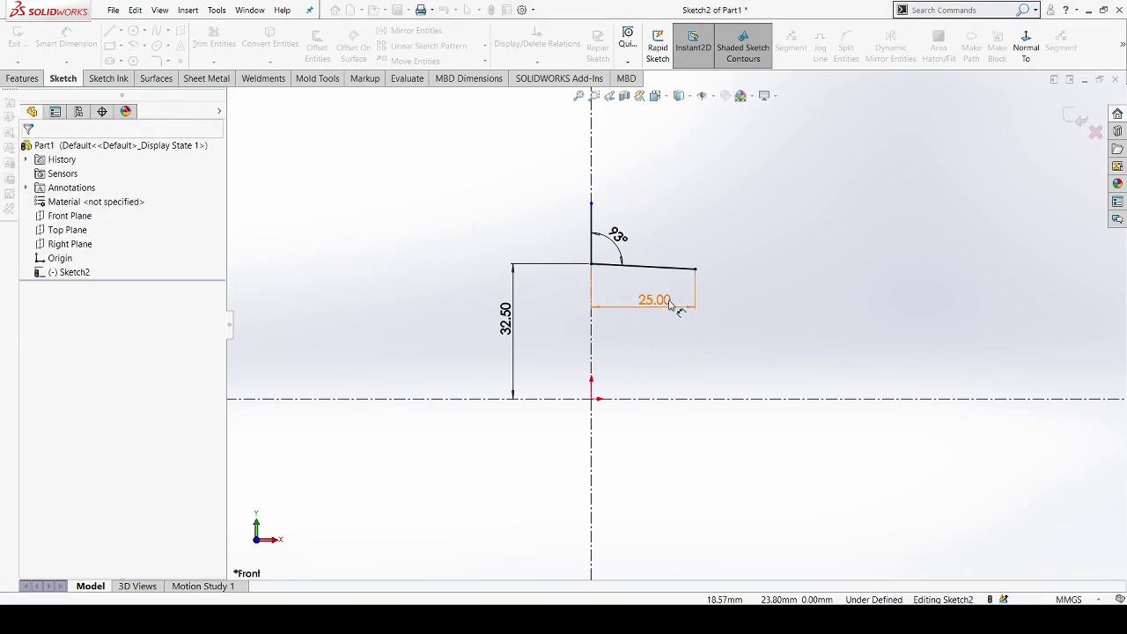
scroll(669, 303, "down", 3)
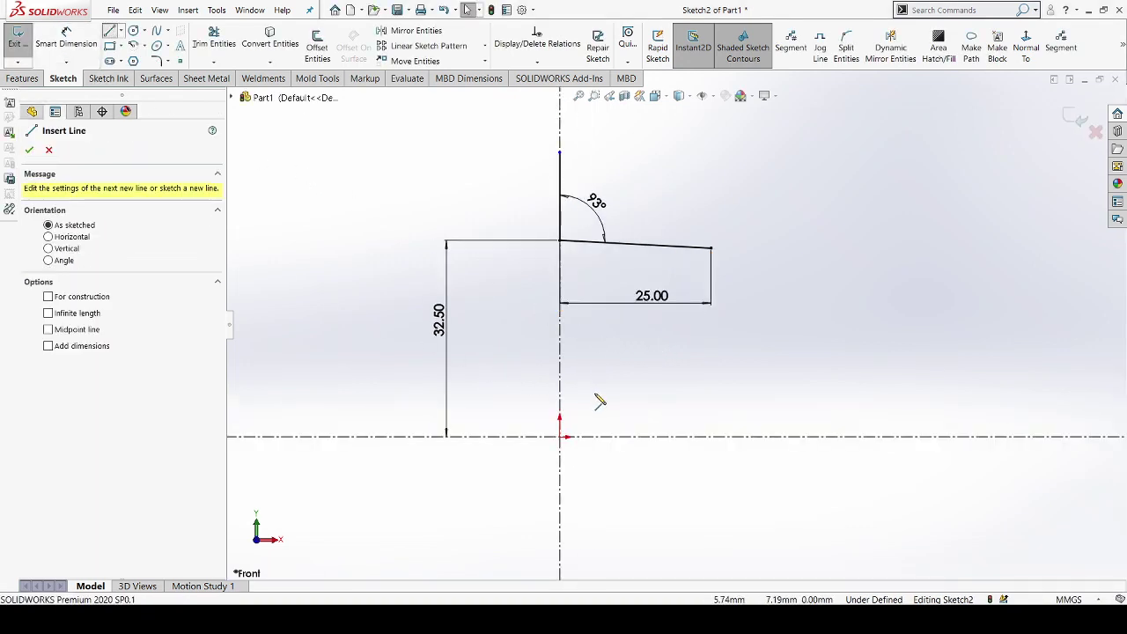
Step: Draw a line right along the centerline from the origin, then a vertical line upward
left_click(561, 438)
left_click(1028, 437)
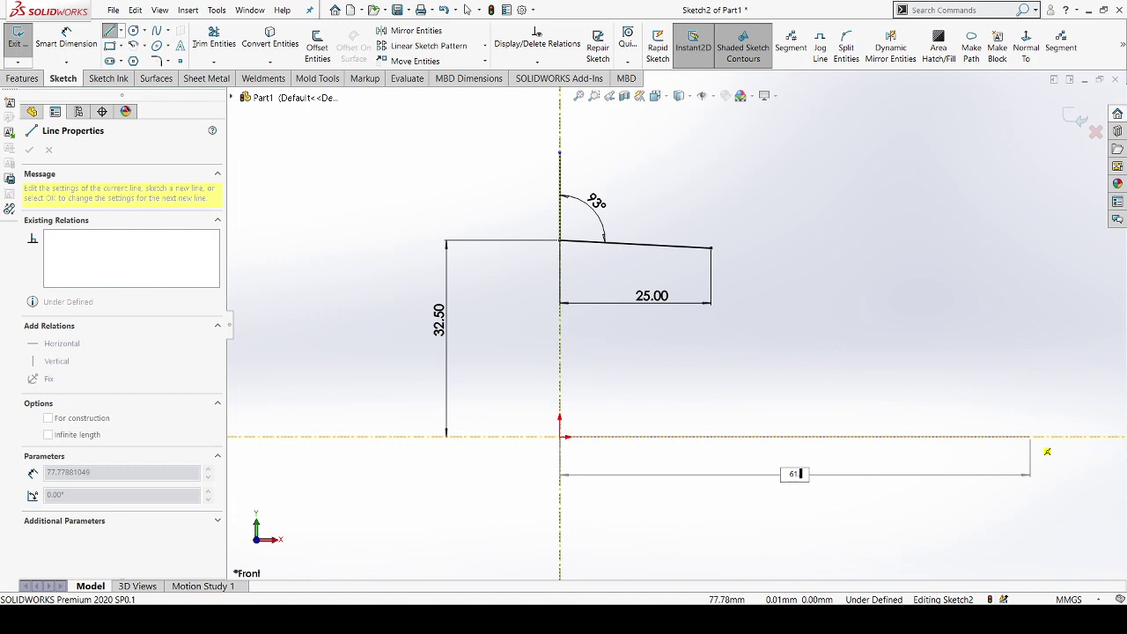
key("Escape")
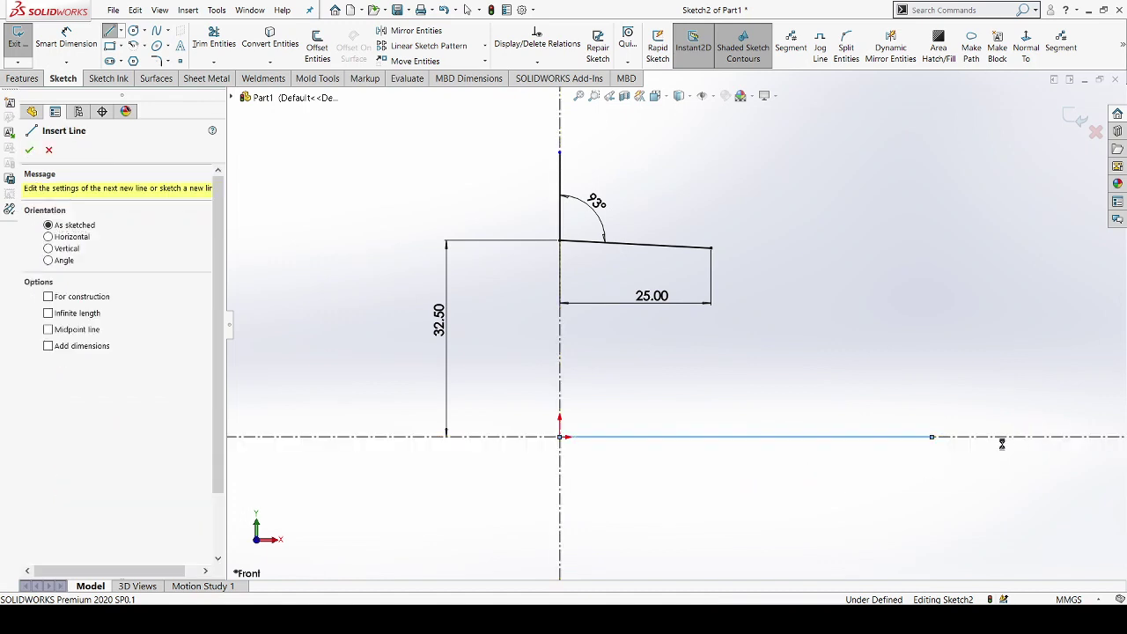
key("Escape")
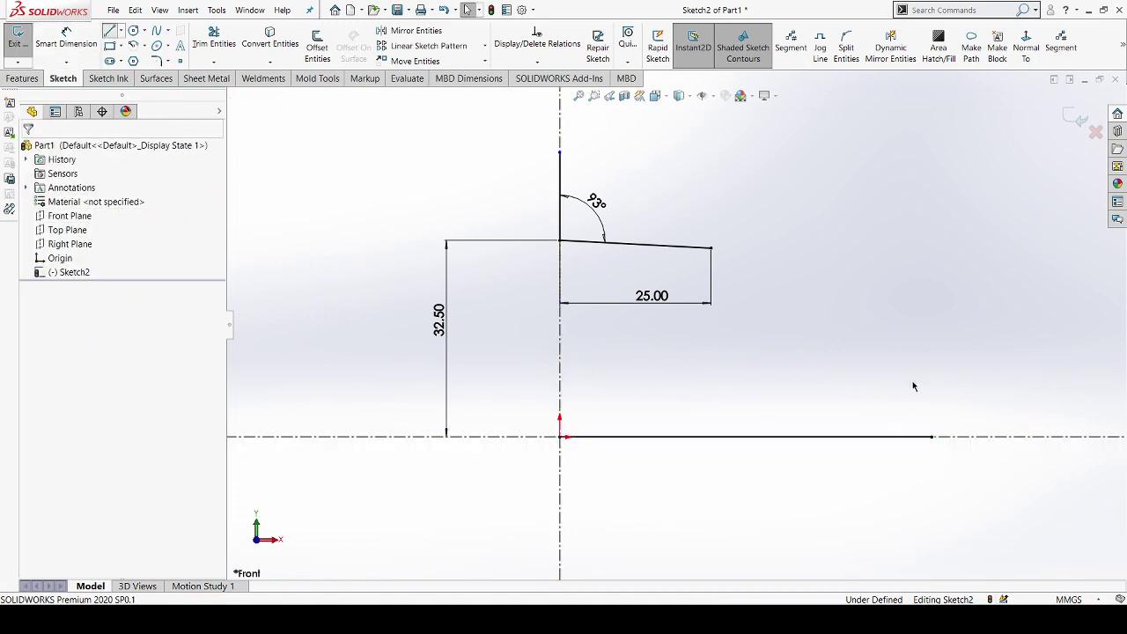
left_click(933, 438)
type("14.5")
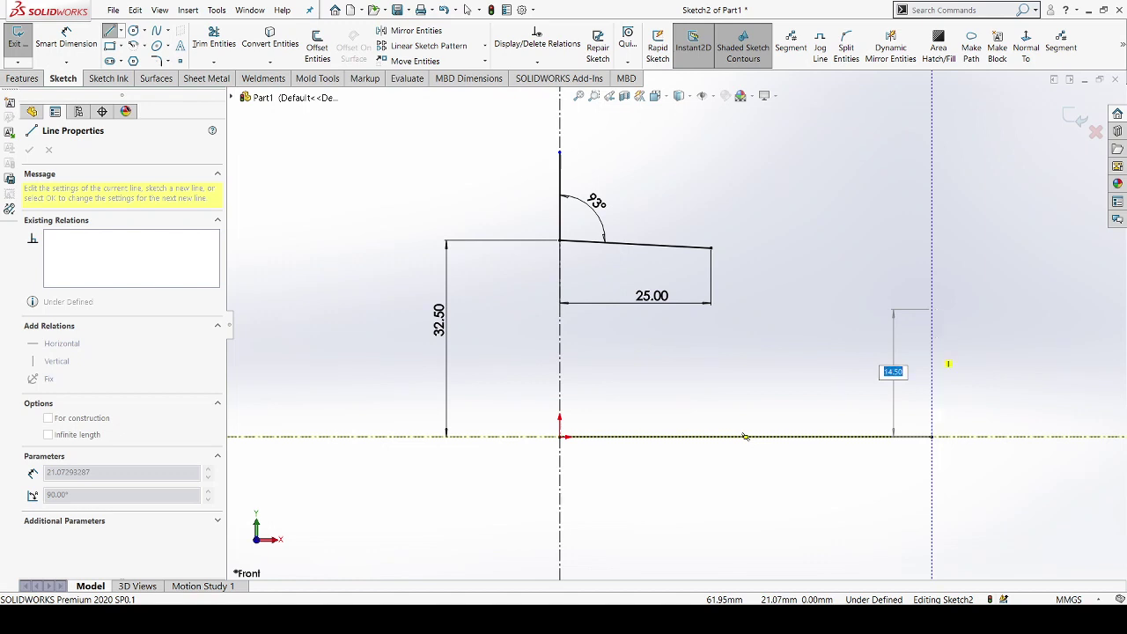
double_click(933, 348)
key("Escape")
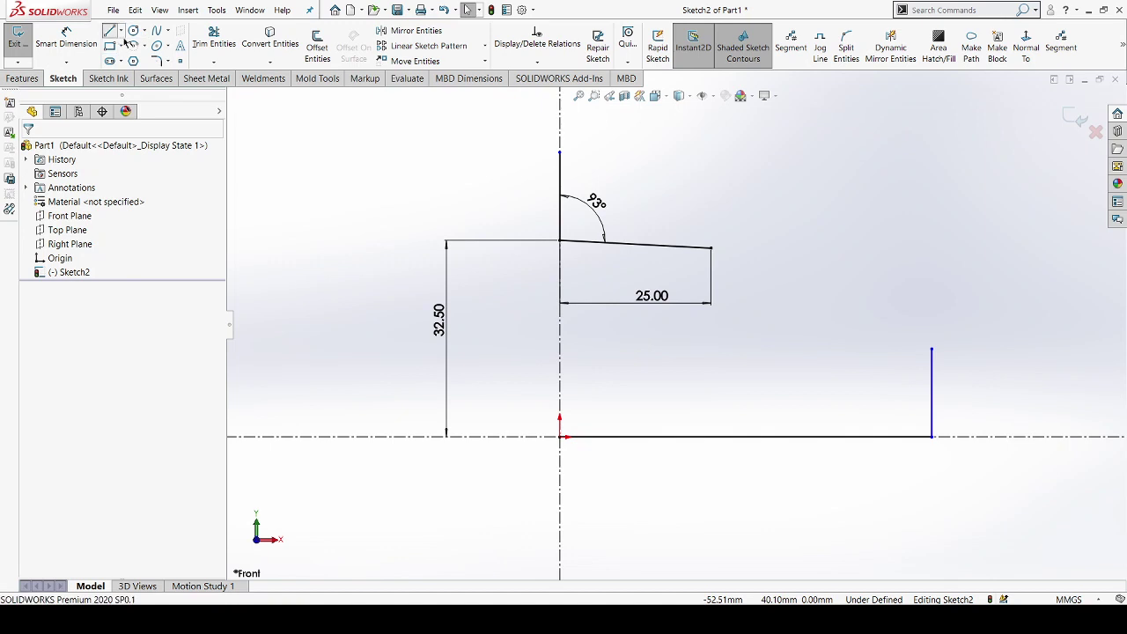
Step: From the vertical line's top, draw a 15 mm line left and a 9.25 mm line up
left_click(932, 350)
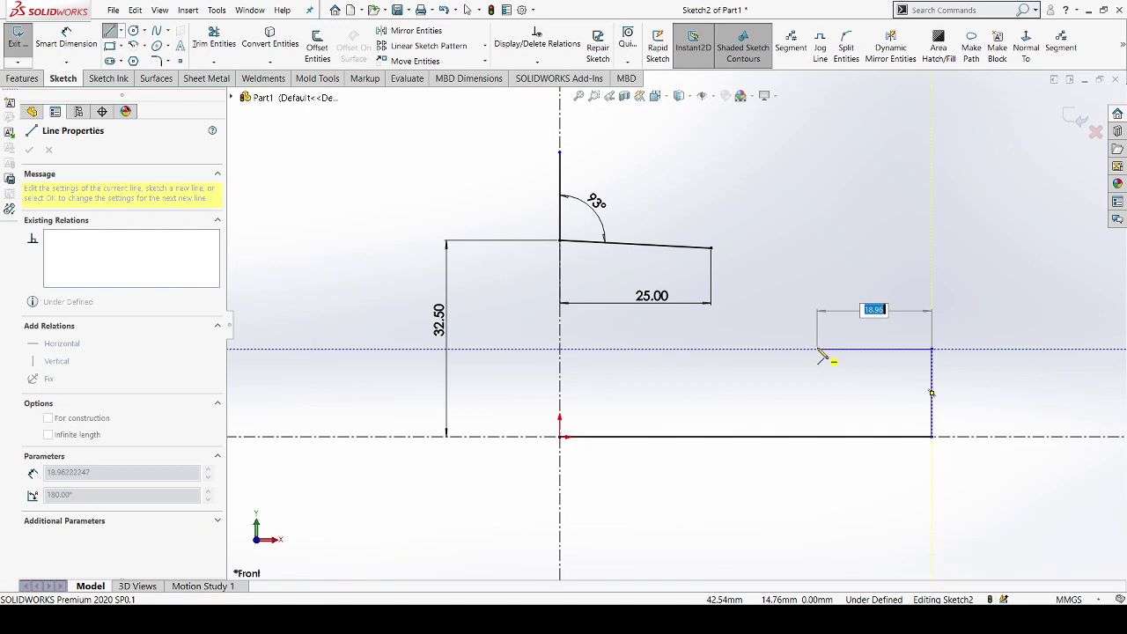
key("Return")
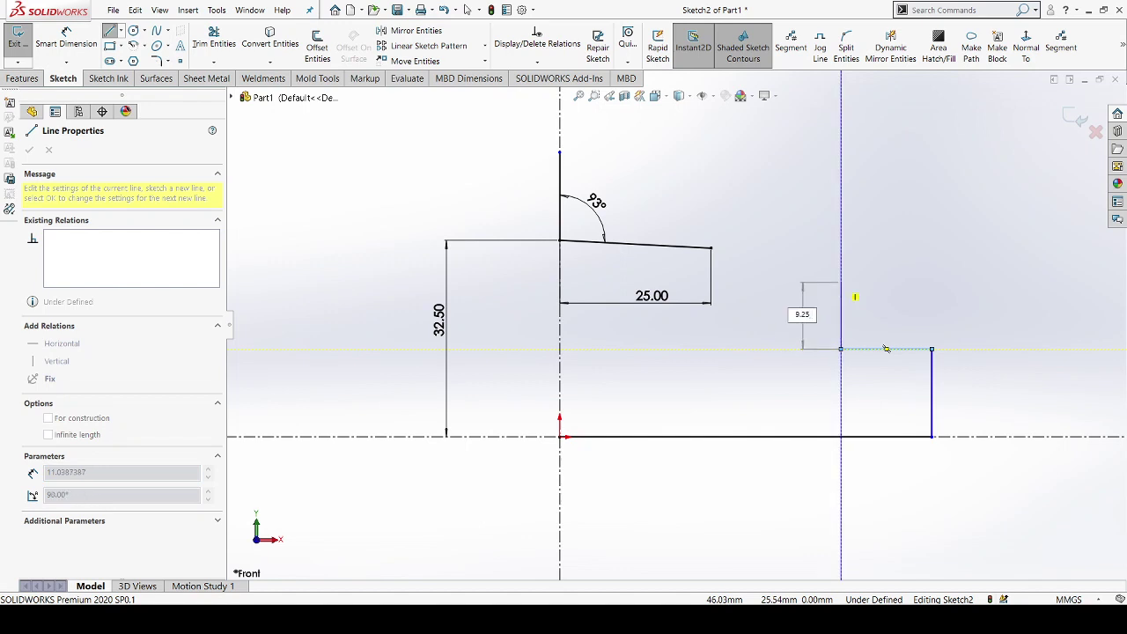
key("Return")
key("Escape")
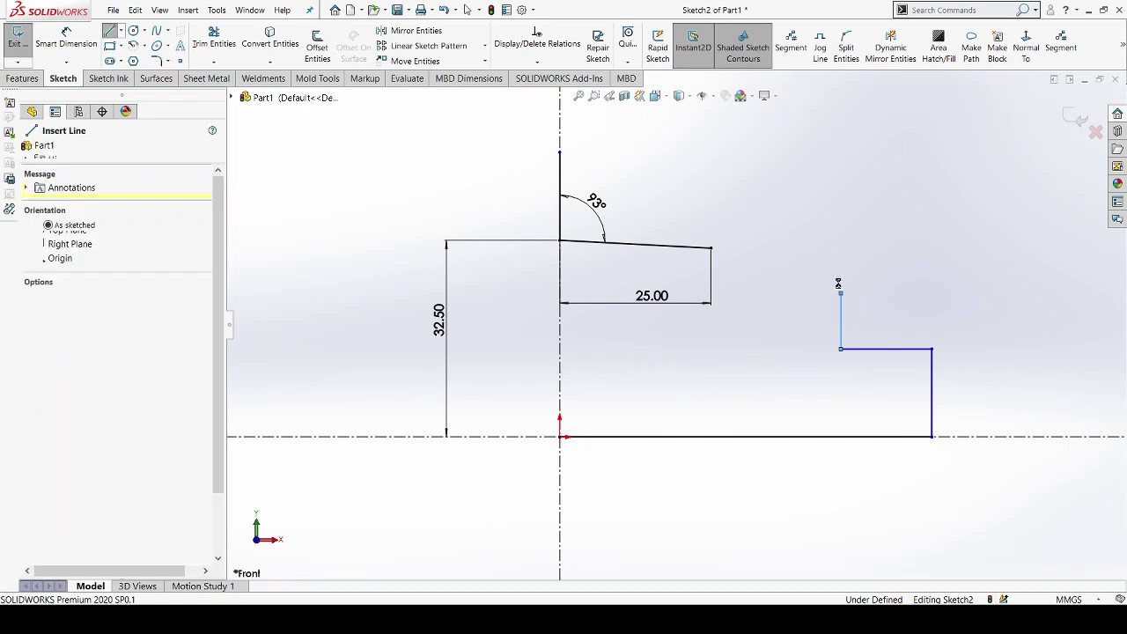
key("Escape")
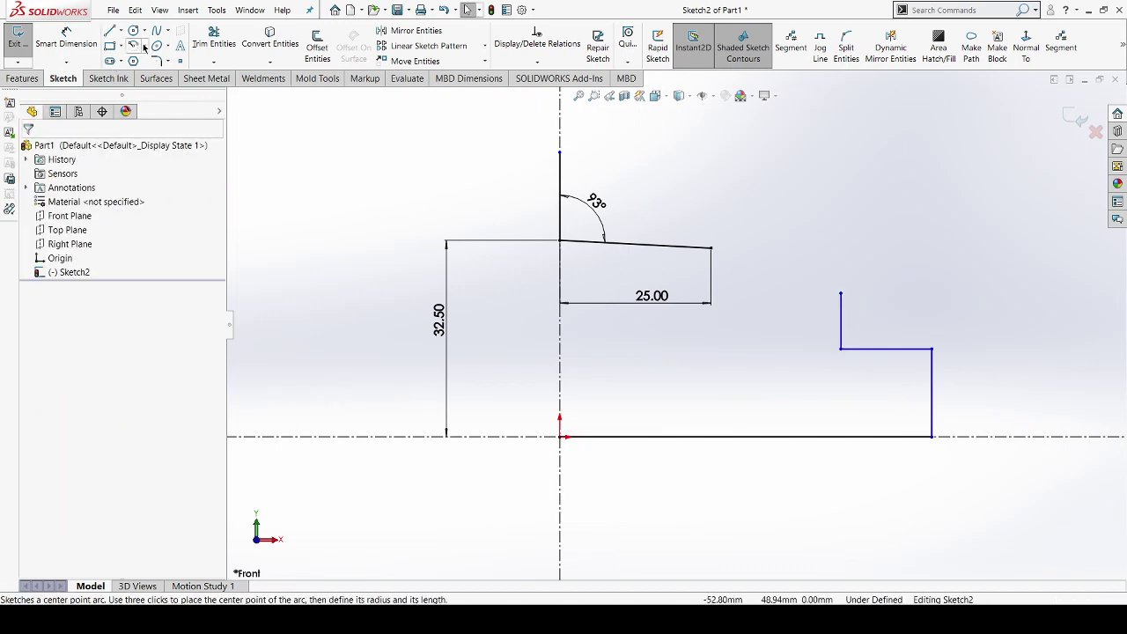
left_click(163, 93)
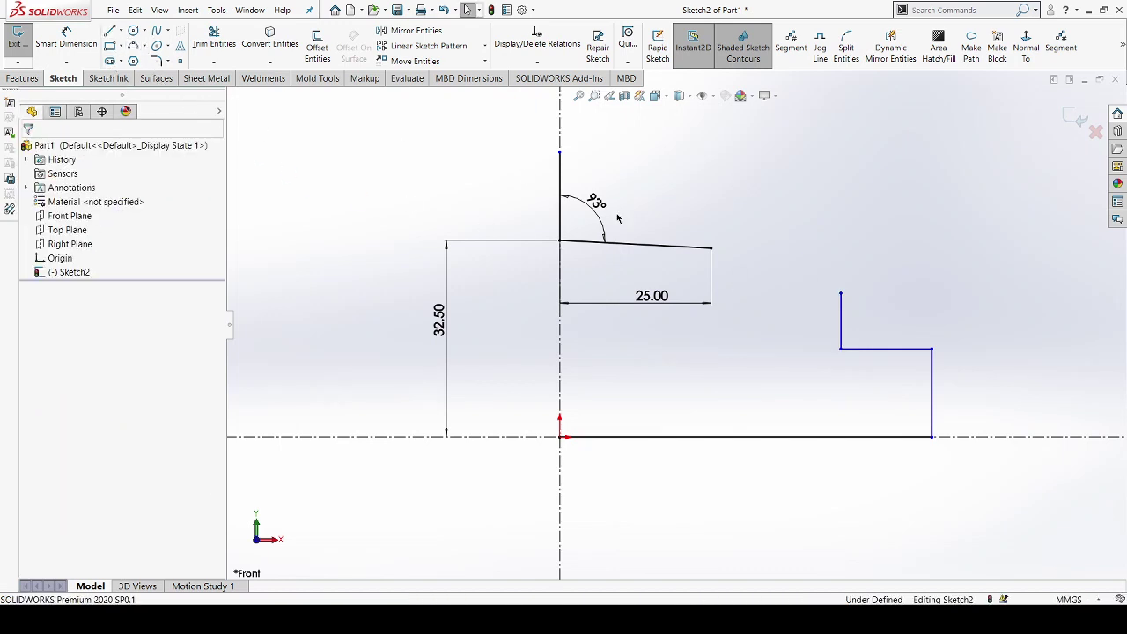
Step: Attempt a three-point arc from the sloped line's end to the step corner, then cancel it
left_click(712, 248)
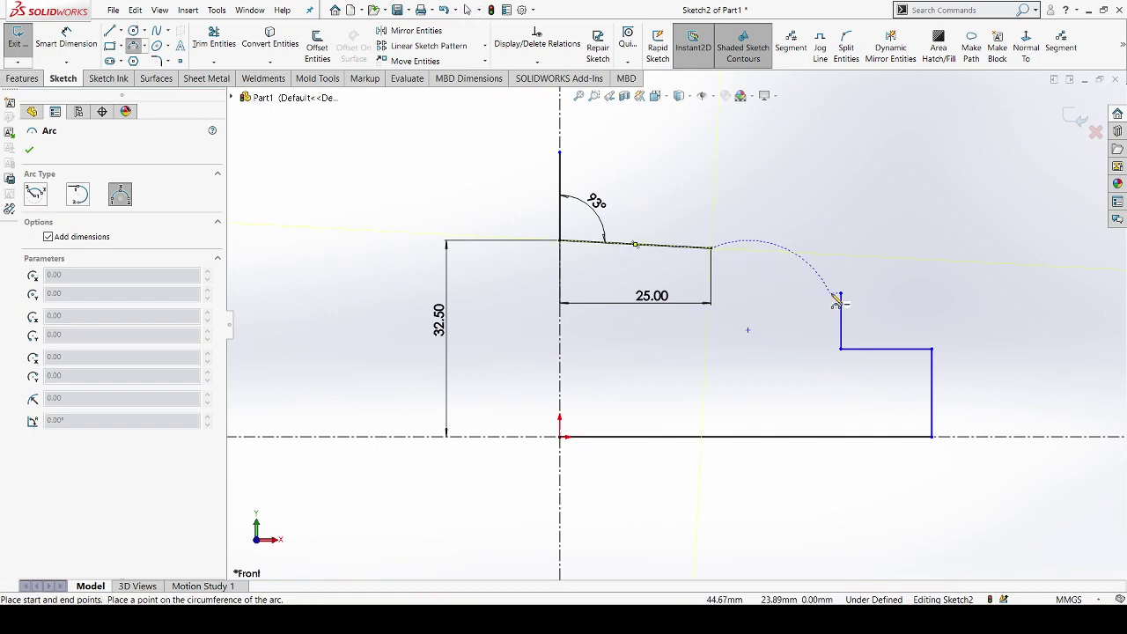
left_click(841, 295)
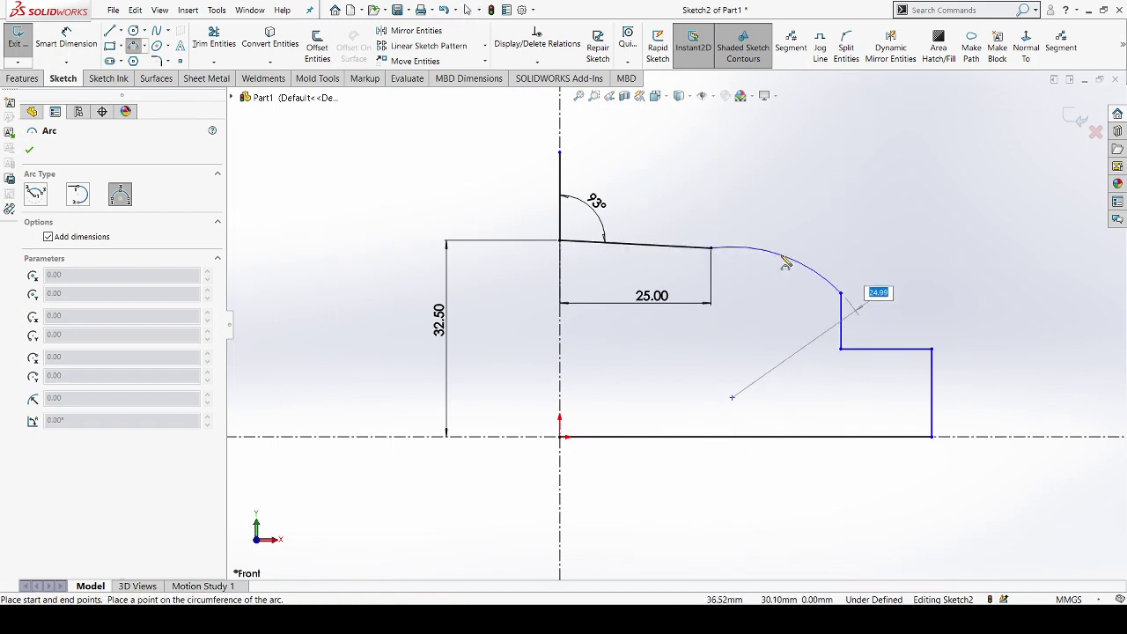
key("Escape")
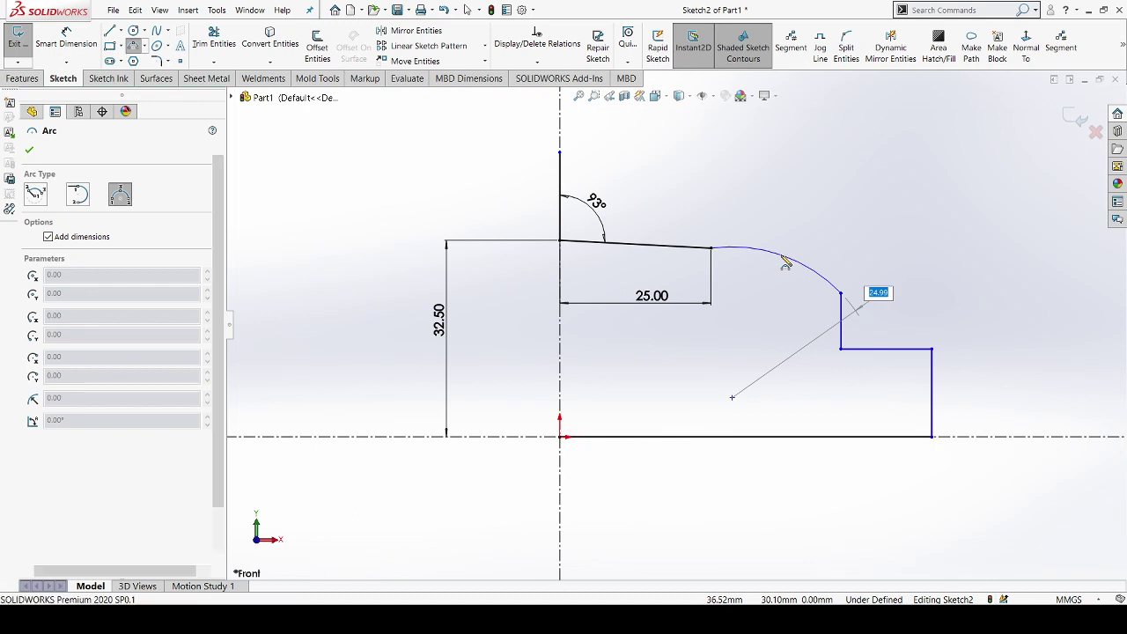
Step: Delete the outer vertical line and check the step's outer endpoint
left_click(935, 381)
key("Delete")
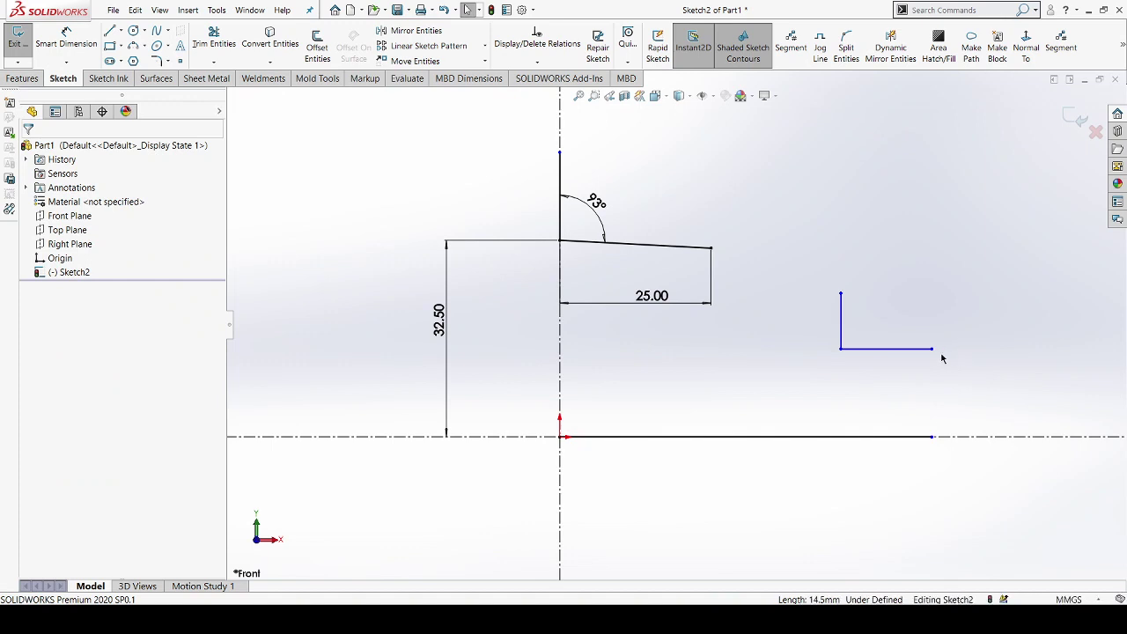
left_click(937, 331)
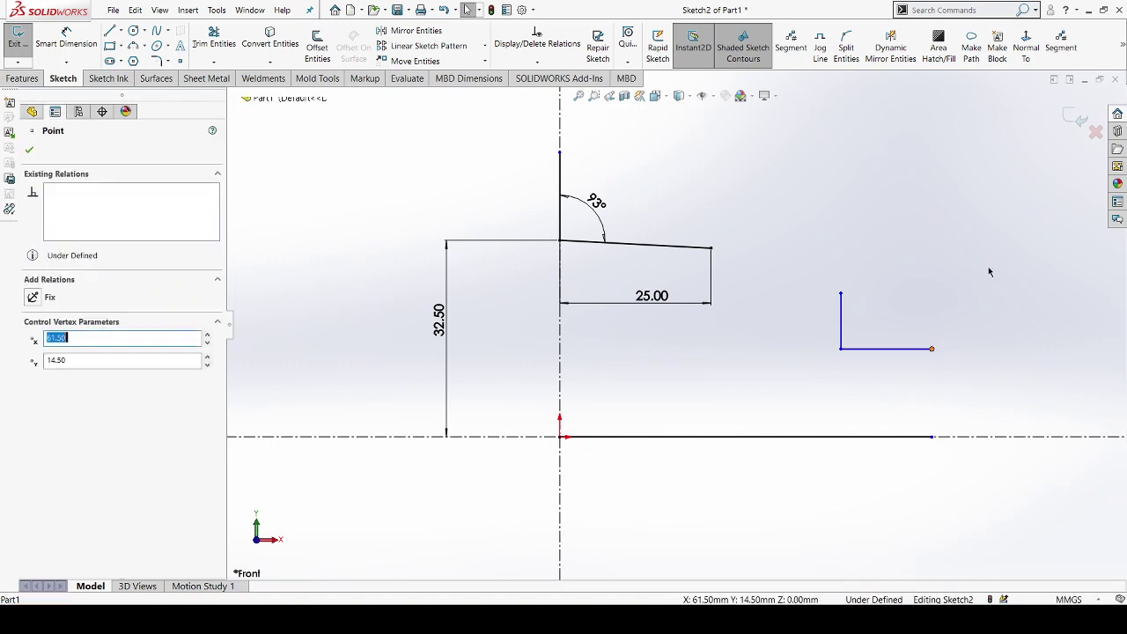
left_click(961, 350)
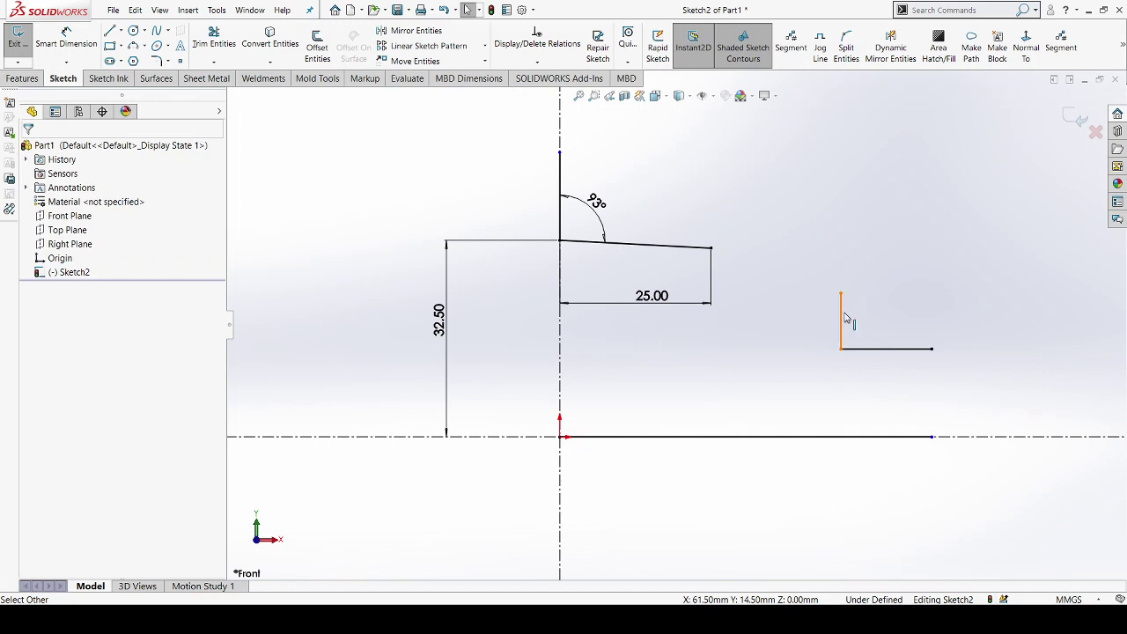
Step: Dimension the step's vertical riser at 9.25 mm and its horizontal ledge at 15.00 mm
left_click(66, 39)
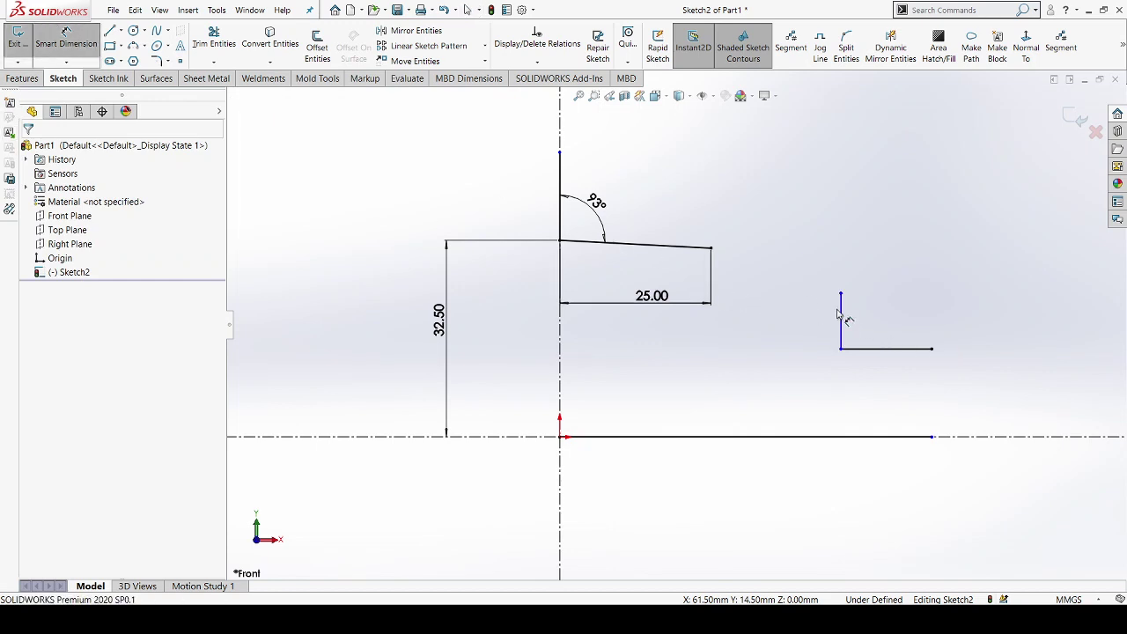
left_click(899, 315)
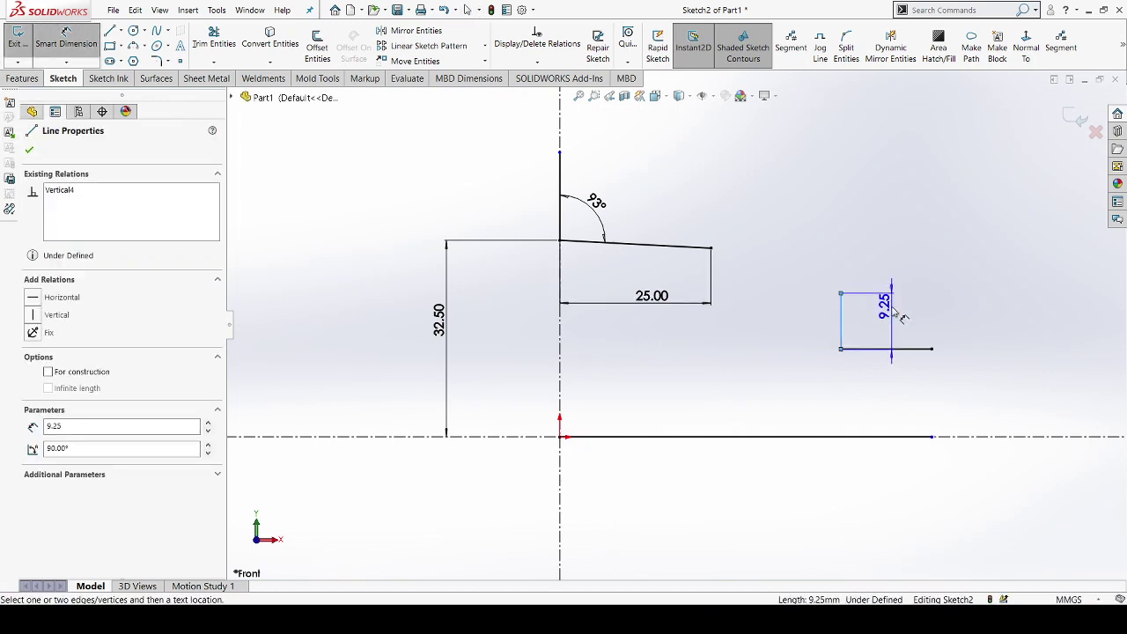
left_click(885, 328)
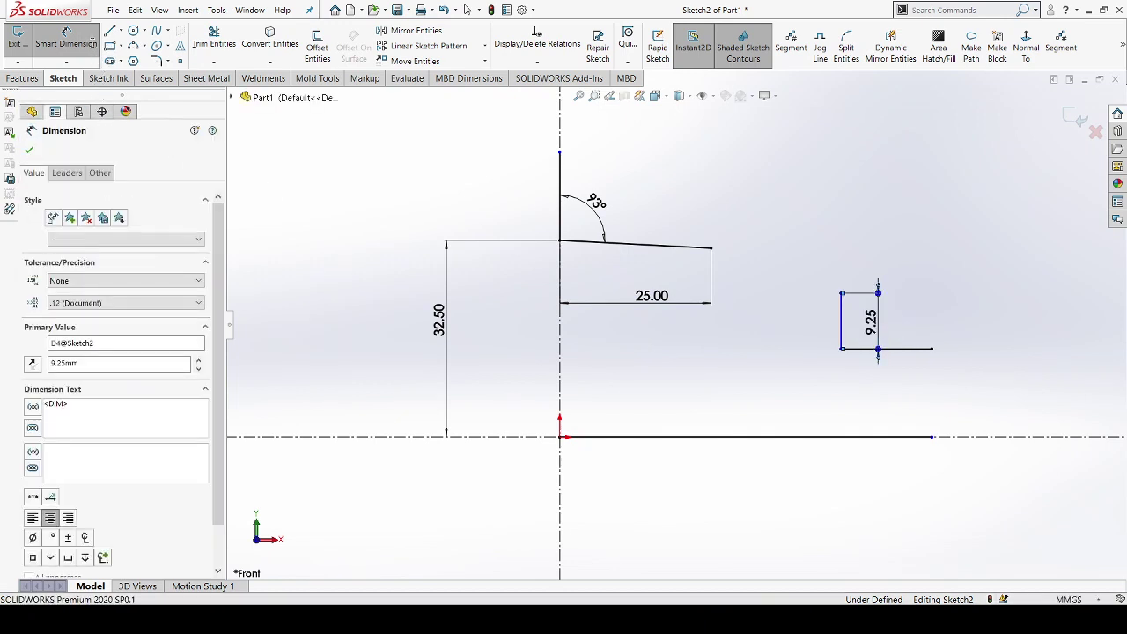
left_click(66, 37)
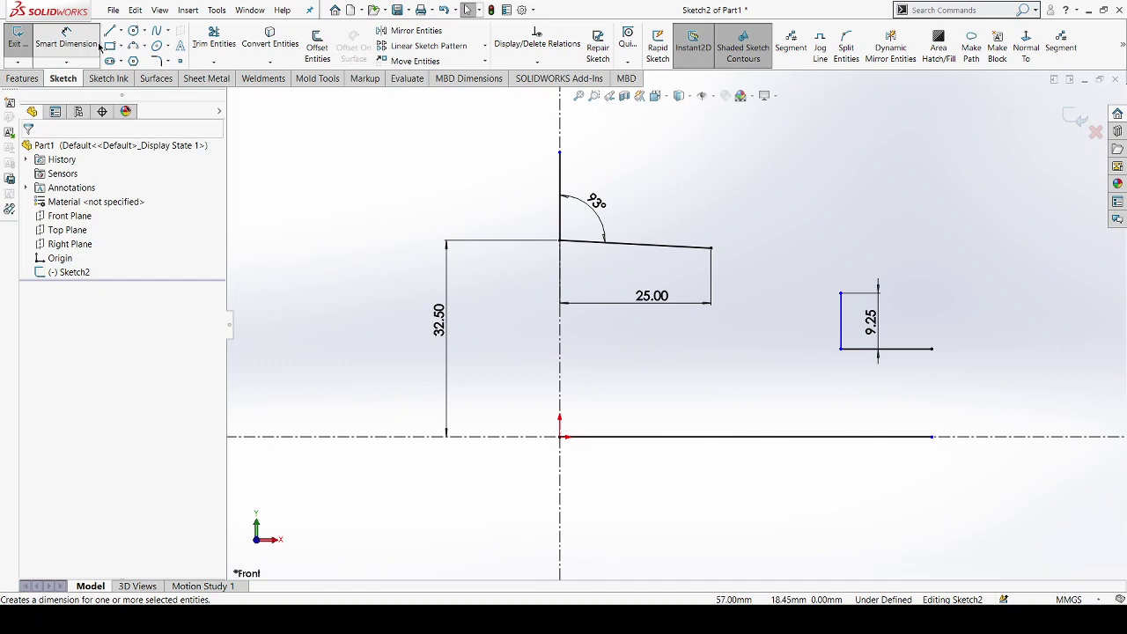
left_click(92, 49)
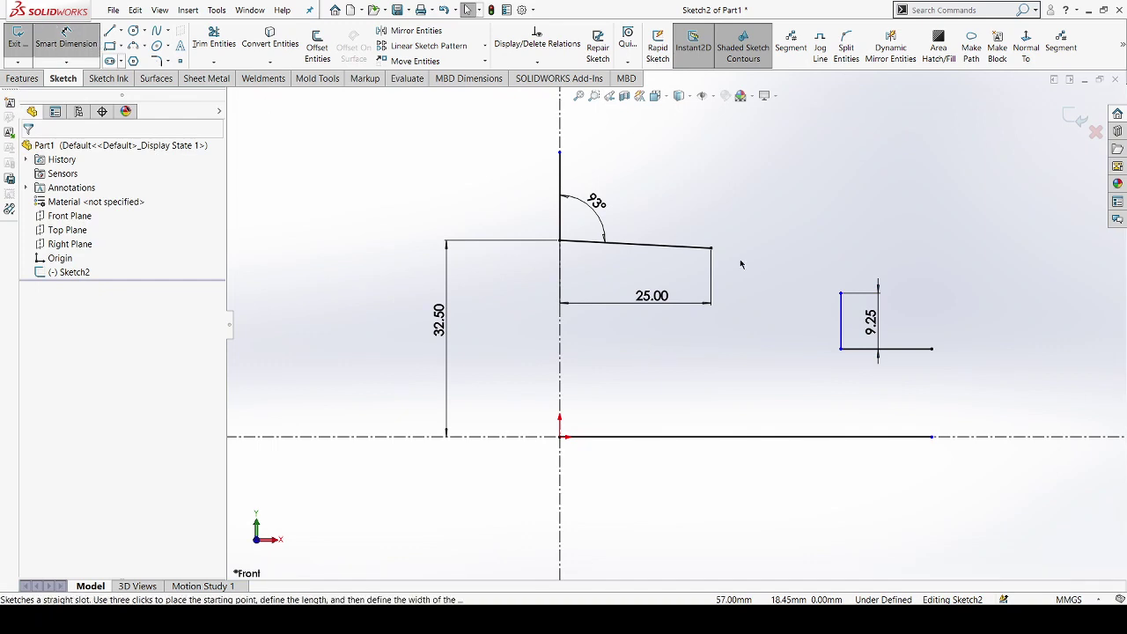
left_click(900, 368)
left_click(896, 374)
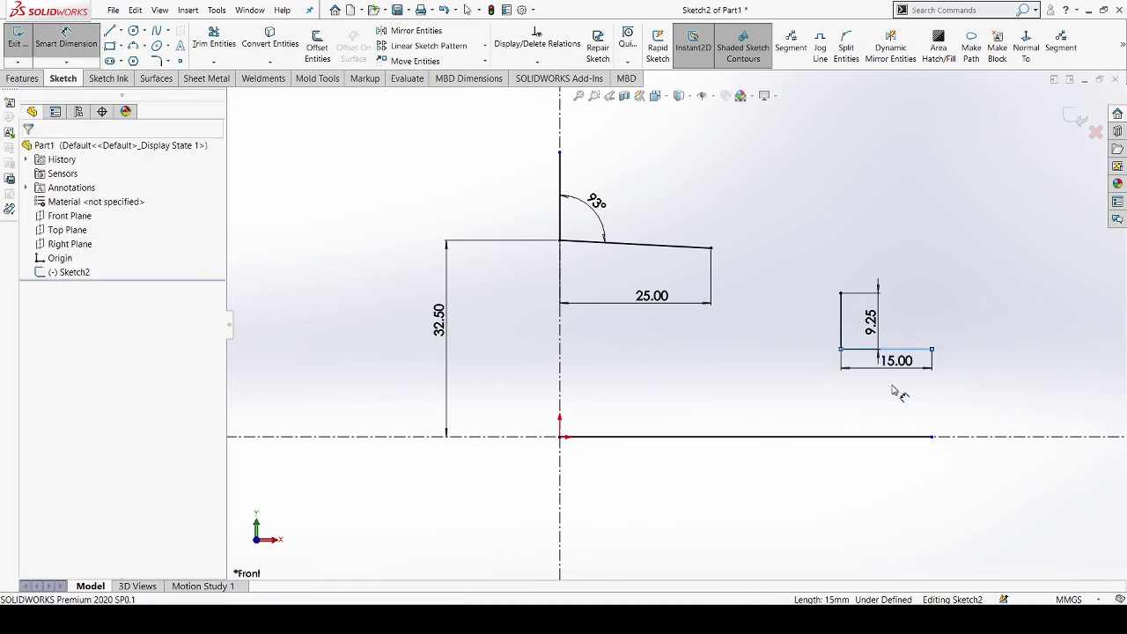
left_click(55, 111)
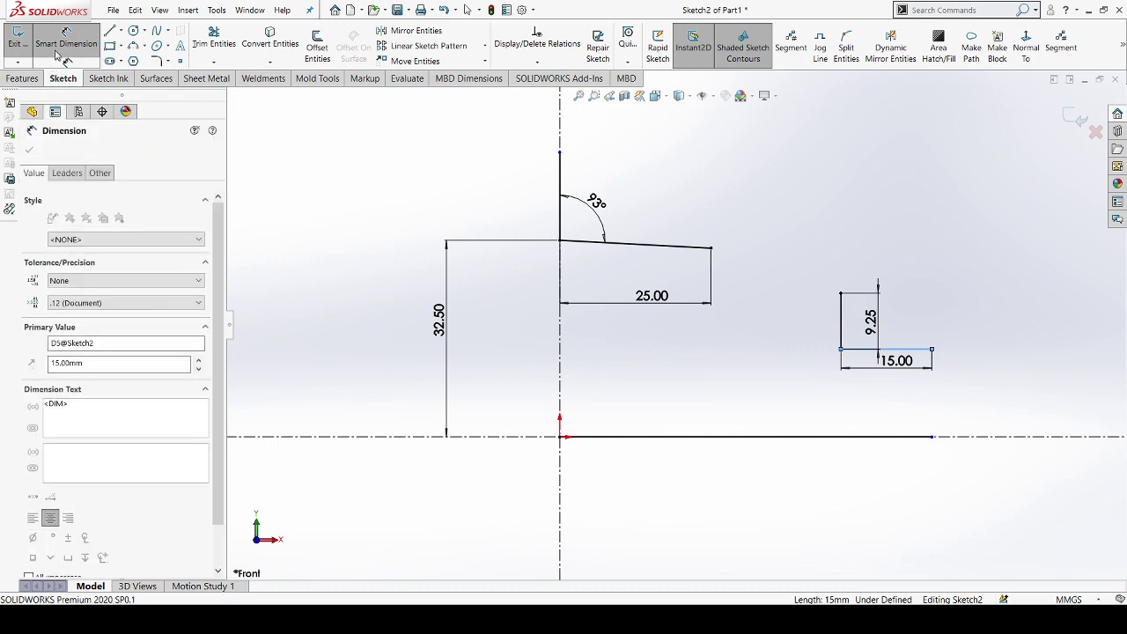
left_click(134, 46)
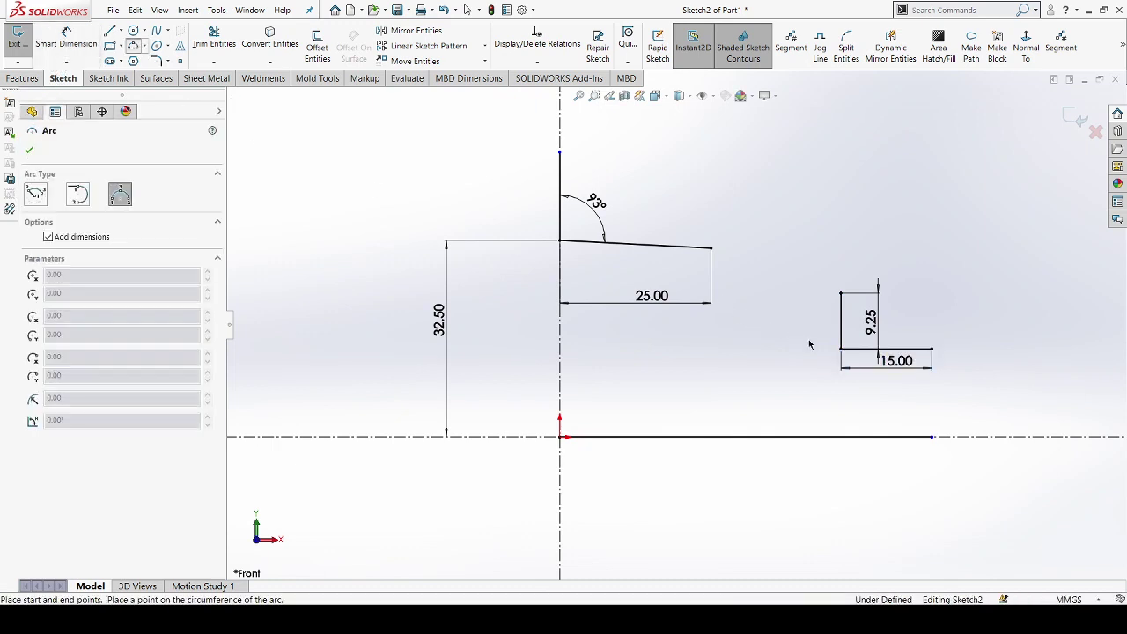
Step: Add a tangent R41.05 arc from the sloped line's end to the step's corner
left_click_drag(841, 293, 712, 249)
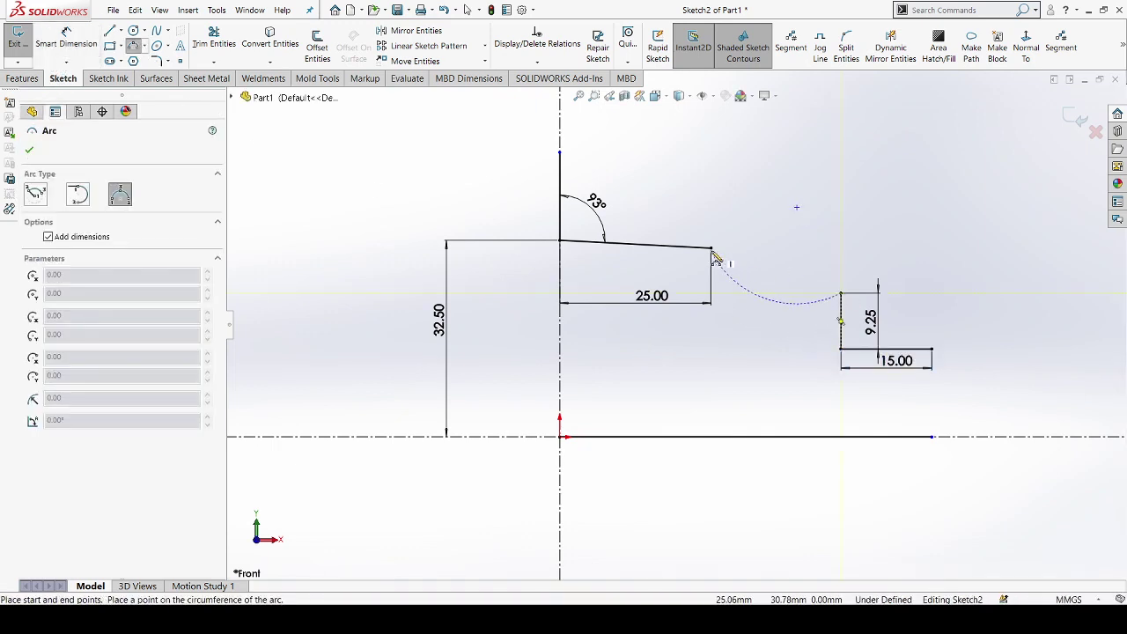
key("Escape")
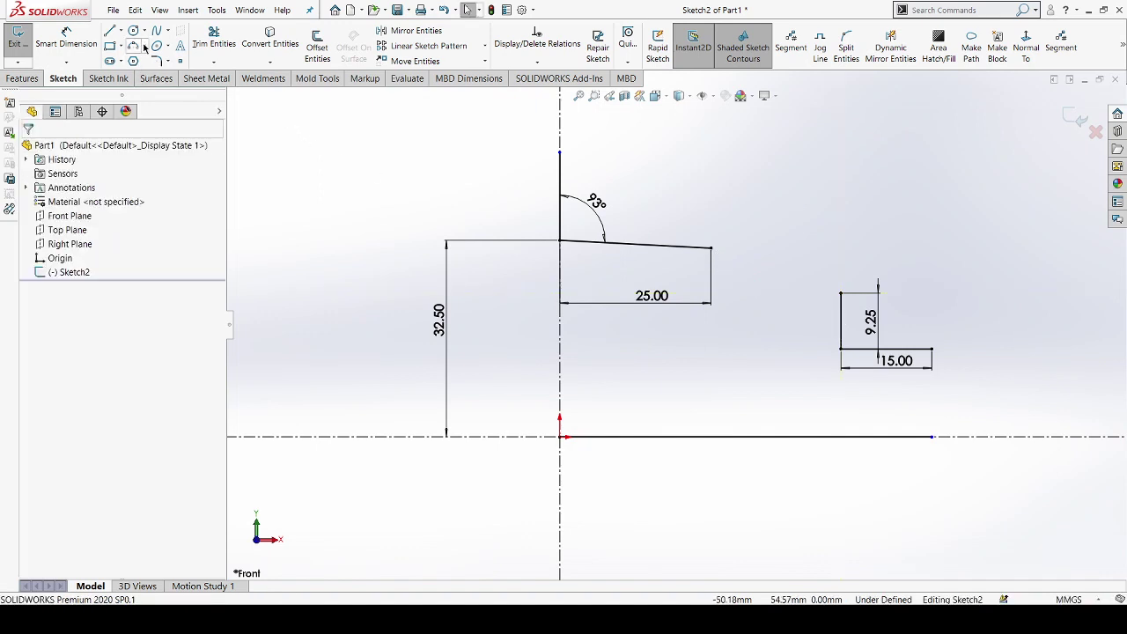
left_click(155, 83)
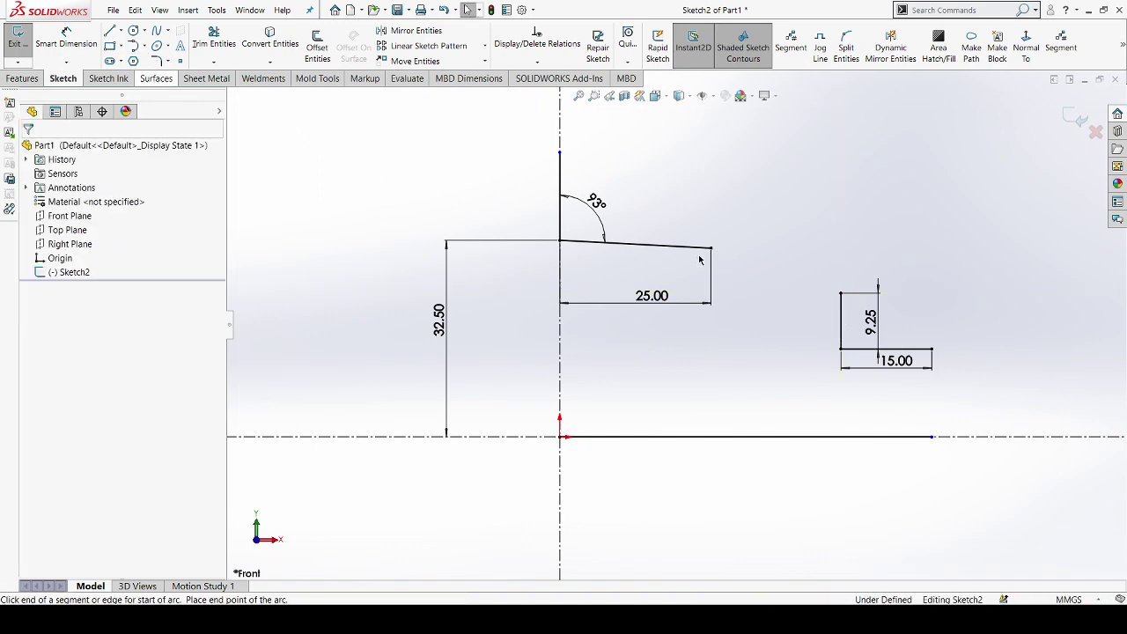
left_click(841, 295)
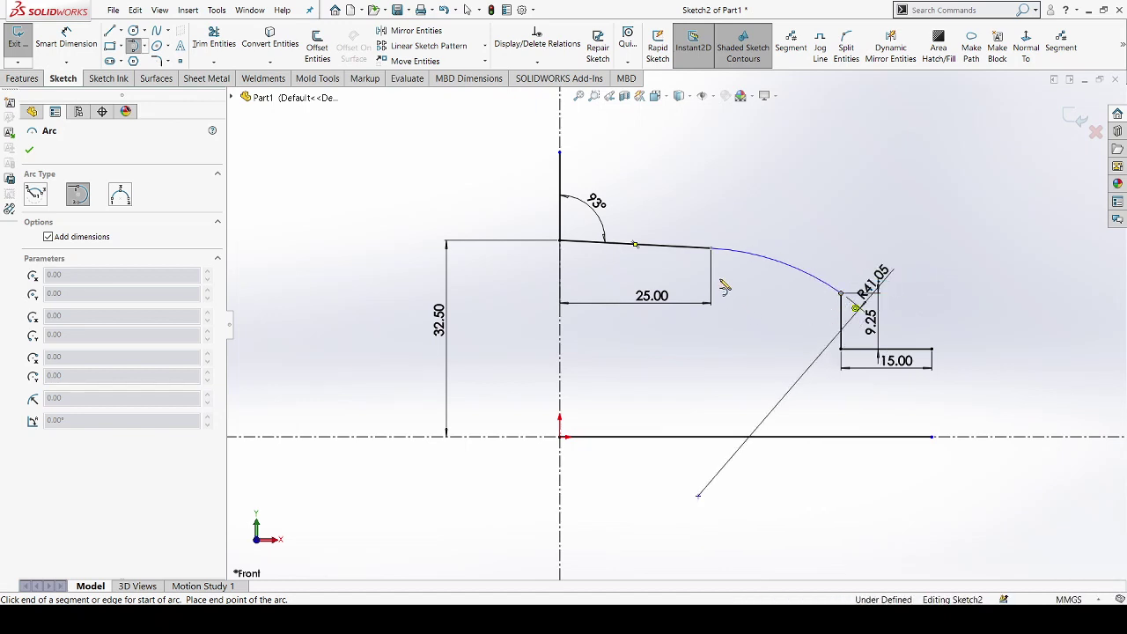
key("Escape")
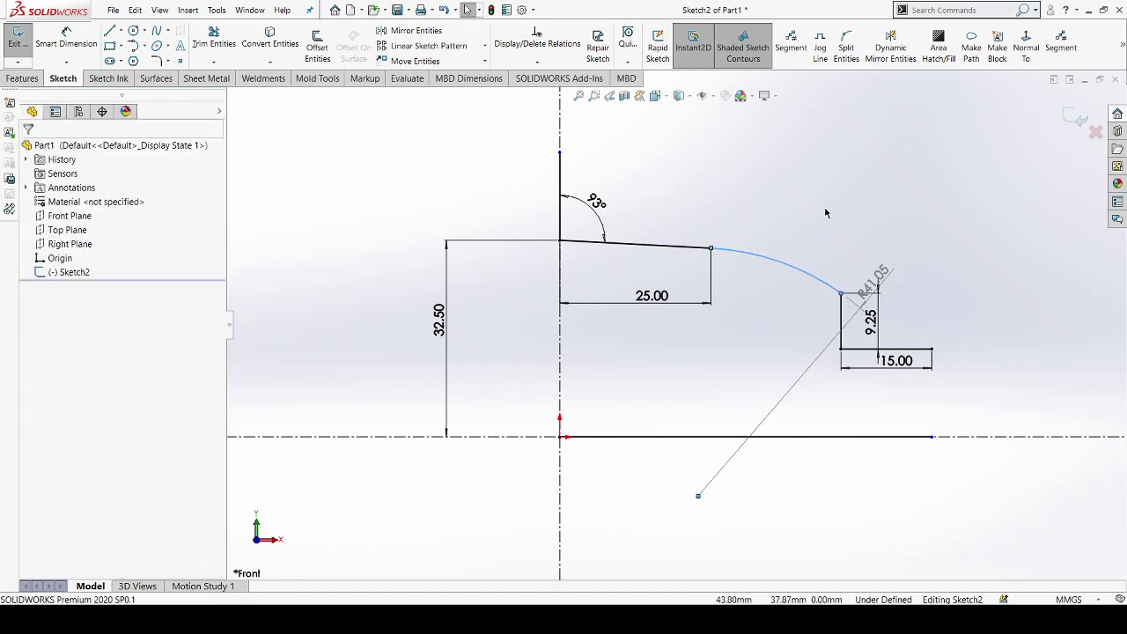
left_click(847, 225)
scroll(848, 225, "down", 1)
scroll(850, 248, "up", 1)
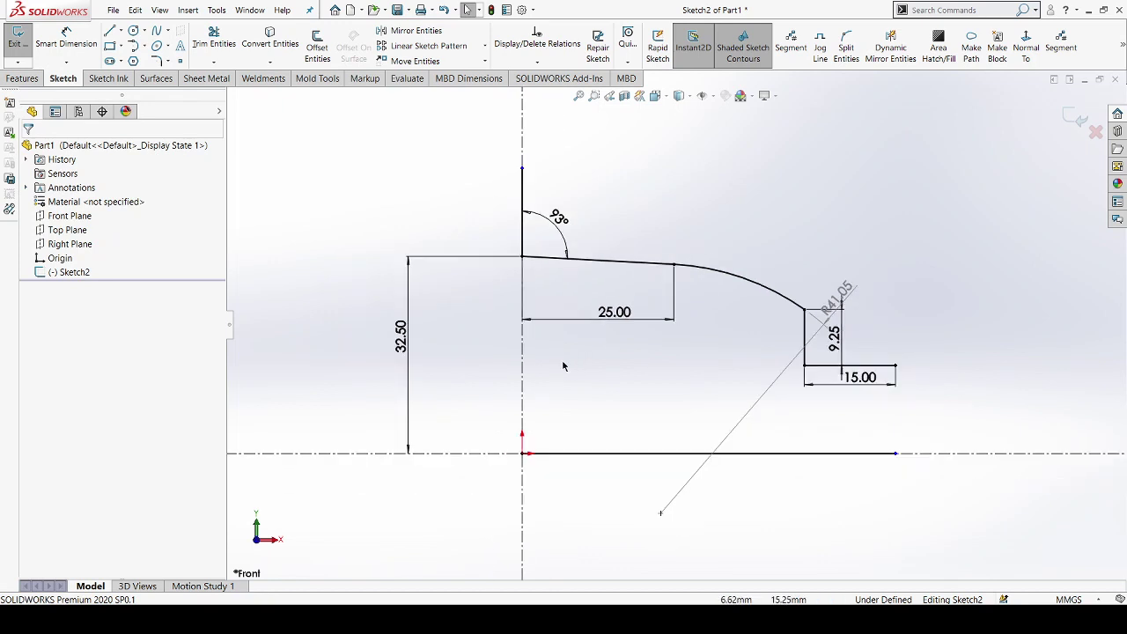
Step: Dimension the top vertical line at 14.50 mm
key("d")
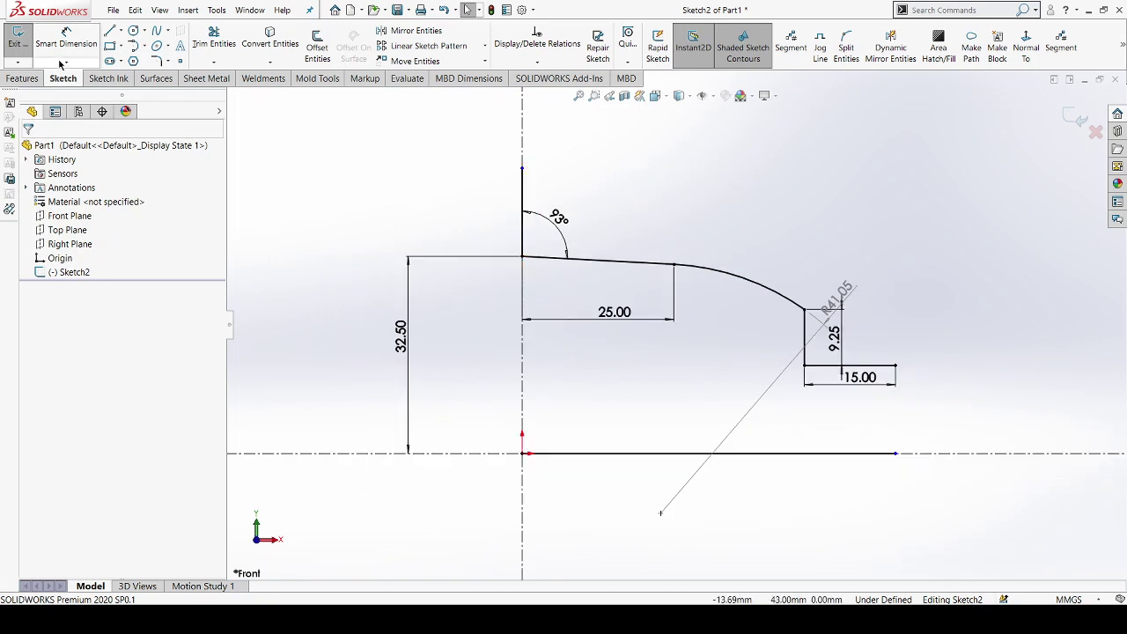
left_click(483, 190)
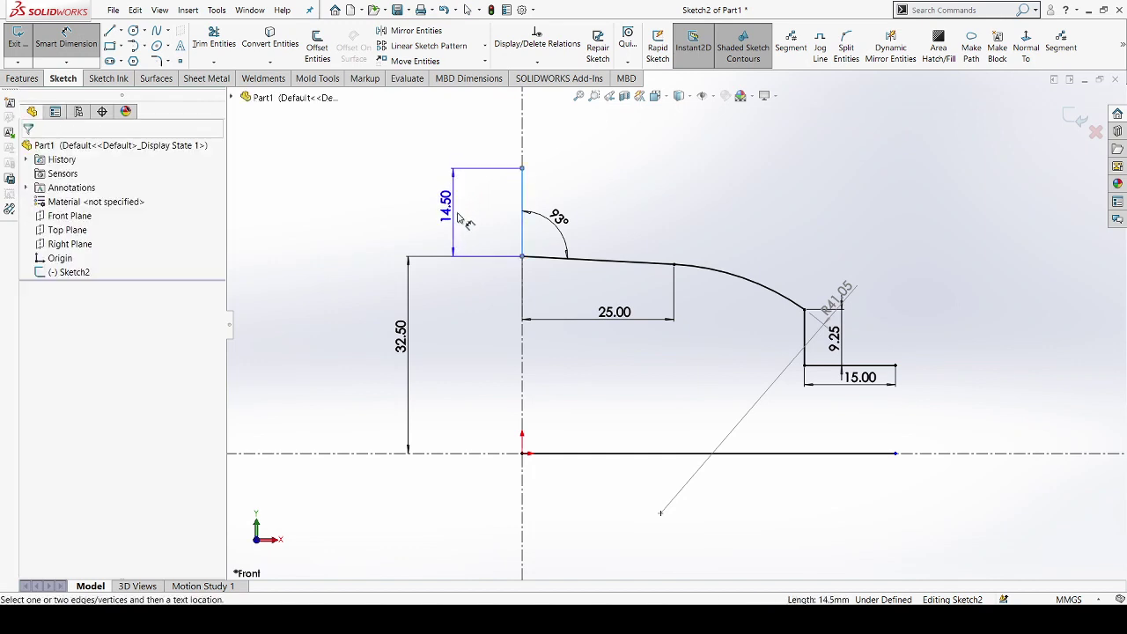
left_click(457, 217)
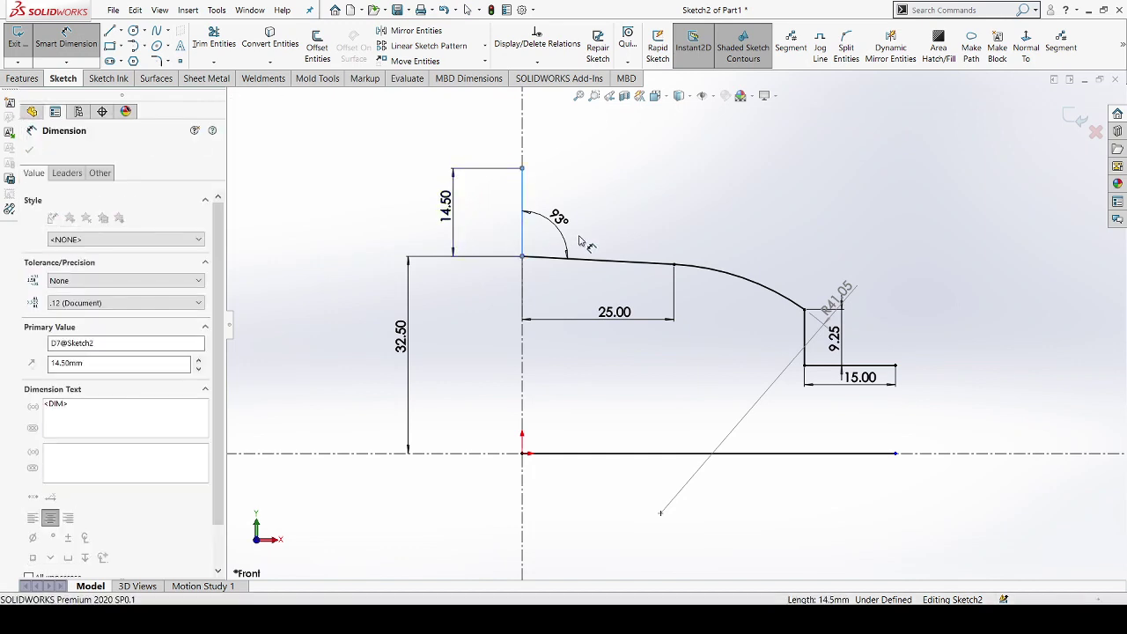
key("Escape")
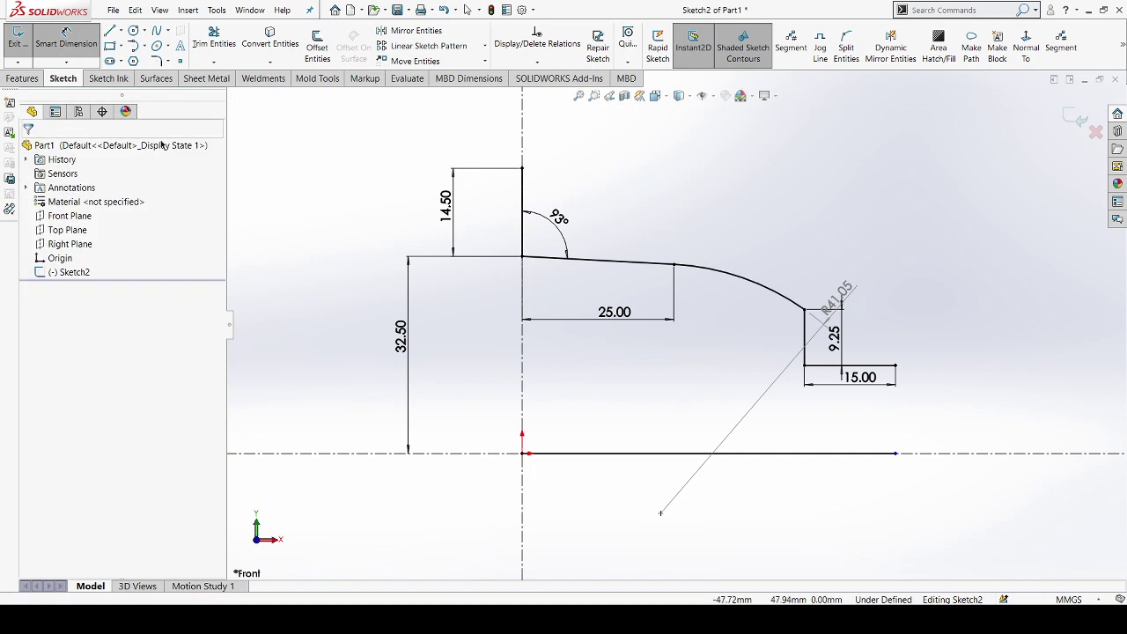
left_click(23, 80)
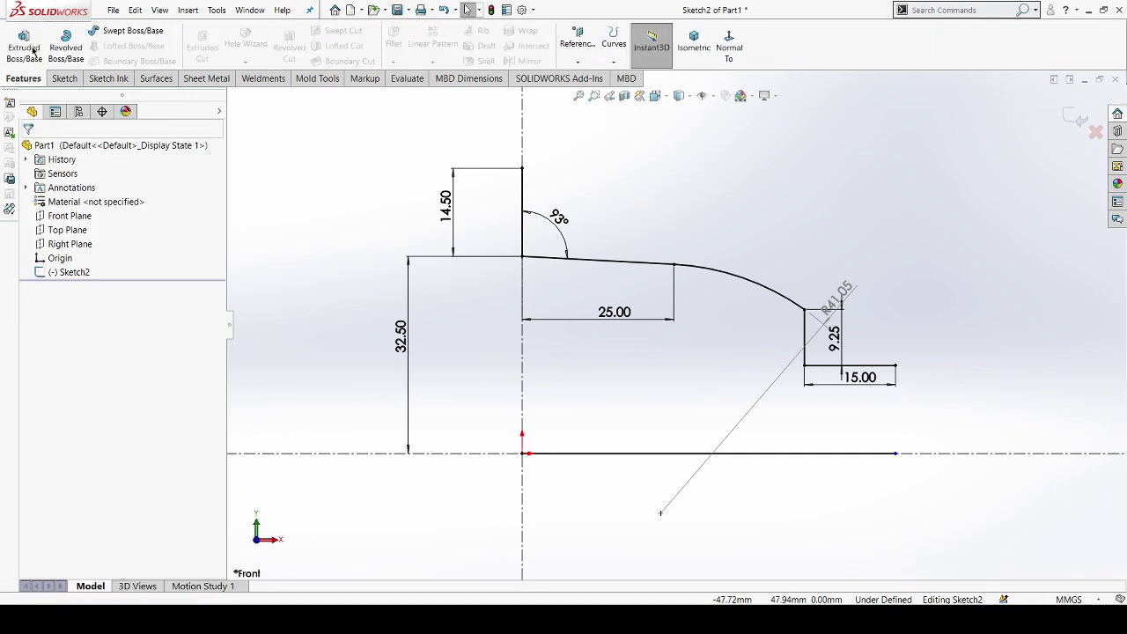
Step: Create Surface-Revolve1 by revolving Sketch2 360° around the horizontal centerline
left_click(151, 78)
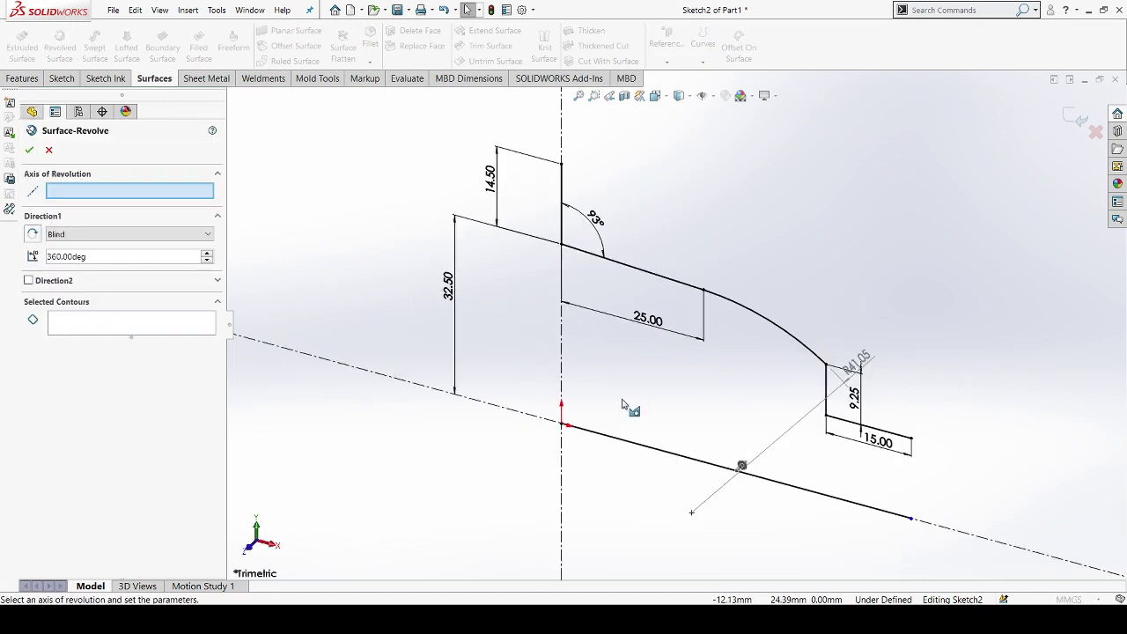
key("Escape")
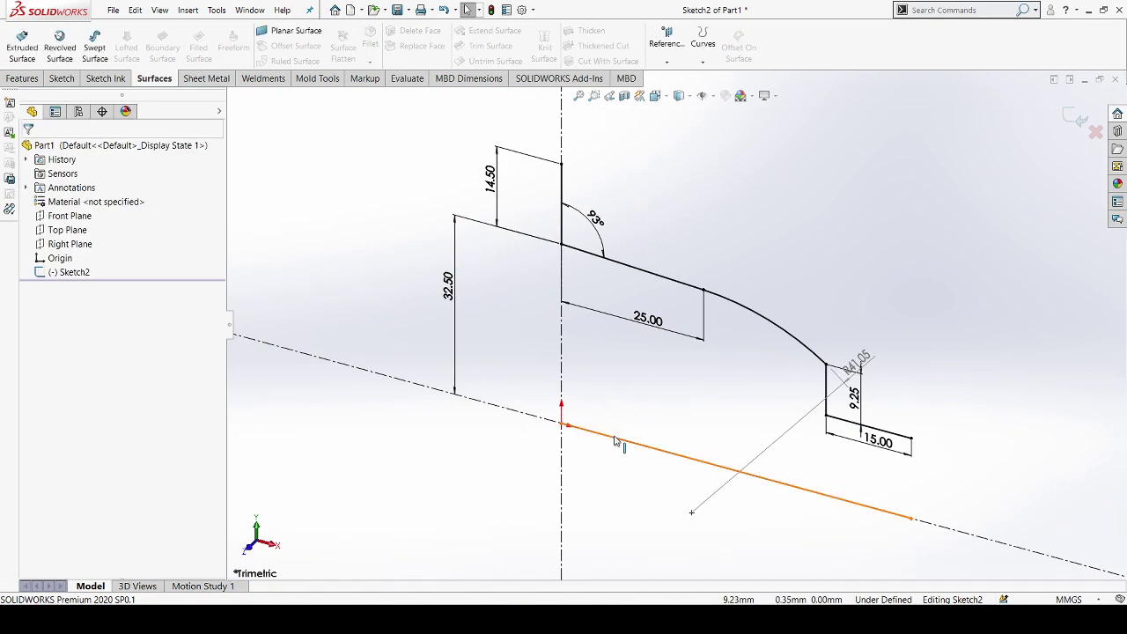
left_click(683, 451)
left_click(50, 276)
key("Escape")
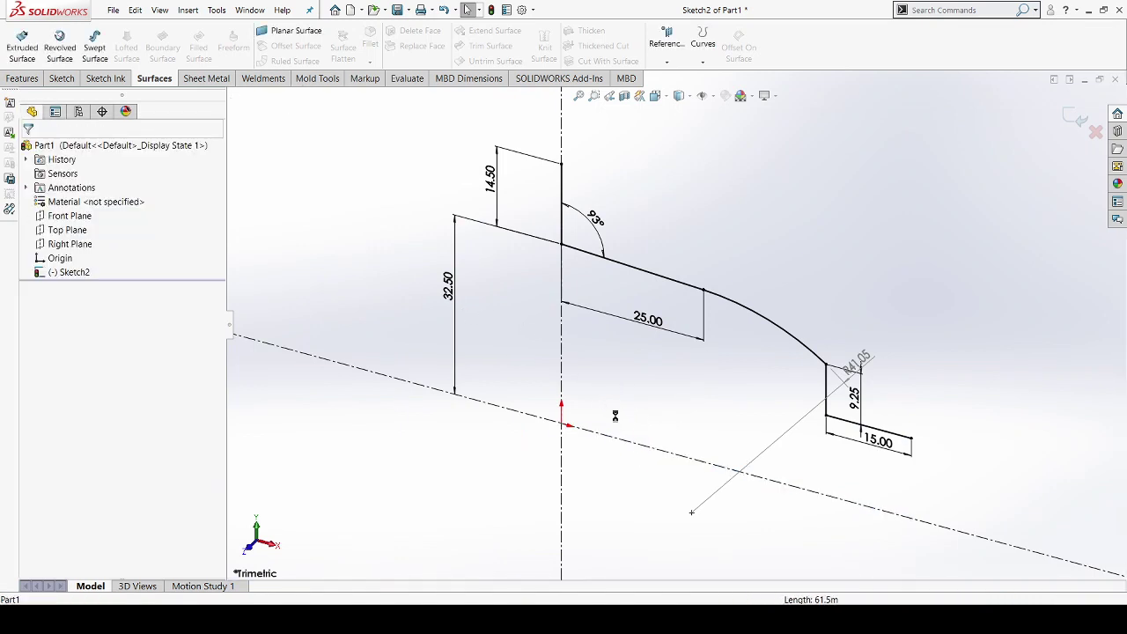
left_click(59, 43)
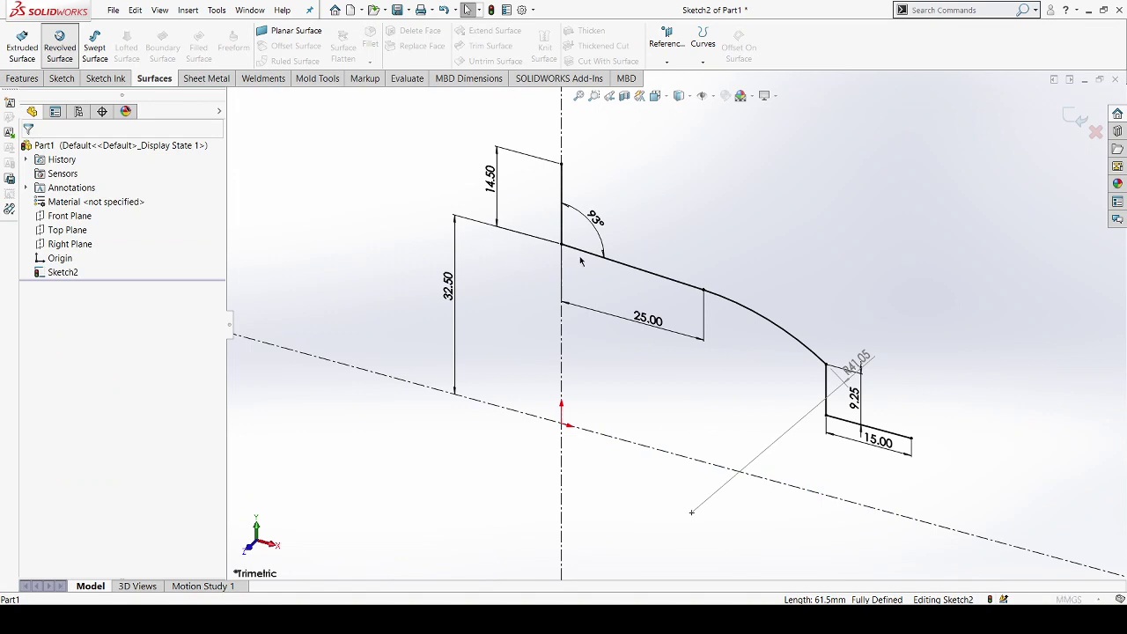
left_click(503, 409)
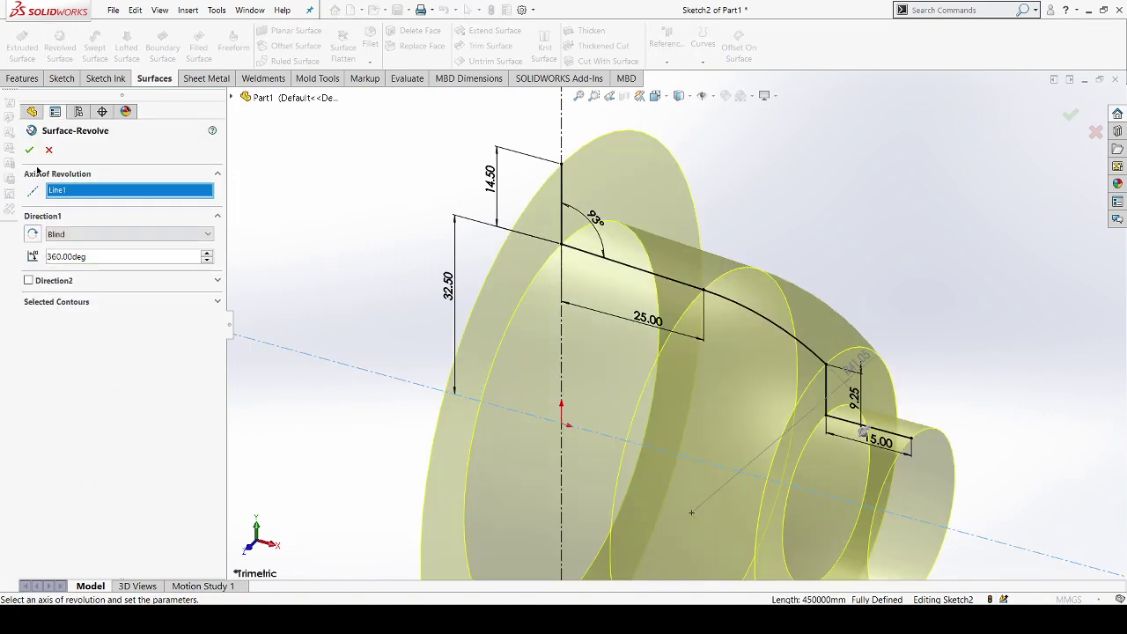
key("Return")
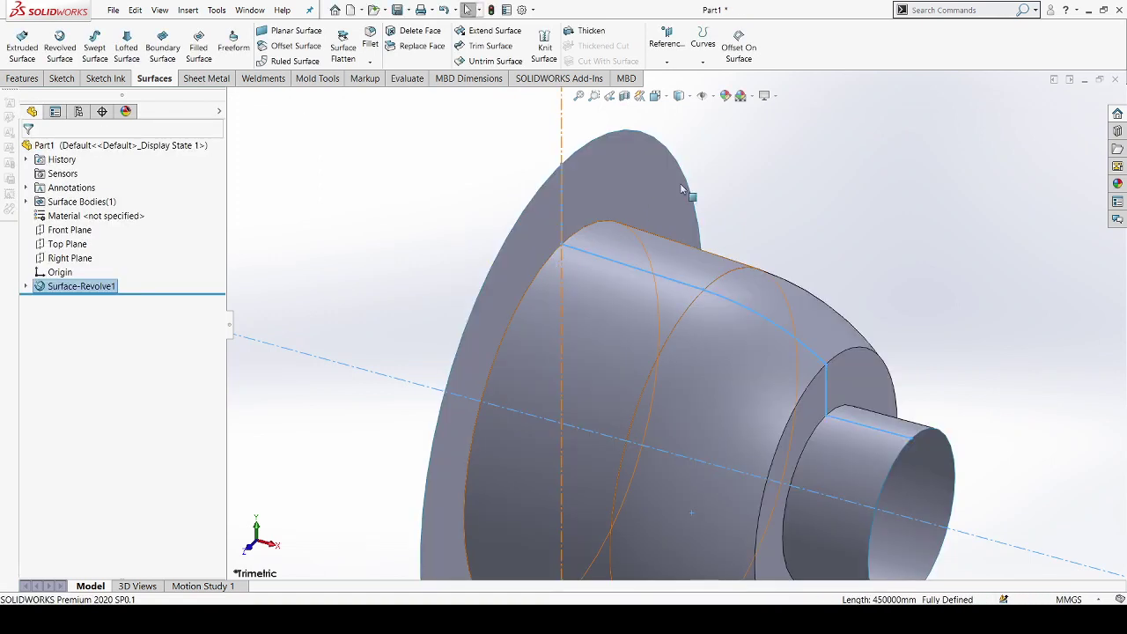
Step: Thicken Surface-Revolve1 by 4 mm into a solid body (Thicken1)
left_click(591, 33)
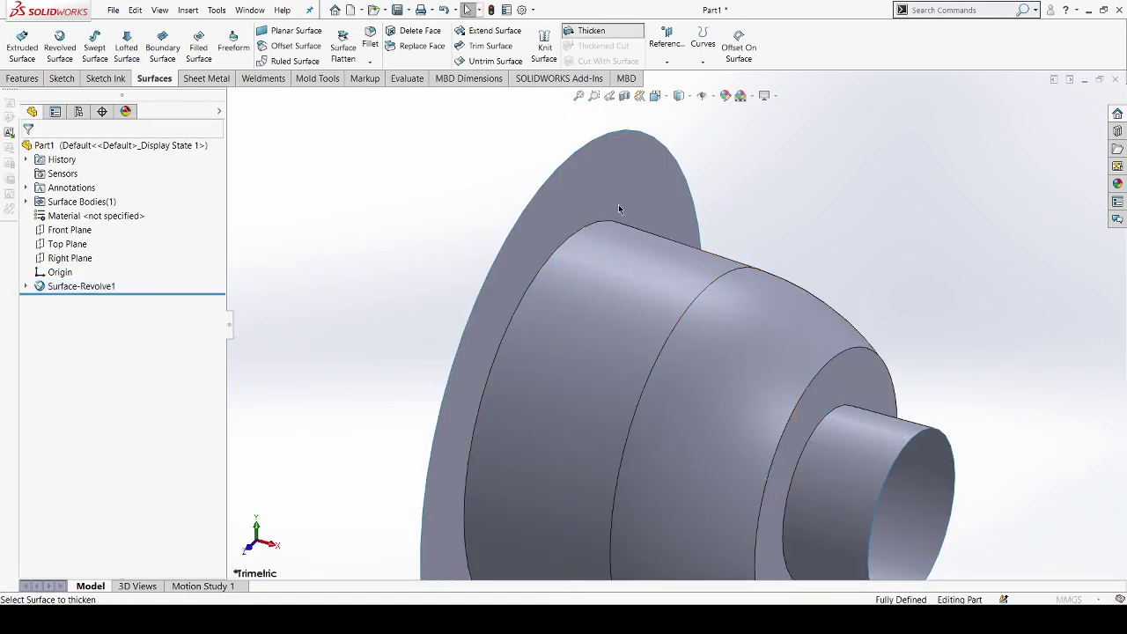
left_click(619, 244)
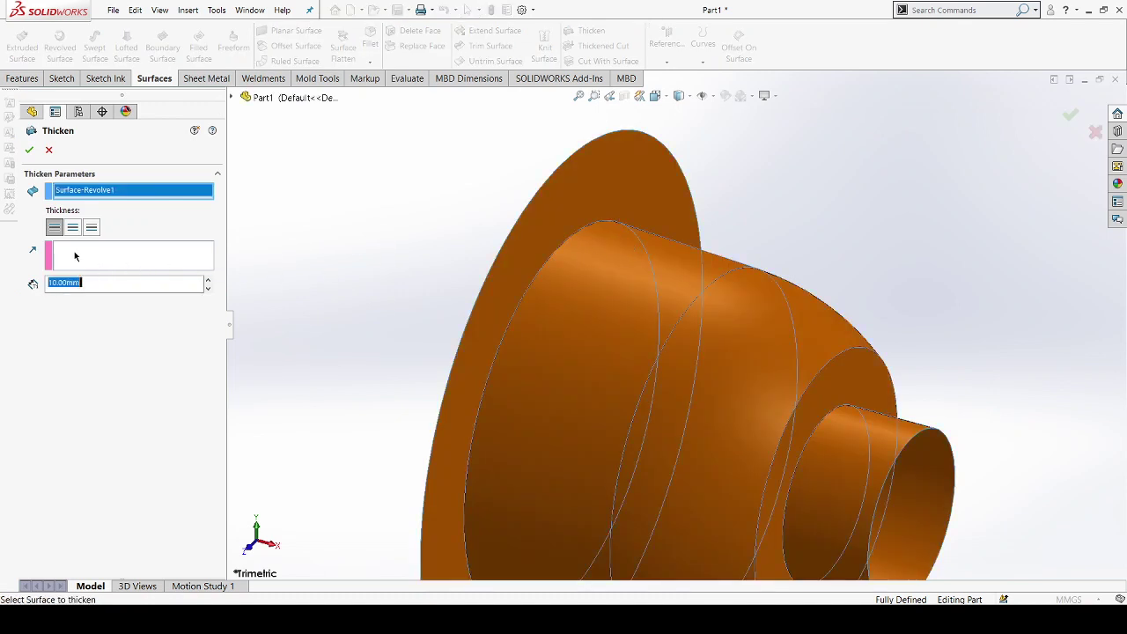
type("4")
key("Return")
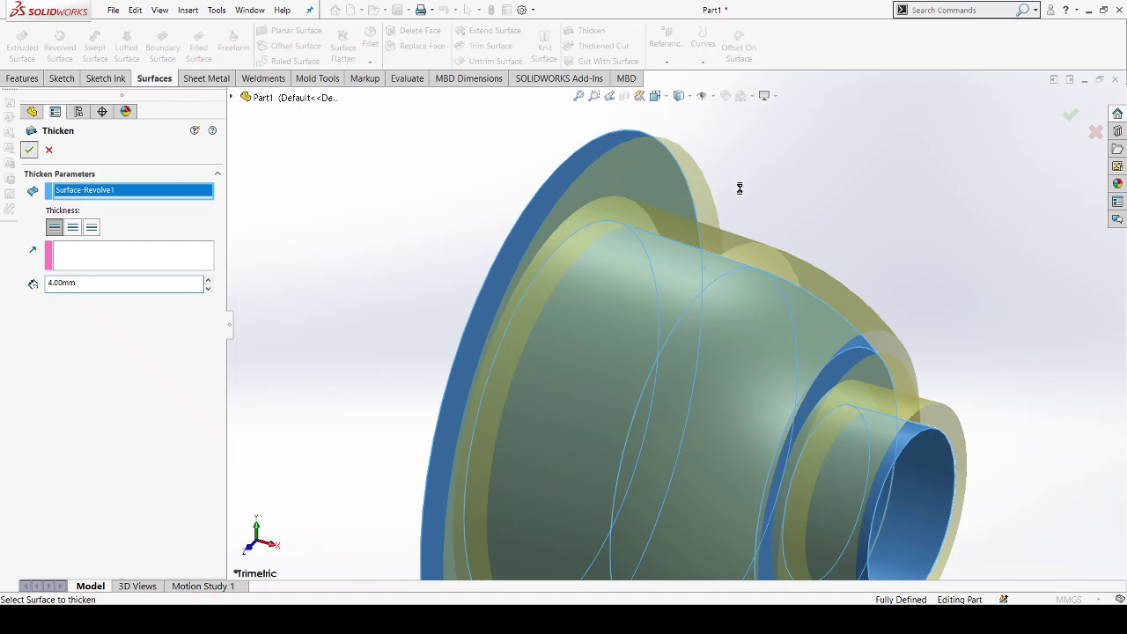
key("Return")
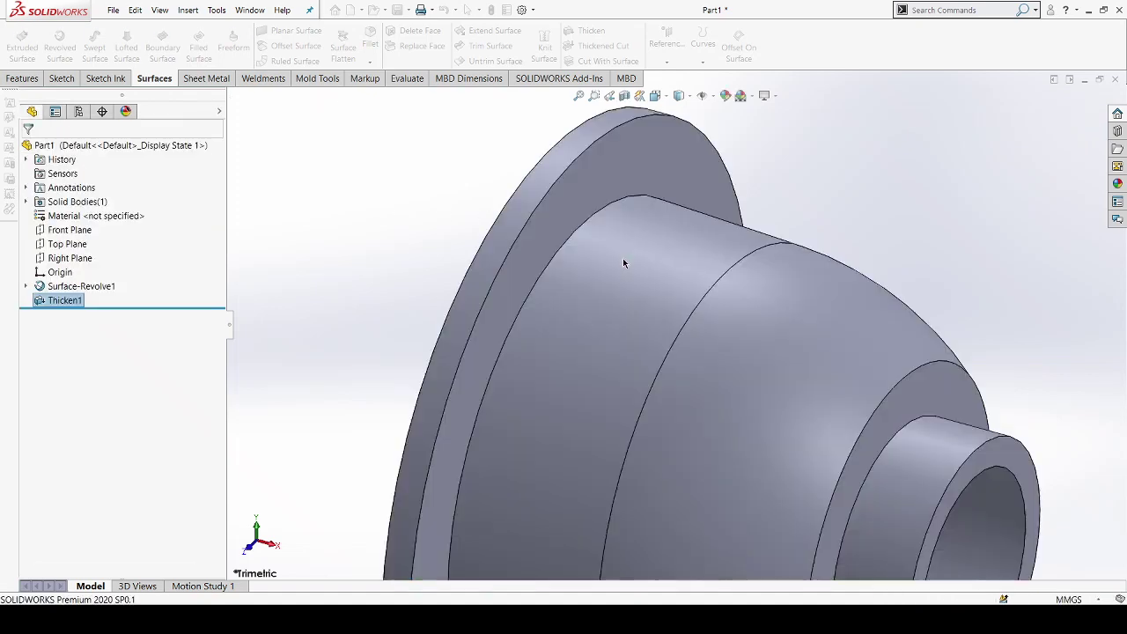
Step: Bring the part into view and select the flange's front face
scroll(624, 262, "up", 3)
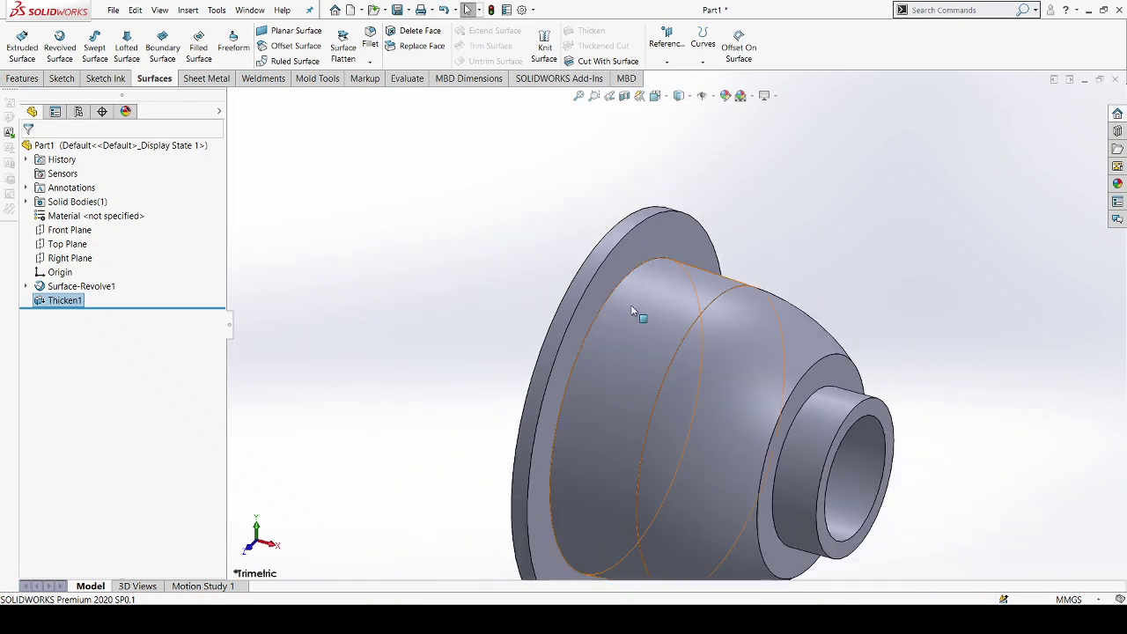
middle_click_drag(640, 342, 647, 288, "ctrl")
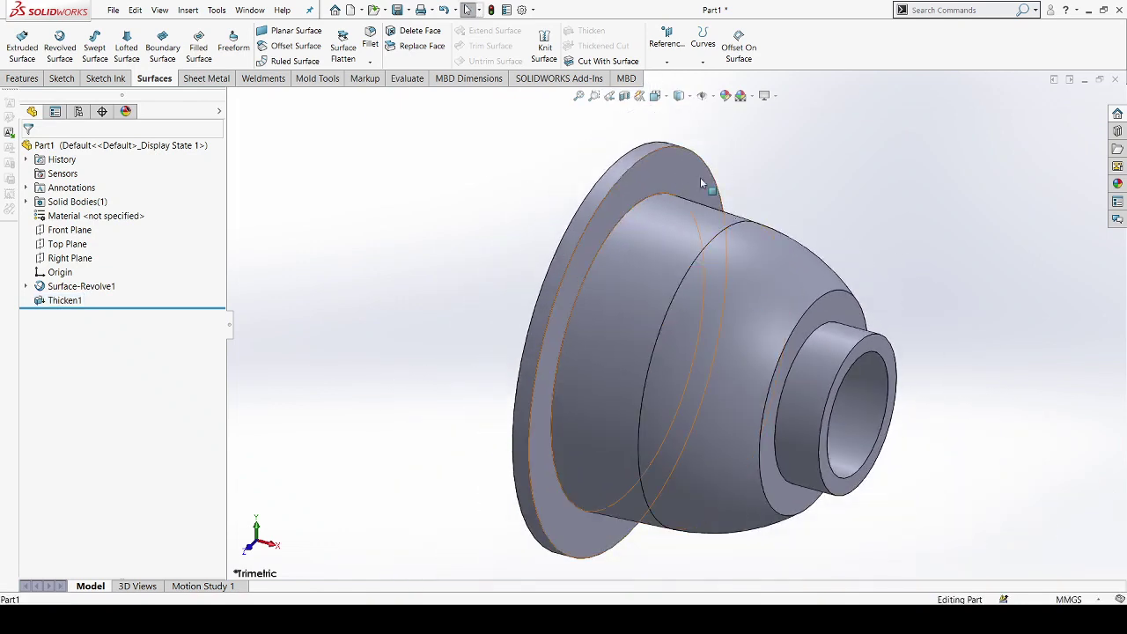
left_click(720, 184)
Step: Open Sketch3 on the flange face and view it Normal To, face-on
left_click(728, 145)
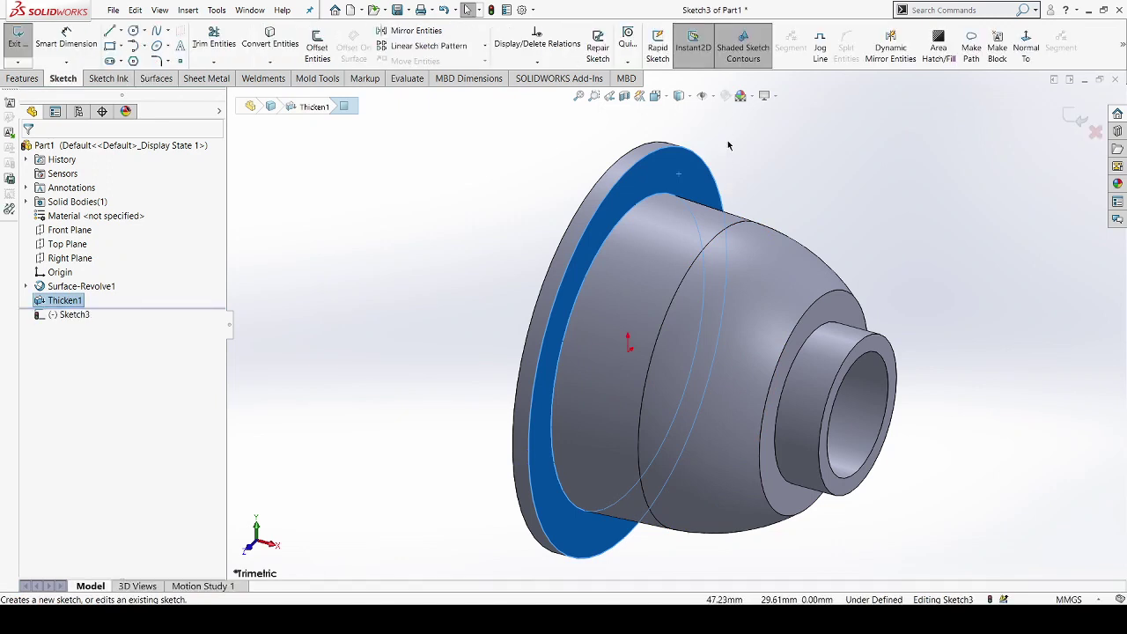
left_click(1016, 56)
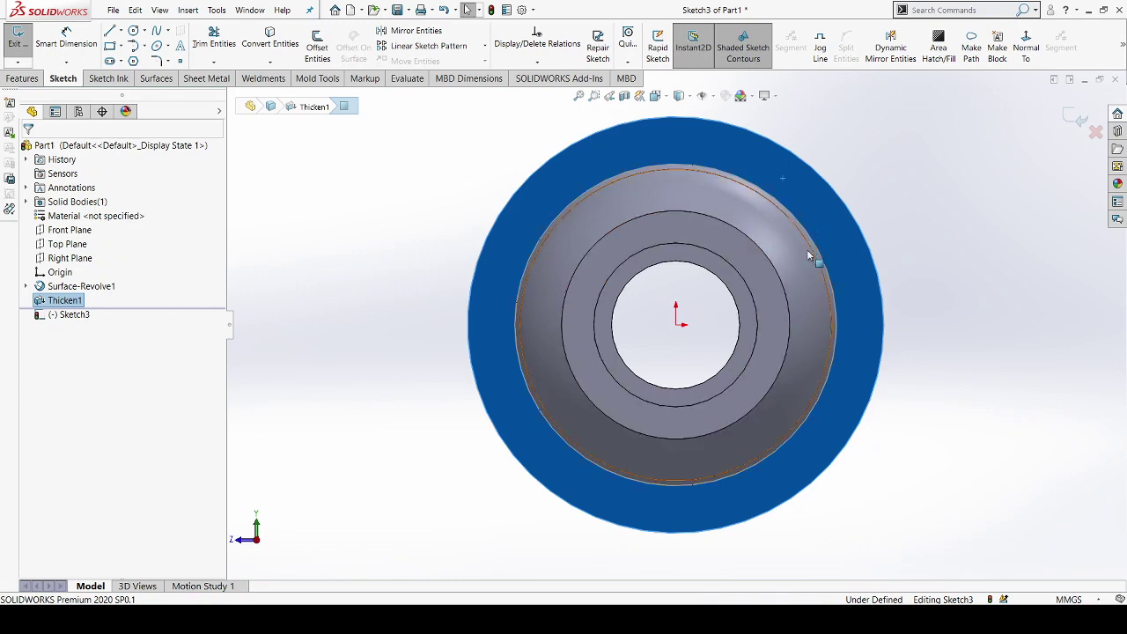
scroll(803, 253, "down", 3)
scroll(800, 257, "up", 3)
middle_click_drag(872, 270, 852, 285)
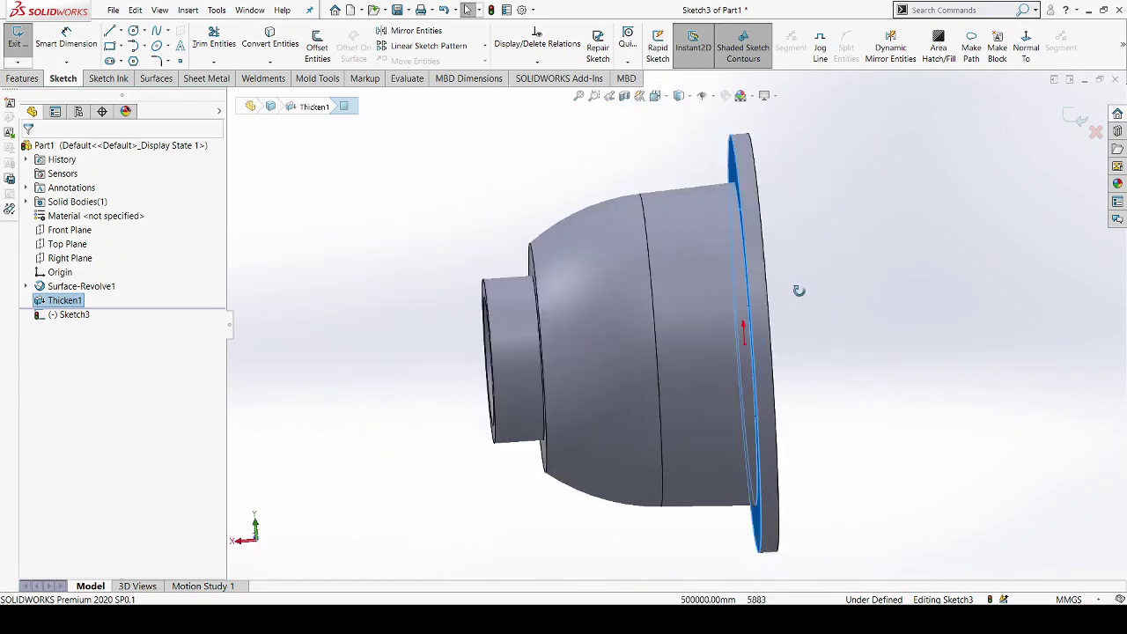
left_click(1024, 59)
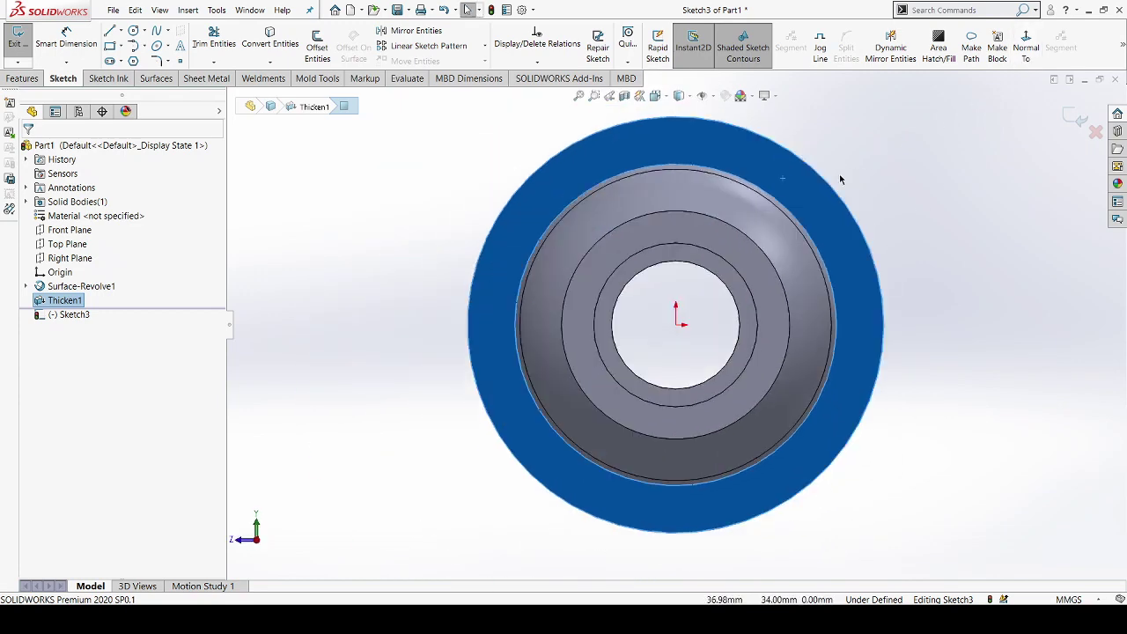
Step: Draw a Ø16 circle centred on the flange's top rim
left_click(136, 32)
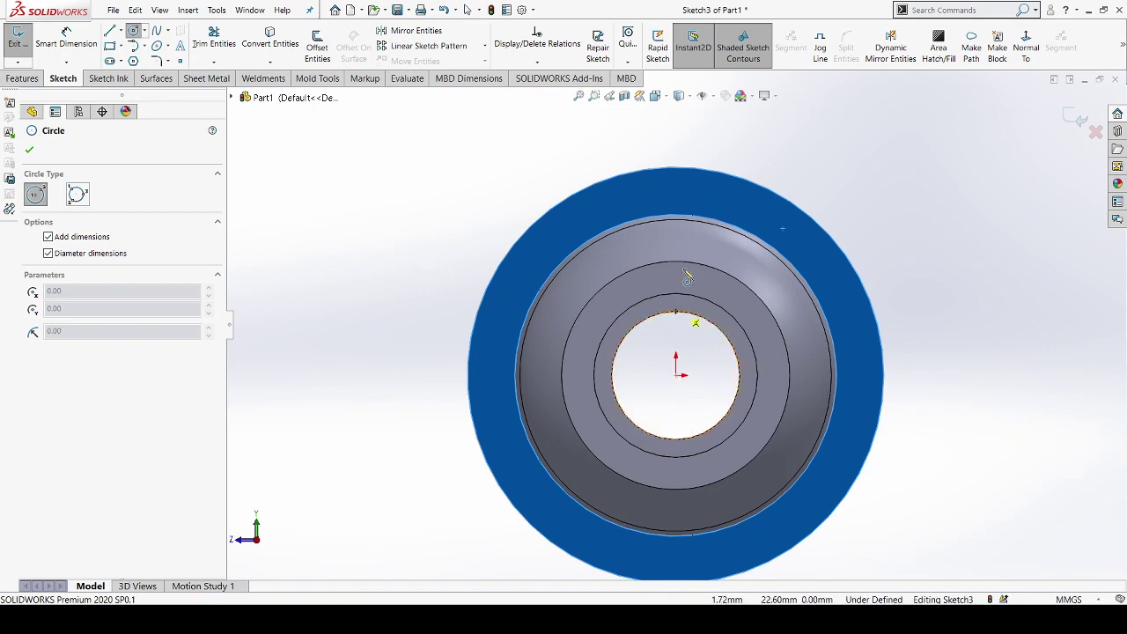
left_click(676, 190)
type("16")
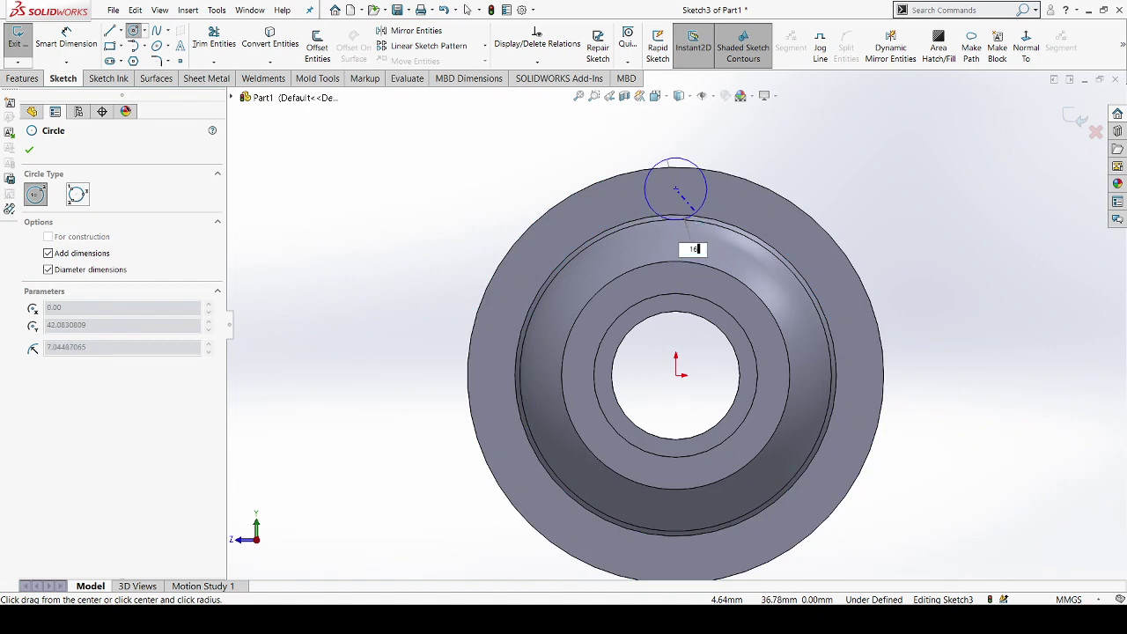
key("Return")
key("Escape")
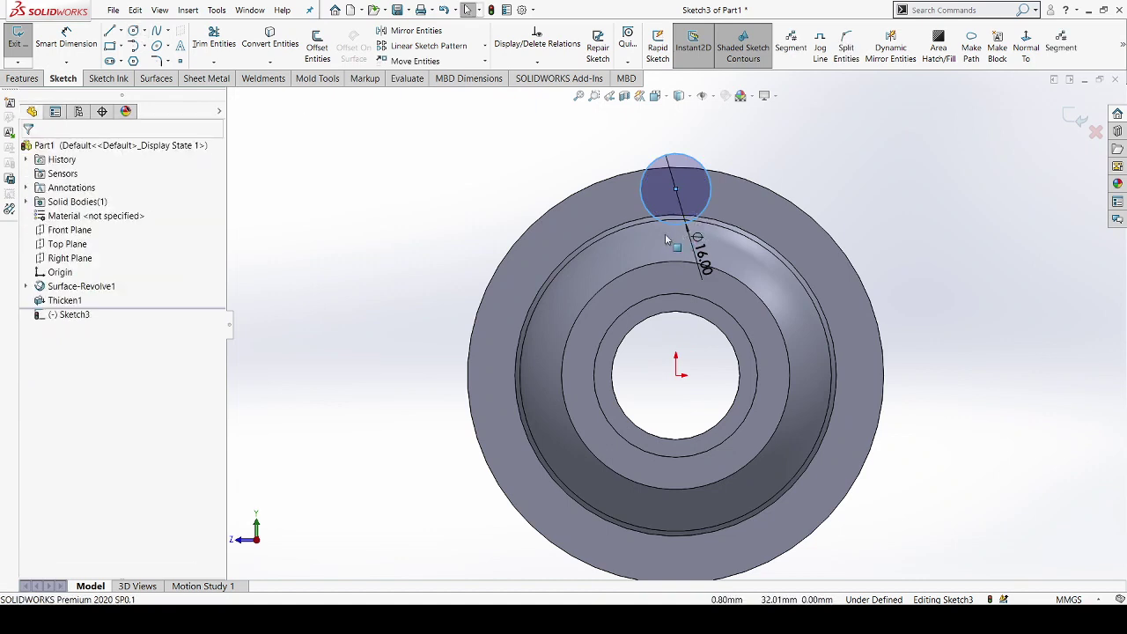
Step: Dimension the circle's centre 40.50 mm vertically above the part origin
left_click(84, 44)
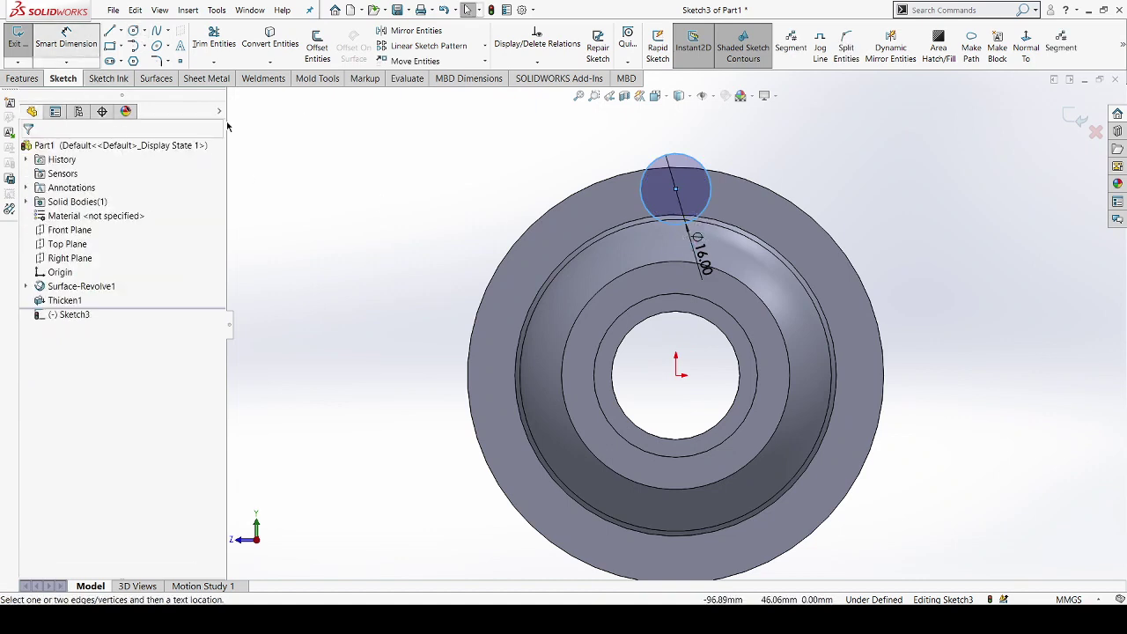
left_click(676, 376)
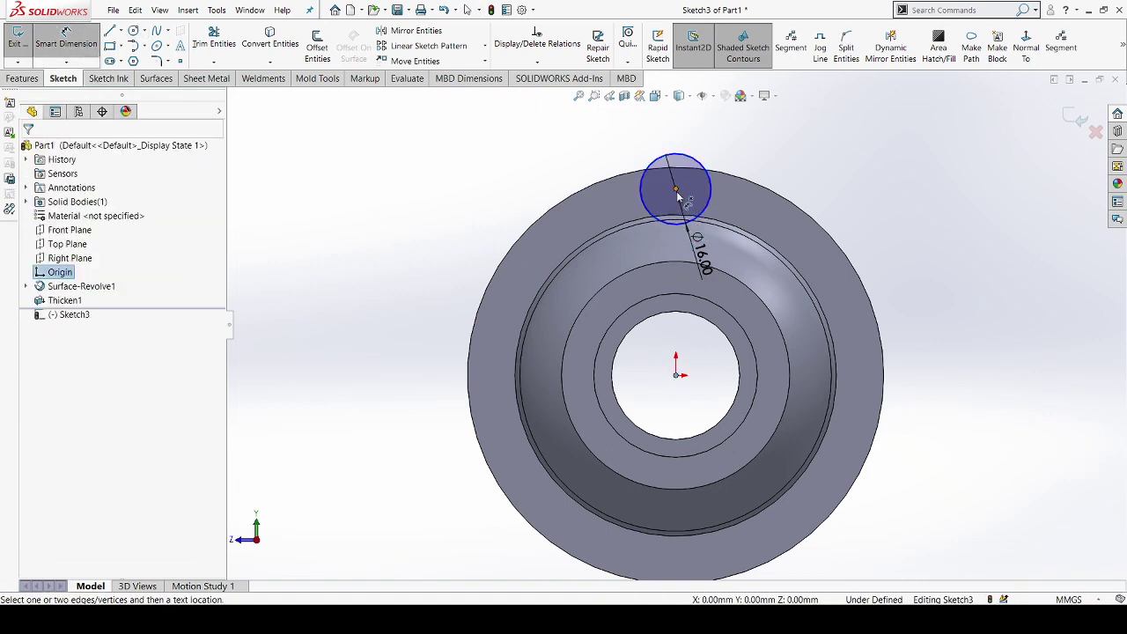
left_click(676, 189)
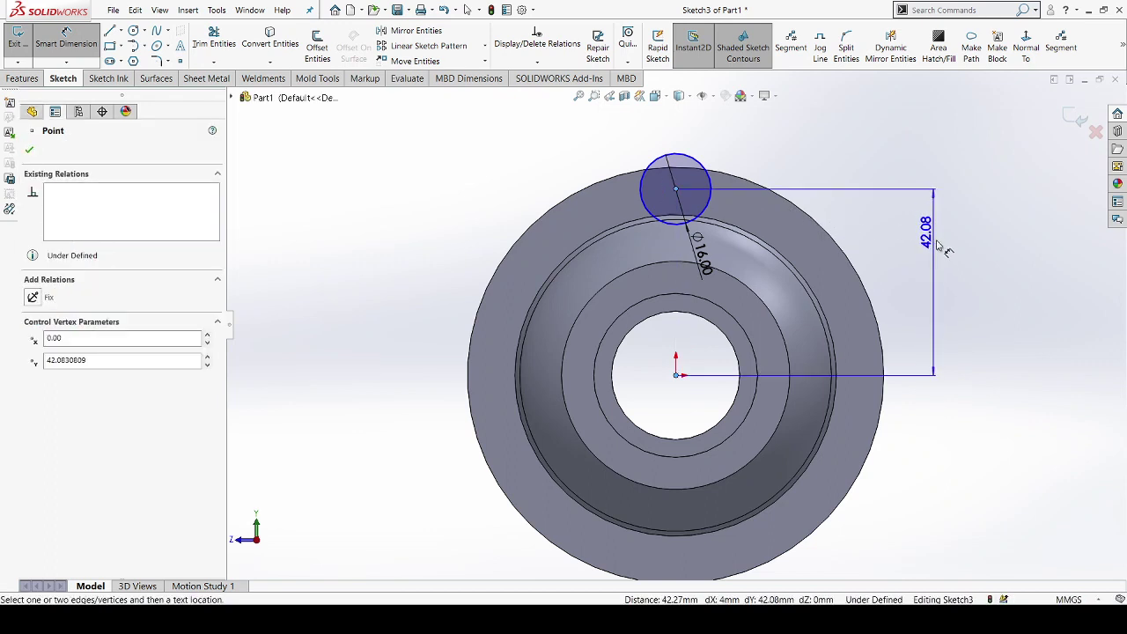
left_click(939, 249)
left_click(935, 259)
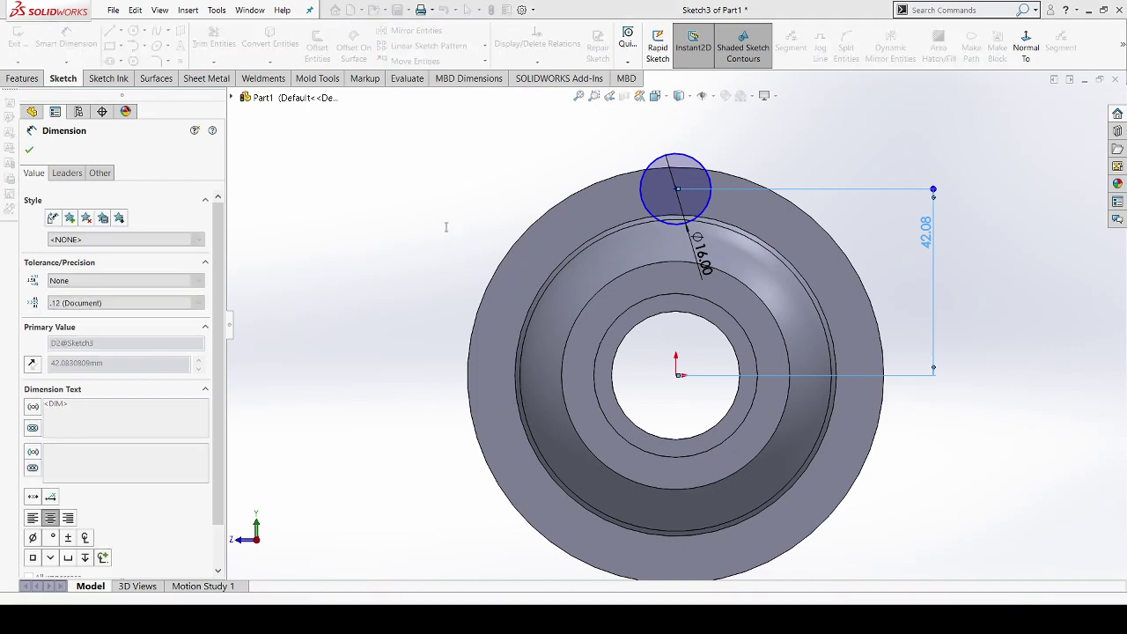
left_click_drag(706, 208, 713, 227)
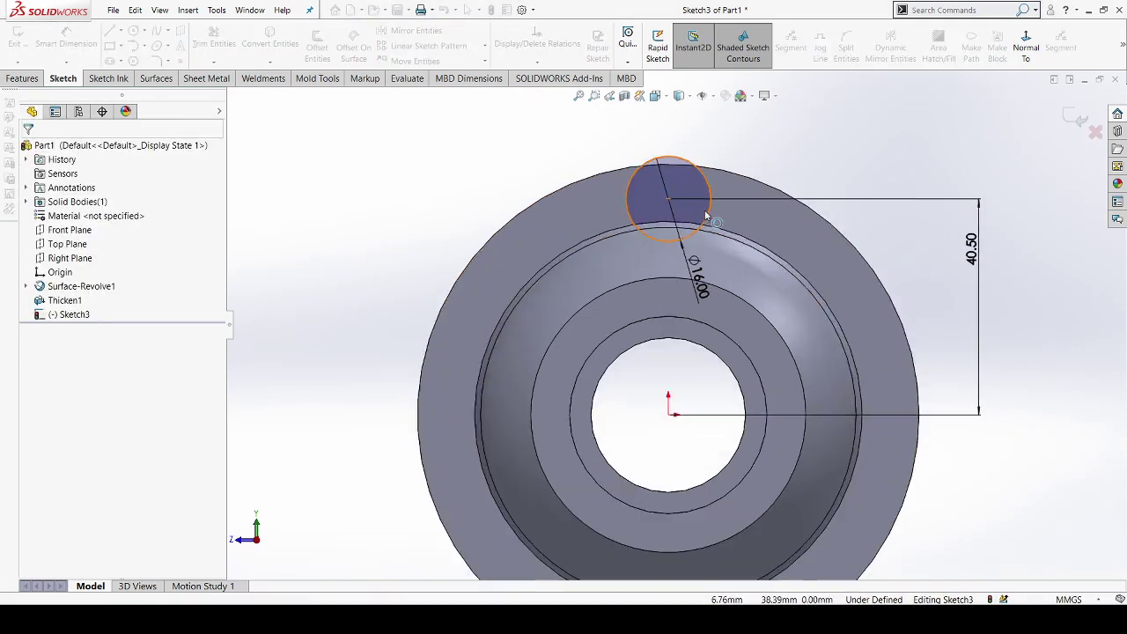
Step: Extrude both regions of the Ø16 circle sketch 10 mm blind into a boss lug
left_click(26, 81)
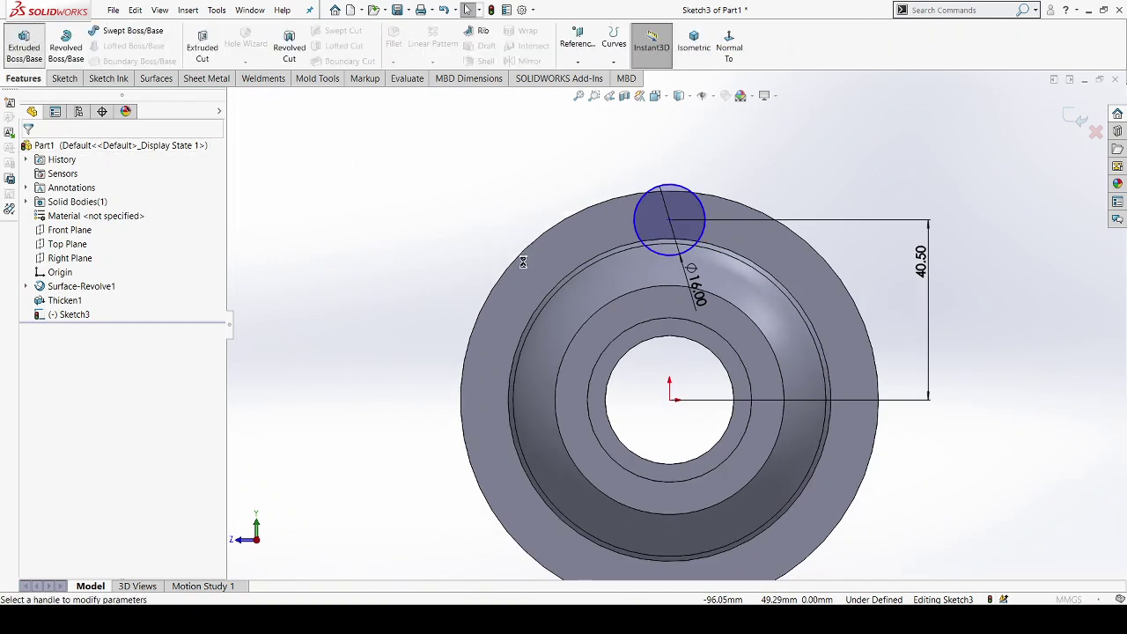
key("e")
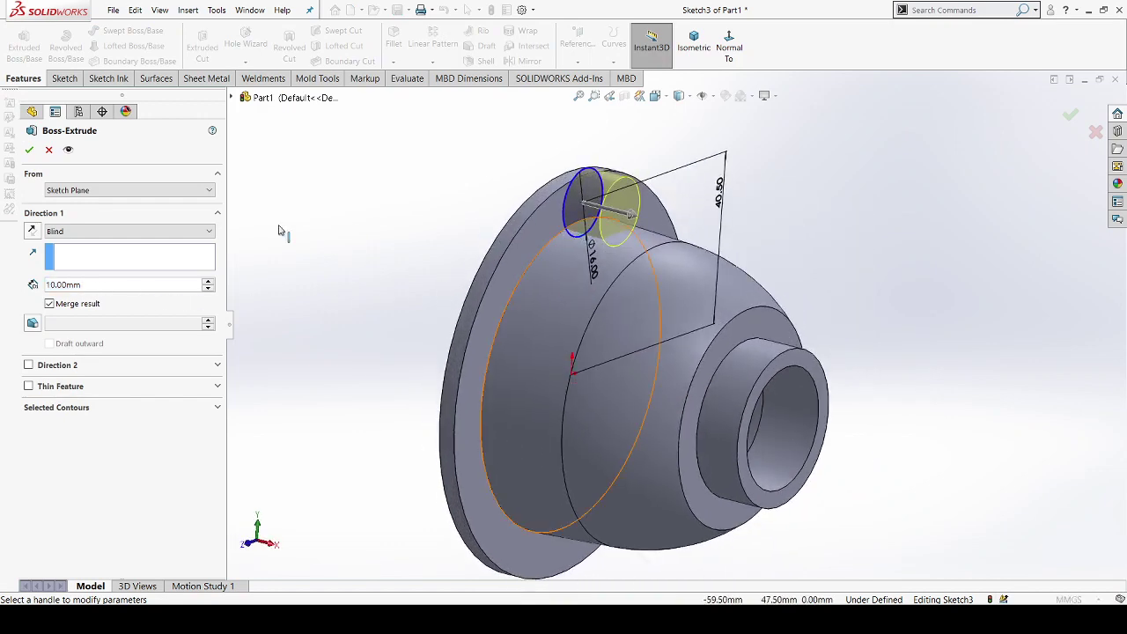
left_click(93, 408)
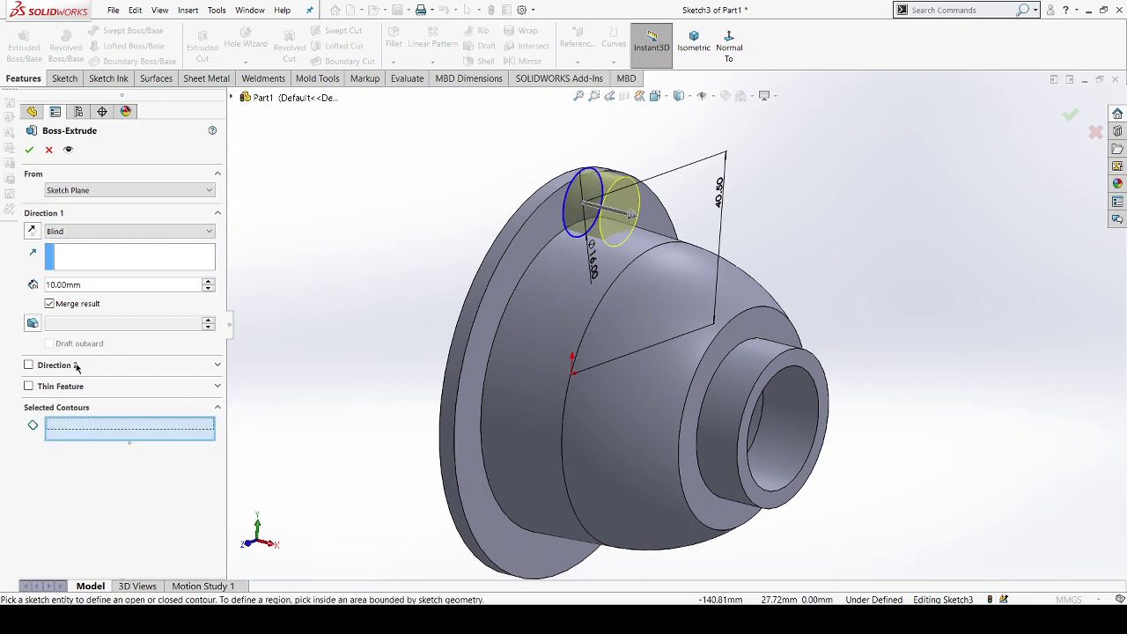
left_click(583, 213)
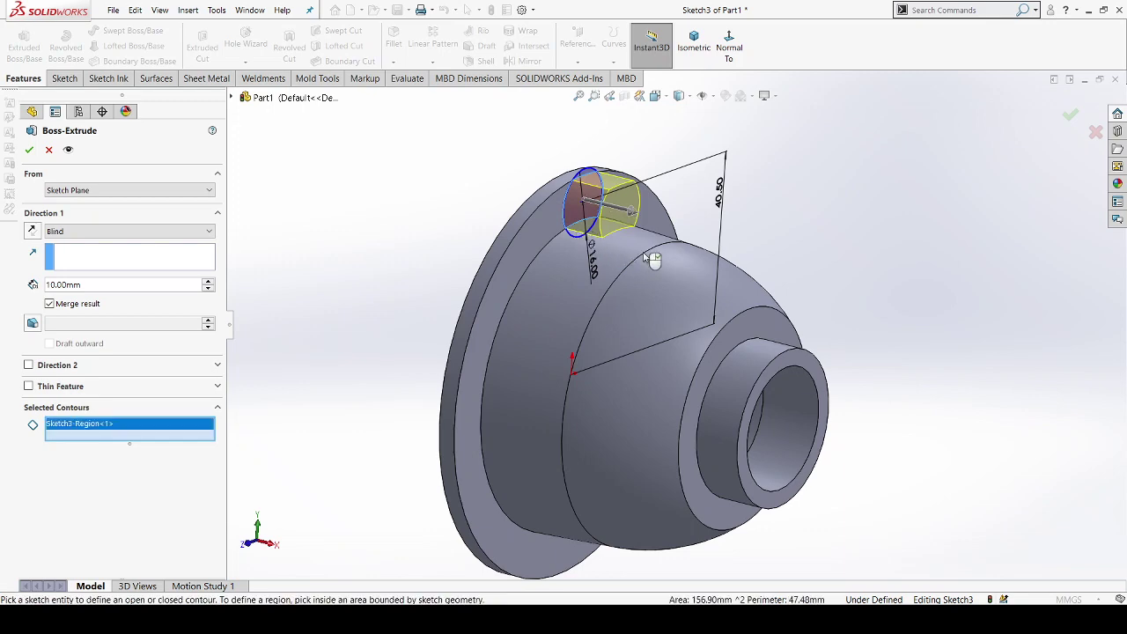
mouse_move(652, 260)
middle_mouse_down()
mouse_move(574, 244)
mouse_move(563, 231)
middle_mouse_up()
scroll(574, 244, "down", 2)
scroll(567, 223, "down", 2)
left_click(567, 236)
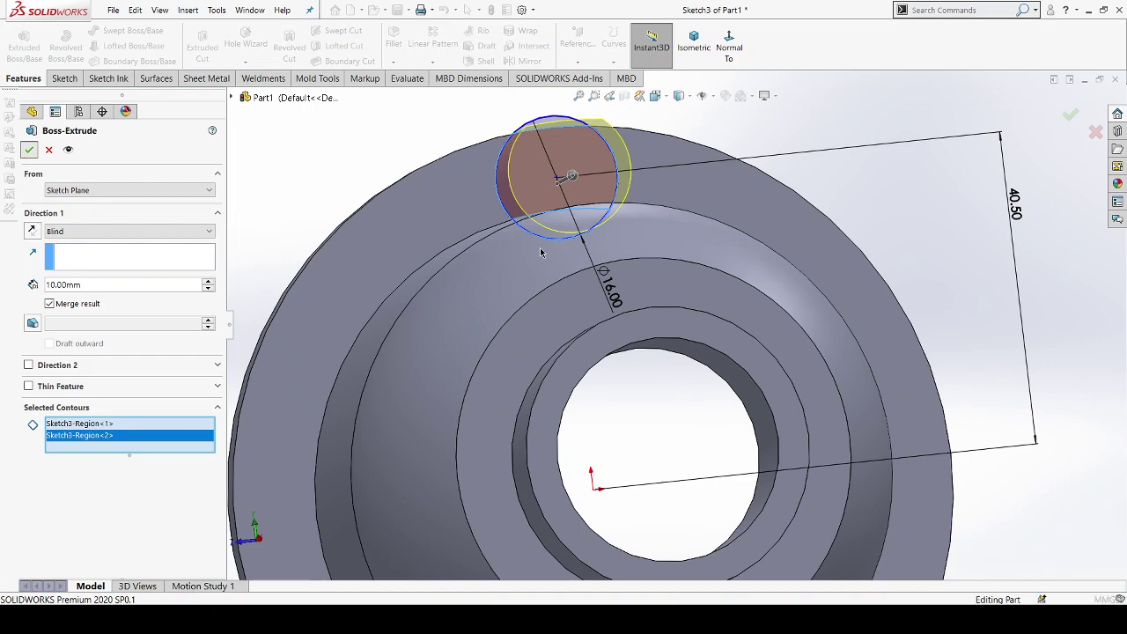
key("Return")
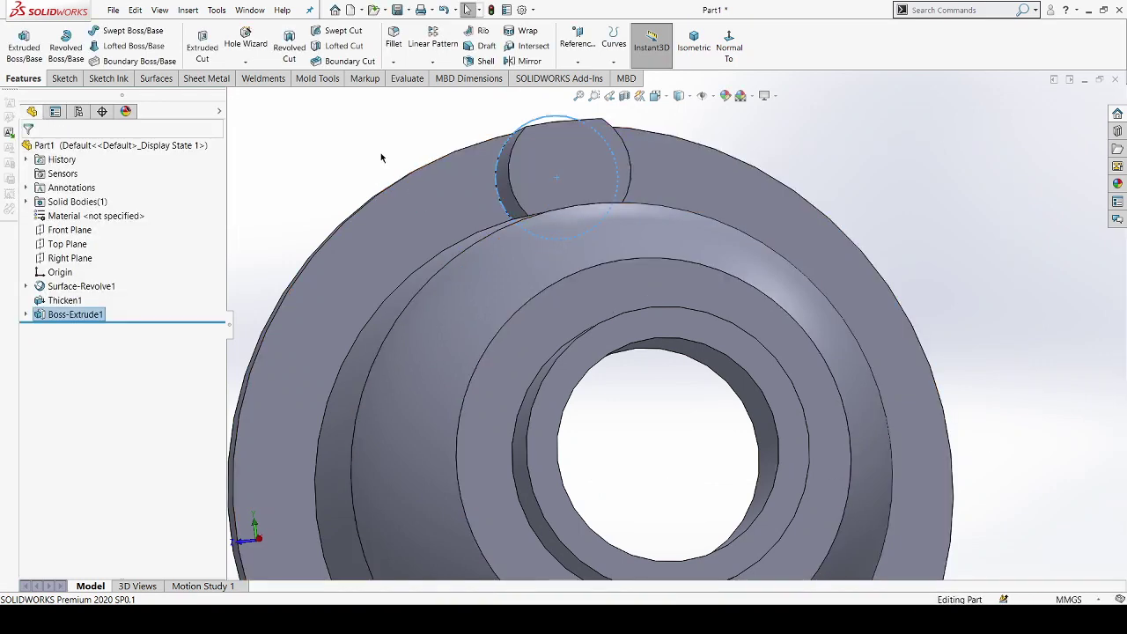
Step: Sketch a Ø6 circle on the boss lug's front face
mouse_move(442, 159)
middle_mouse_down()
mouse_move(459, 184)
mouse_move(470, 252)
mouse_move(458, 222)
mouse_move(575, 170)
middle_mouse_up()
left_click(591, 167)
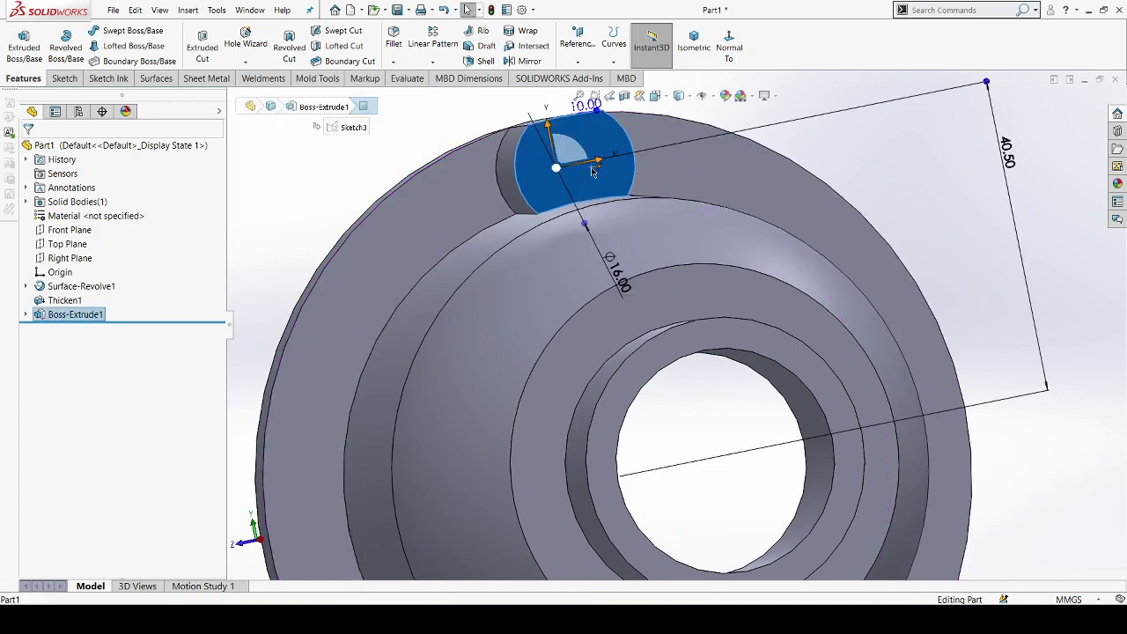
left_click(648, 132)
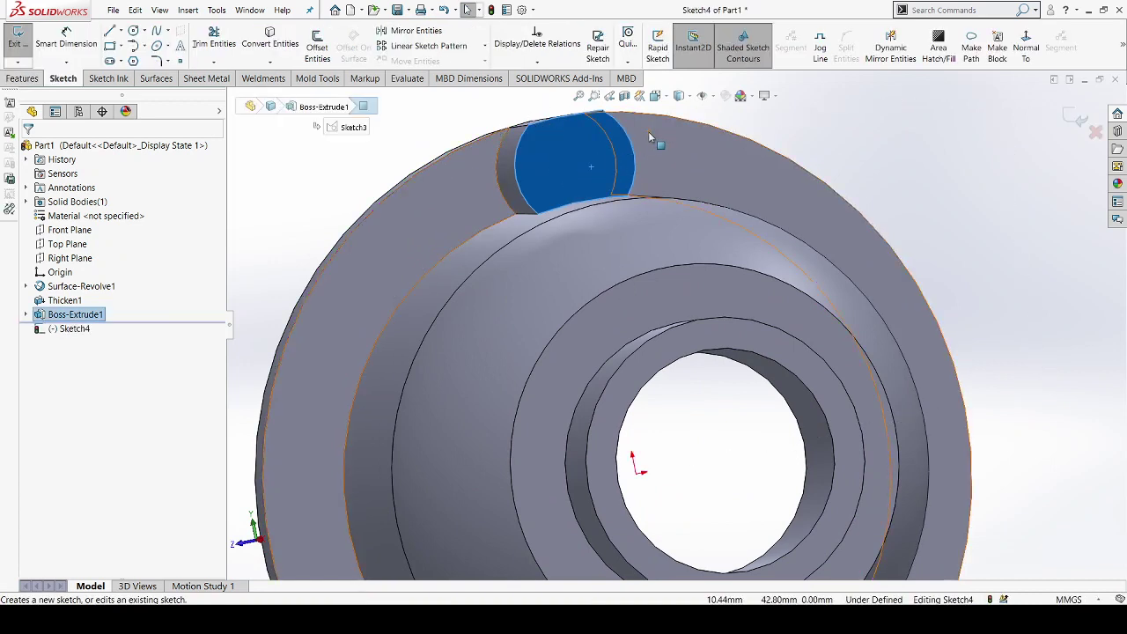
left_click(1024, 43)
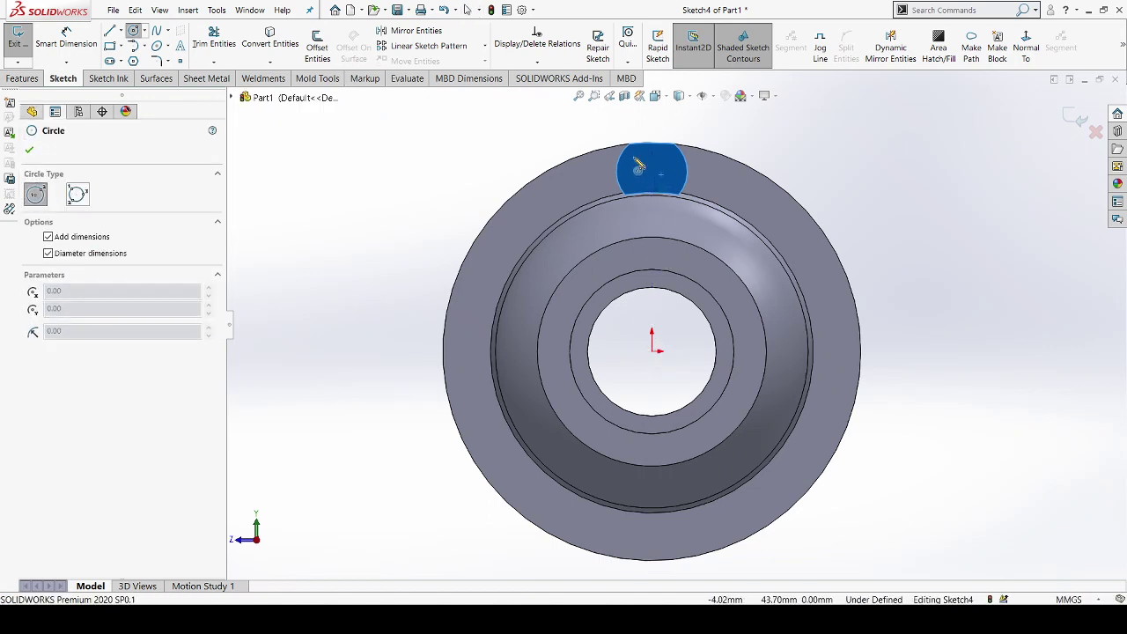
scroll(651, 171, "down", 2)
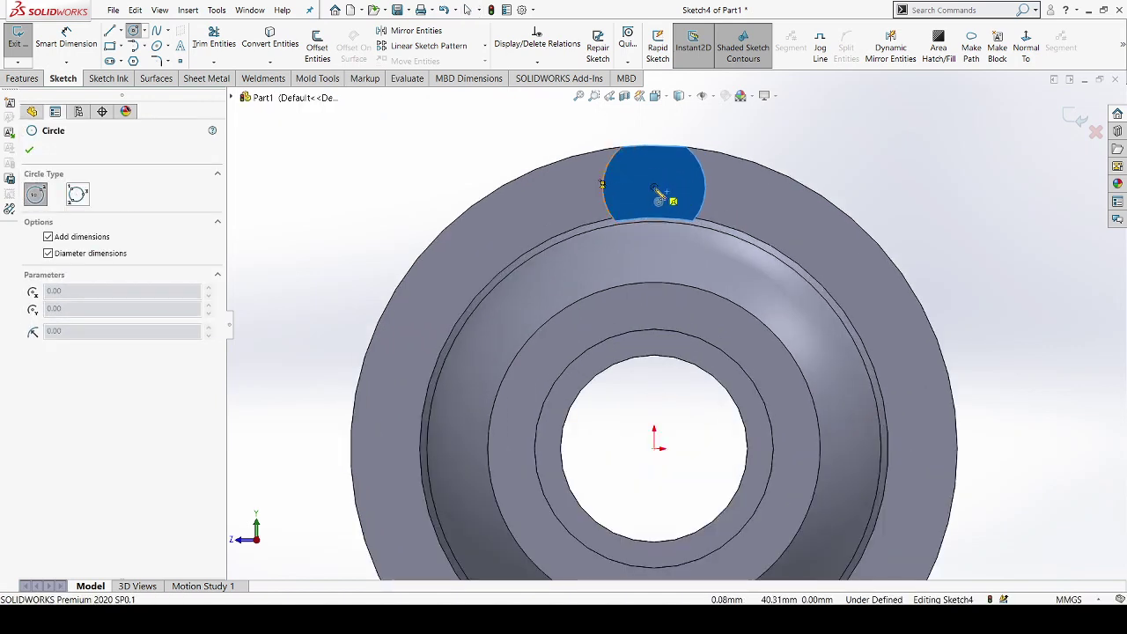
left_click(654, 186)
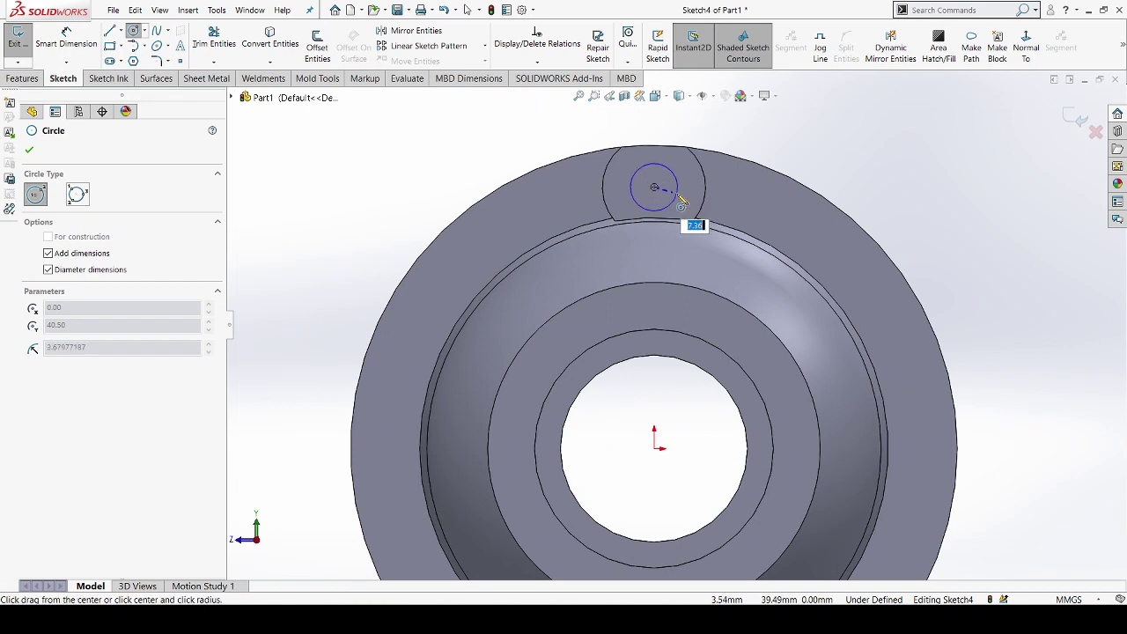
type("6")
left_click(696, 225)
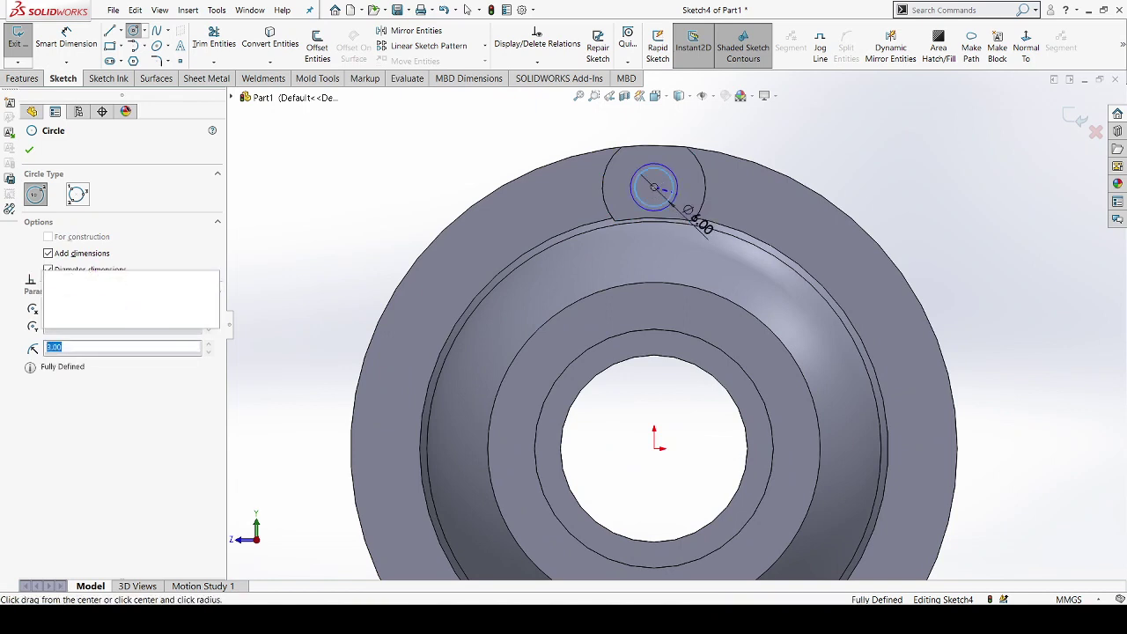
key("Escape")
scroll(691, 216, "down", 1)
scroll(691, 216, "up", 2)
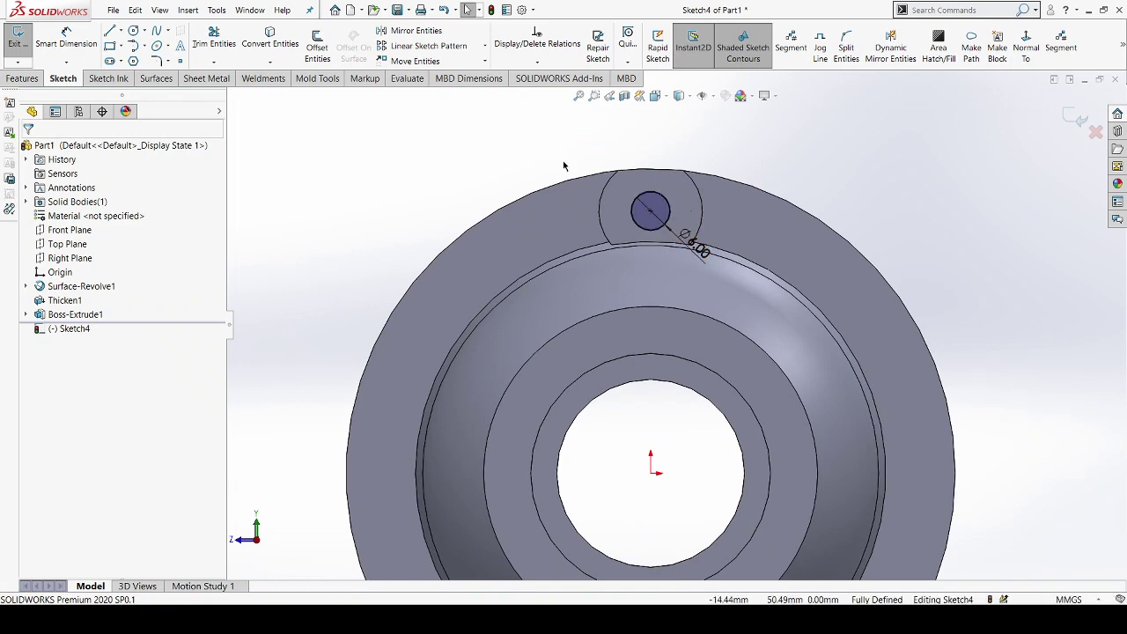
middle_click_drag(558, 138, 614, 215)
scroll(613, 215, "up", 1)
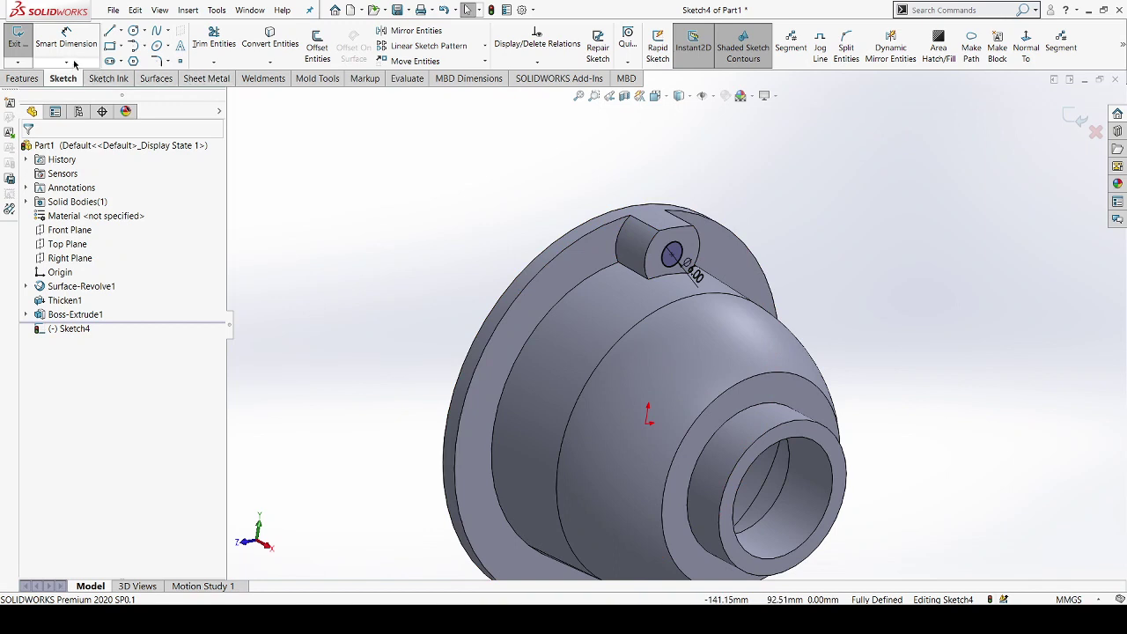
Step: Cut the Ø6 circle through all with an extruded cut
left_click(44, 79)
left_click(198, 48)
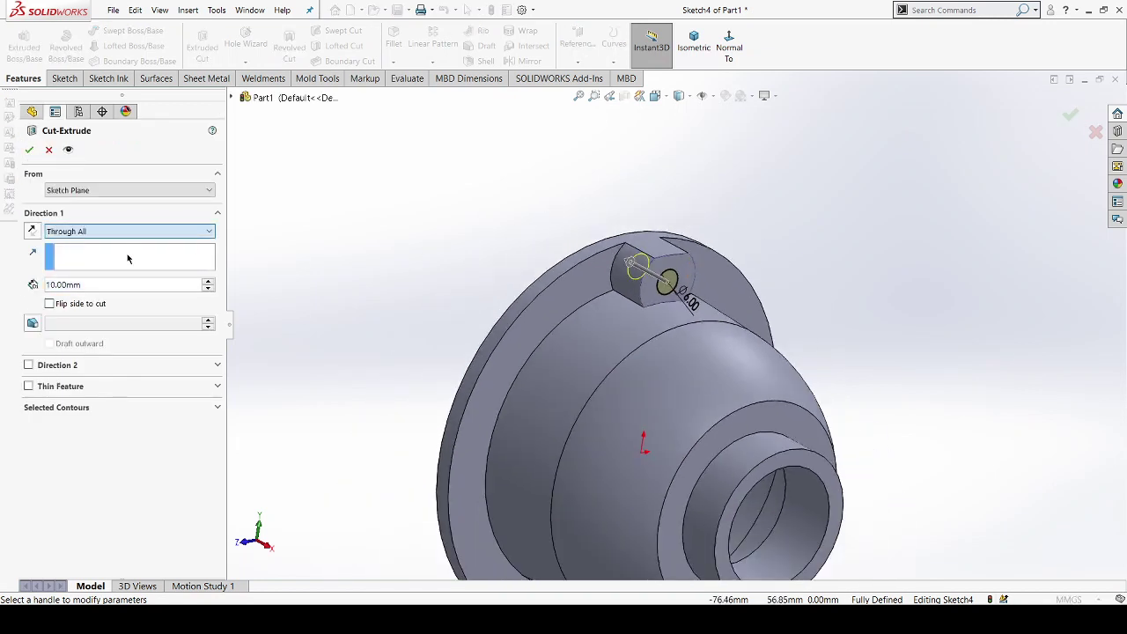
scroll(599, 234, "up", 3)
scroll(607, 264, "up", 2)
scroll(693, 441, "down", 1)
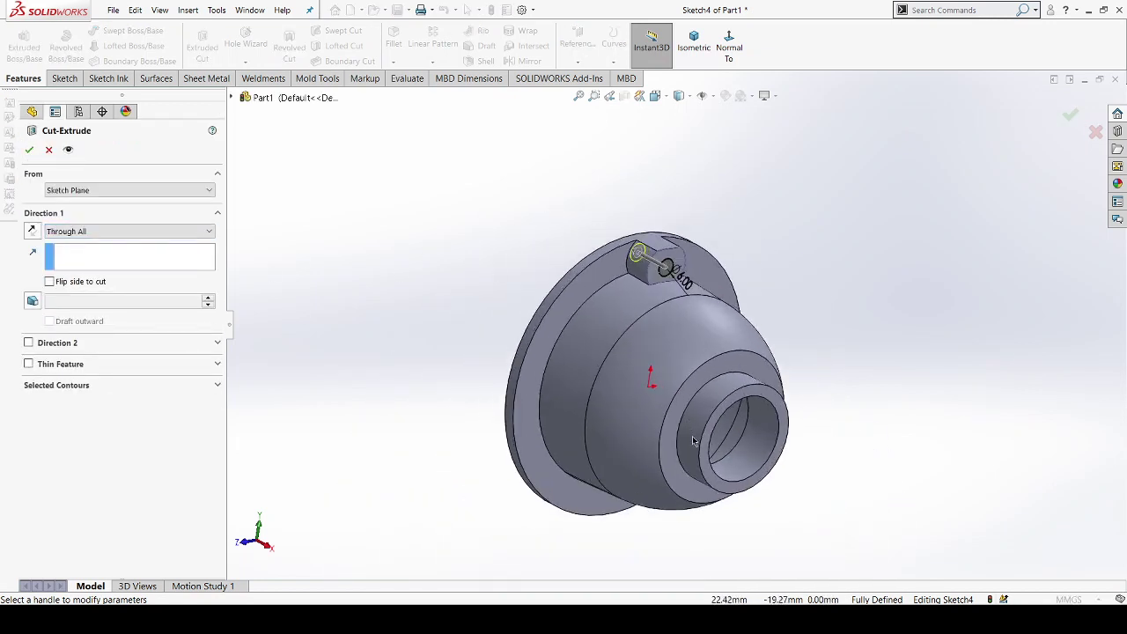
scroll(692, 441, "down", 1)
left_click(29, 151)
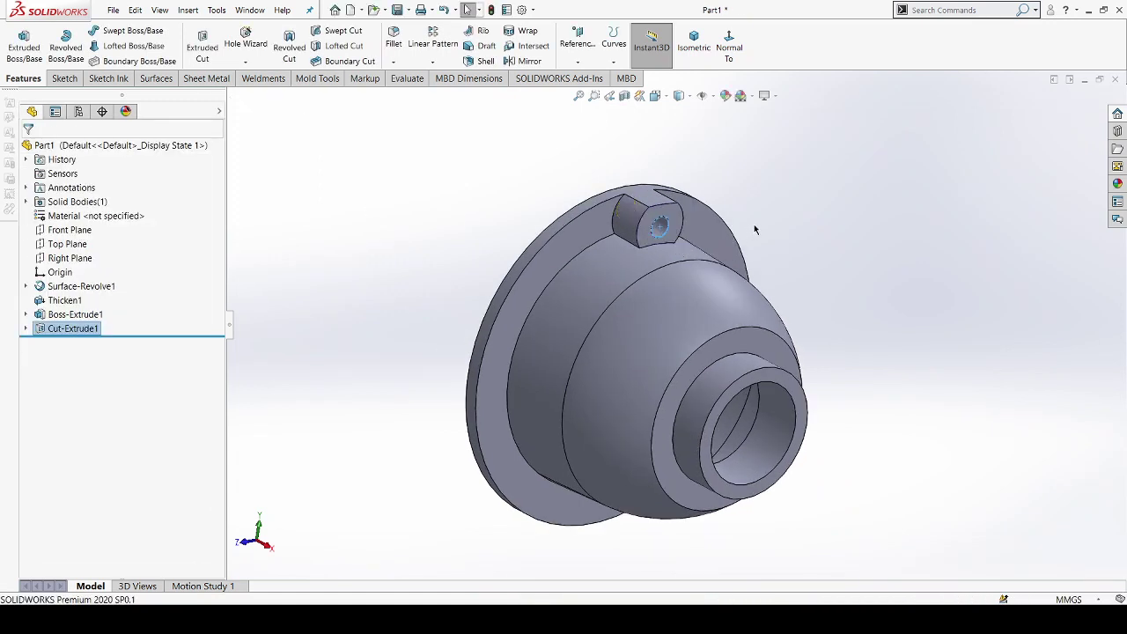
Step: Sketch a Ø14 circle on the lug face, concentric with the drilled hole
middle_click_drag(794, 230, 751, 233)
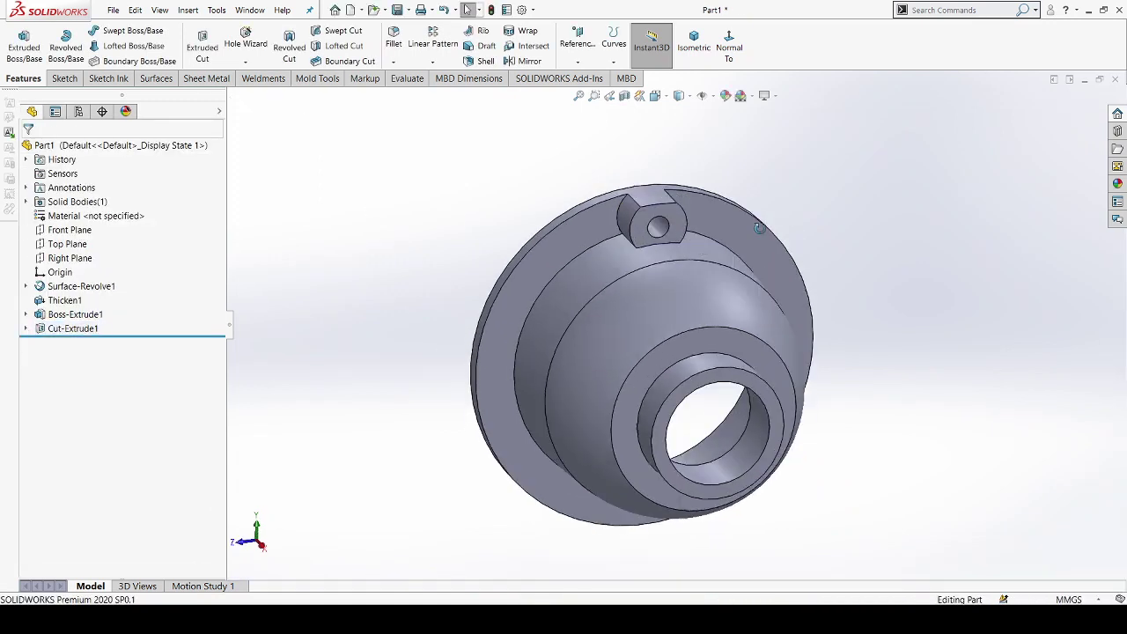
left_click(685, 223)
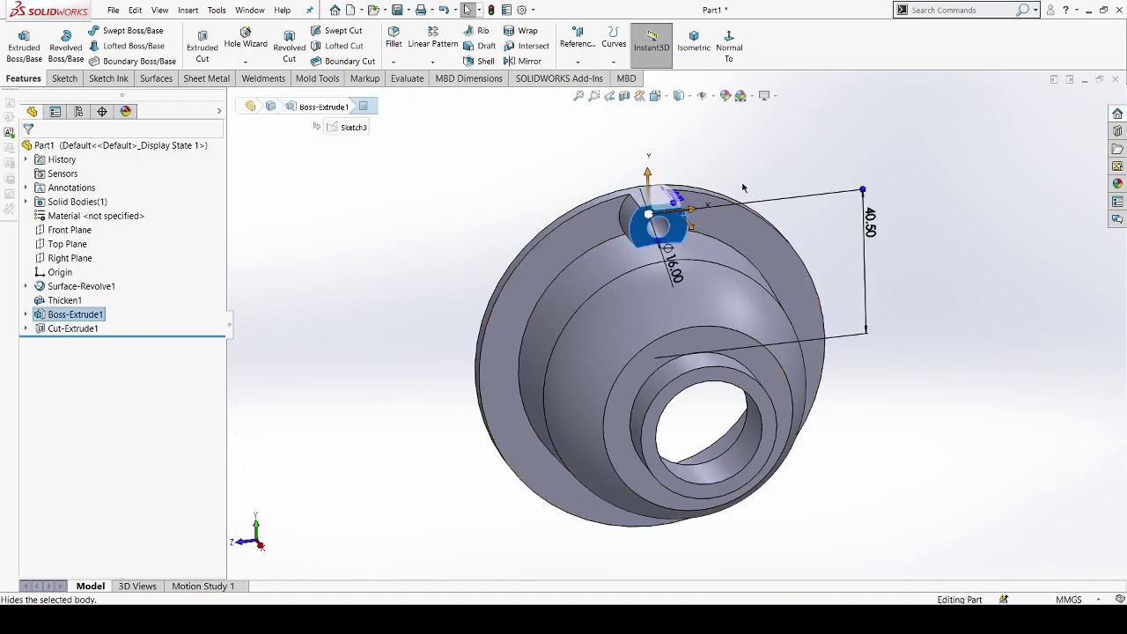
left_click(740, 186)
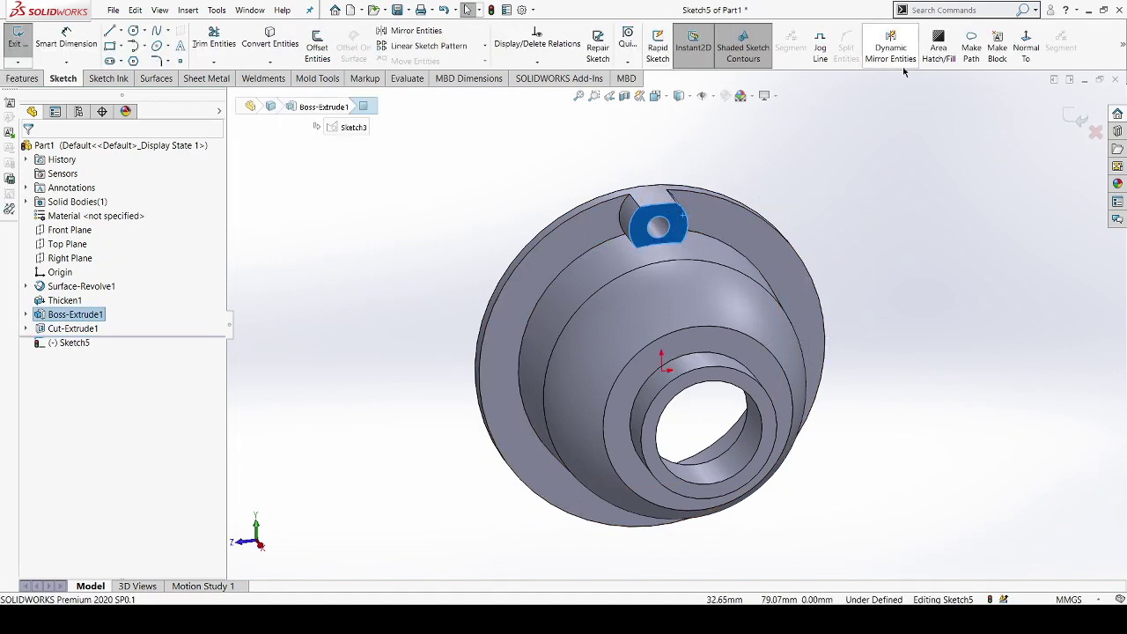
left_click(1026, 44)
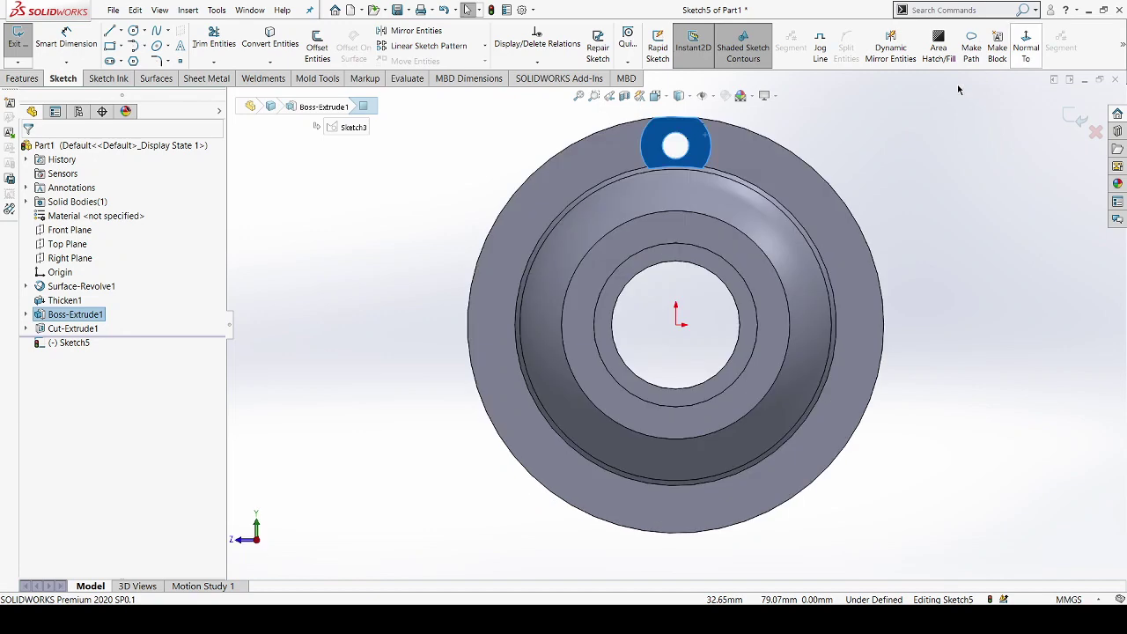
left_click(132, 35)
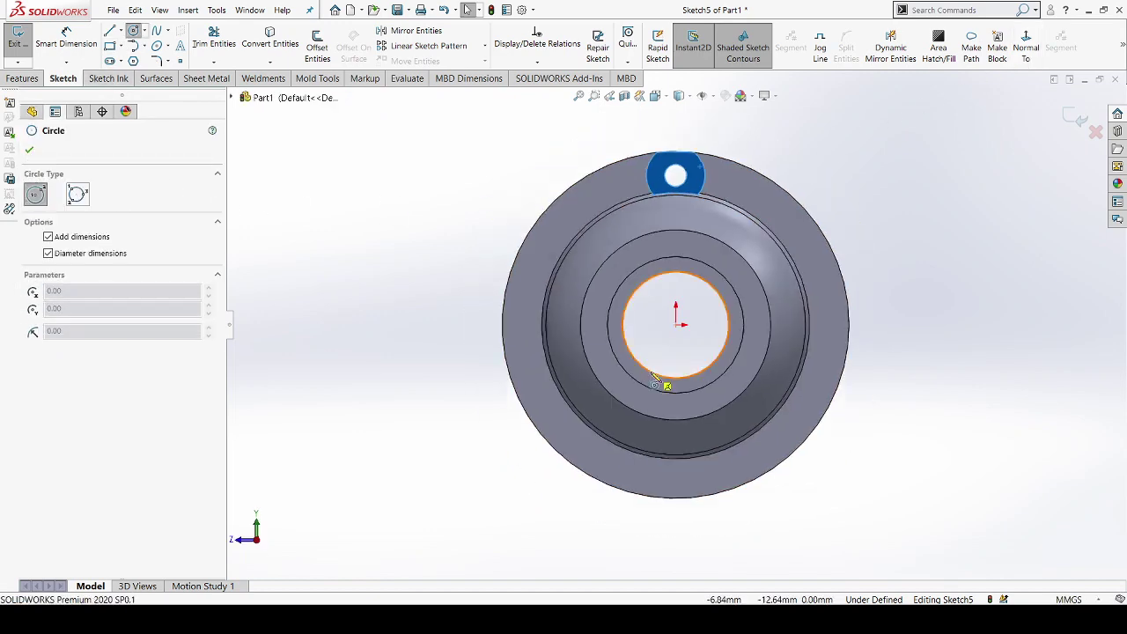
scroll(716, 183, "down", 2)
scroll(672, 181, "down", 2)
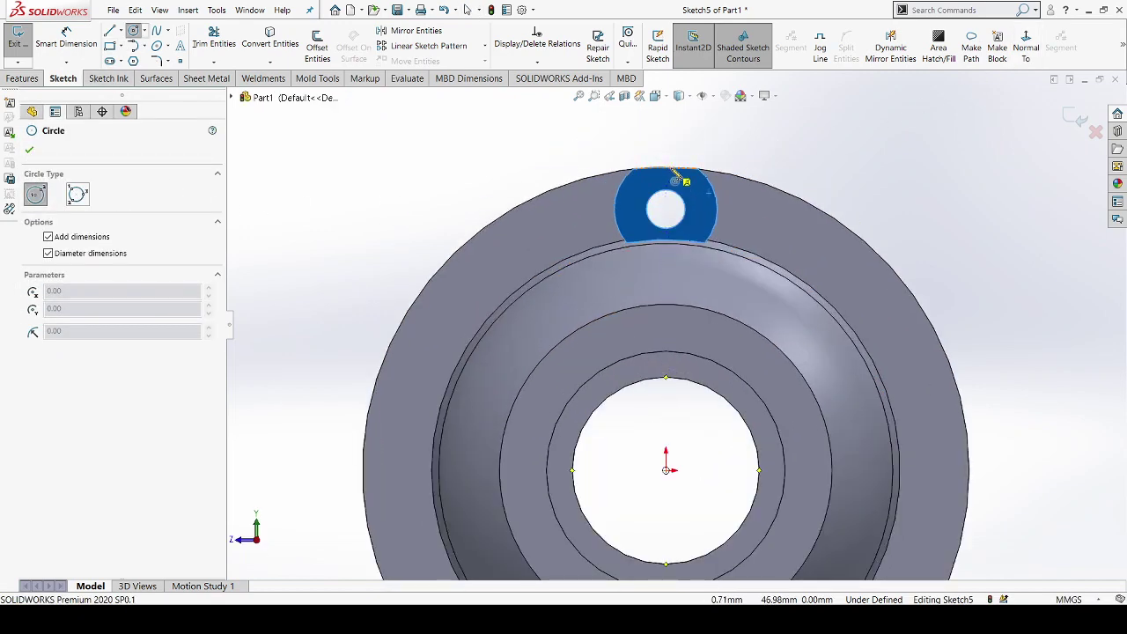
scroll(682, 194, "down", 1)
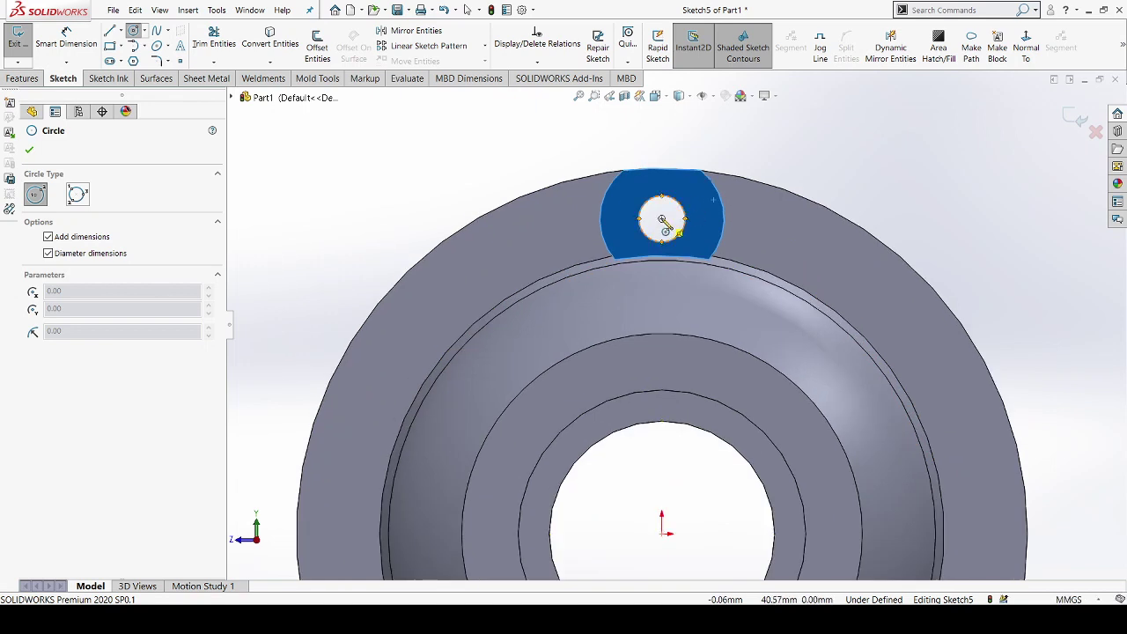
left_click(661, 219)
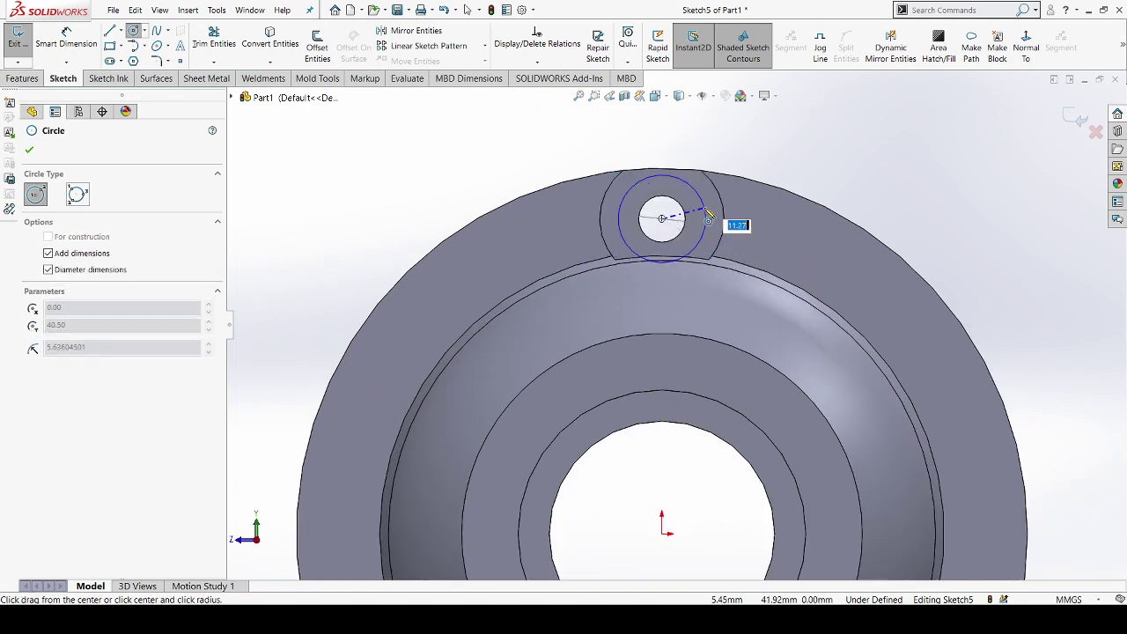
type("14")
key("Return")
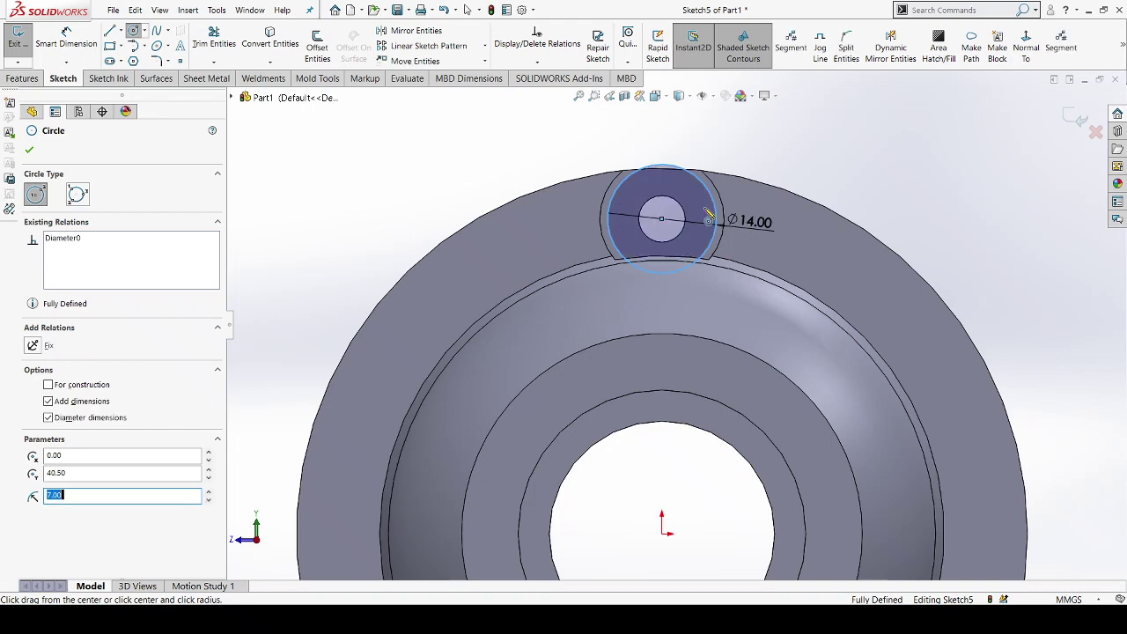
key("Escape")
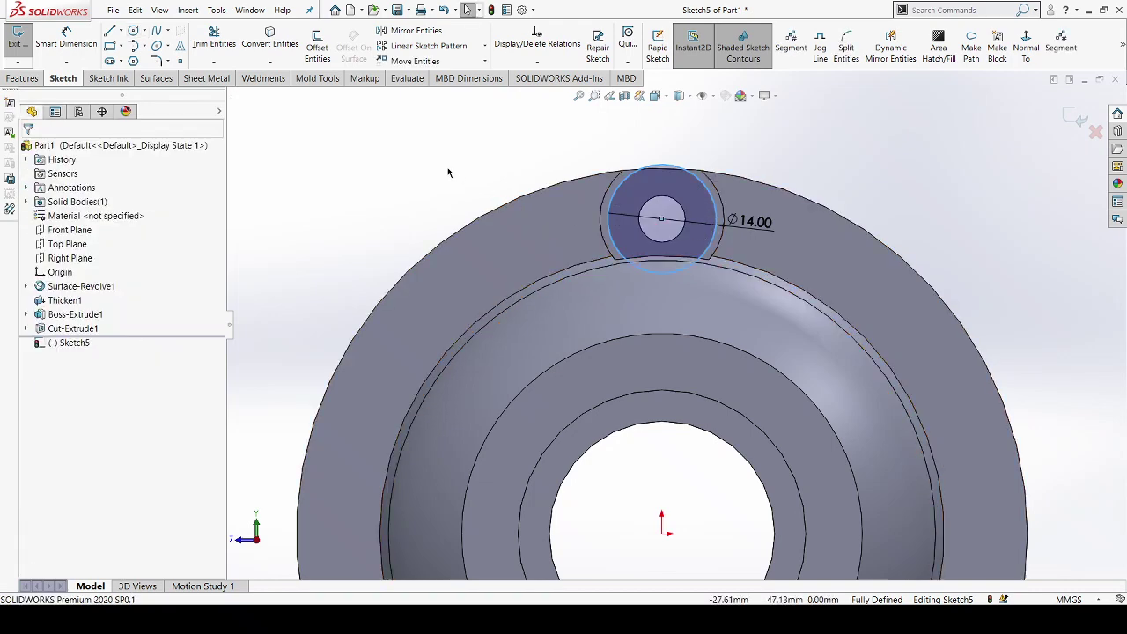
Step: Extruded-cut the Ø14 circle in reverse, through all into the cone body
mouse_move(457, 176)
middle_mouse_down()
mouse_move(426, 216)
mouse_move(414, 203)
middle_mouse_up()
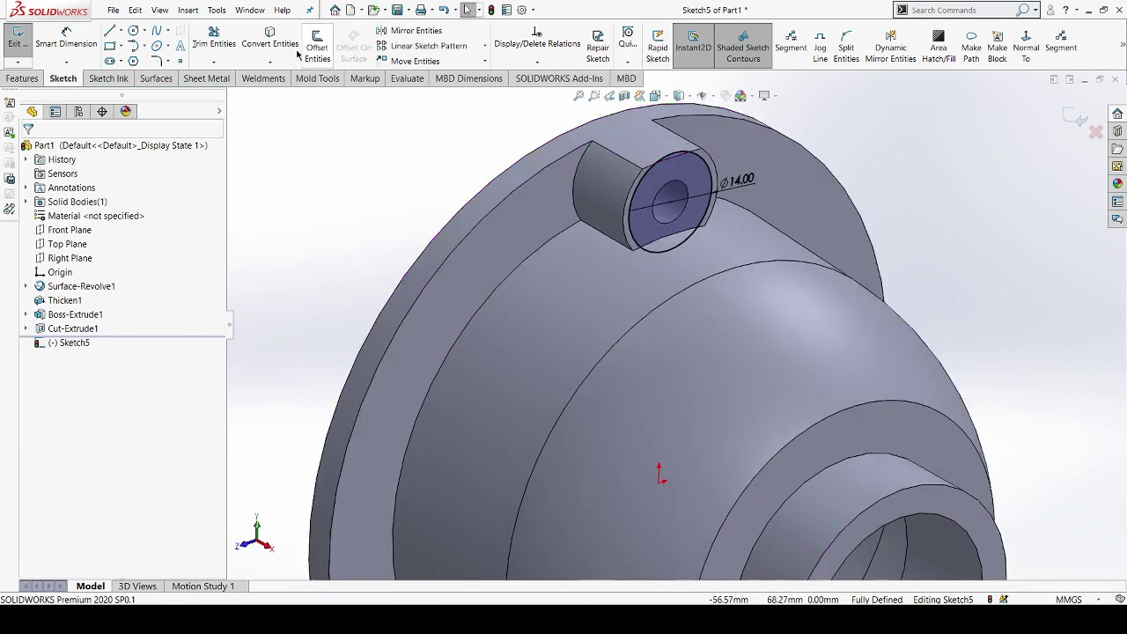
left_click(22, 78)
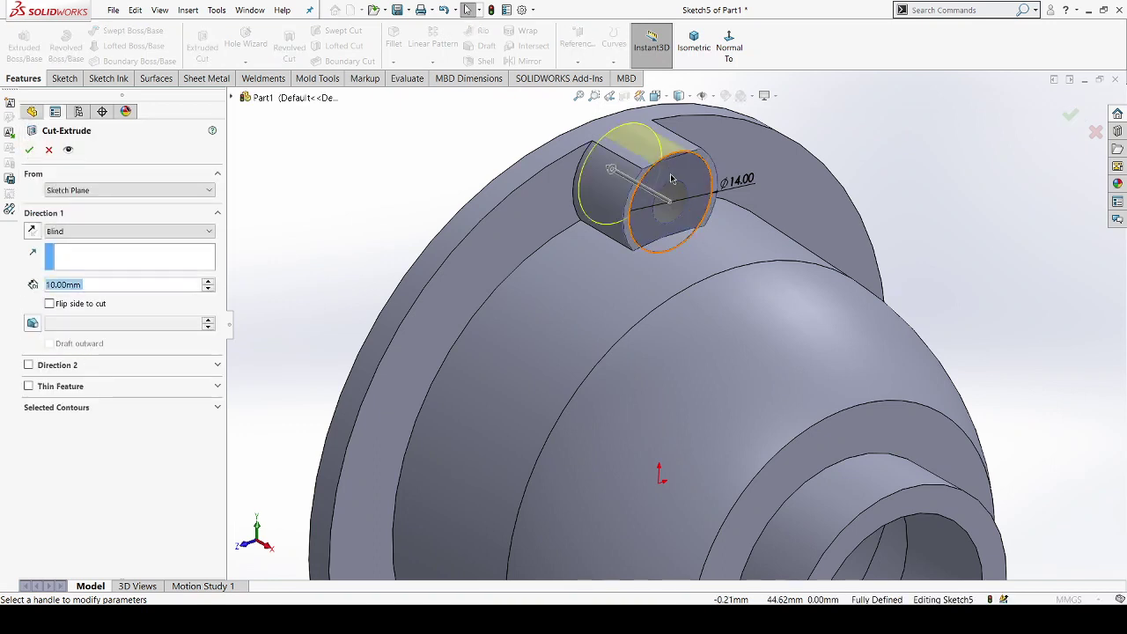
left_click(33, 231)
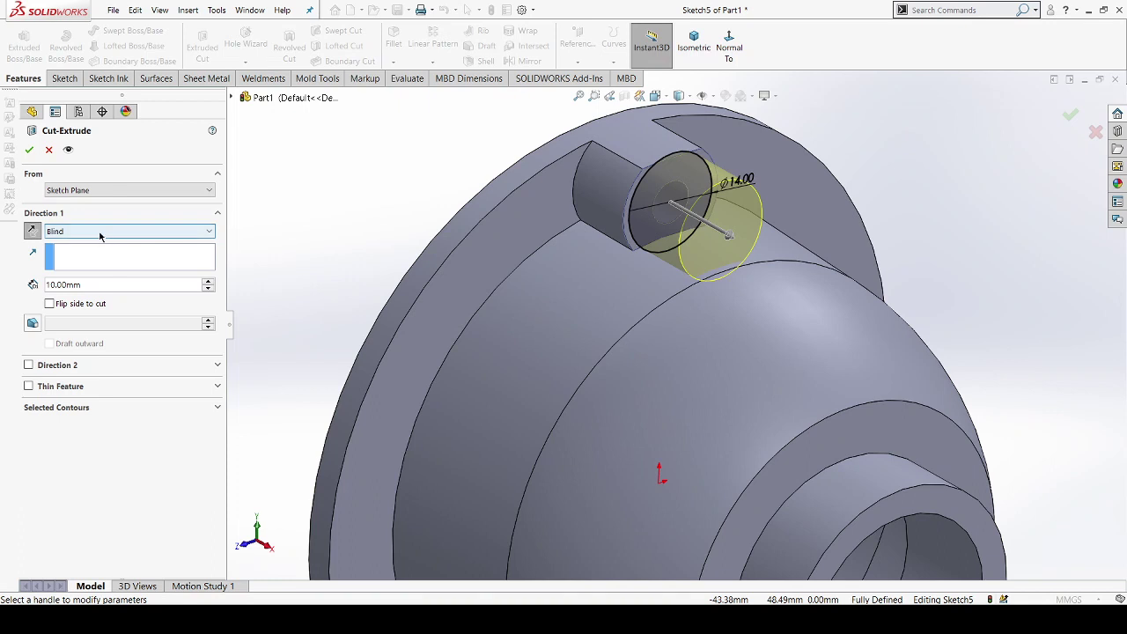
key("Down")
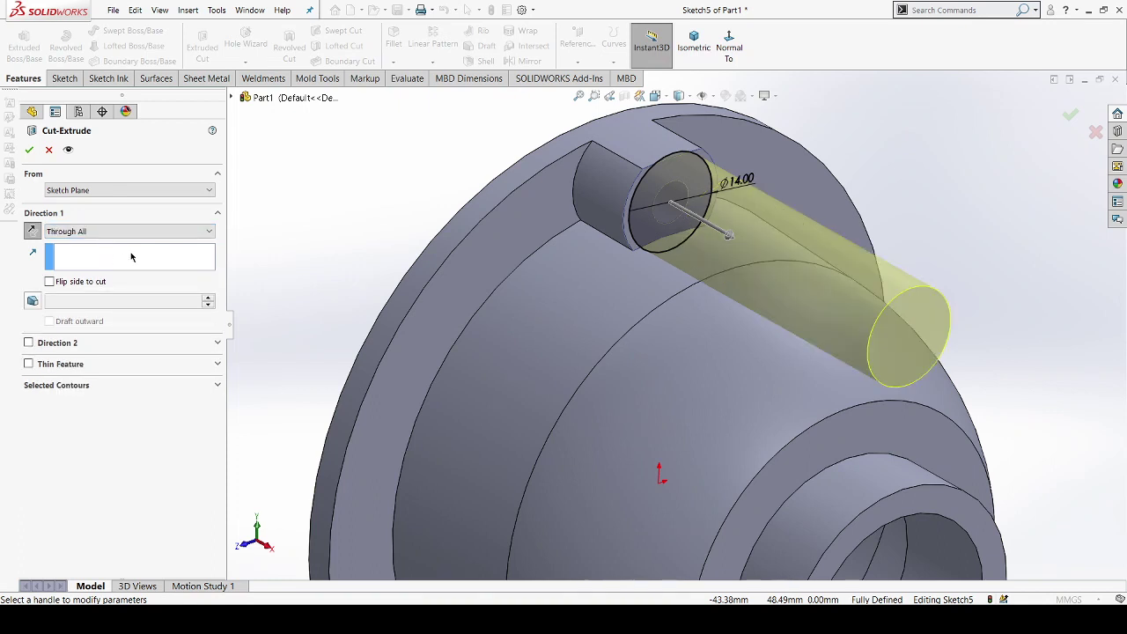
left_click(32, 152)
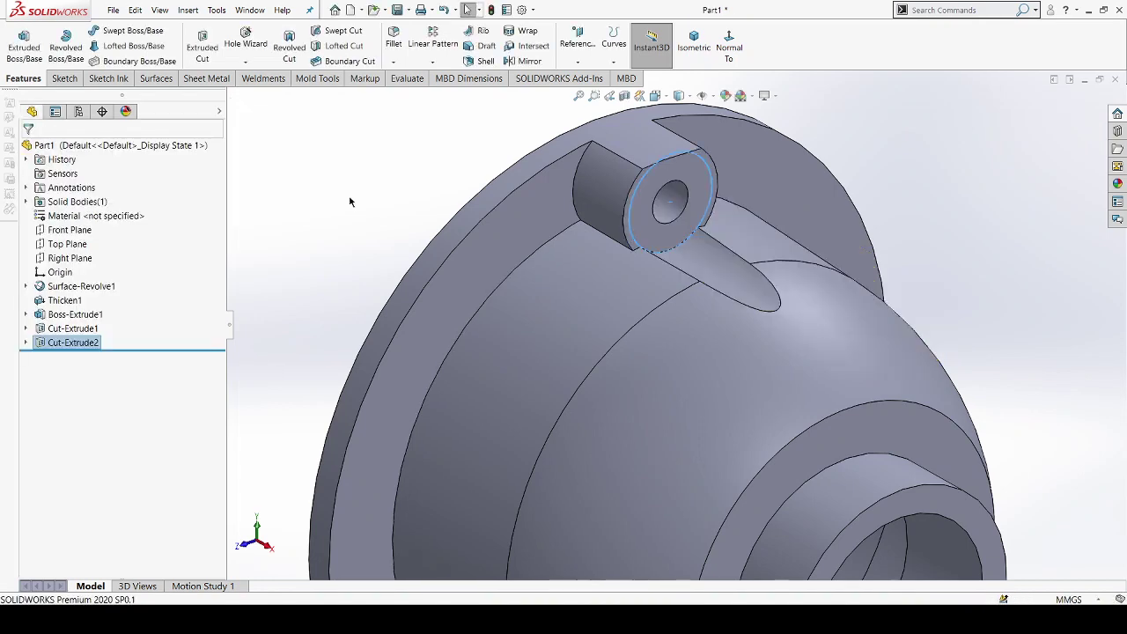
Step: Fillet the slot's edges where it meets the housing with a 1.25 mm radius
key("f")
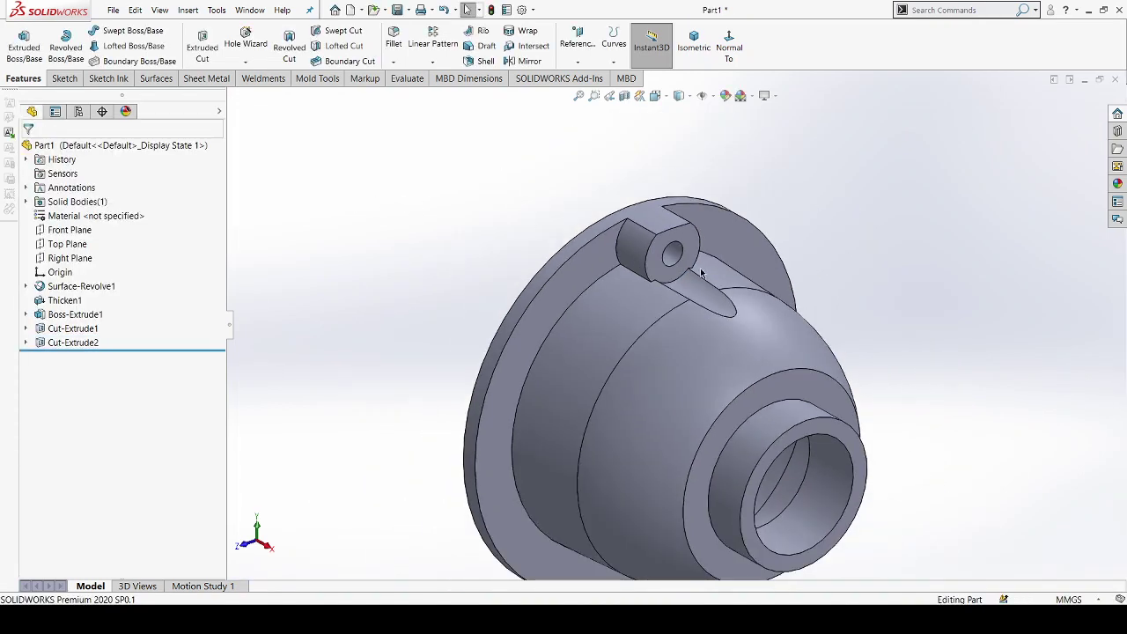
mouse_move(417, 202)
middle_mouse_down()
mouse_move(643, 184)
mouse_move(846, 259)
mouse_move(669, 290)
mouse_move(649, 258)
middle_mouse_up()
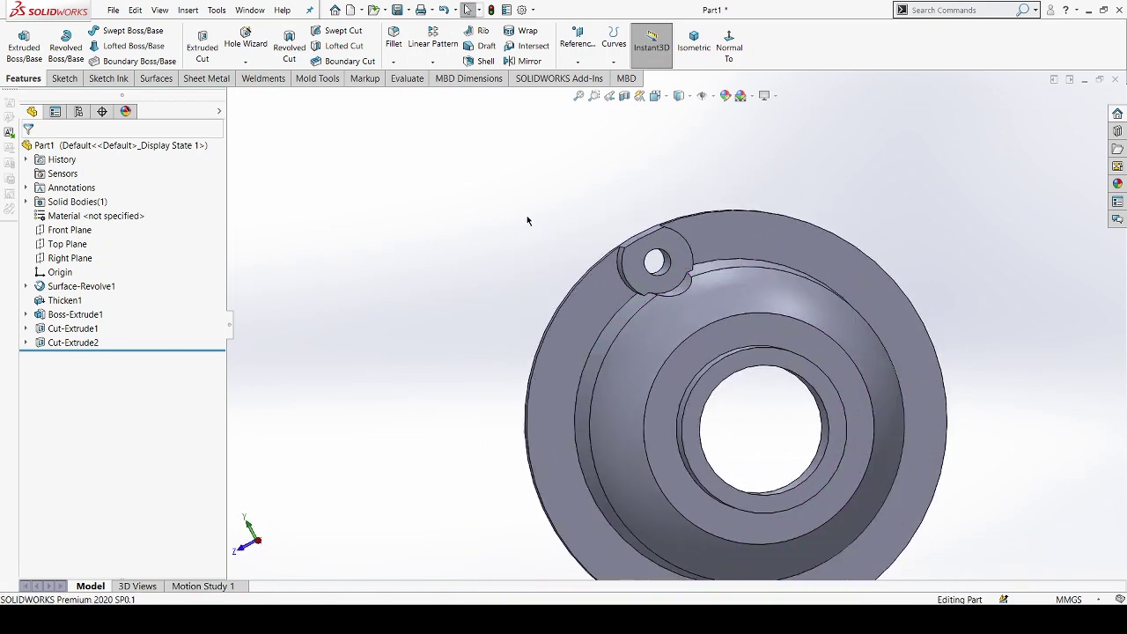
middle_click_drag(527, 215, 597, 262)
scroll(748, 308, "down", 3)
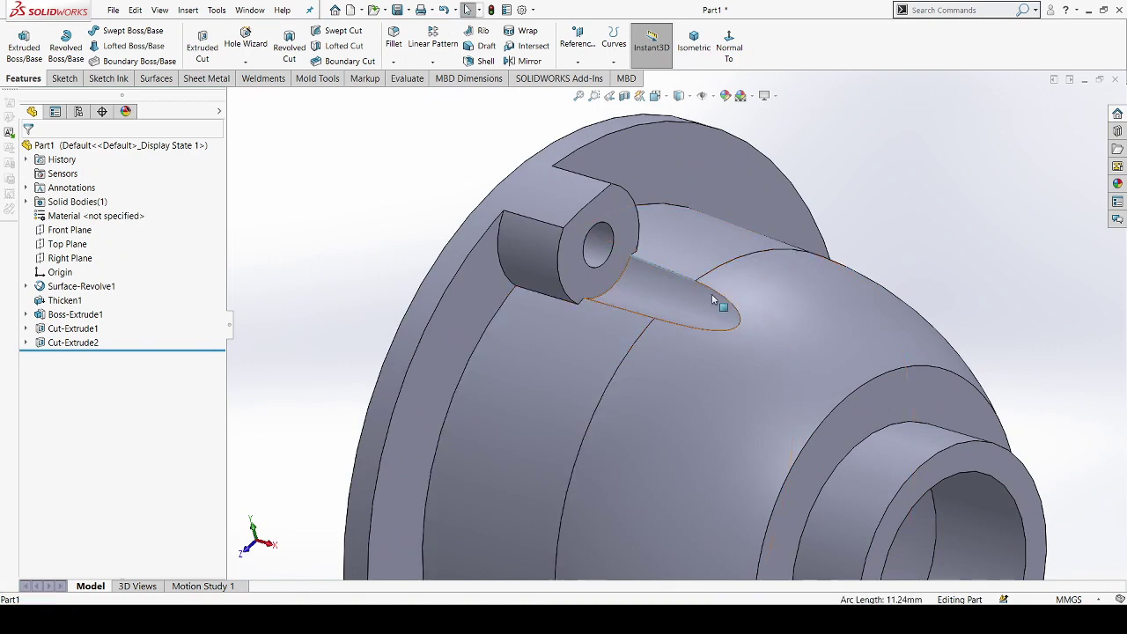
left_click(720, 301, "ctrl")
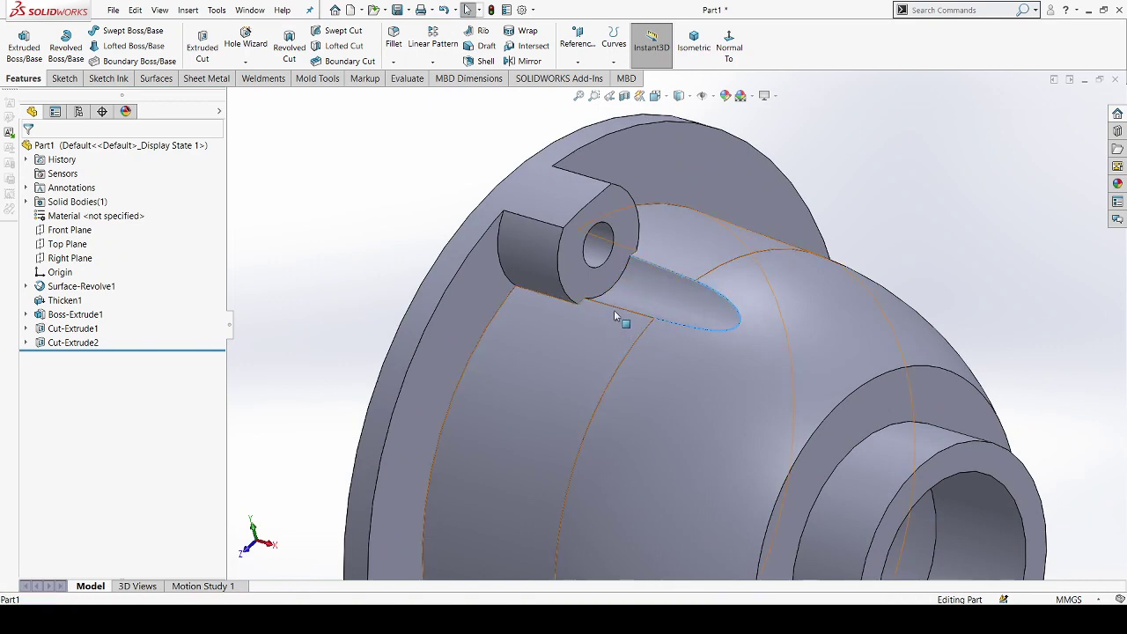
left_click(619, 314, "ctrl")
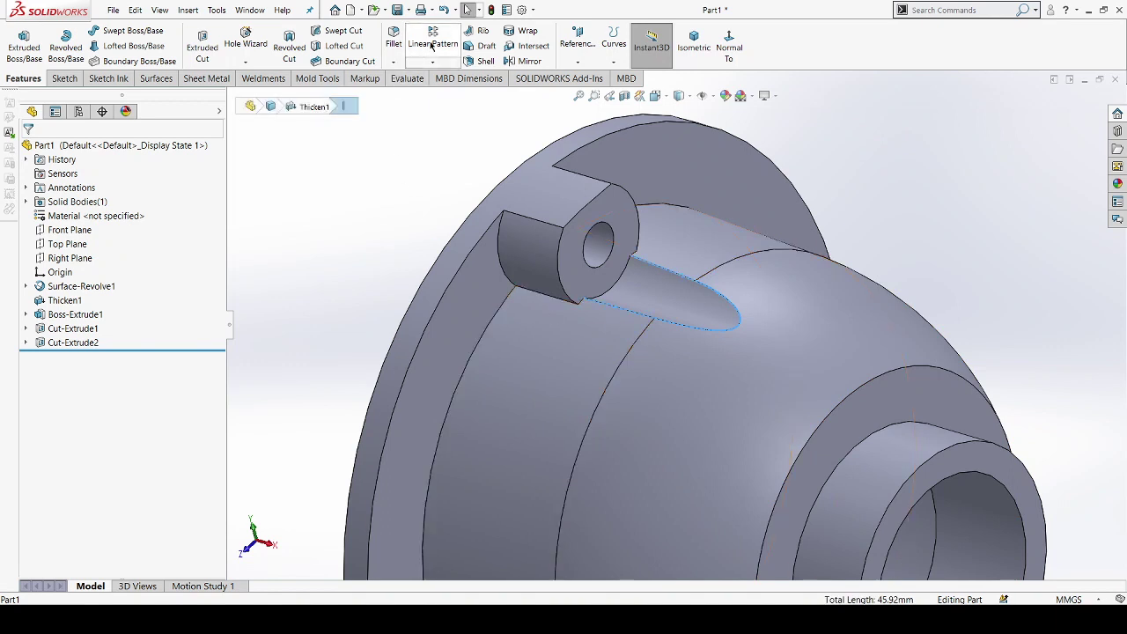
left_click(391, 45)
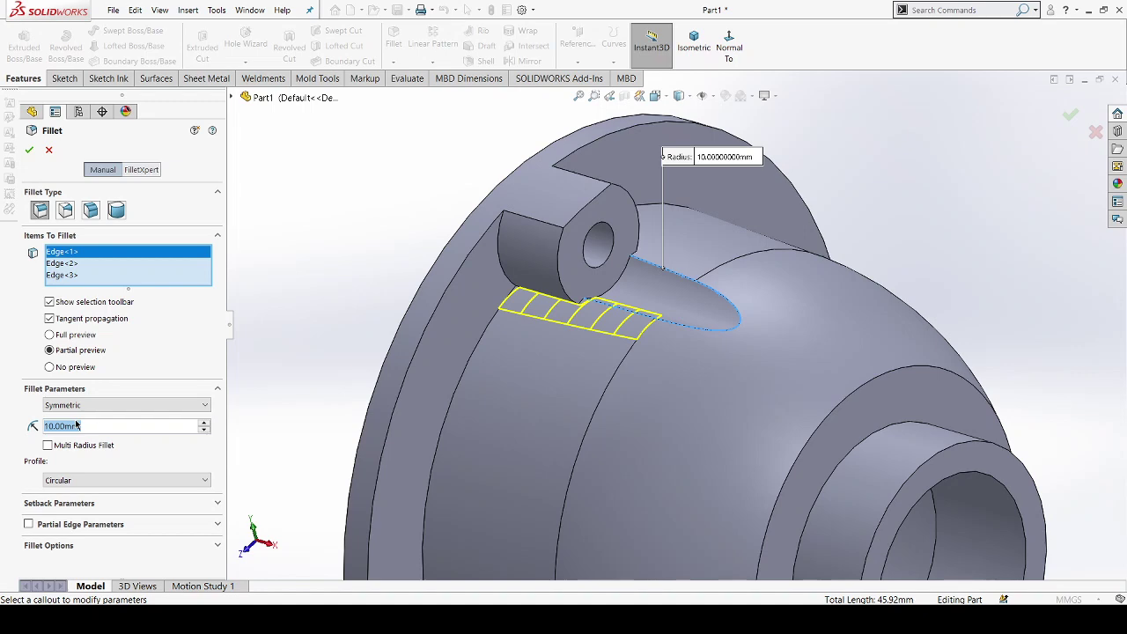
type("1.25")
key("Return")
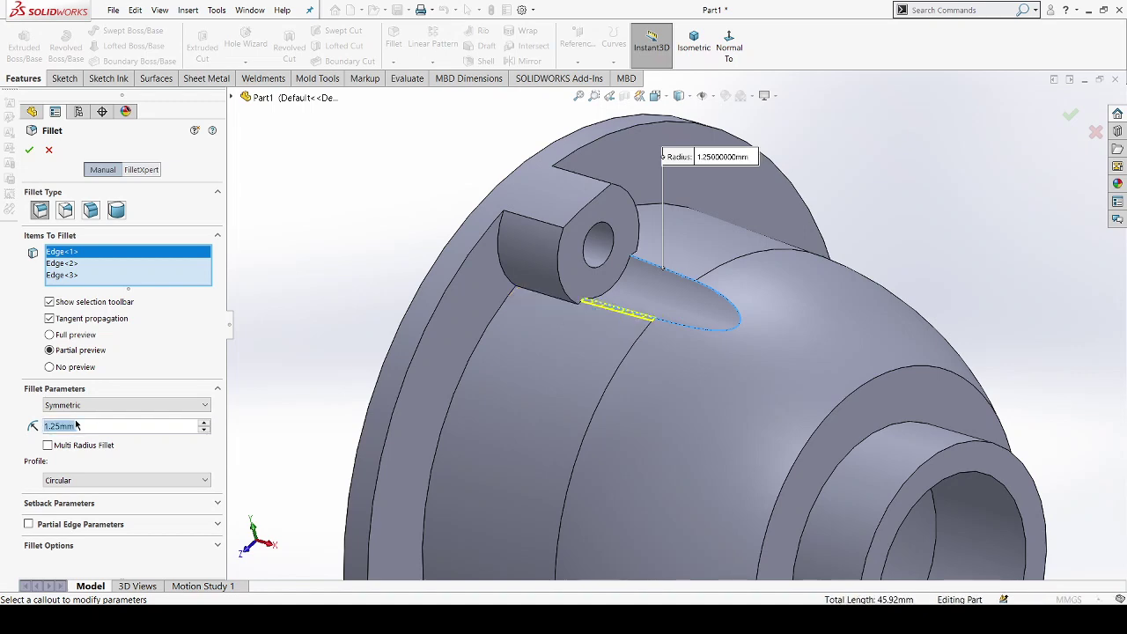
scroll(708, 299, "down", 2)
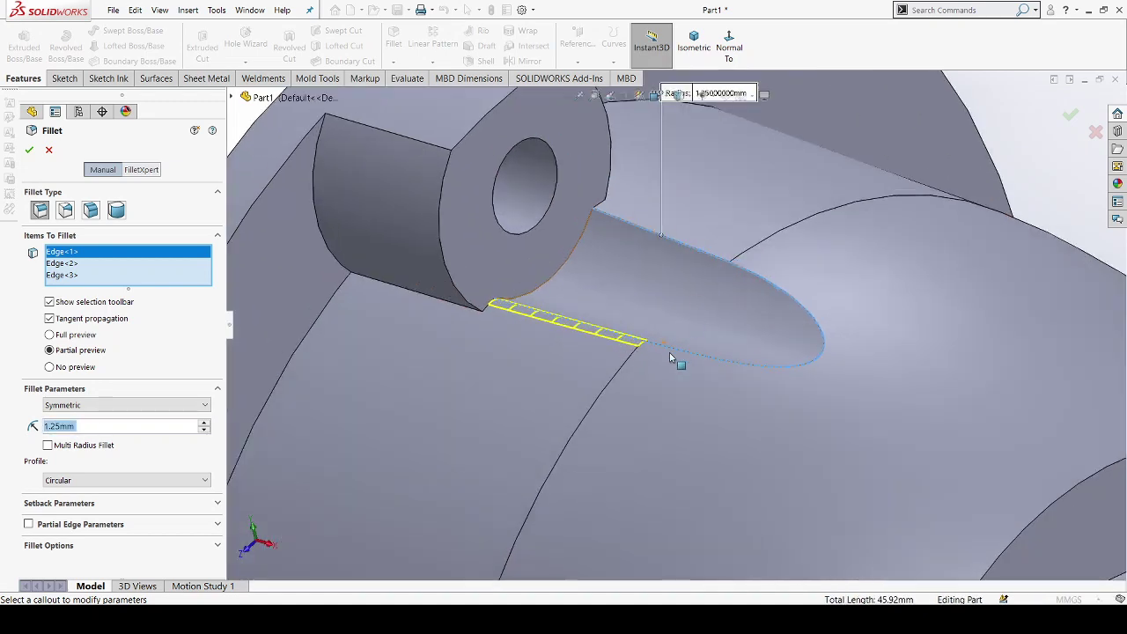
scroll(667, 353, "down", 1)
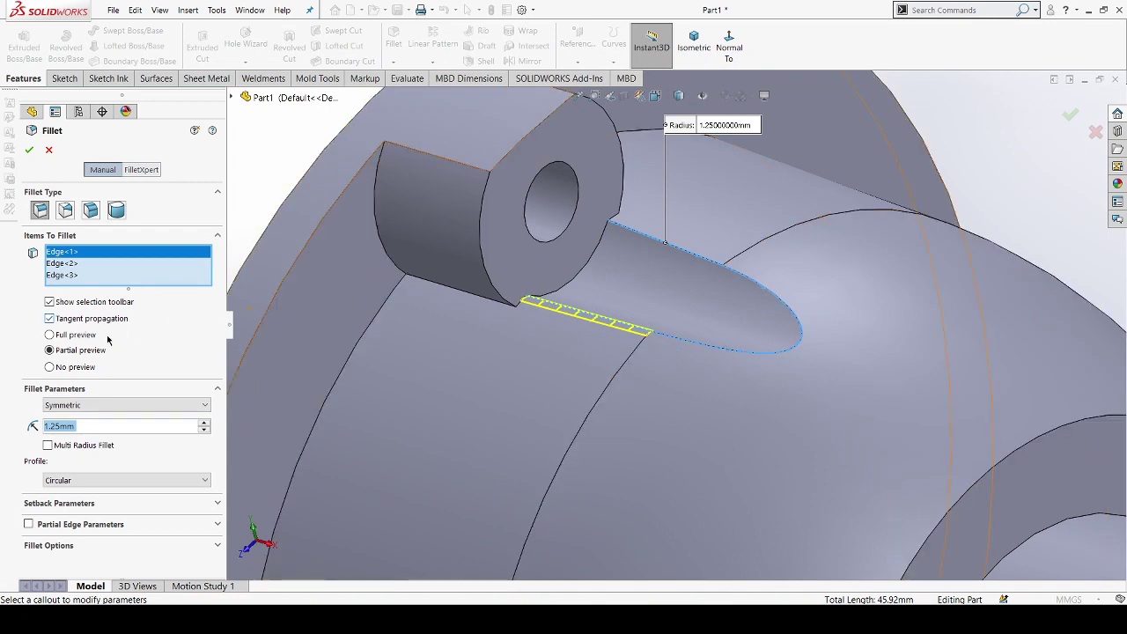
left_click(32, 154)
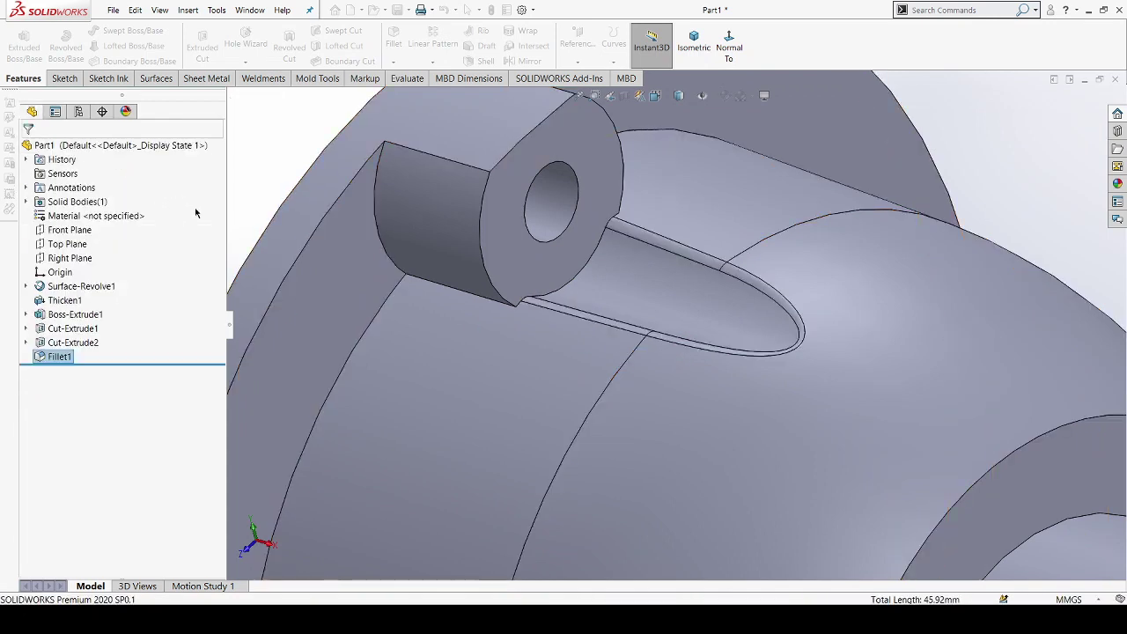
Step: Select the arc edges where the lug meets the housing
scroll(431, 297, "up", 2)
scroll(459, 298, "up", 1)
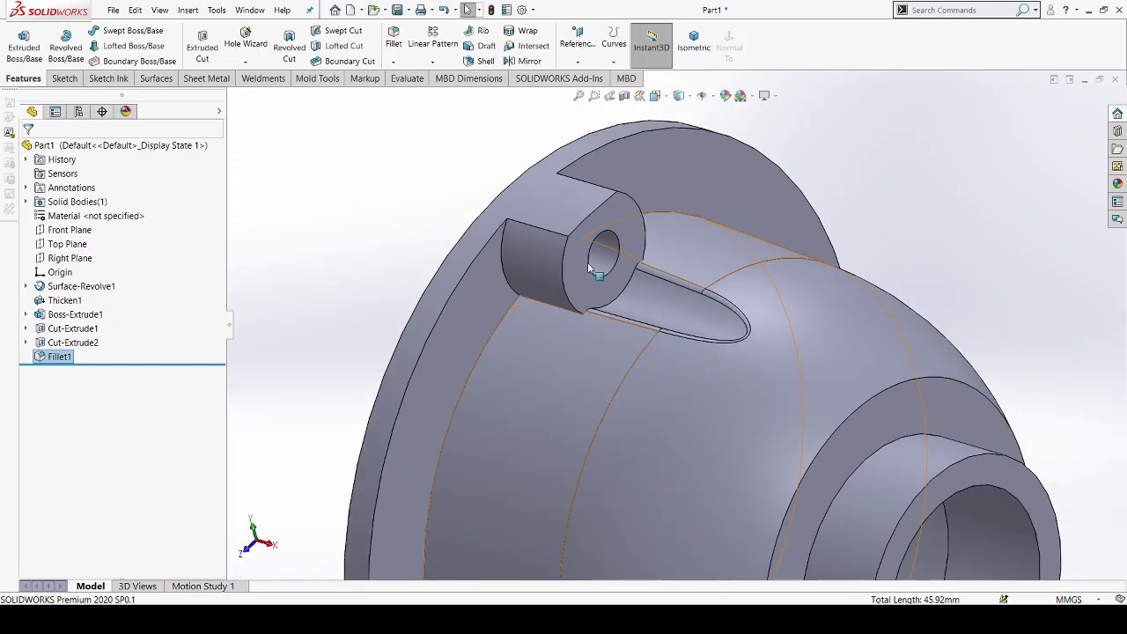
scroll(589, 269, "down", 2)
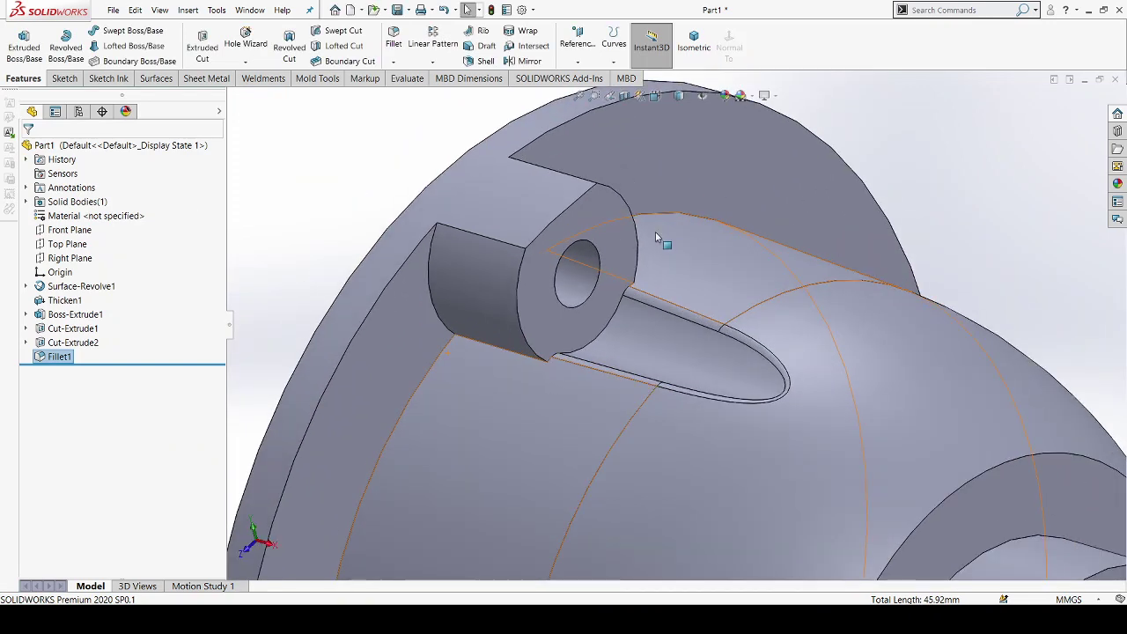
left_click(480, 242)
key("Escape")
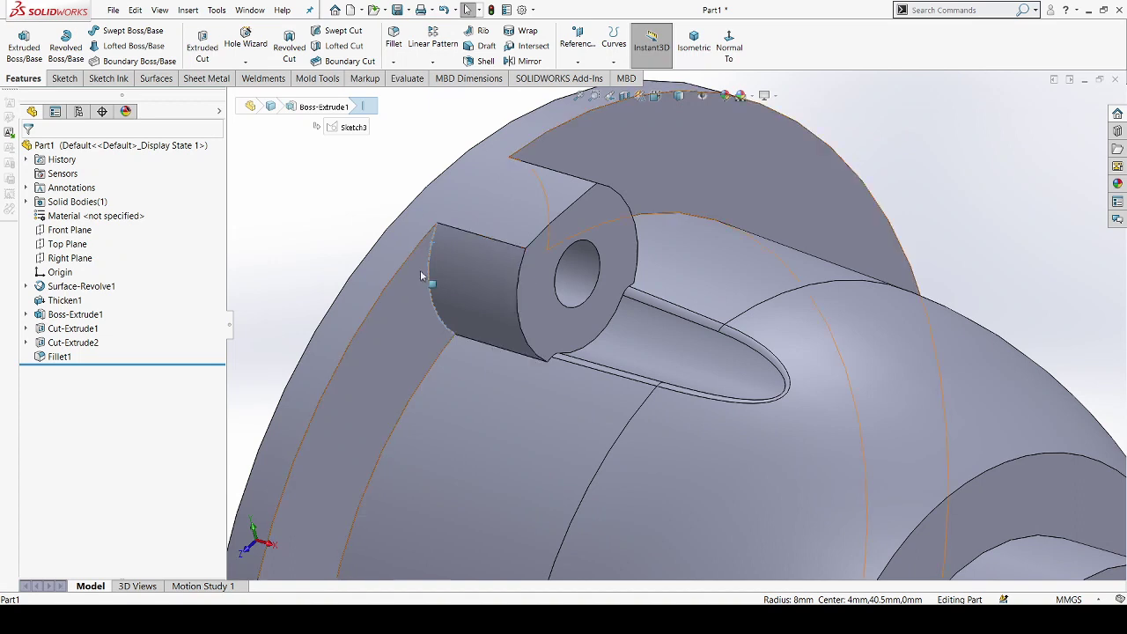
left_click(431, 254)
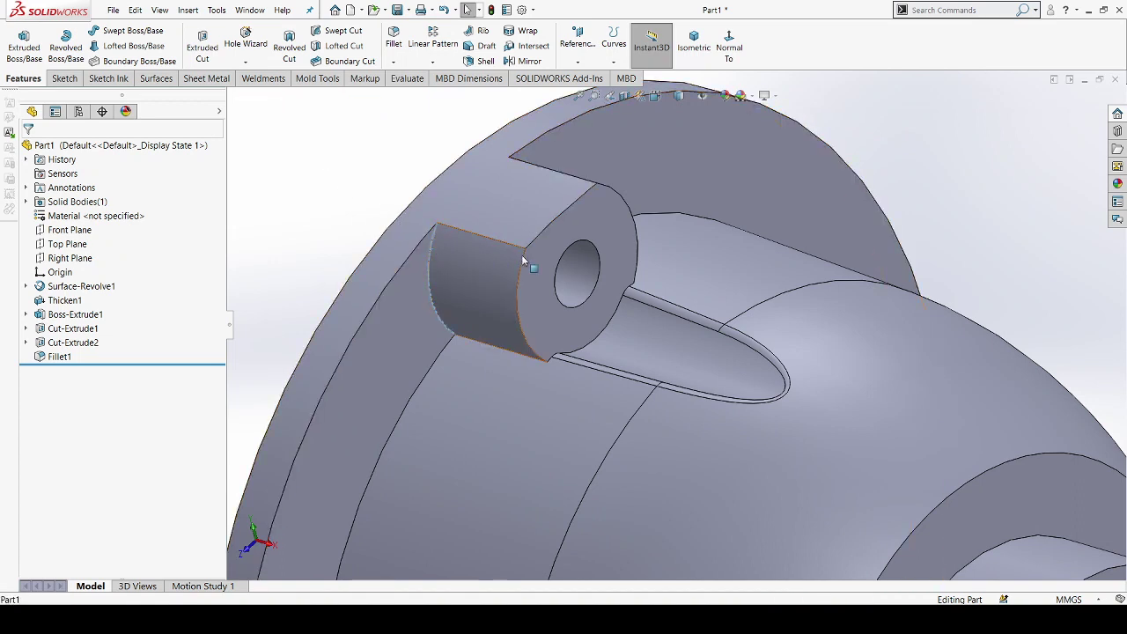
left_click(520, 255)
left_click(616, 195)
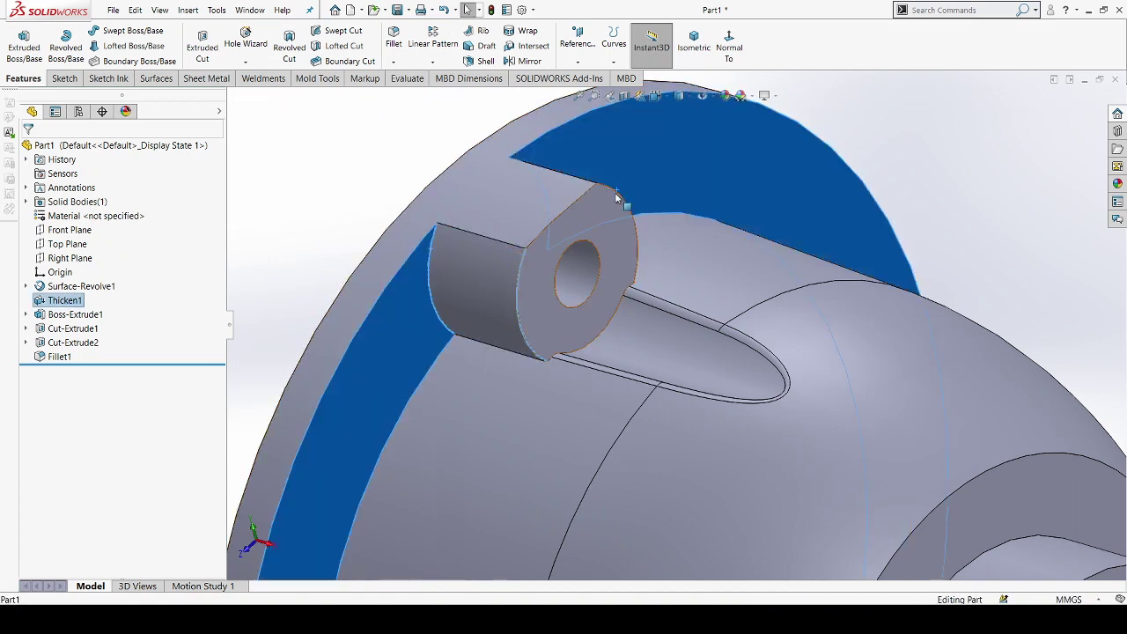
Step: Add the flange's inner rim edge and round all five edges with a 1 mm fillet
middle_click_drag(688, 169, 620, 200, "ctrl")
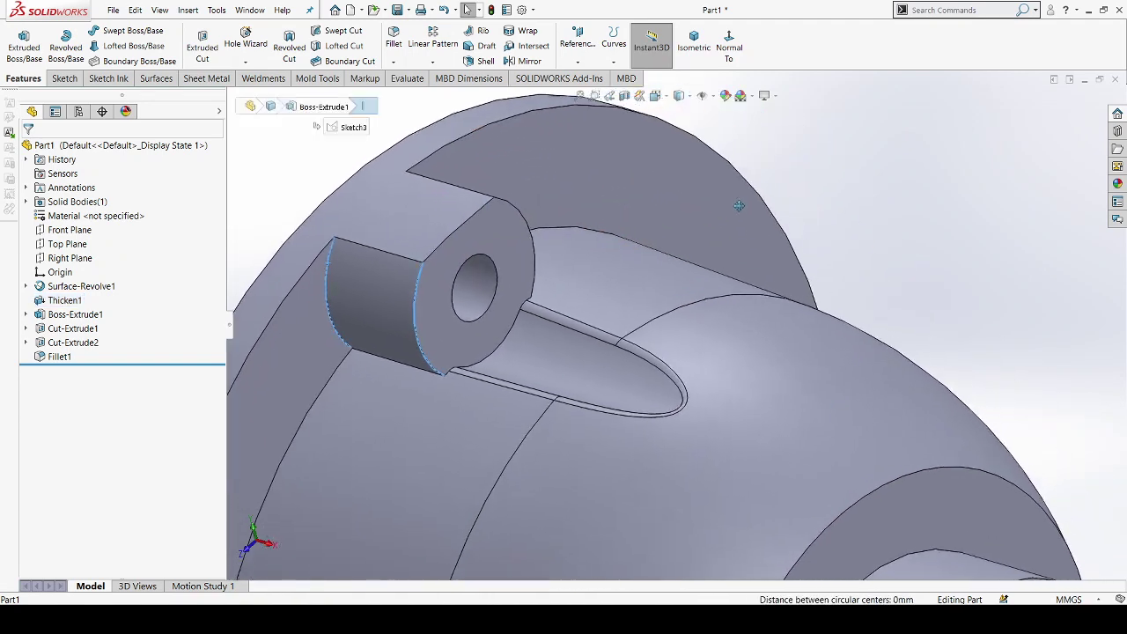
middle_click_drag(780, 201, 265, 244)
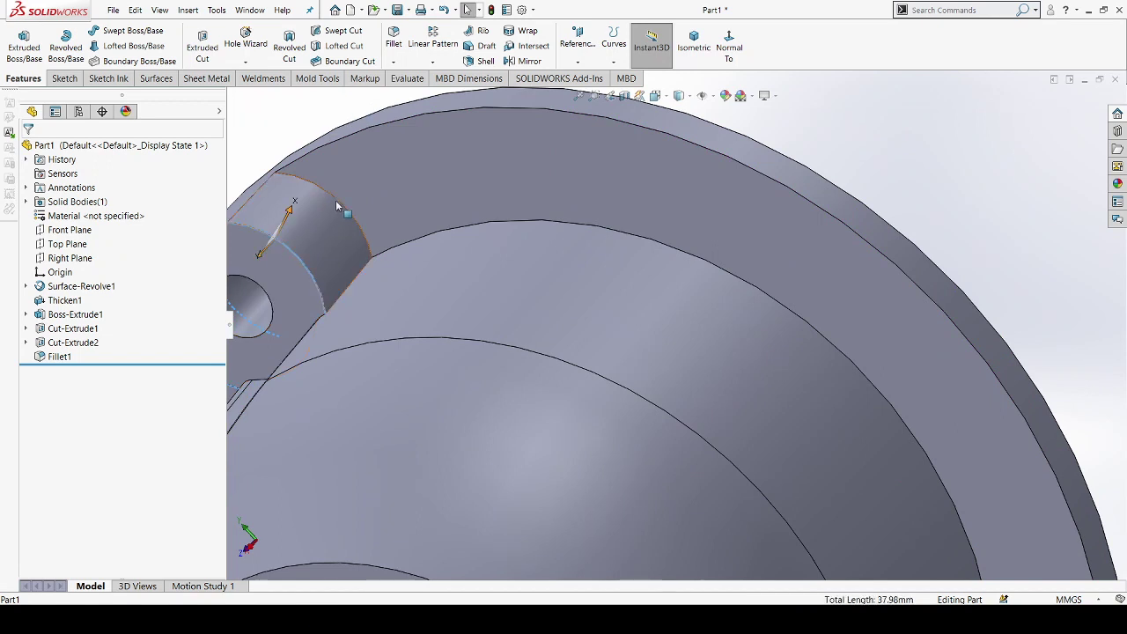
middle_click_drag(353, 196, 482, 208)
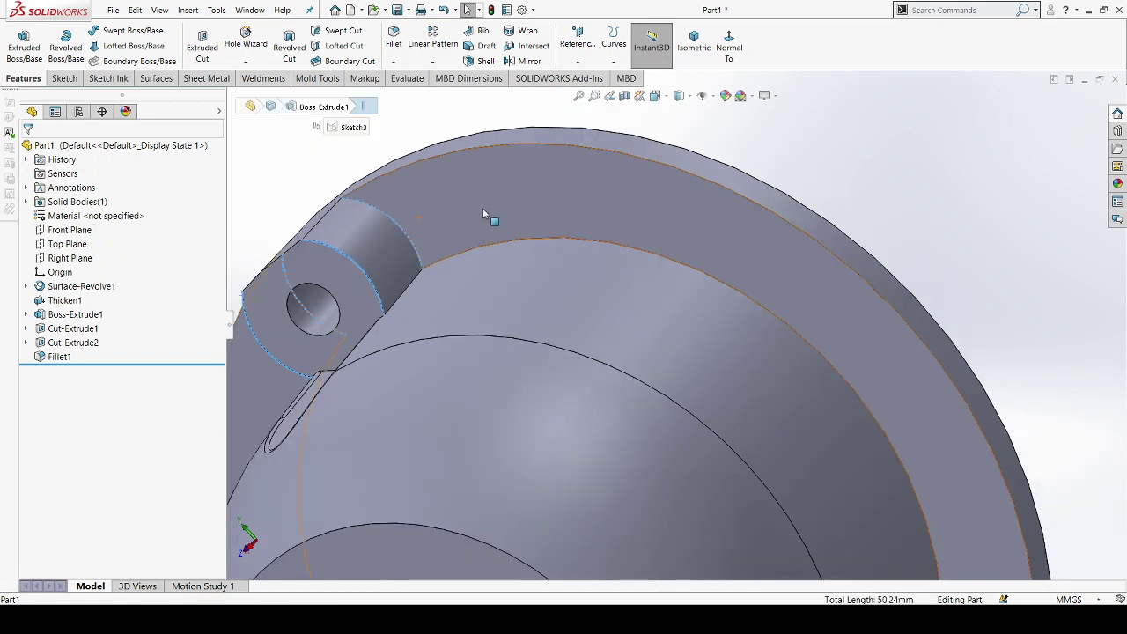
left_click(525, 238)
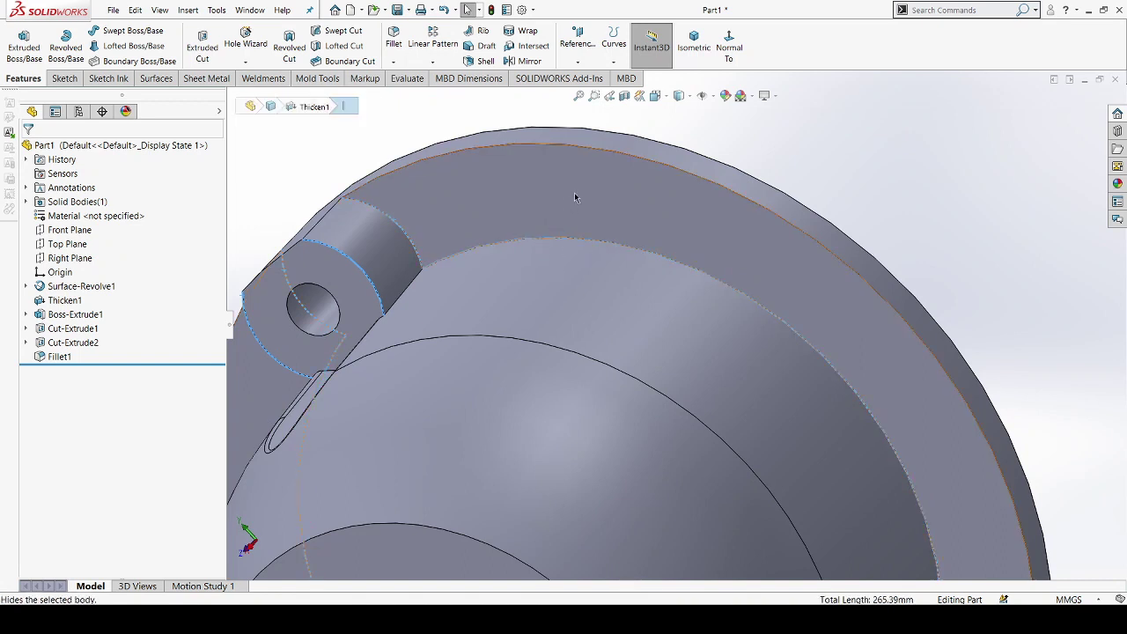
scroll(957, 171, "up", 2)
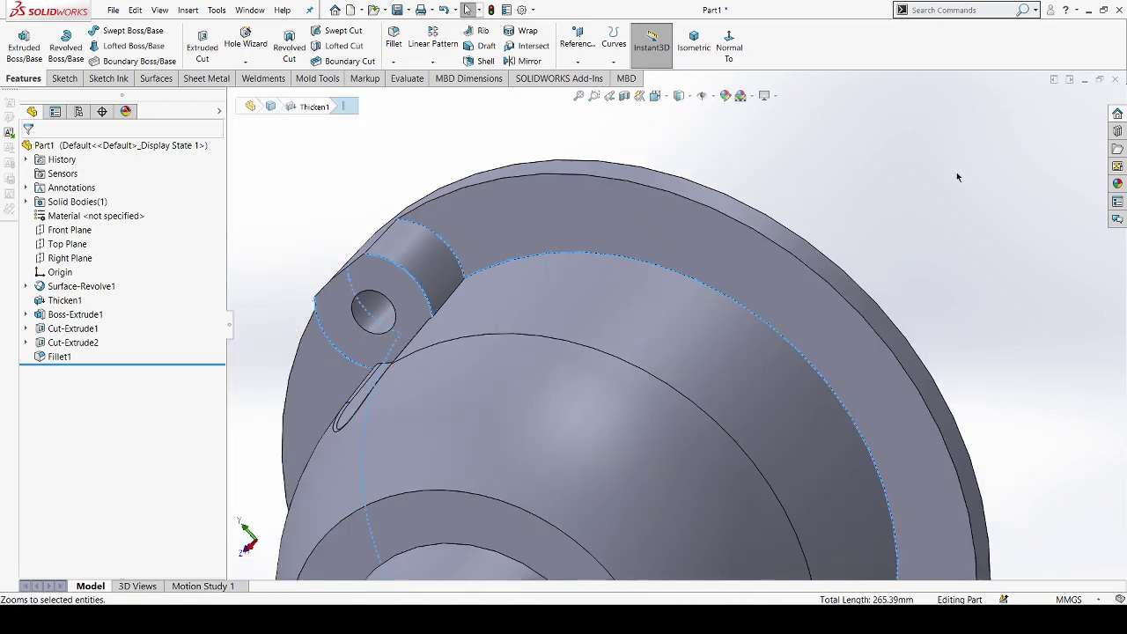
scroll(951, 174, "up", 1)
middle_click_drag(703, 300, 608, 299)
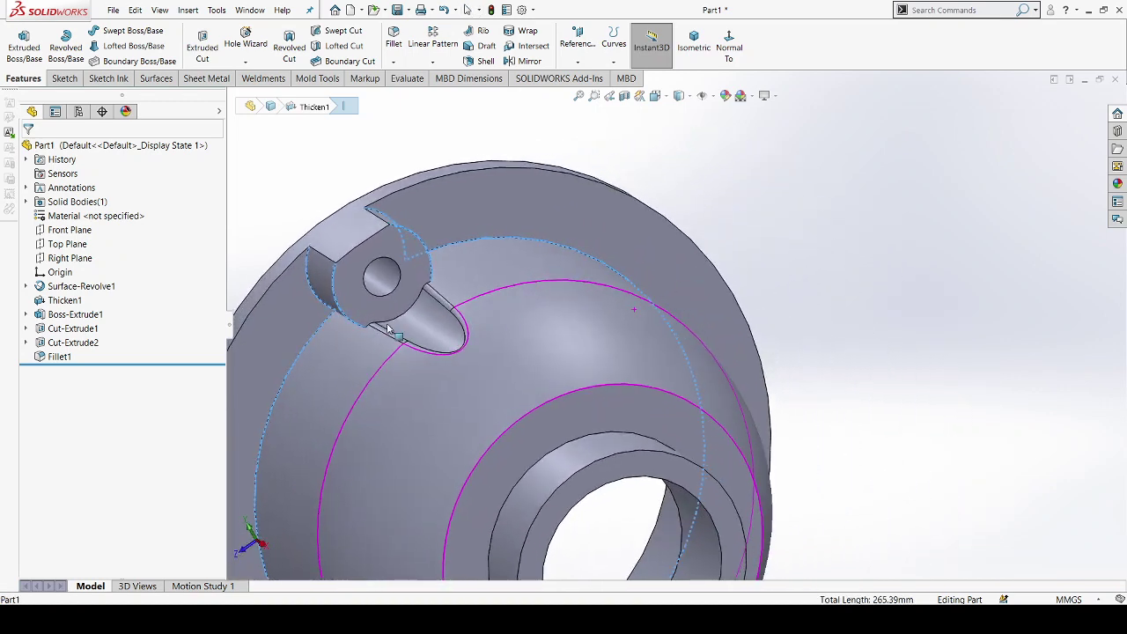
left_click(398, 203)
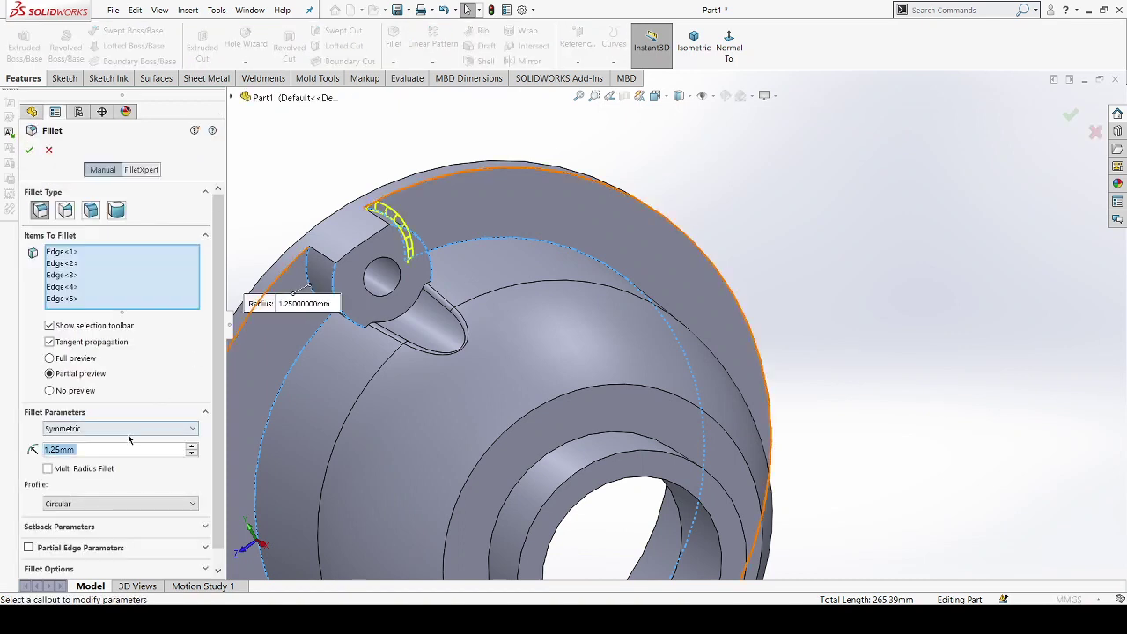
type("1")
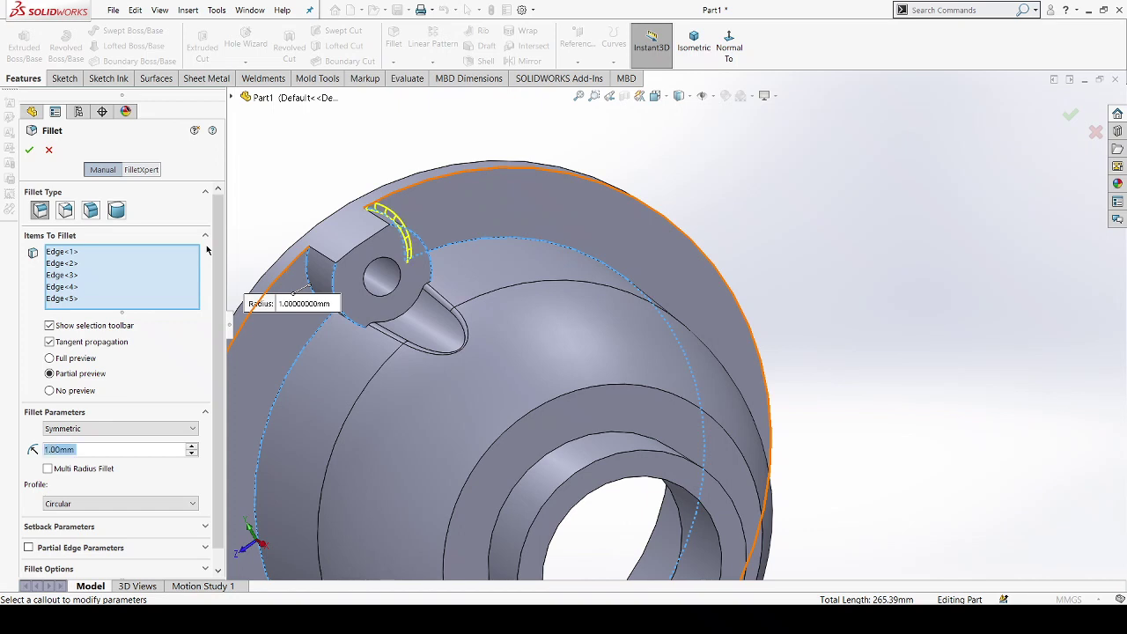
left_click(28, 151)
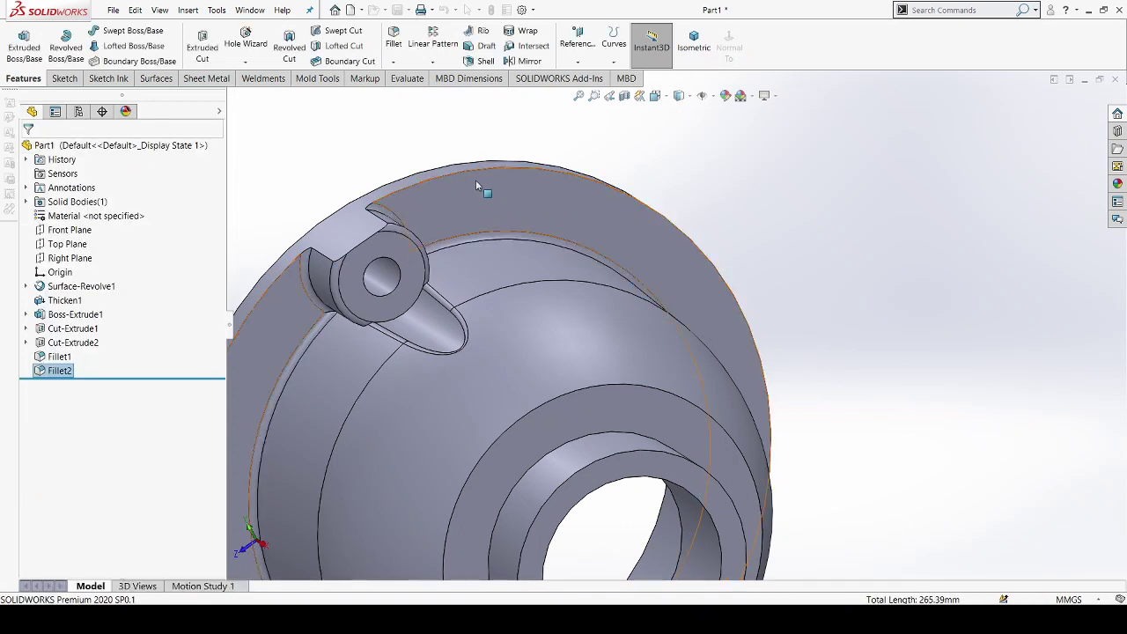
Step: Orbit the part to another three-quarter view for the circular pattern
scroll(506, 181, "up", 3)
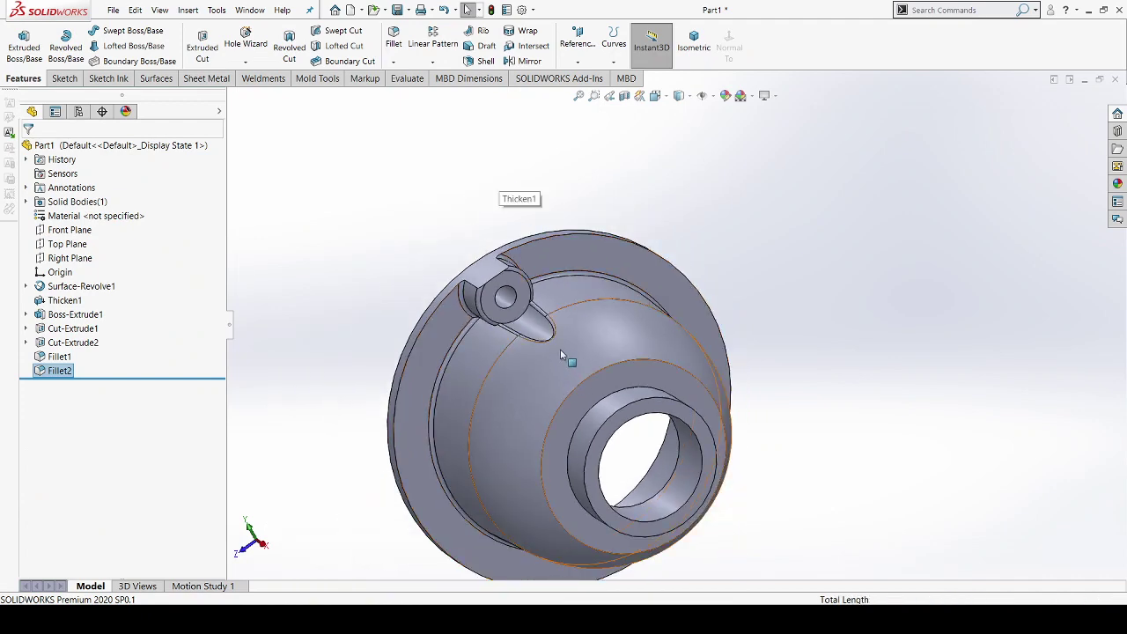
mouse_move(560, 349)
middle_mouse_down()
mouse_move(568, 438)
mouse_move(498, 393)
mouse_move(611, 453)
mouse_move(665, 359)
mouse_move(574, 490)
mouse_move(679, 473)
mouse_move(571, 575)
mouse_move(514, 540)
mouse_move(611, 540)
mouse_move(508, 466)
mouse_move(411, 445)
mouse_move(390, 458)
mouse_move(711, 410)
mouse_move(732, 436)
mouse_move(749, 405)
mouse_move(617, 379)
mouse_move(528, 334)
mouse_move(481, 389)
mouse_move(349, 449)
middle_mouse_up()
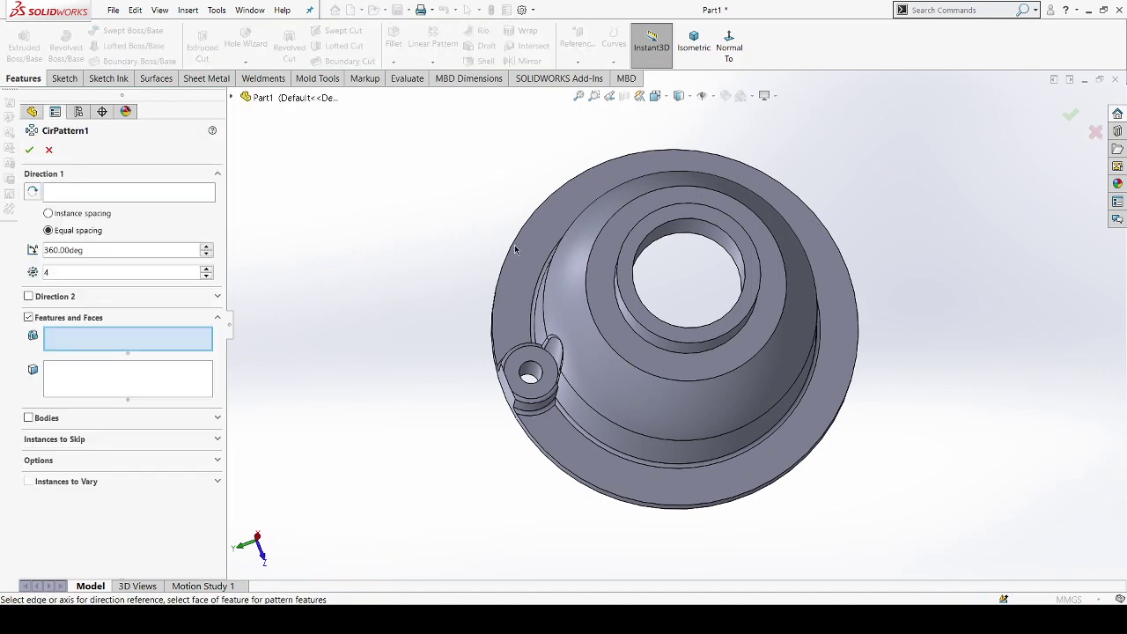
Step: Add Boss-Extrude1, Cut-Extrude1, Cut-Extrude2 and Fillet1 as the features to pattern
mouse_move(516, 250)
middle_mouse_down()
mouse_move(739, 405)
mouse_move(675, 390)
middle_mouse_up()
scroll(529, 382, "down", 2)
scroll(519, 388, "down", 3)
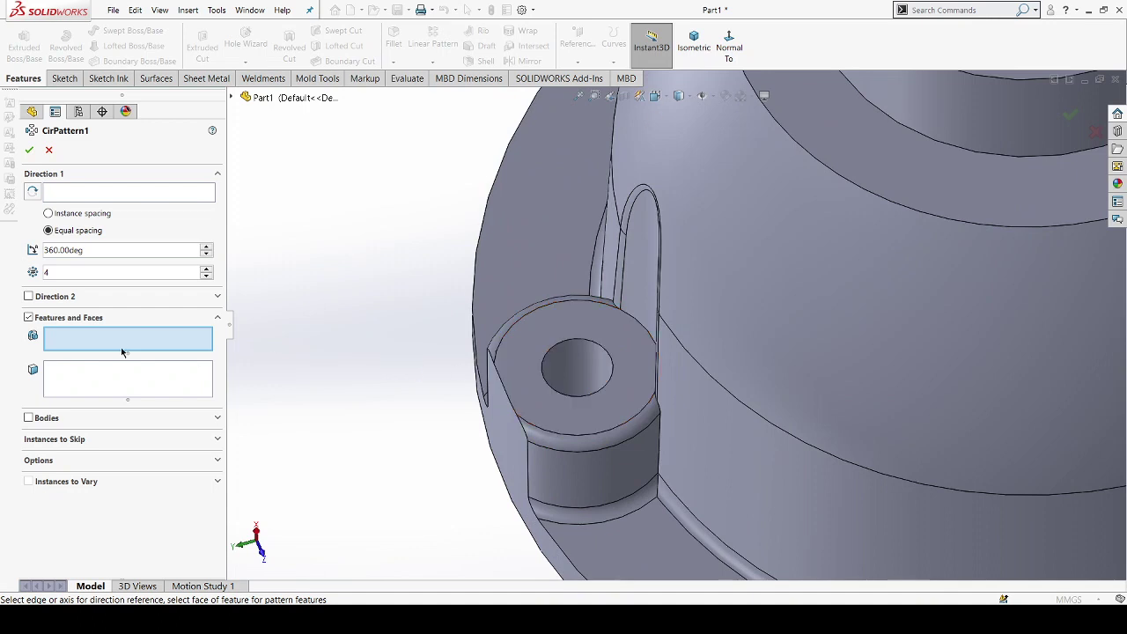
left_click(568, 361)
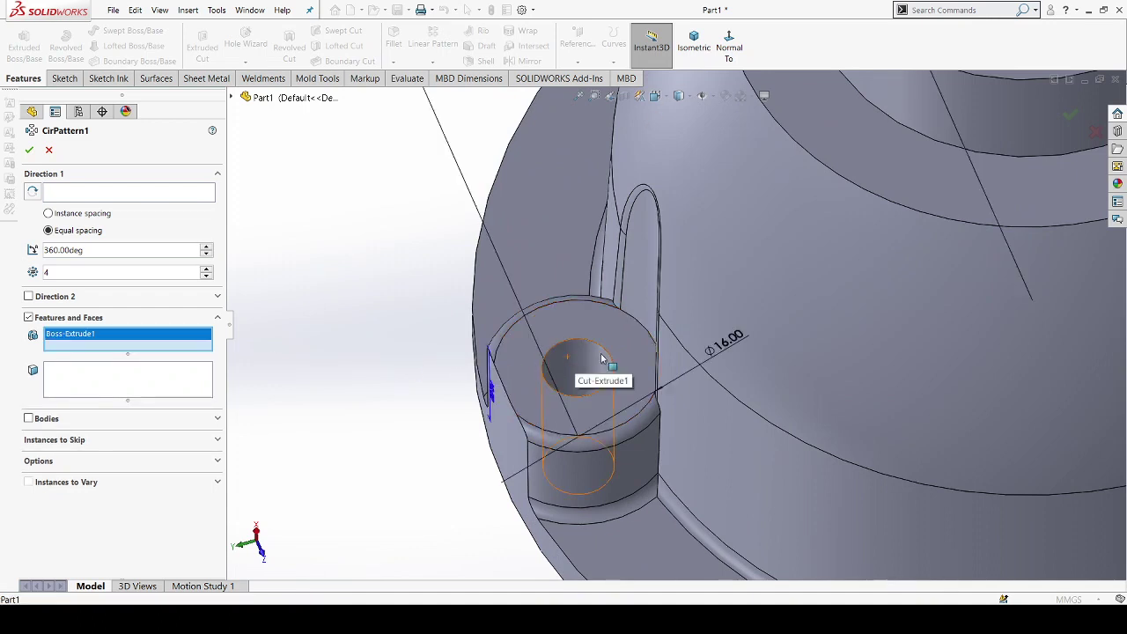
left_click(602, 359)
left_click(647, 292)
scroll(633, 255, "down", 2)
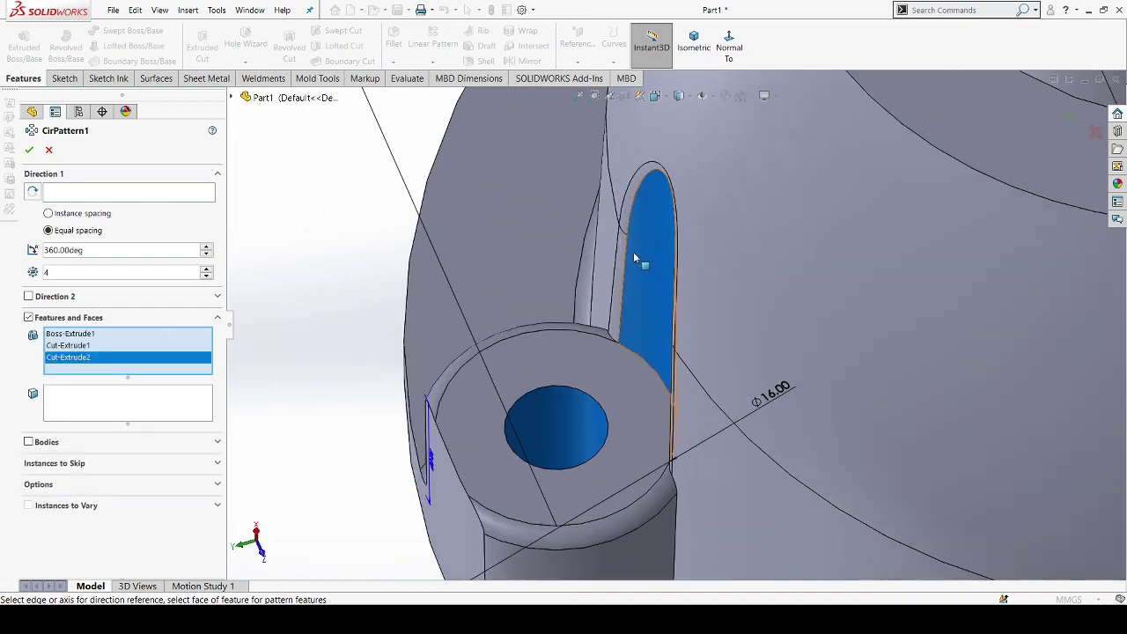
left_click(611, 291)
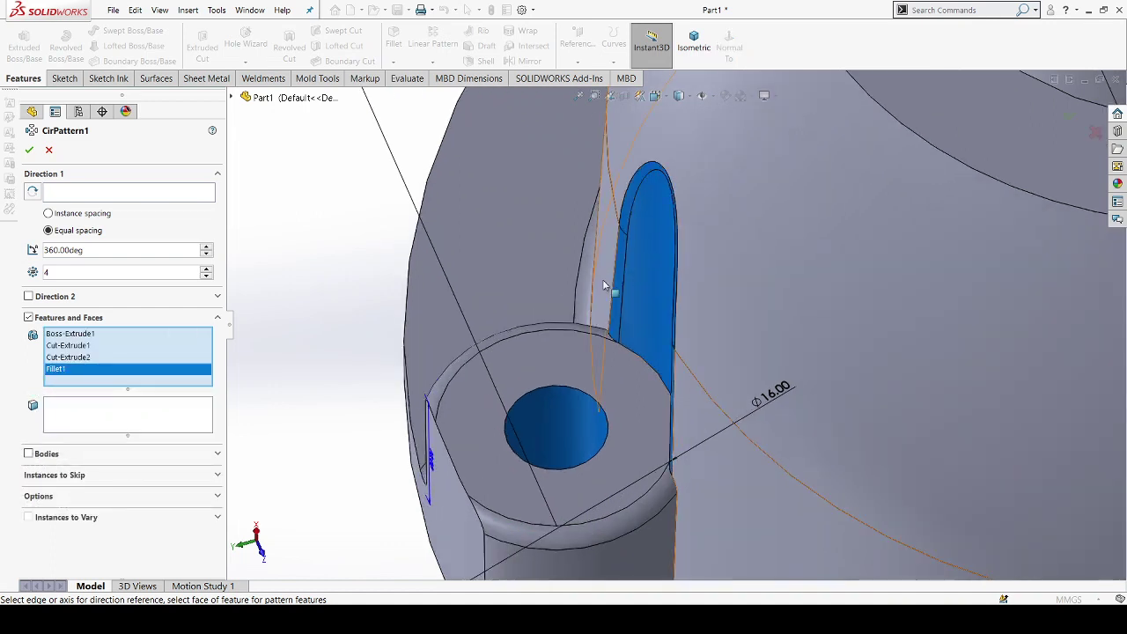
scroll(604, 285, "down", 1)
scroll(457, 335, "up", 1)
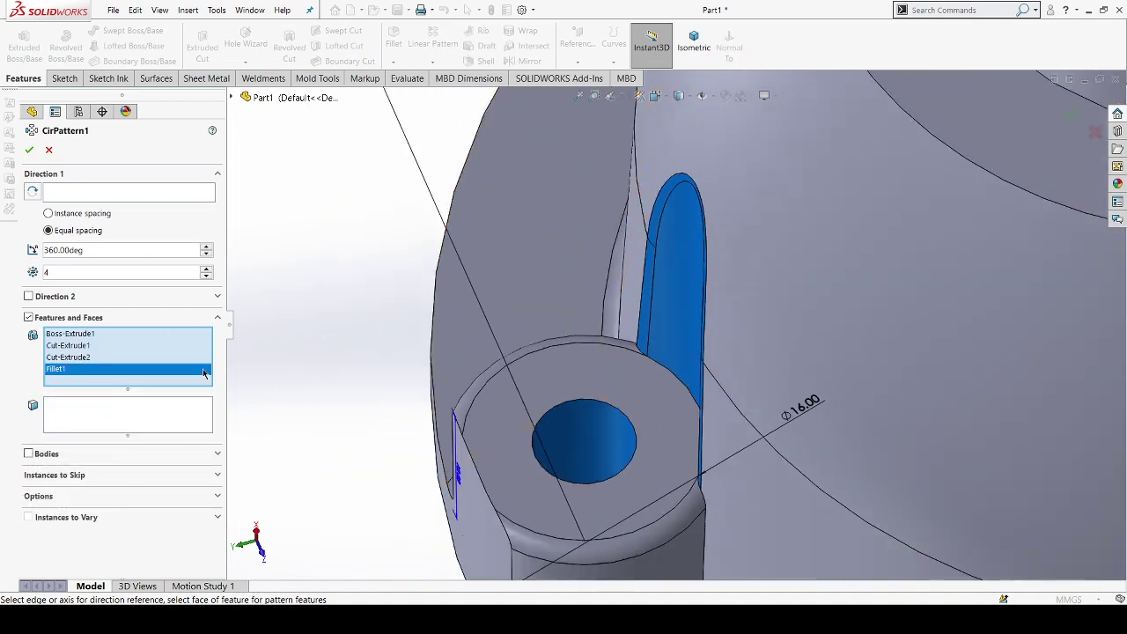
left_click(121, 335)
key("z")
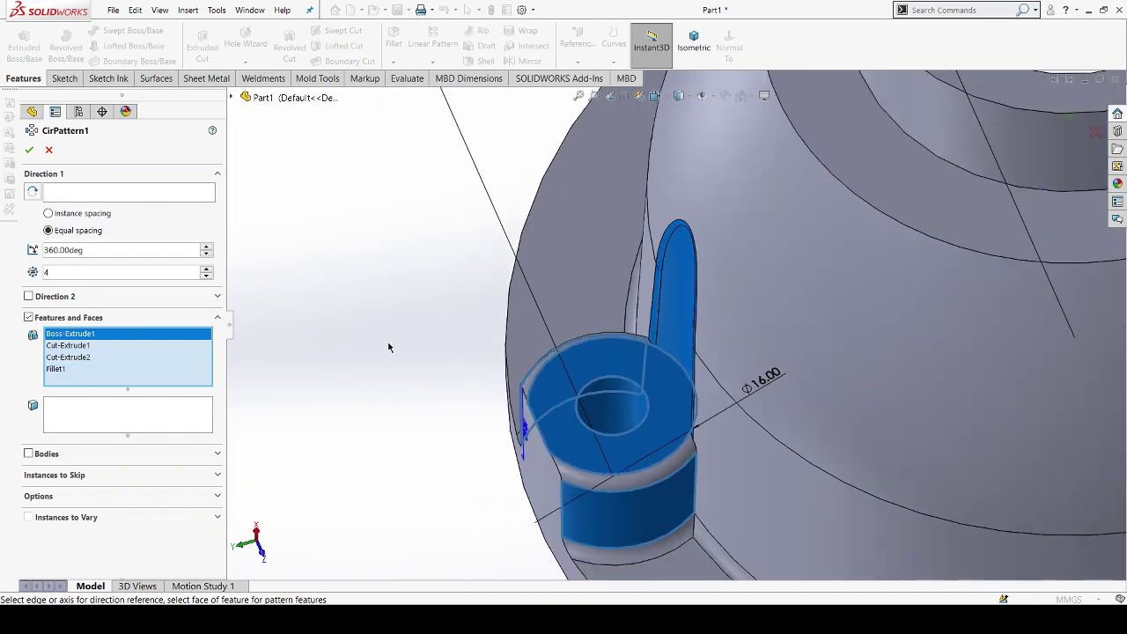
key("z")
key("z")
scroll(564, 476, "down", 1)
left_click(134, 345)
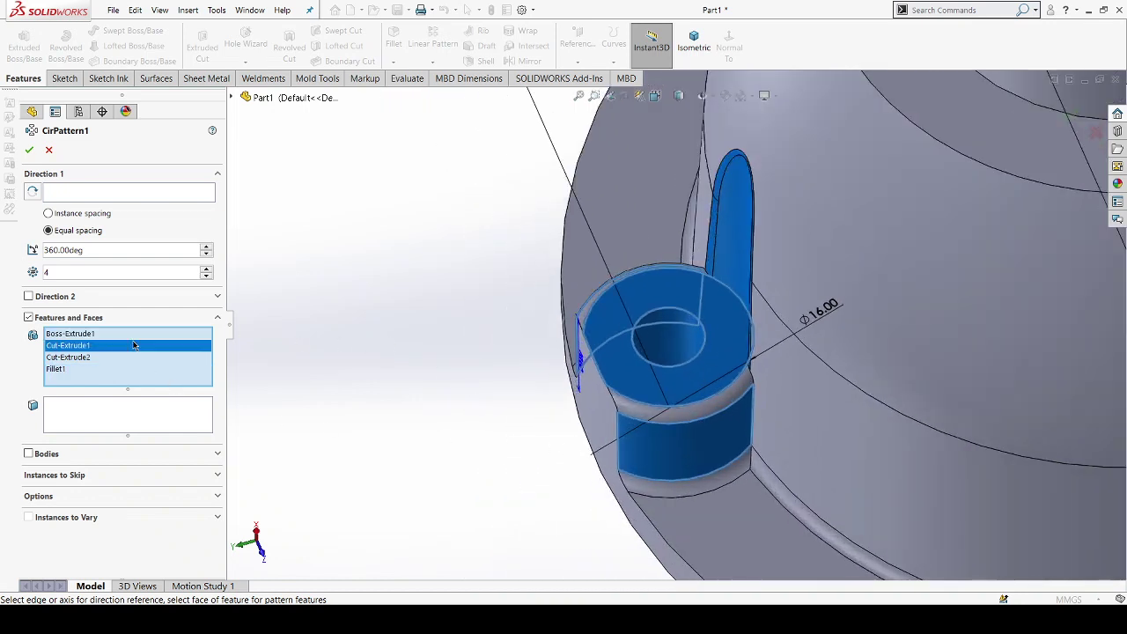
left_click(137, 357)
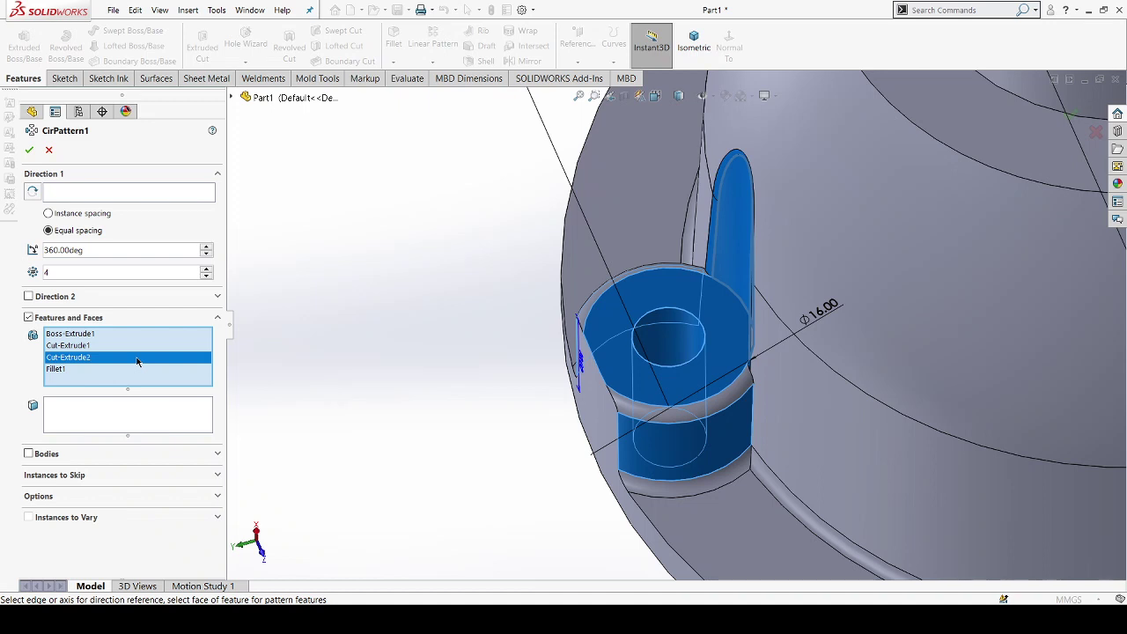
left_click(137, 370)
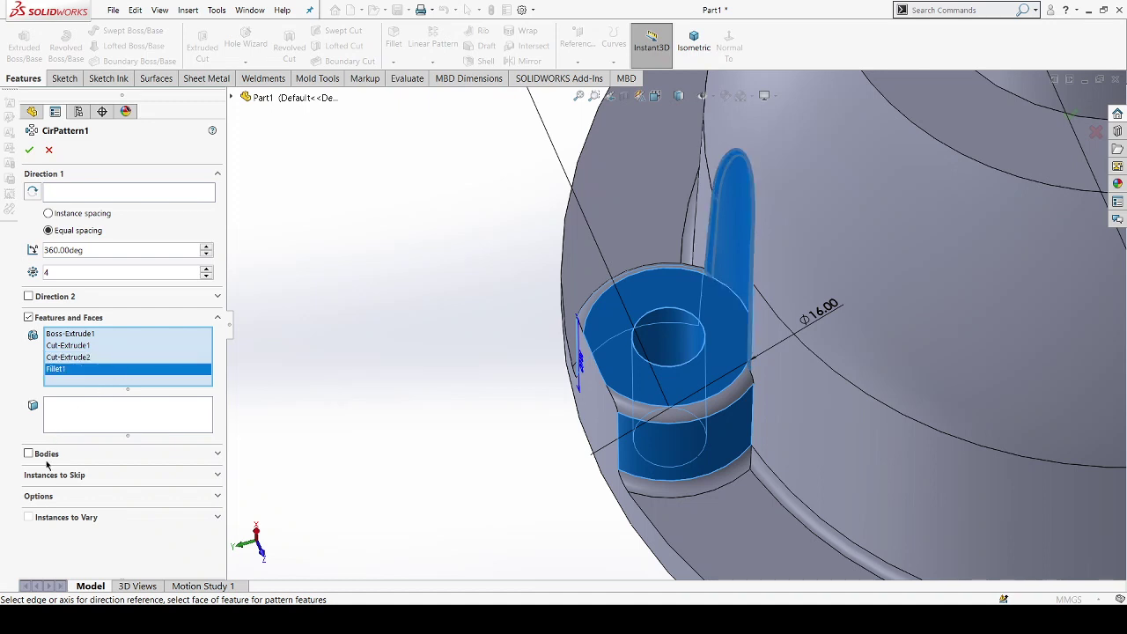
Step: Use the flange's outer circular edge as the pattern axis
left_click(92, 194)
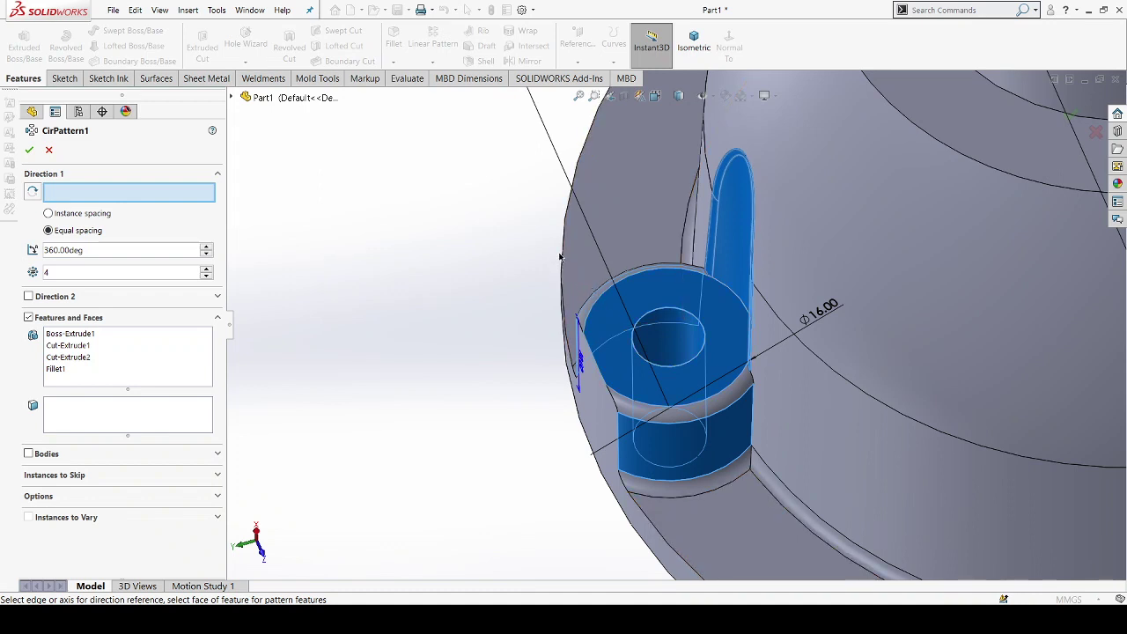
left_click(383, 323)
type("6")
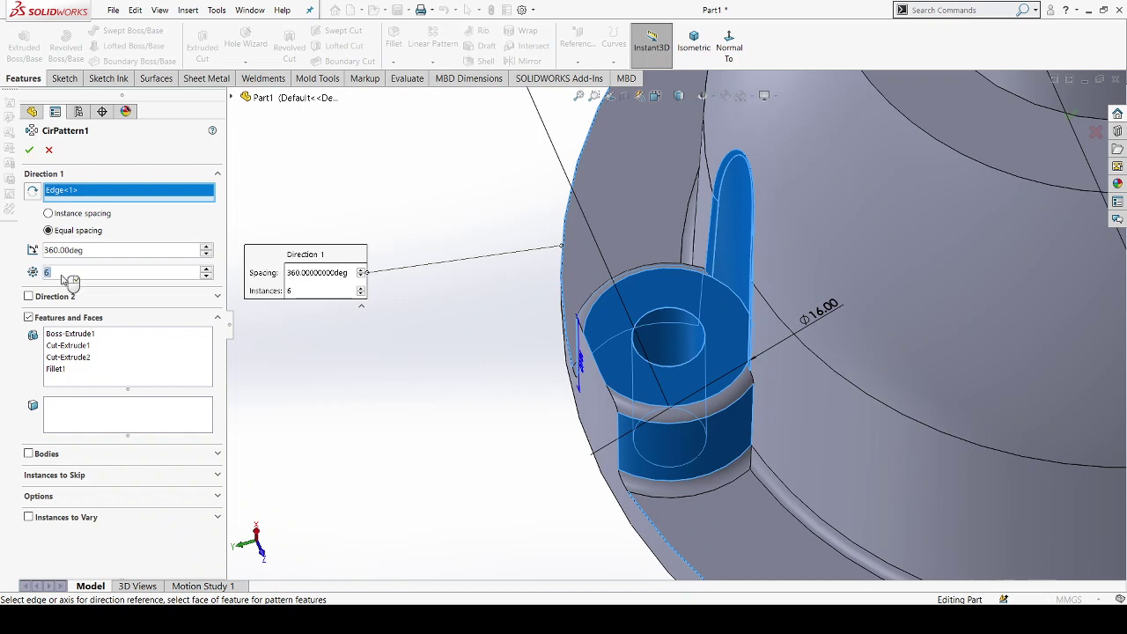
scroll(546, 425, "up", 2)
scroll(507, 407, "up", 2)
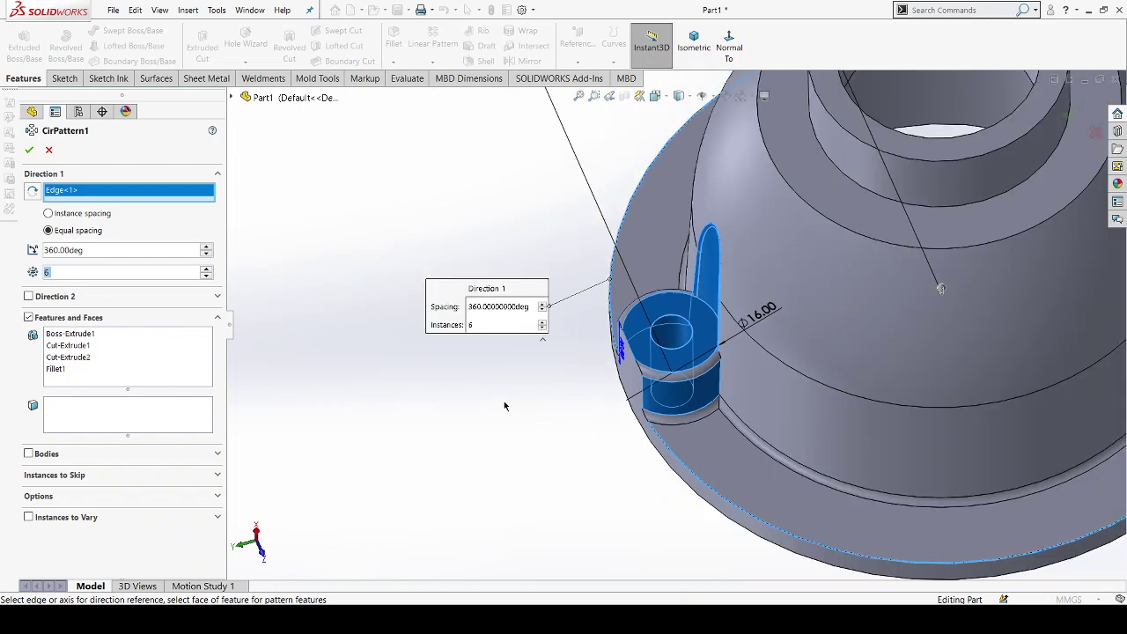
scroll(500, 407, "up", 3)
scroll(574, 399, "up", 2)
scroll(995, 291, "down", 2)
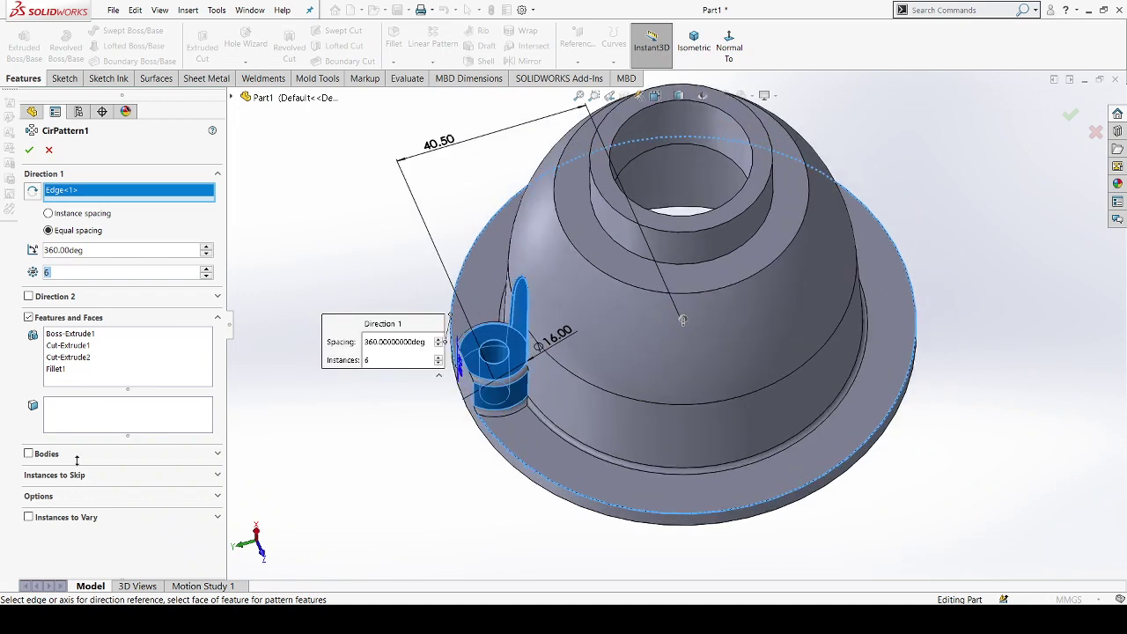
Step: Apply the circular pattern as 6 equally spaced instances over 360° with full preview
left_click(38, 497)
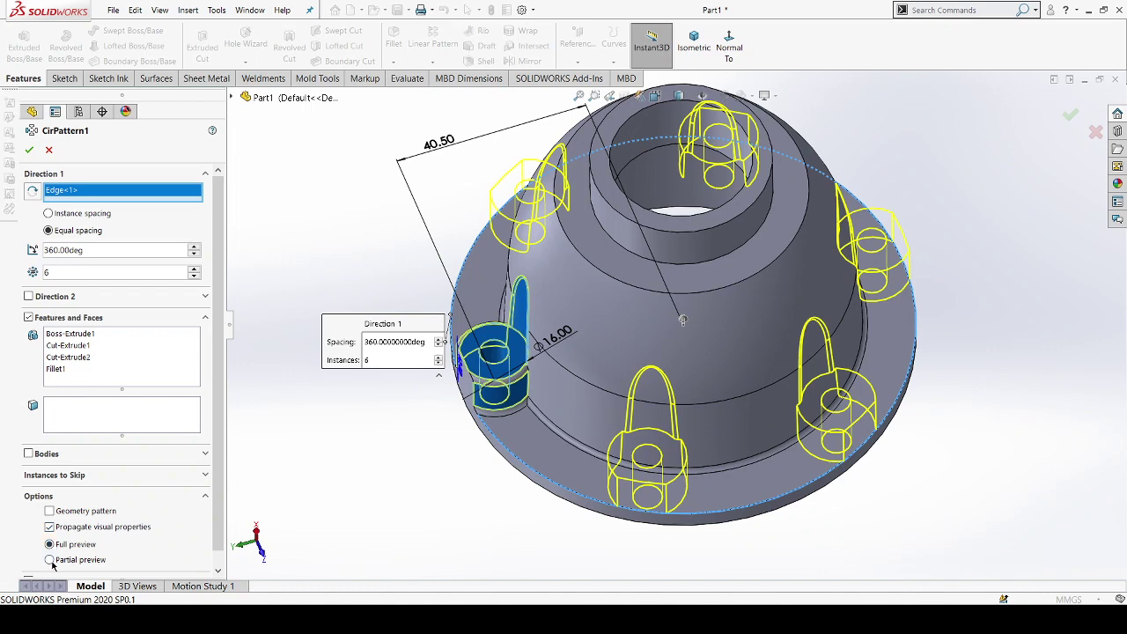
left_click(50, 560)
left_click(50, 546)
scroll(546, 460, "down", 2)
scroll(551, 465, "up", 1)
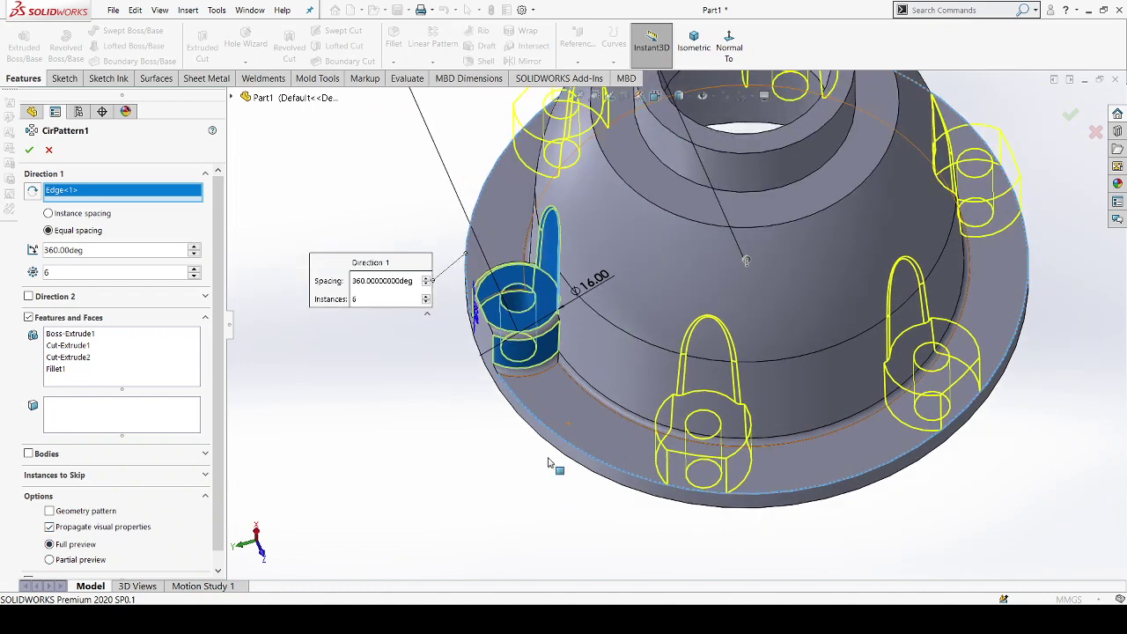
scroll(553, 471, "up", 1)
scroll(556, 480, "up", 2)
key("f")
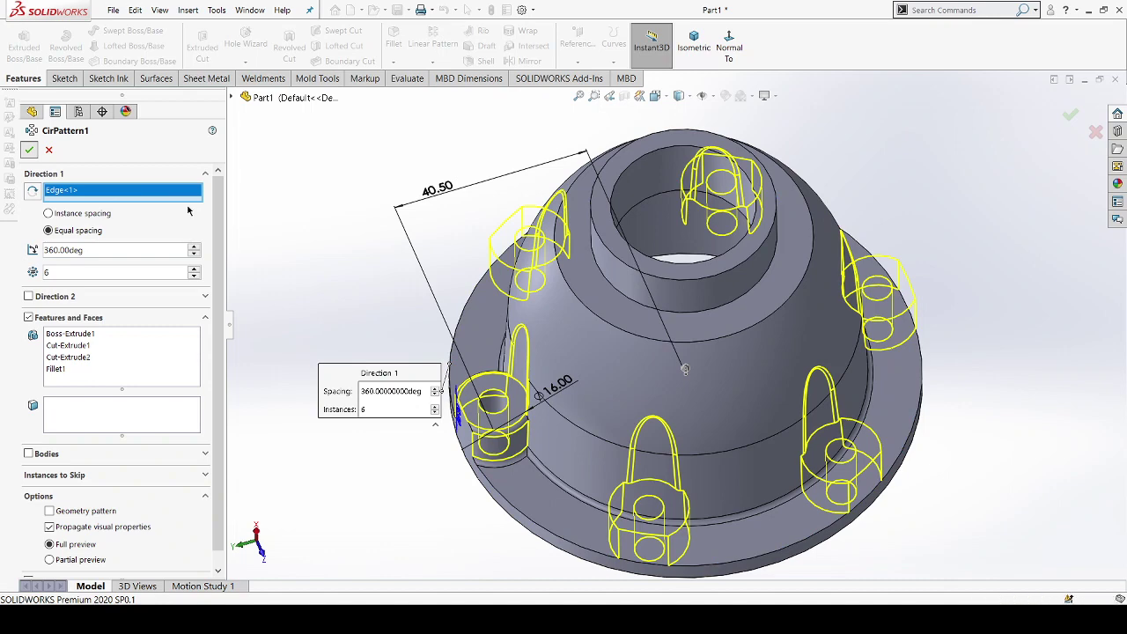
key("Return")
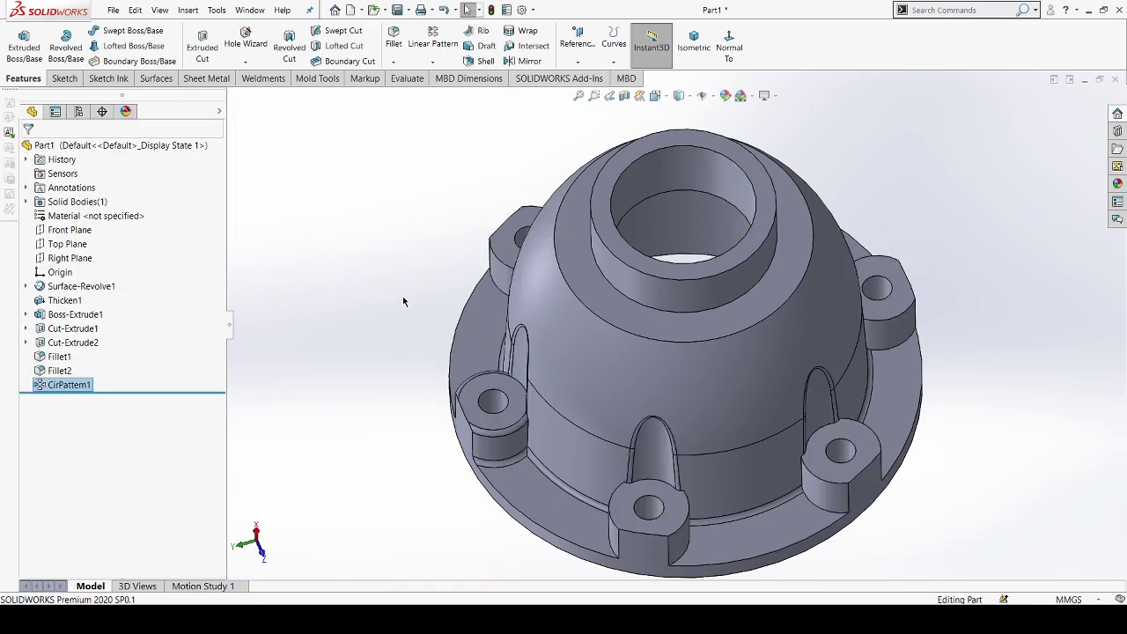
mouse_move(403, 301)
middle_mouse_down()
mouse_move(466, 400)
mouse_move(480, 401)
middle_mouse_up()
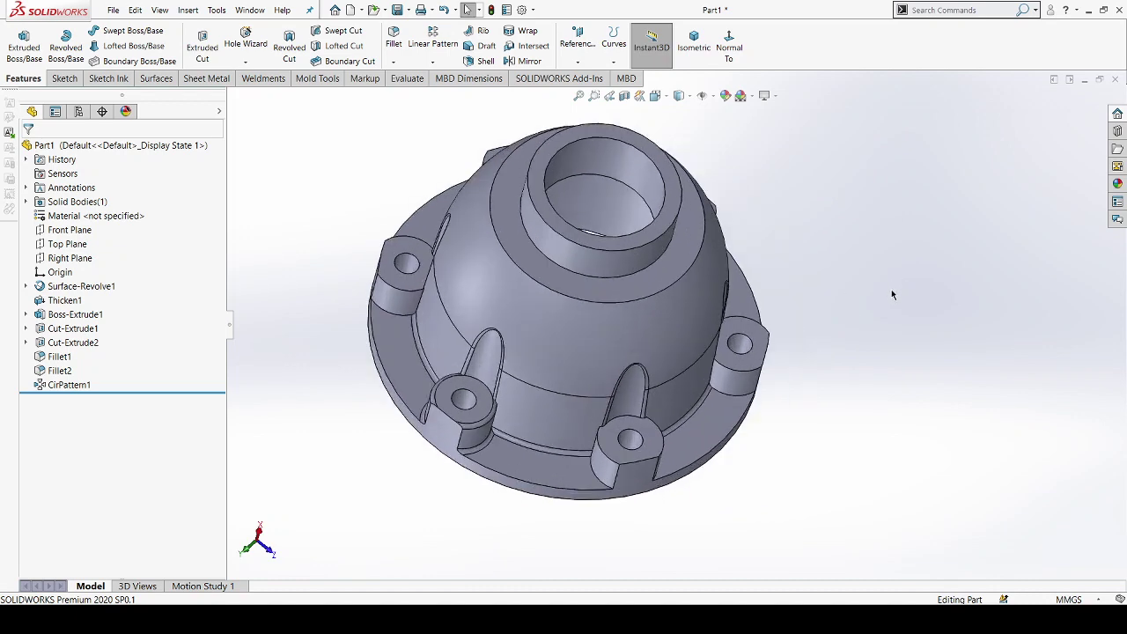
middle_click_drag(892, 293, 843, 397)
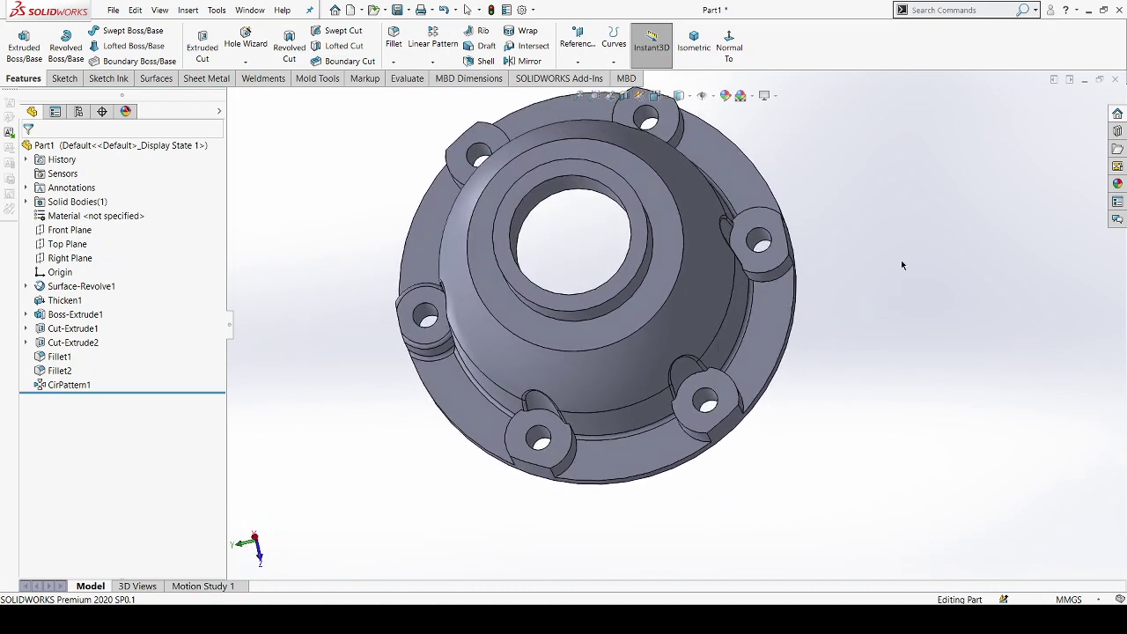
middle_click_drag(816, 263, 754, 324)
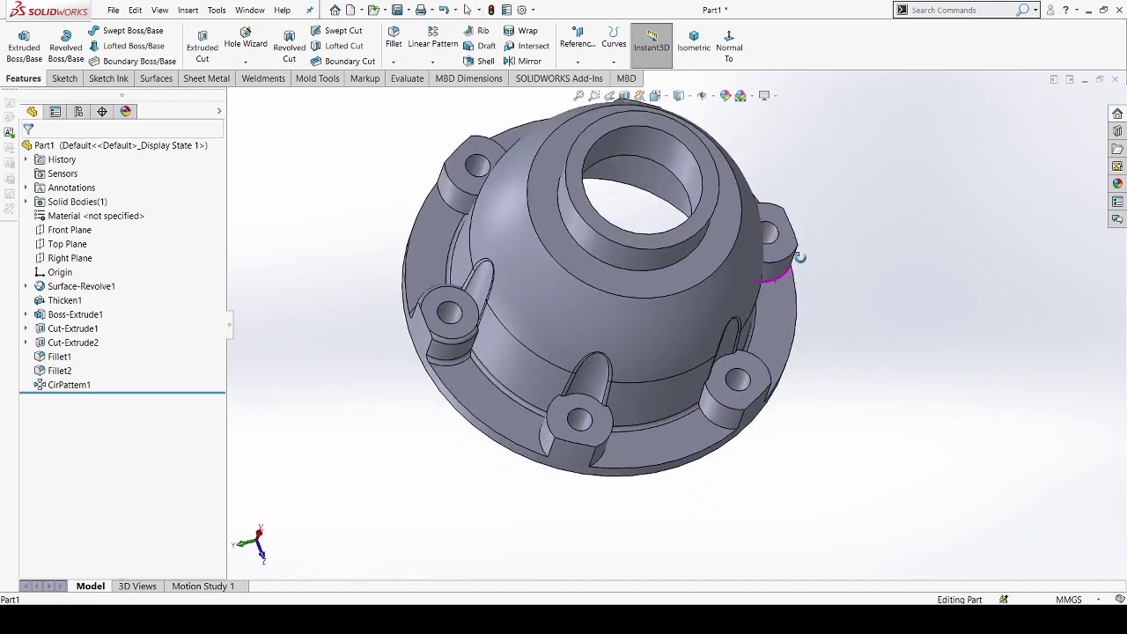
middle_click_drag(754, 324, 762, 408)
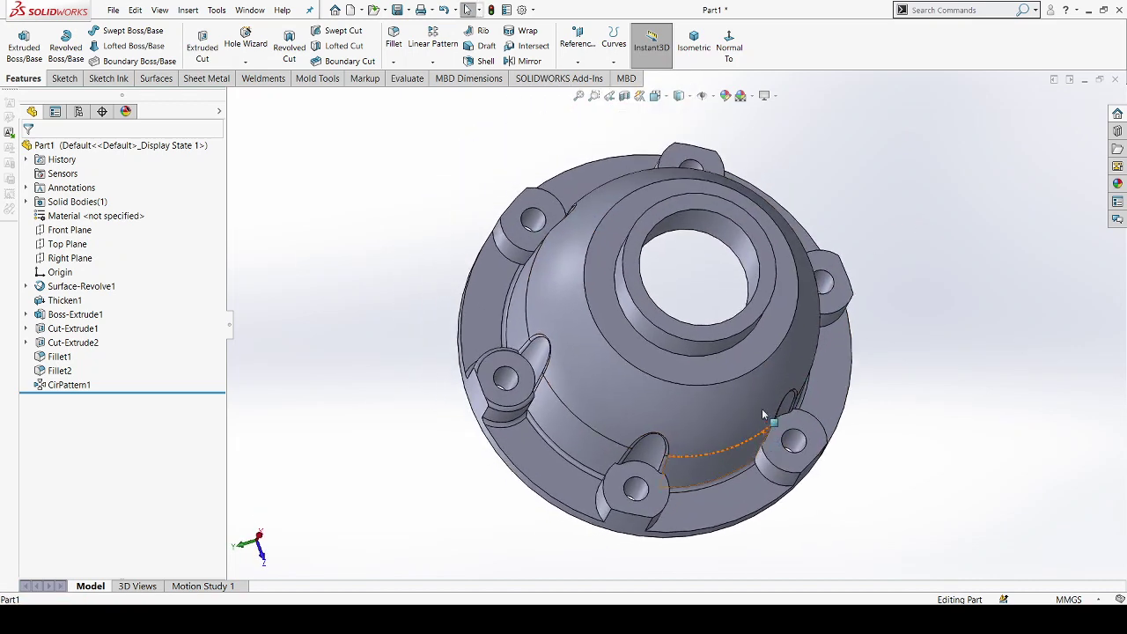
middle_click_drag(763, 316, 664, 247)
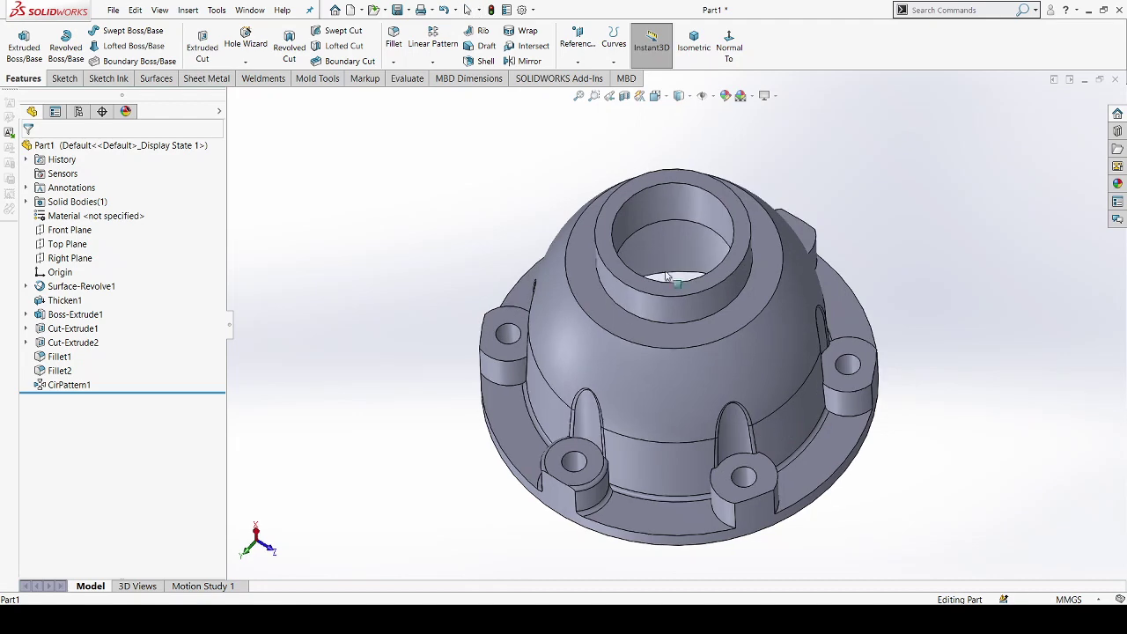
scroll(664, 246, "down", 3)
scroll(665, 246, "up", 3)
scroll(665, 249, "up", 2)
mouse_move(675, 252)
middle_mouse_down()
mouse_move(698, 374)
mouse_move(676, 375)
mouse_move(578, 257)
middle_mouse_up()
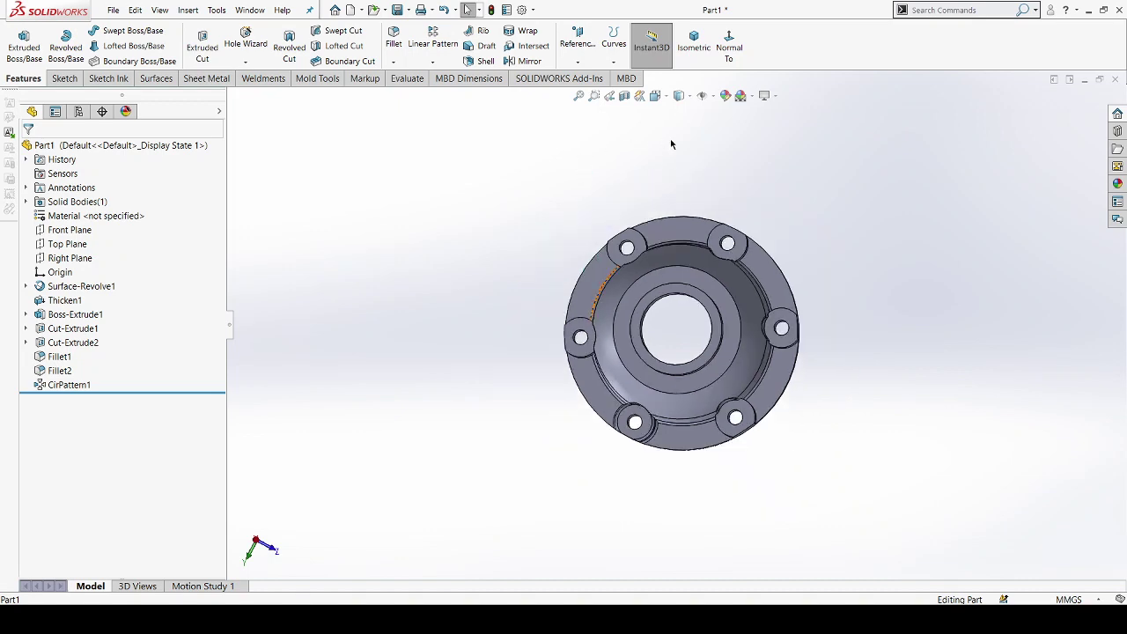
left_click(729, 47)
scroll(727, 392, "down", 2)
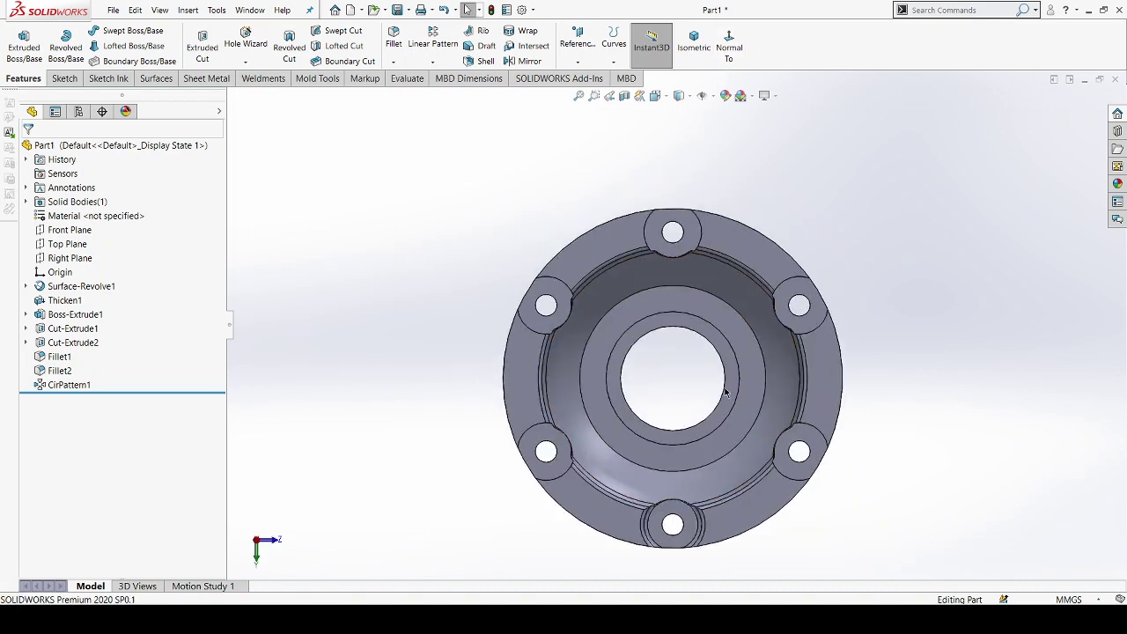
Step: Sketch concentric Ø13 and Ø27 circles on the Front Plane
left_click(79, 230)
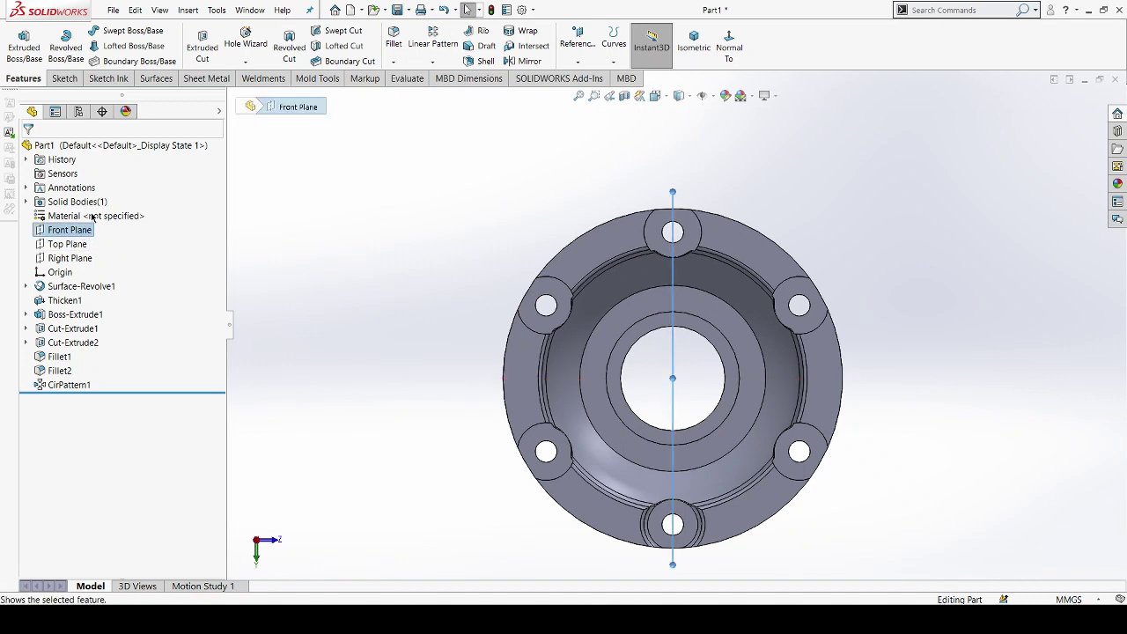
left_click(91, 227)
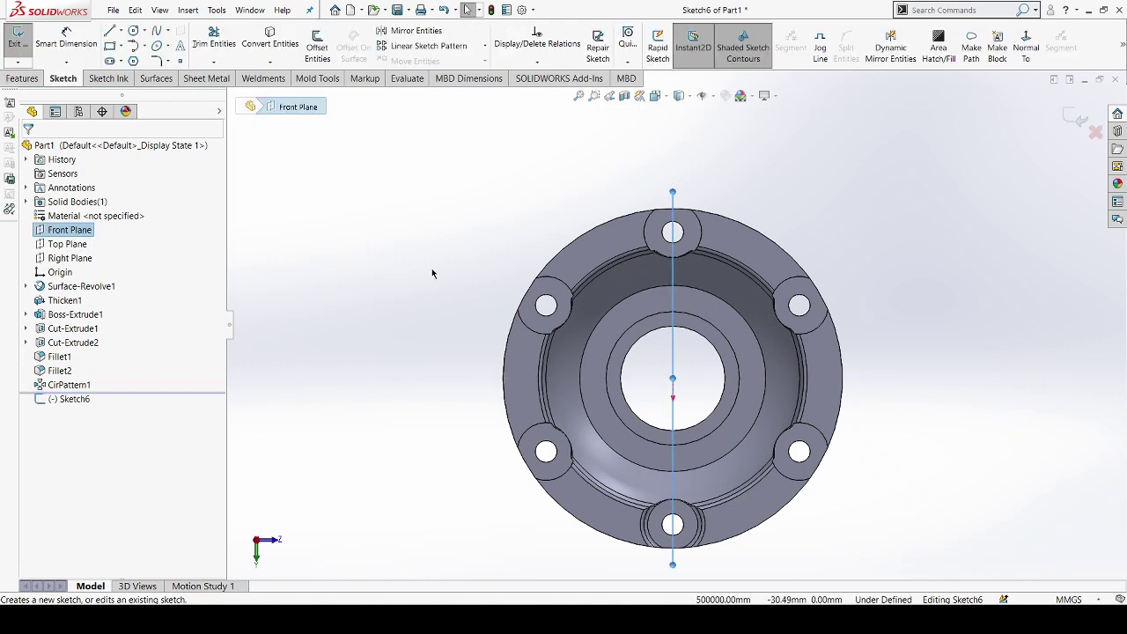
left_click(1024, 43)
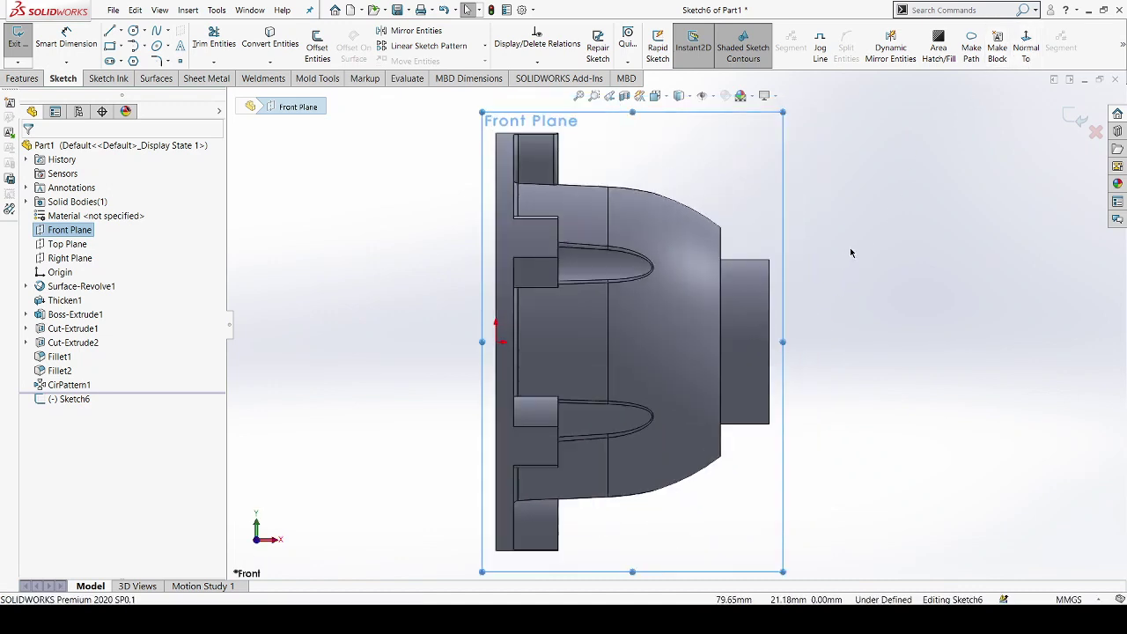
left_click(850, 251)
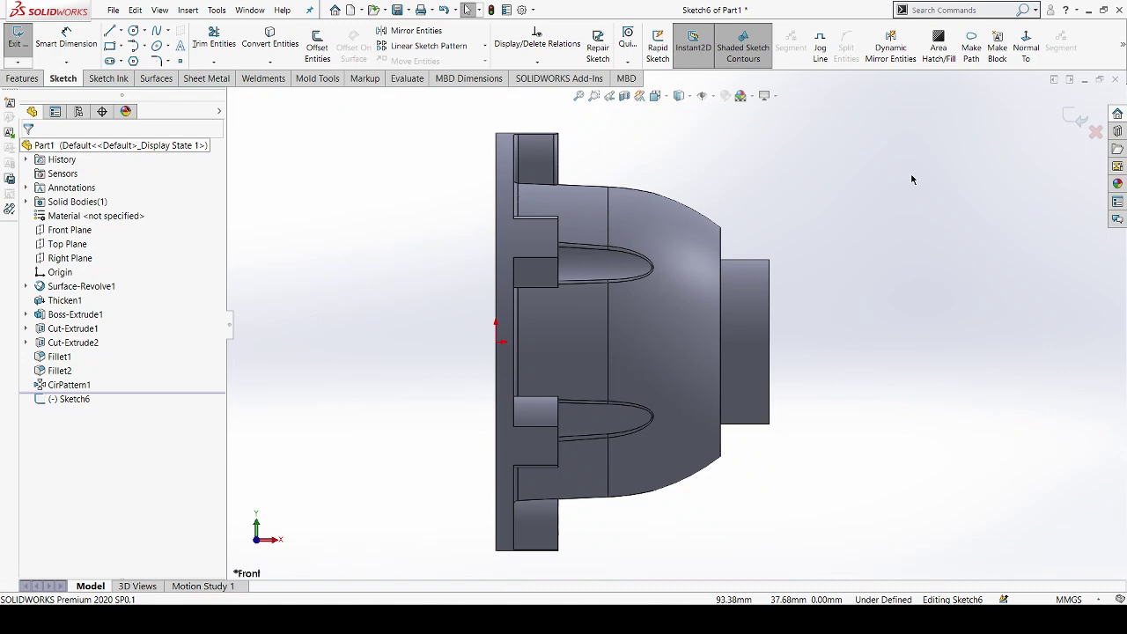
left_click(133, 30)
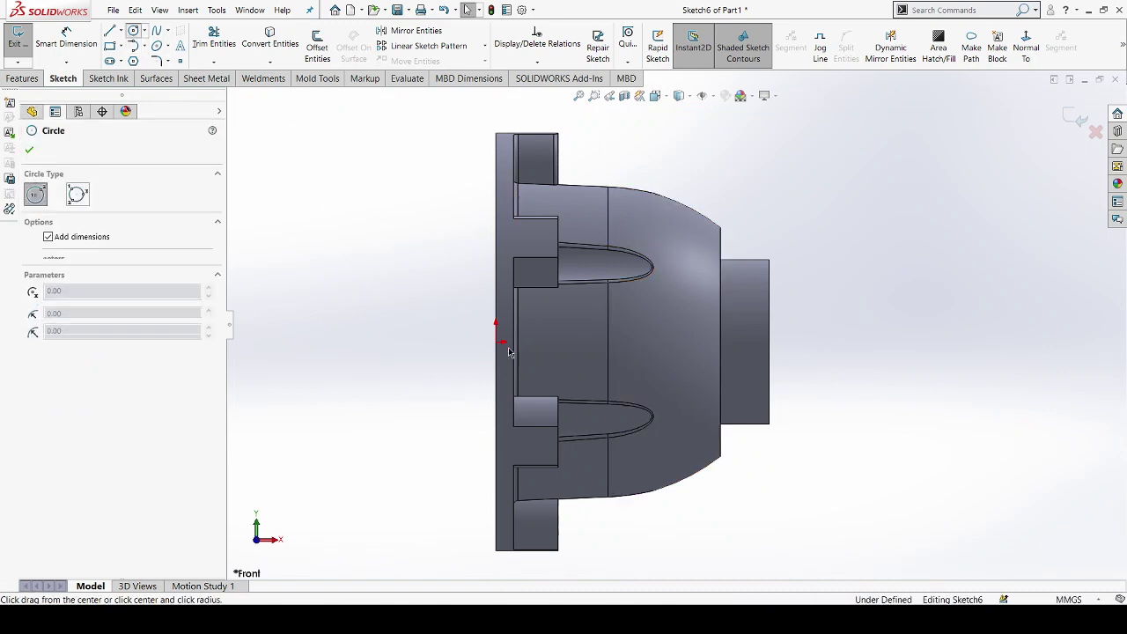
left_click(568, 343)
type("13")
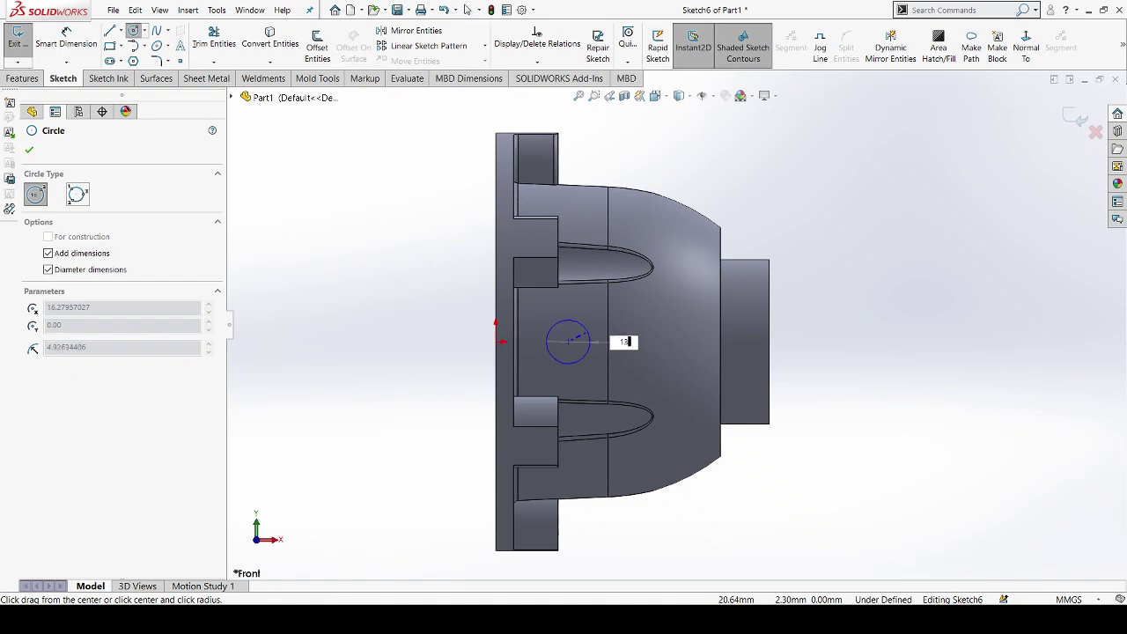
key("Return")
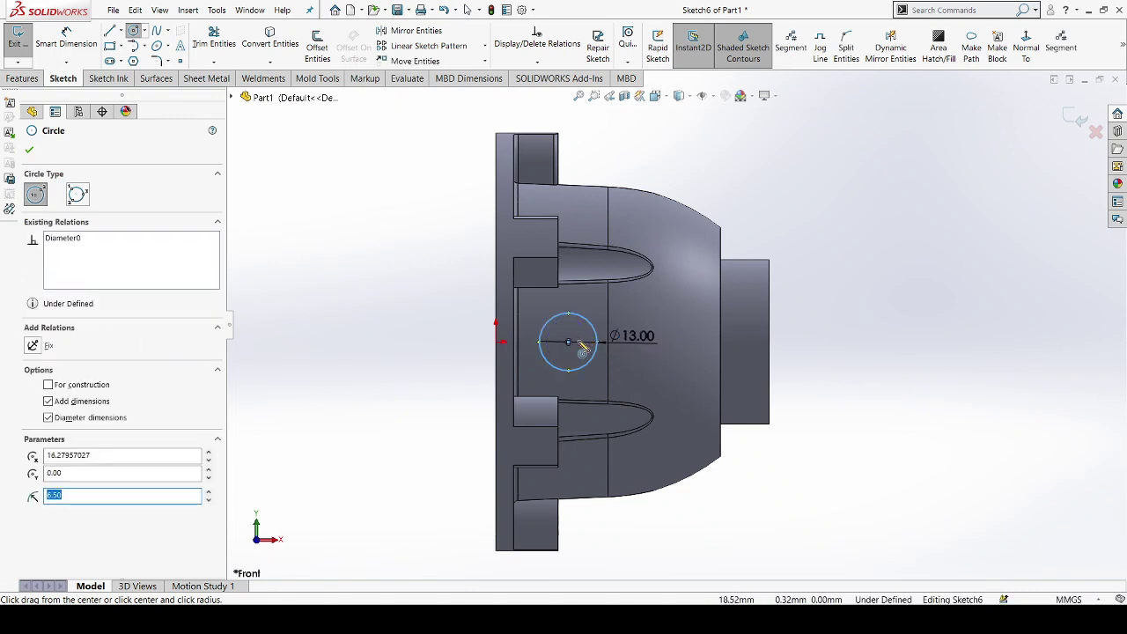
left_click(568, 342)
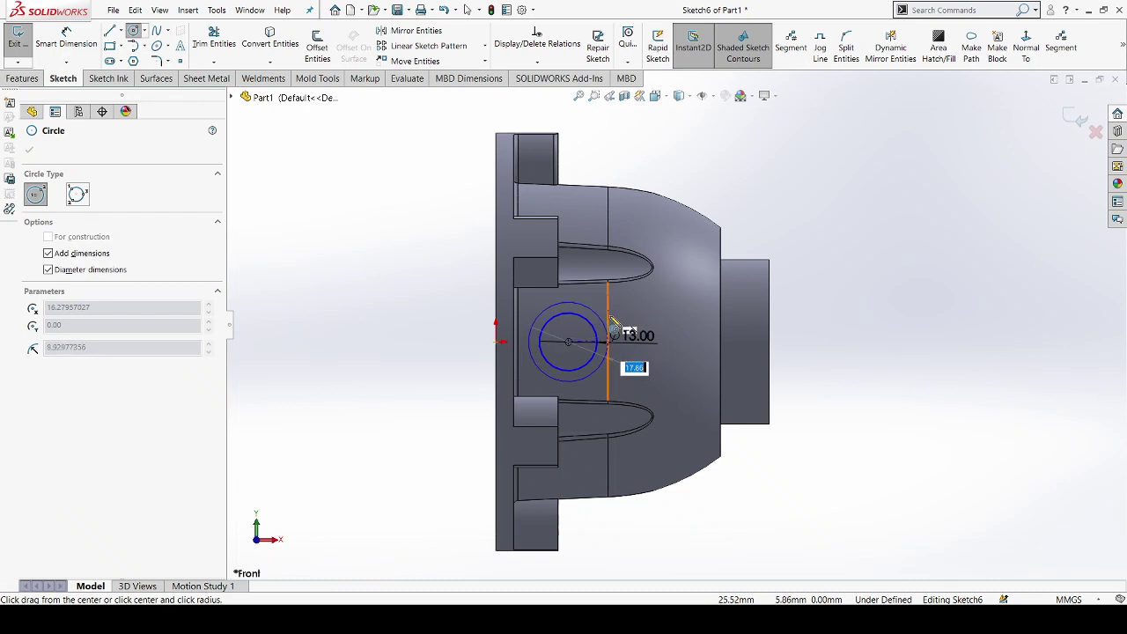
key("Return")
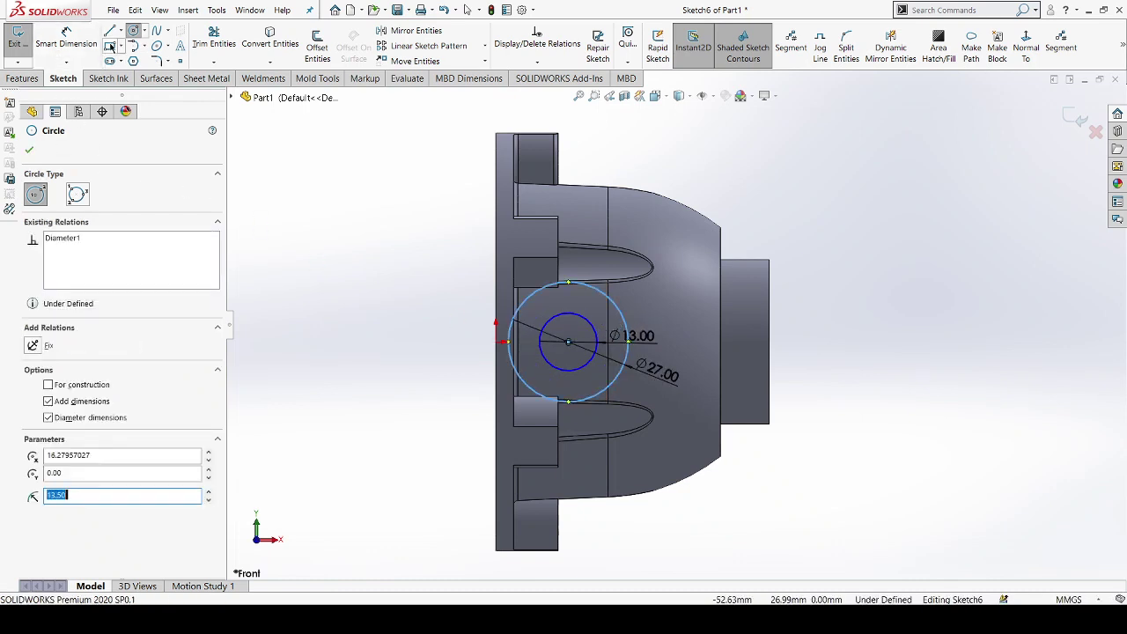
key("Escape")
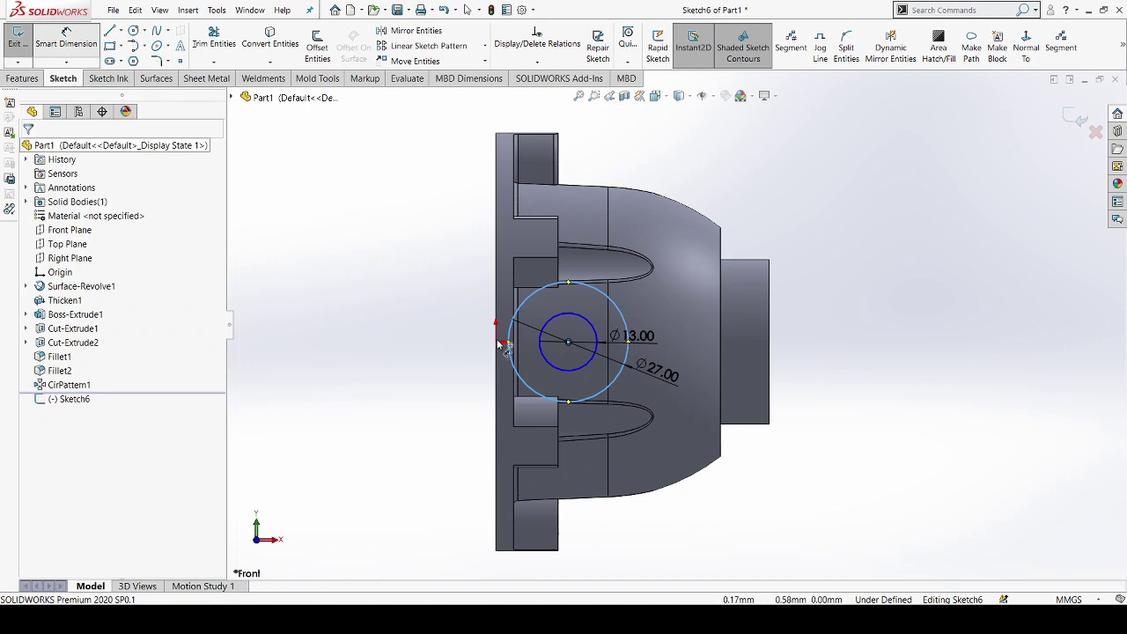
Step: Dimension the circles' centre 19.50 mm from the flange edge
key("d")
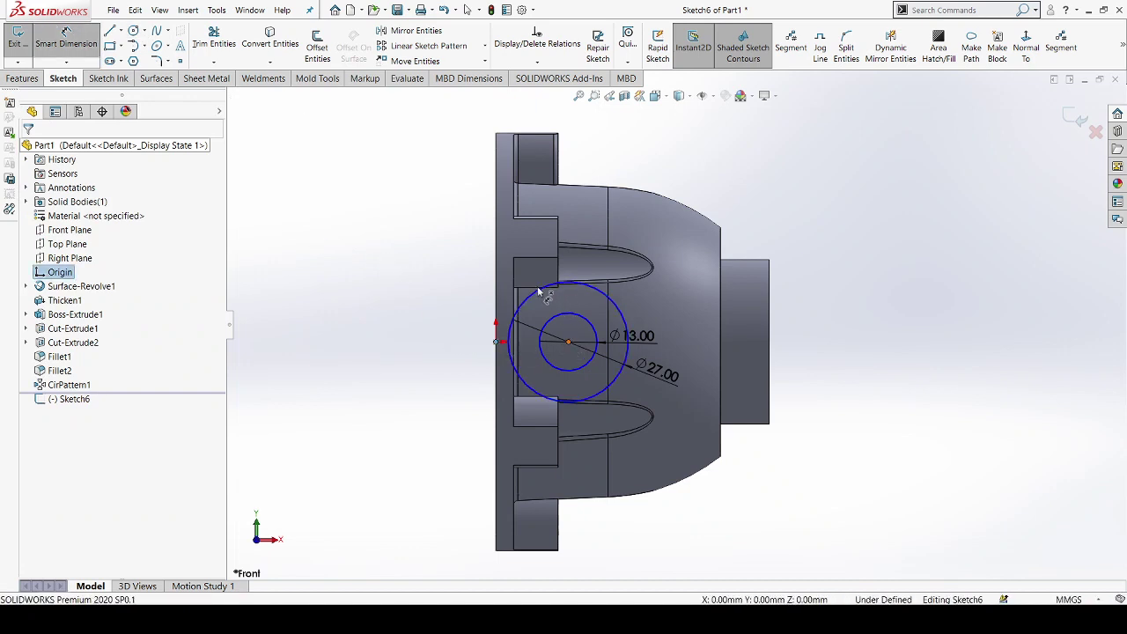
left_click(568, 341)
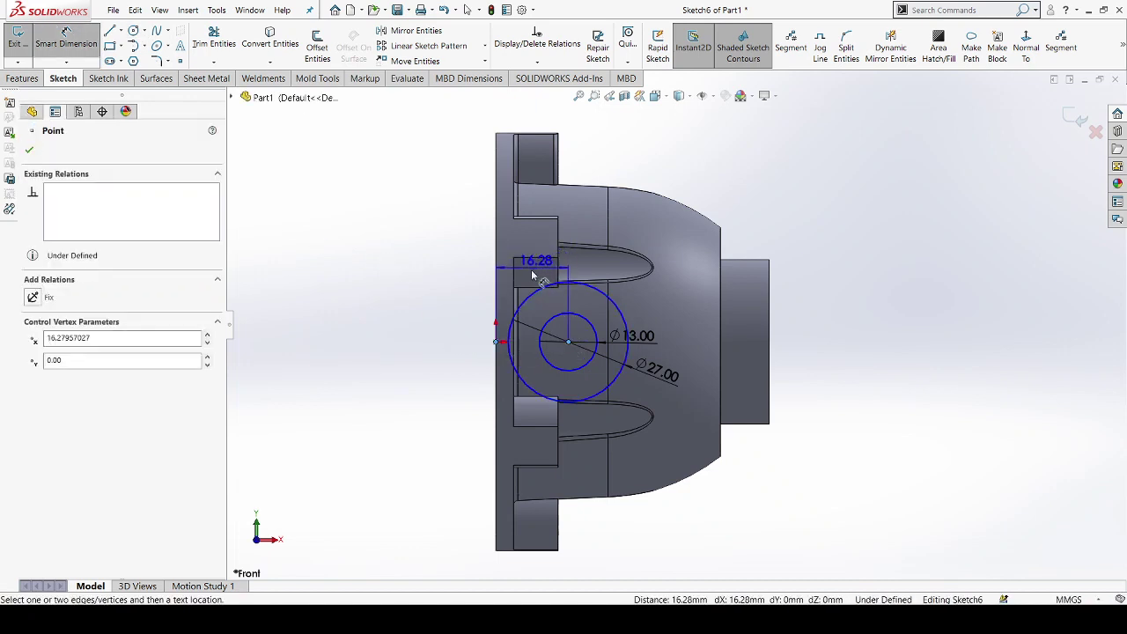
left_click(530, 271)
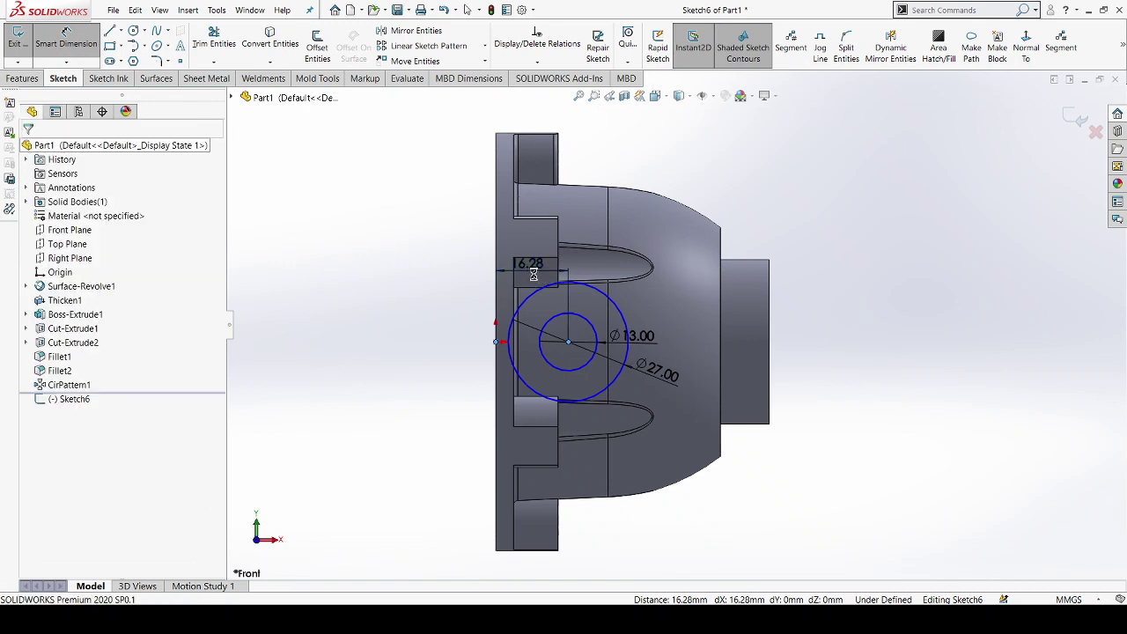
left_click(532, 275)
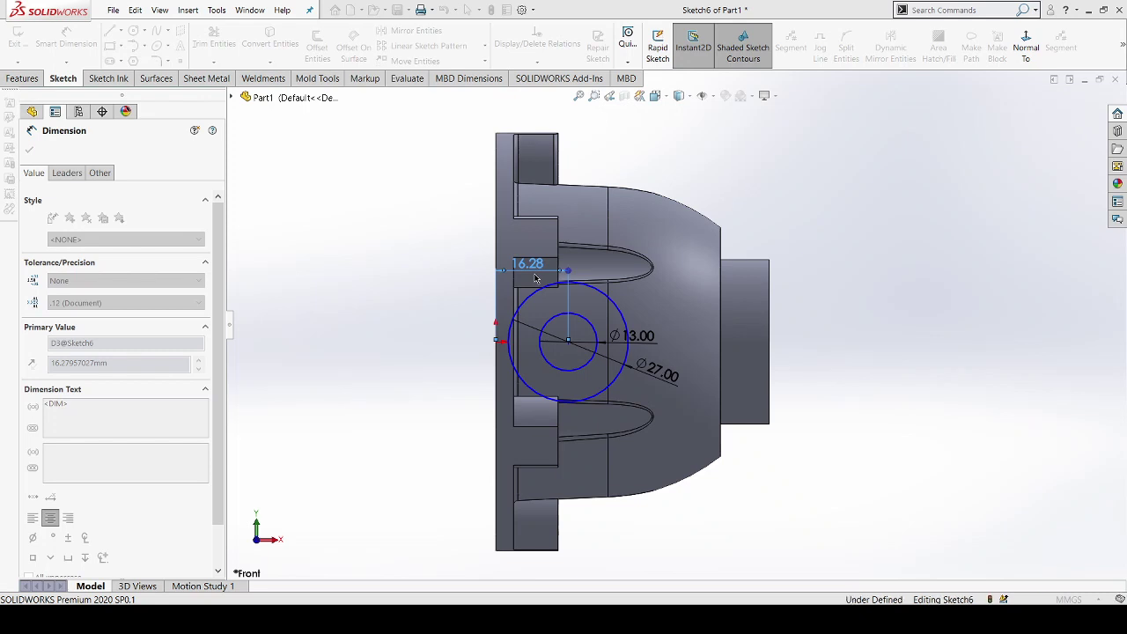
key("Return")
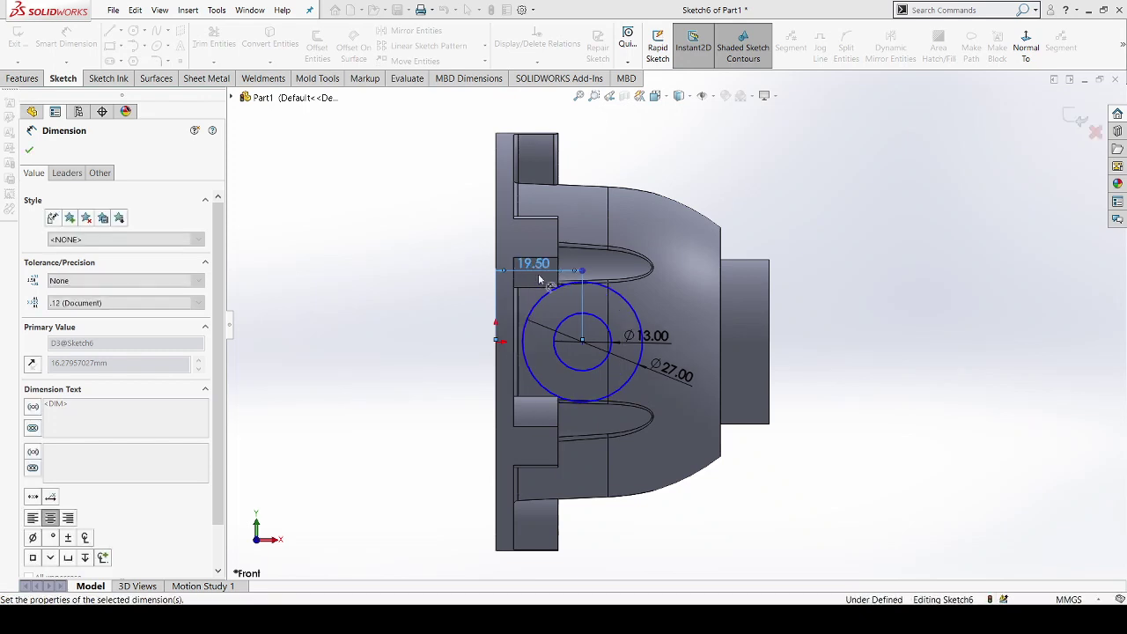
left_click(29, 149)
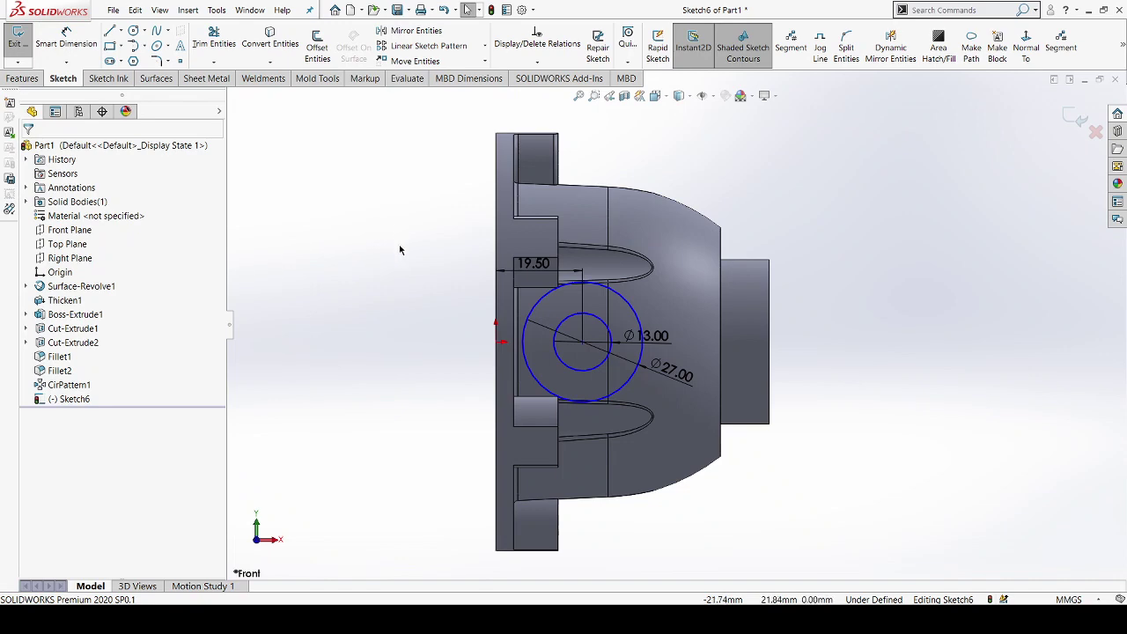
mouse_move(403, 247)
middle_mouse_down()
mouse_move(517, 261)
mouse_move(509, 277)
mouse_move(486, 255)
middle_mouse_up()
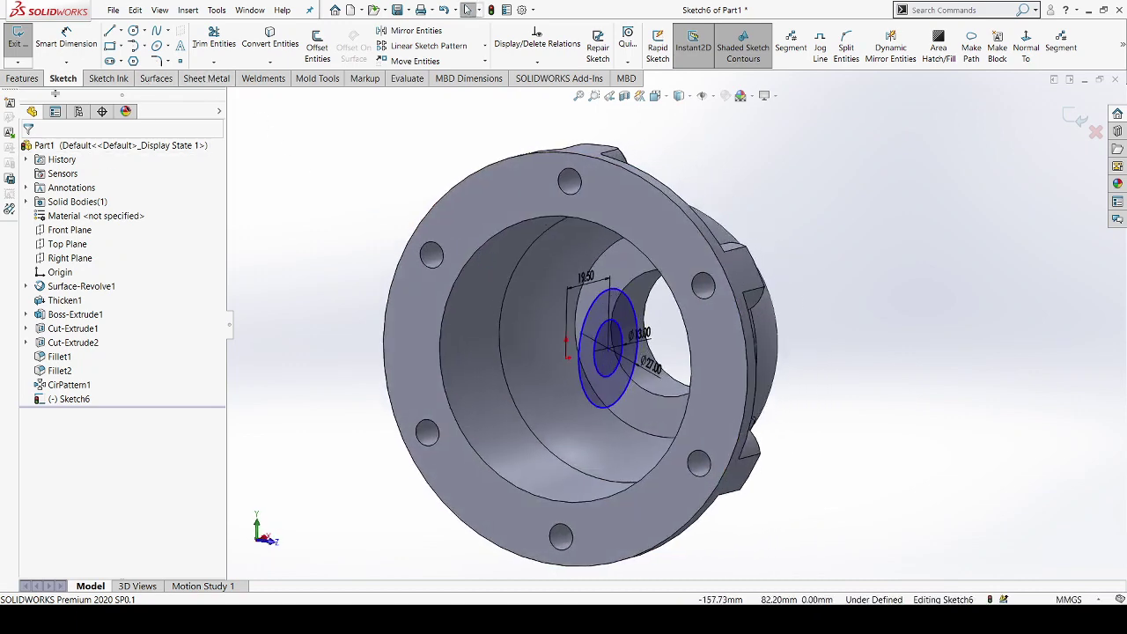
left_click(26, 77)
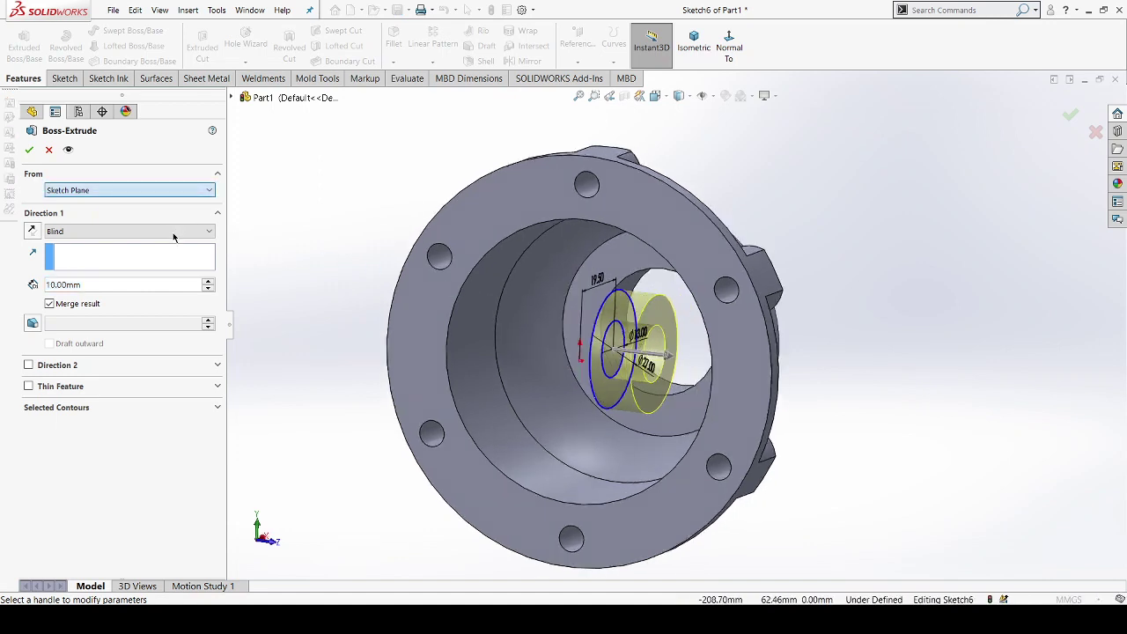
Step: Extrude Sketch6 from a 28 mm offset up to the next face to create Boss-Extrude2
left_click(132, 190)
left_click(132, 234)
type("28")
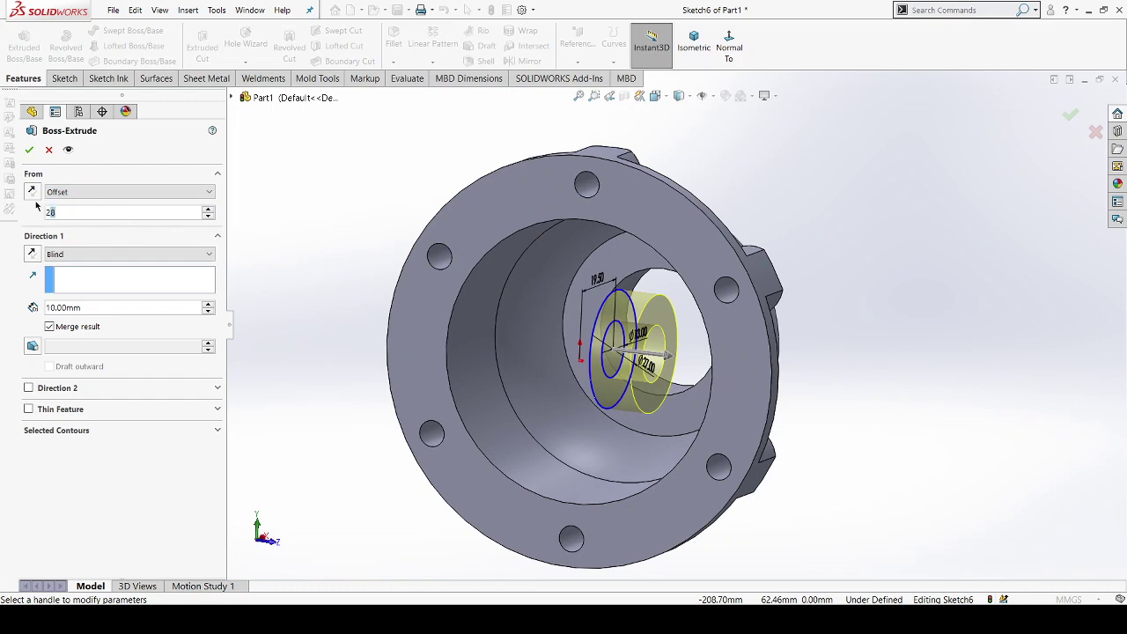
key("Return")
mouse_move(396, 352)
middle_mouse_down()
mouse_move(557, 356)
mouse_move(400, 358)
middle_mouse_up()
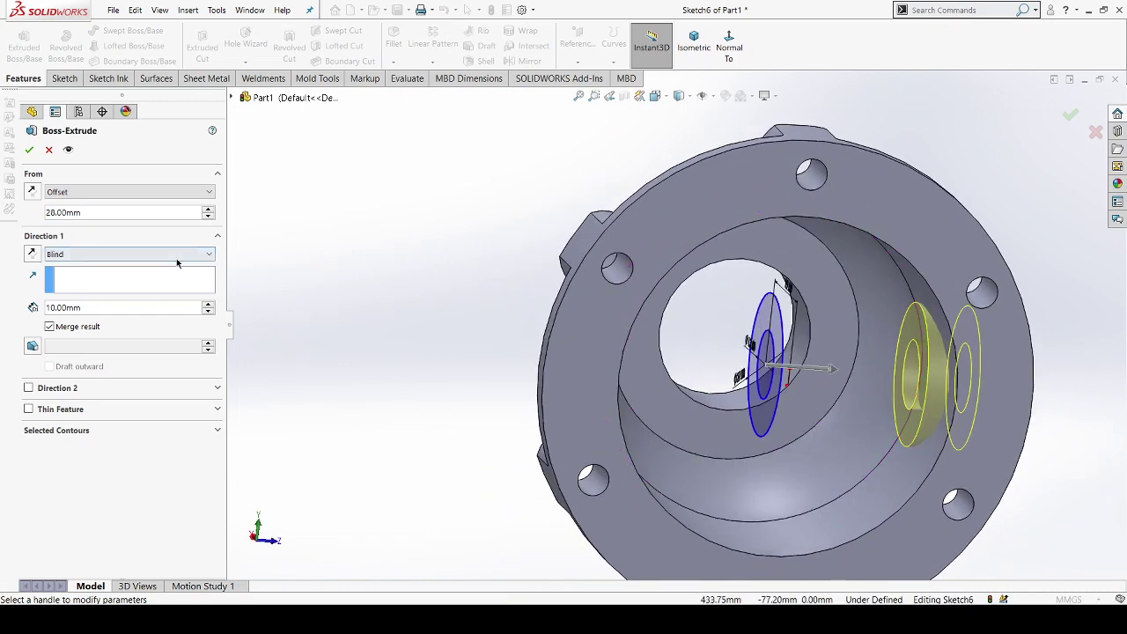
key("Down")
key("Down")
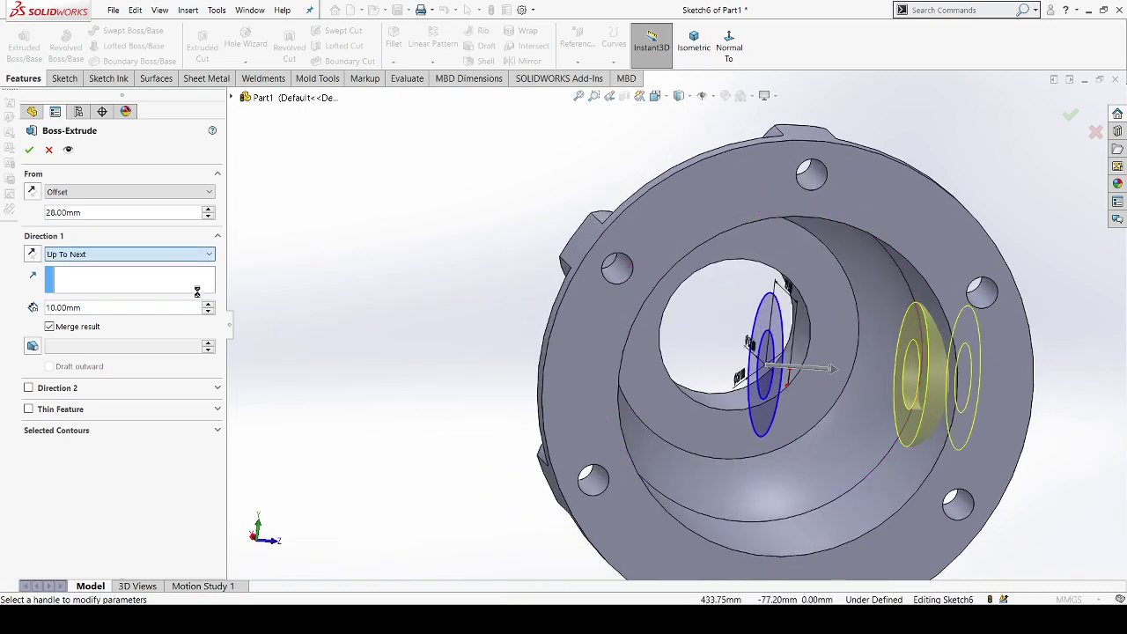
scroll(480, 296, "up", 3)
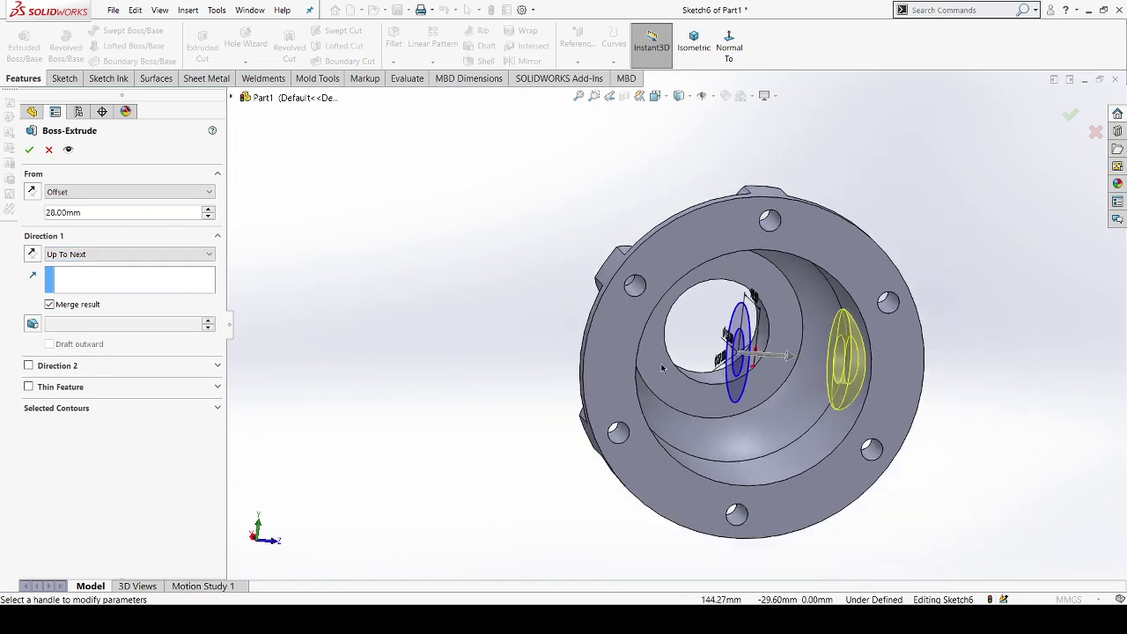
scroll(818, 338, "down", 3)
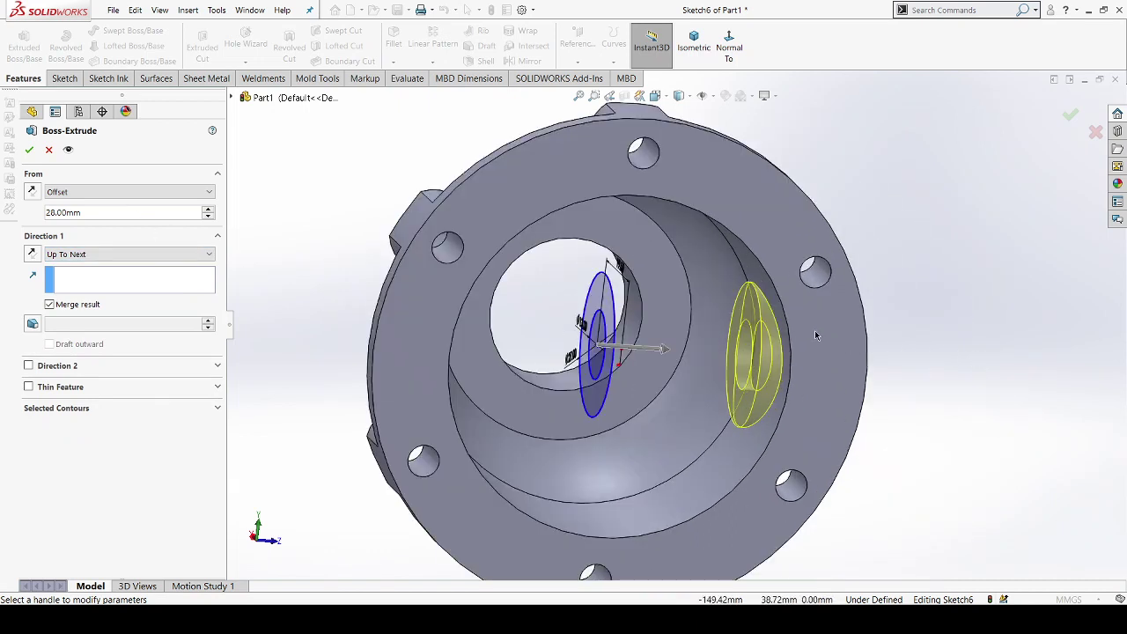
left_click(29, 151)
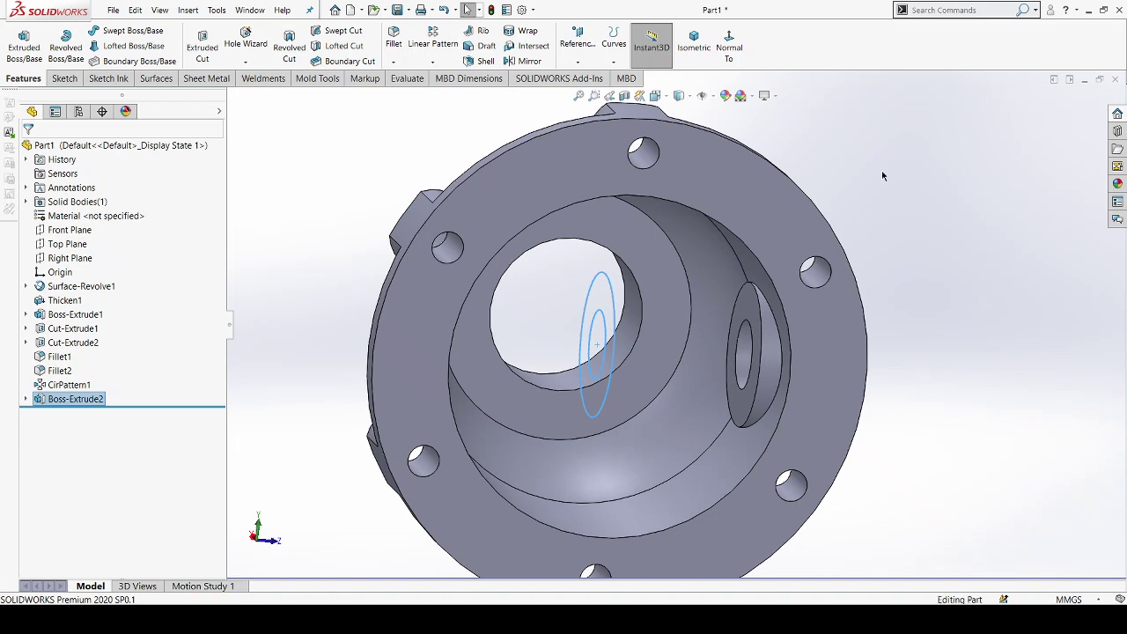
Step: Orbit and zoom around the part to inspect the new side boss inside the bore
middle_click_drag(883, 177, 903, 246)
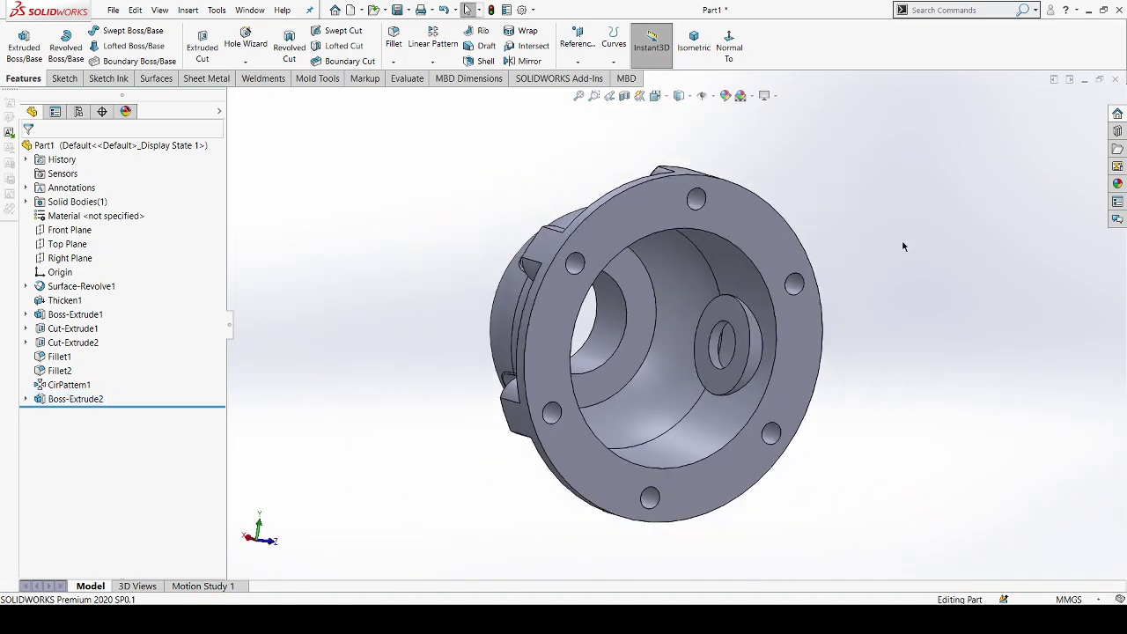
scroll(804, 360, "down", 3)
middle_click_drag(714, 390, 597, 377)
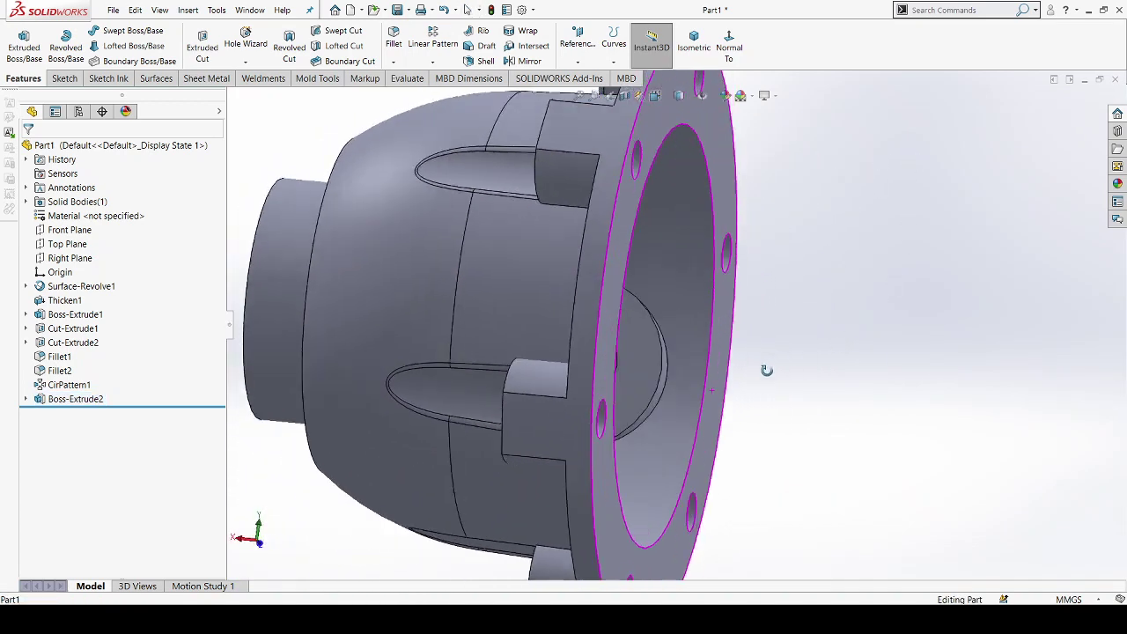
scroll(599, 374, "up", 3)
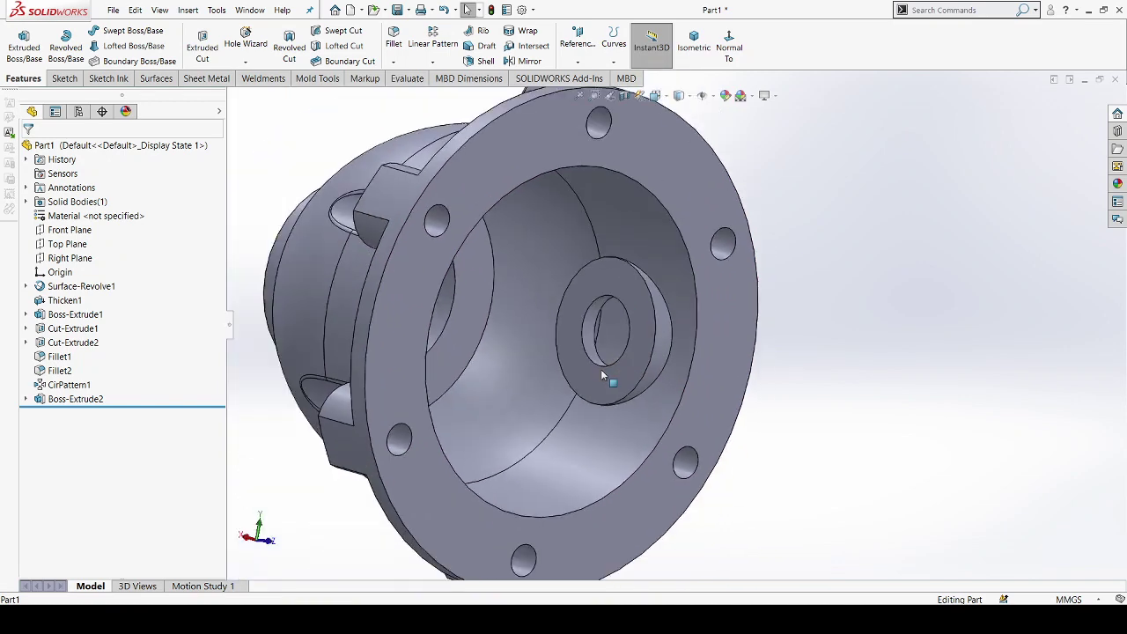
scroll(590, 344, "up", 2)
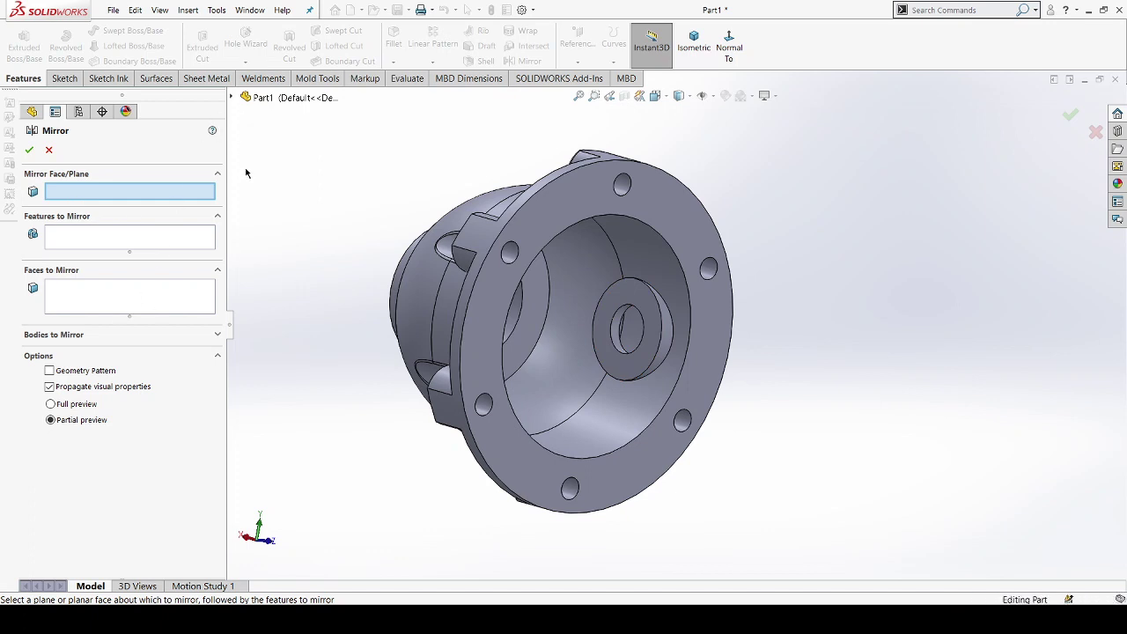
Step: Mirror Boss-Extrude2 across the Front Plane to create Mirror1 on the opposite wall
left_click(236, 98)
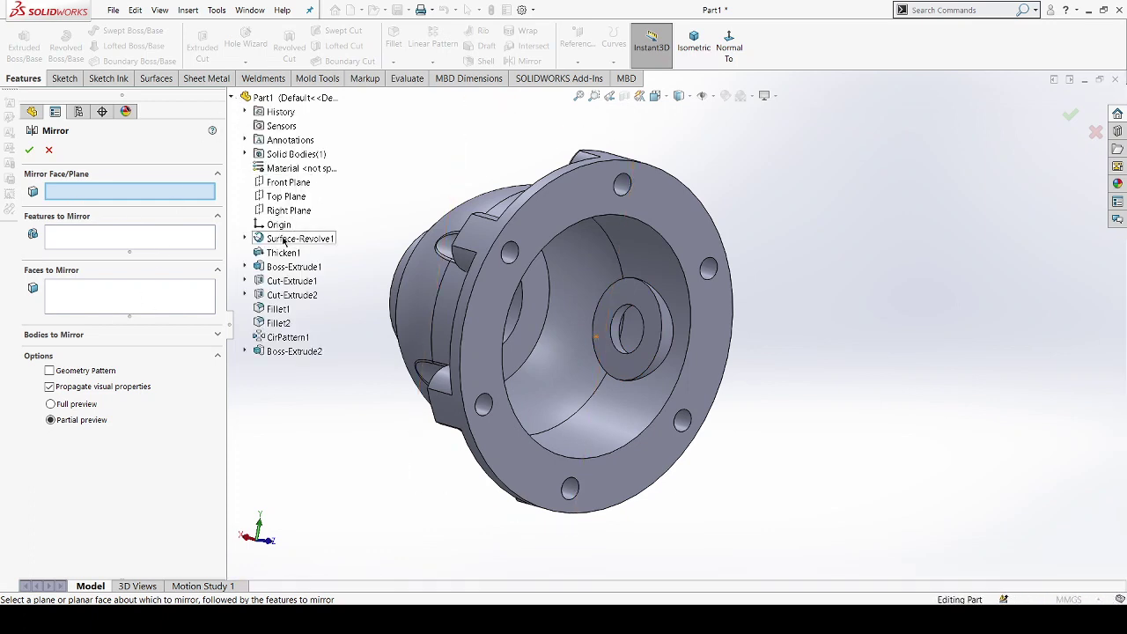
left_click(284, 183)
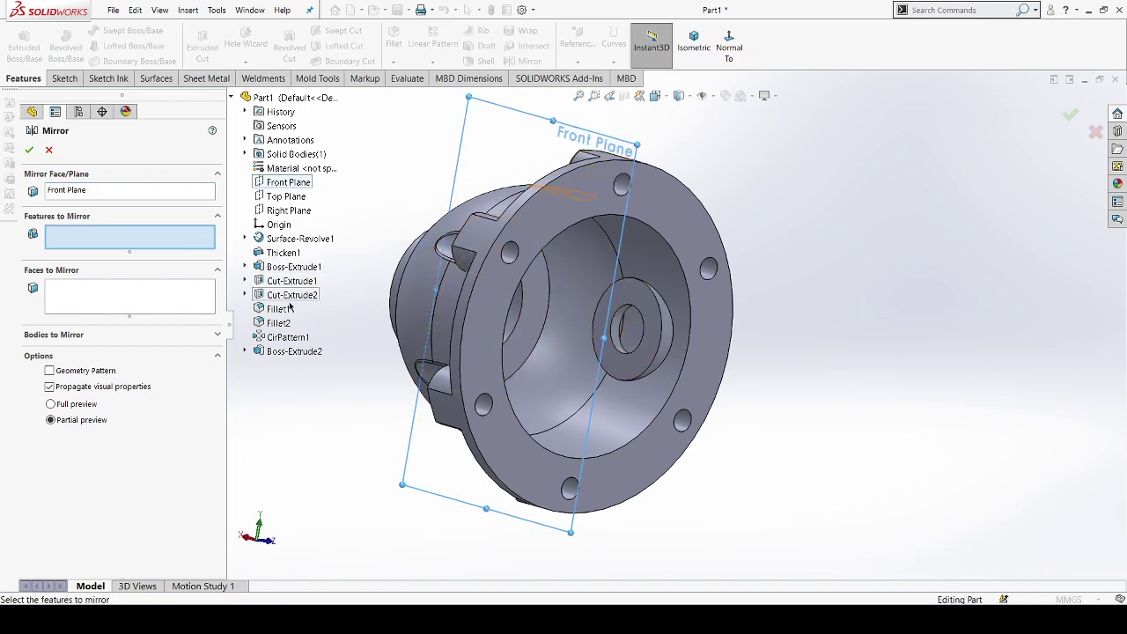
left_click(287, 353)
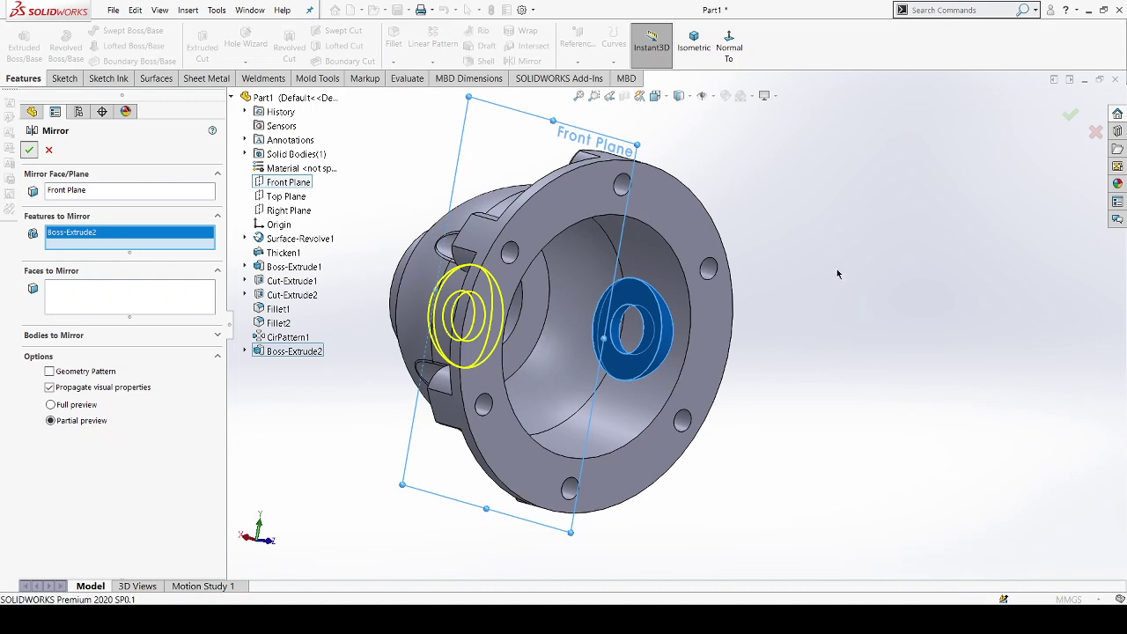
key("Return")
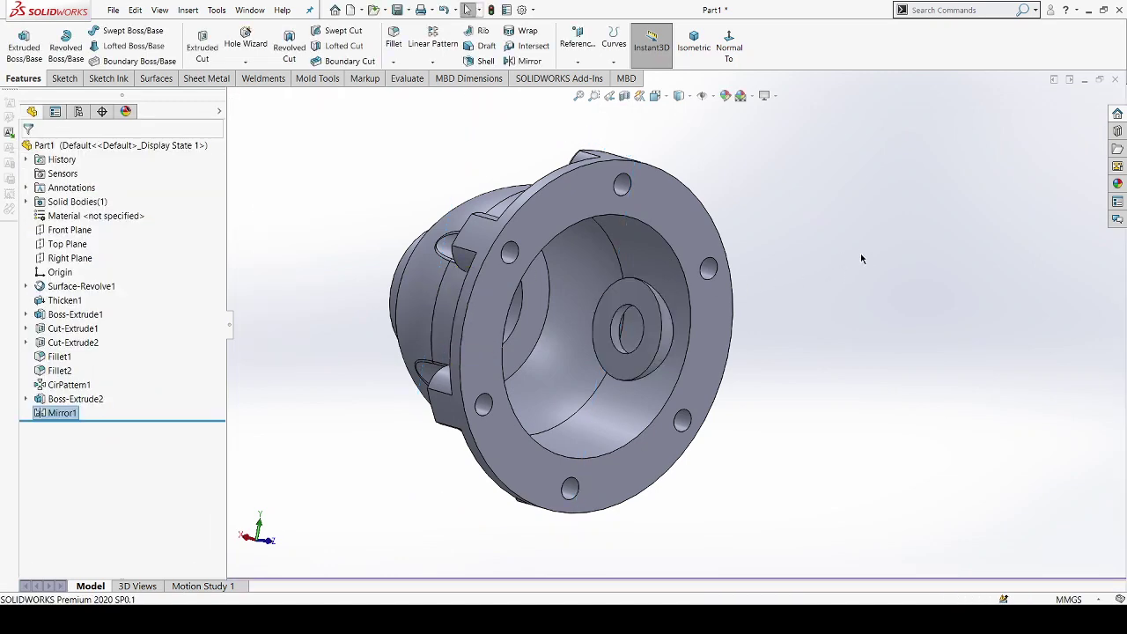
mouse_move(776, 258)
middle_mouse_down()
mouse_move(727, 264)
mouse_move(801, 284)
mouse_move(801, 273)
middle_mouse_up()
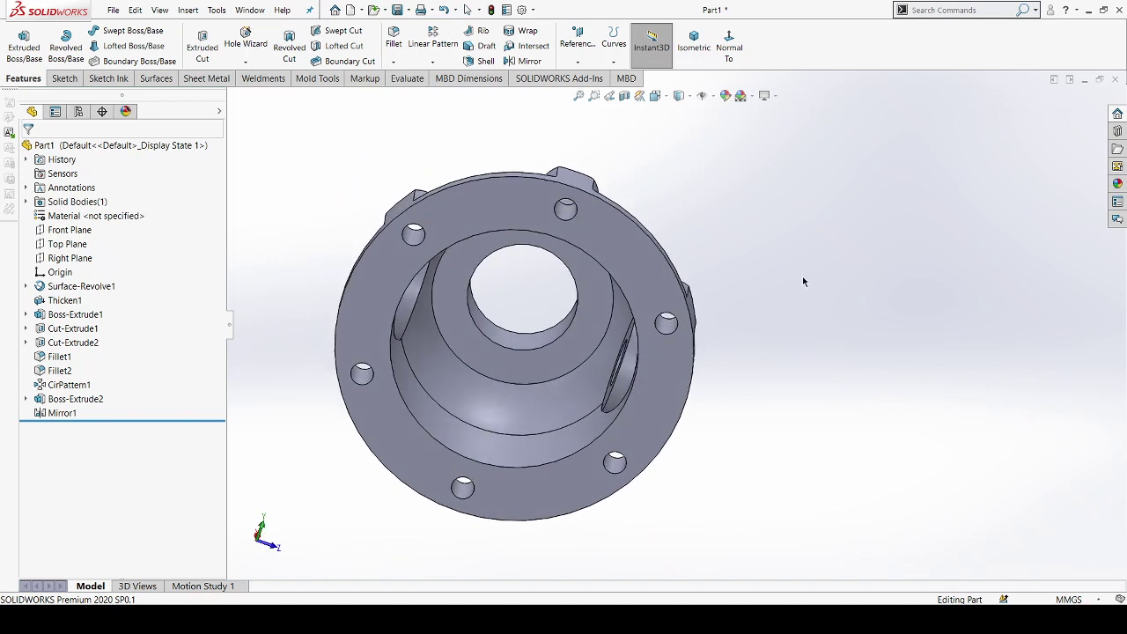
Step: Start Sketch7 on the Front Plane, viewed normal to it, with the Line tool active
left_click(74, 230)
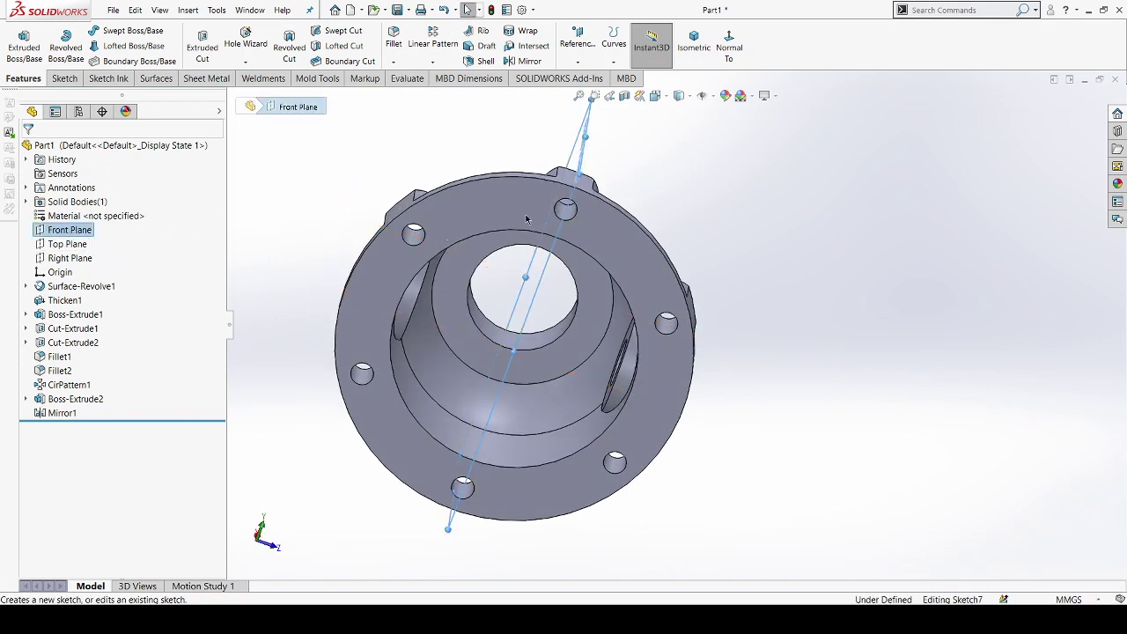
left_click(1024, 44)
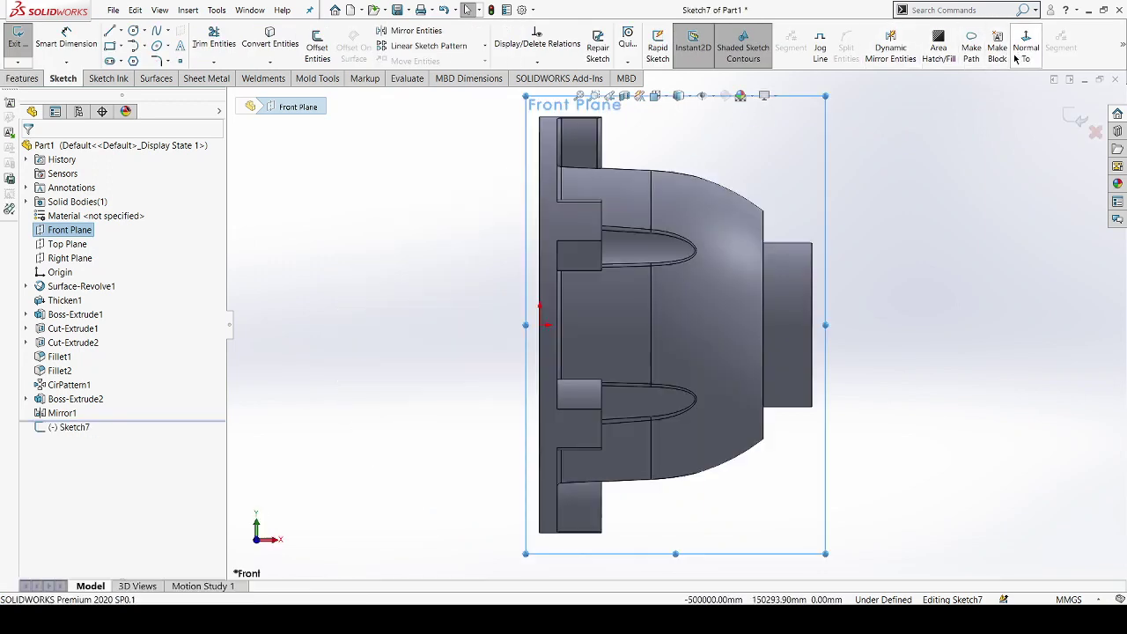
scroll(801, 324, "down", 1)
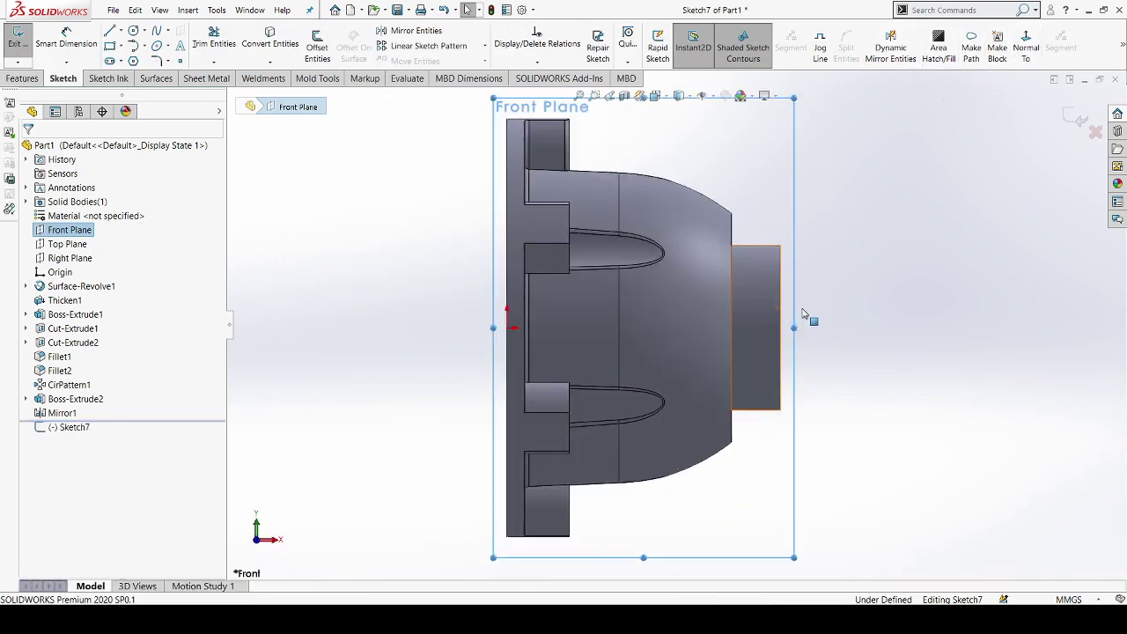
key("Escape")
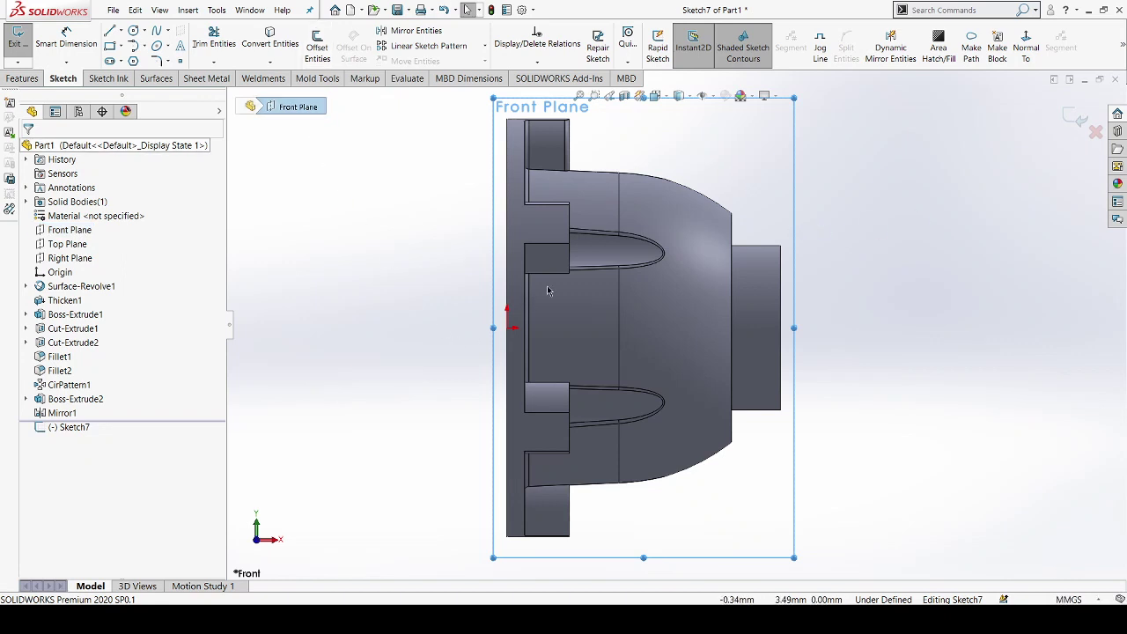
scroll(640, 305, "down", 1)
scroll(572, 371, "up", 1)
scroll(687, 374, "up", 1)
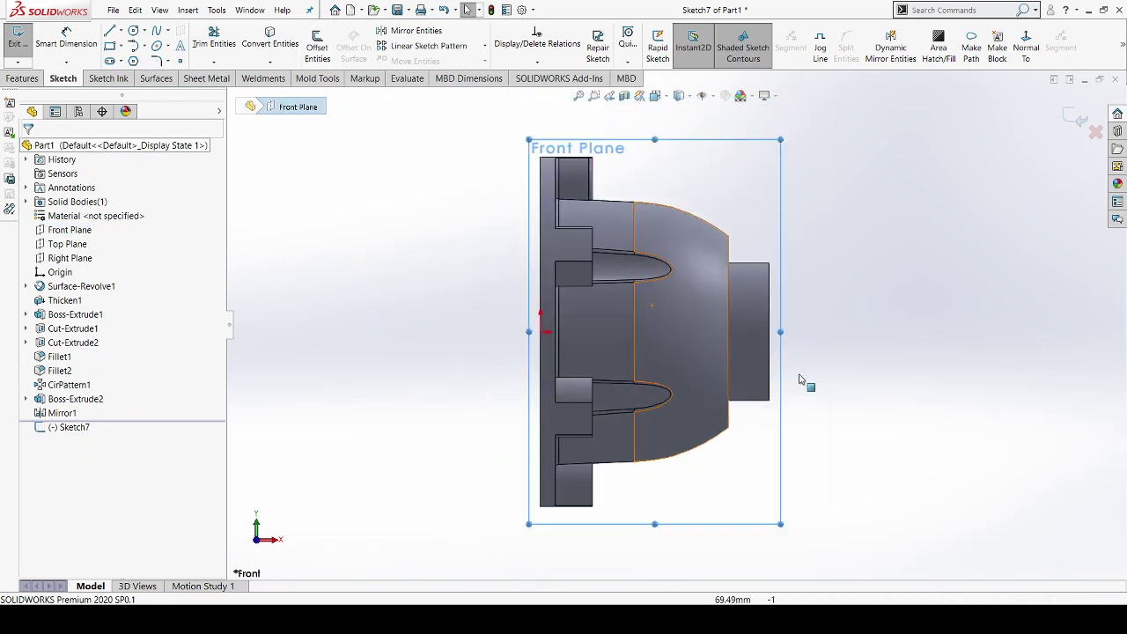
scroll(792, 374, "down", 1)
left_click(109, 30)
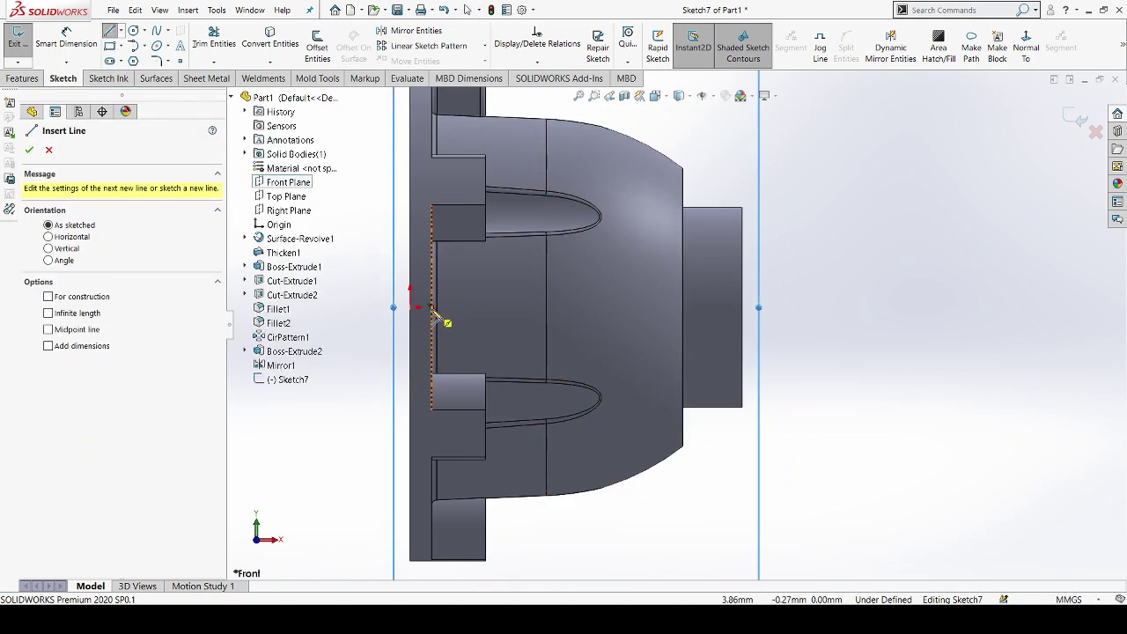
Step: Place an infinite horizontal construction centreline through the origin
left_click(60, 237)
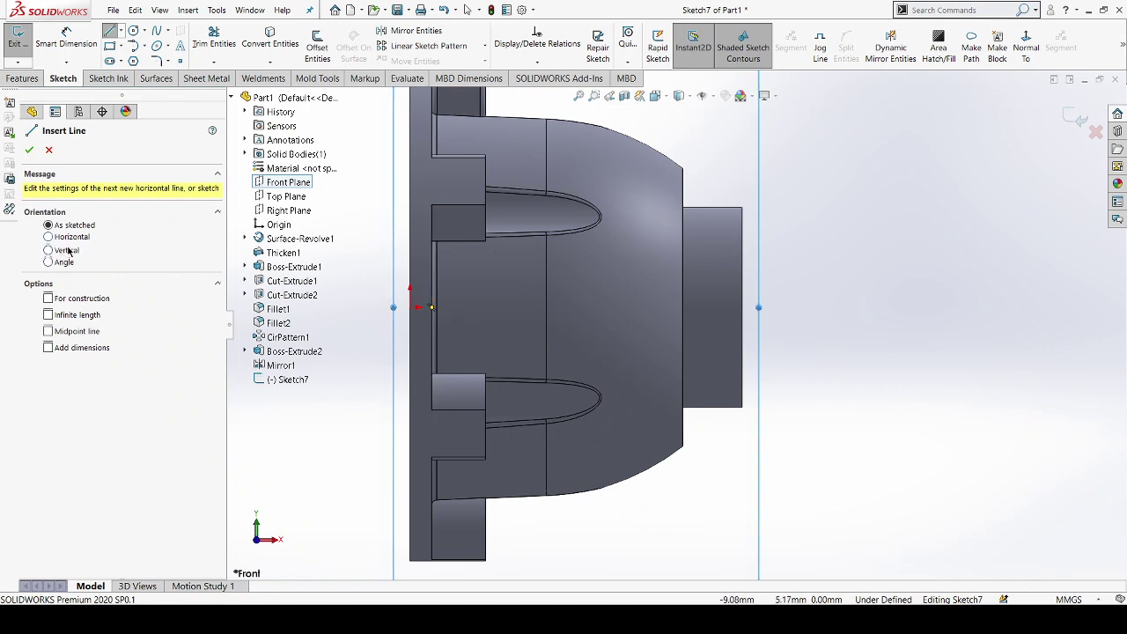
left_click(75, 325)
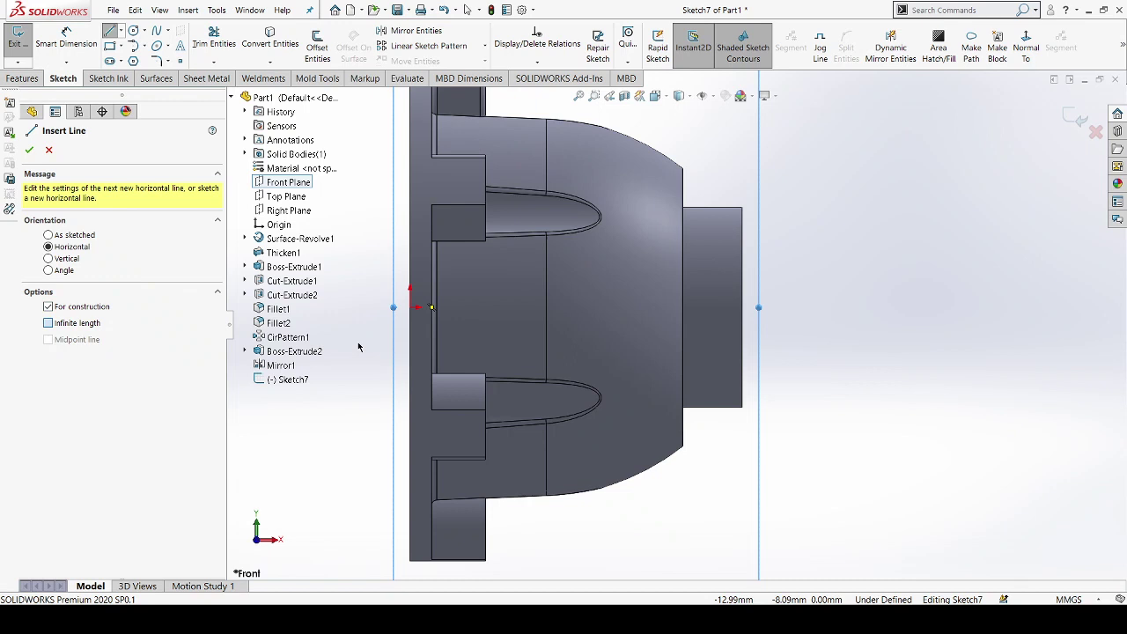
left_click(413, 307)
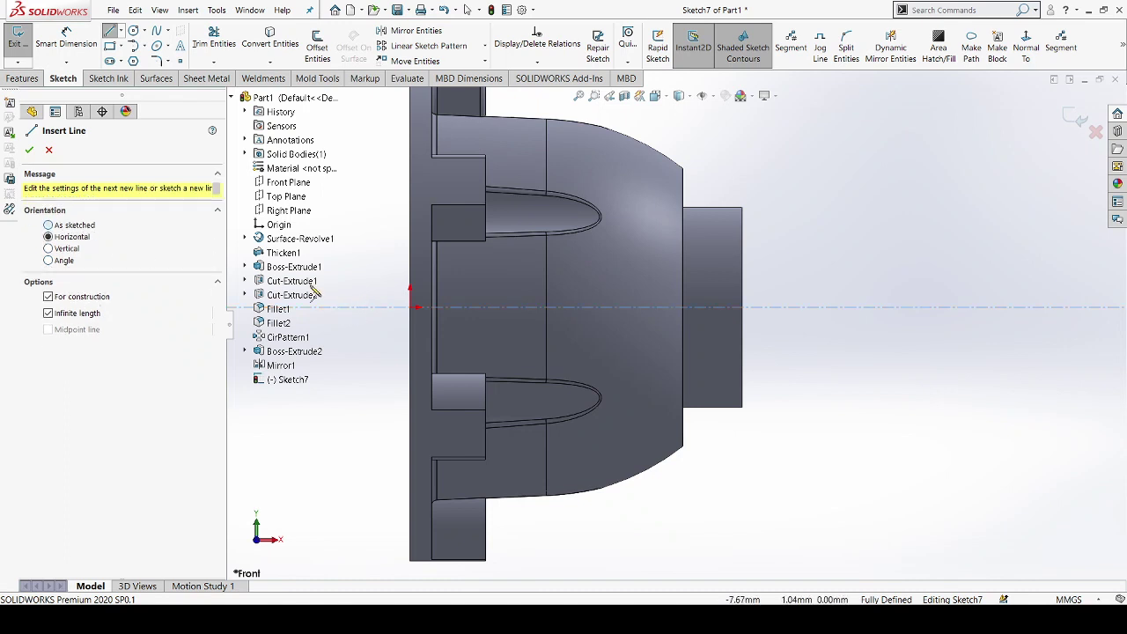
Step: Draw a solid vertical line 11 mm up from the origin along the flange face
left_click(62, 249)
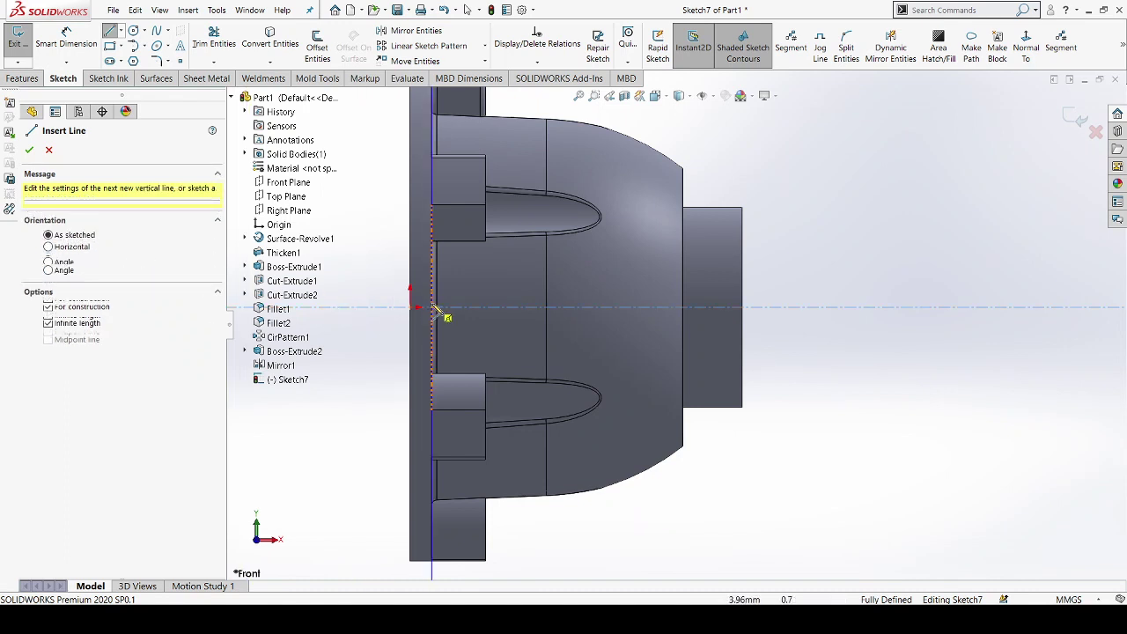
left_click(79, 309)
left_click(81, 324)
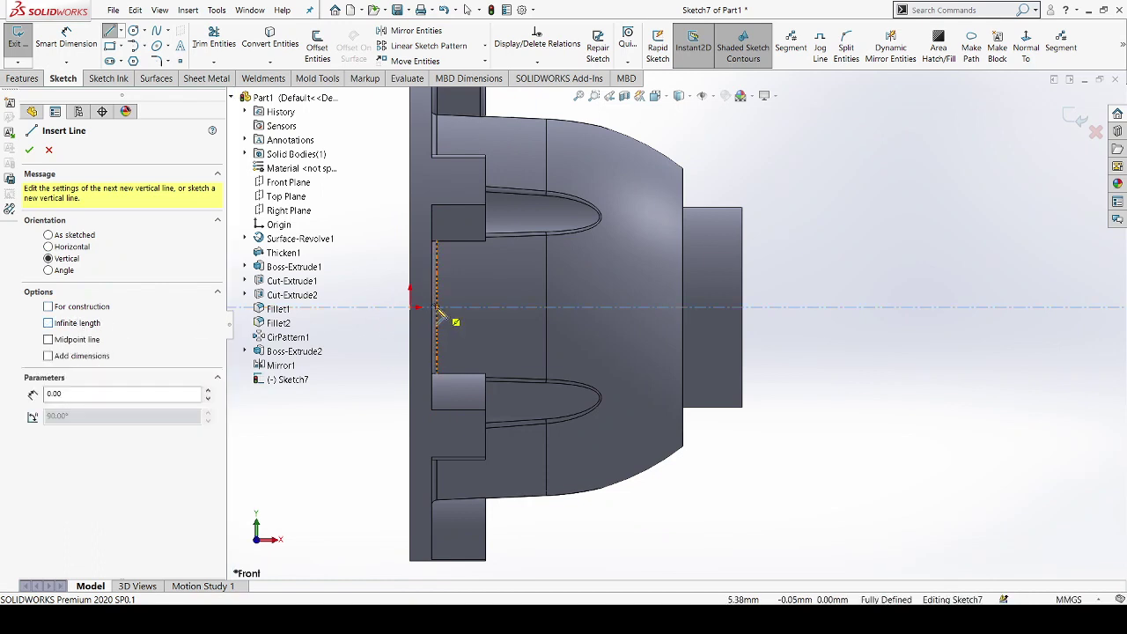
left_click_drag(438, 314, 438, 247)
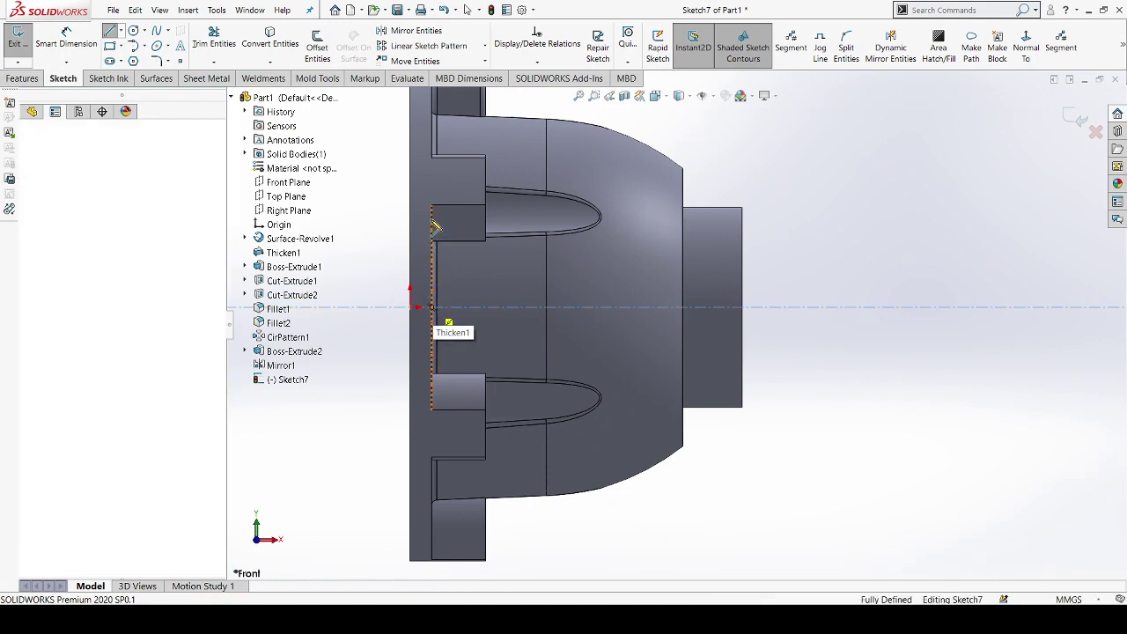
left_click(433, 219)
type("11")
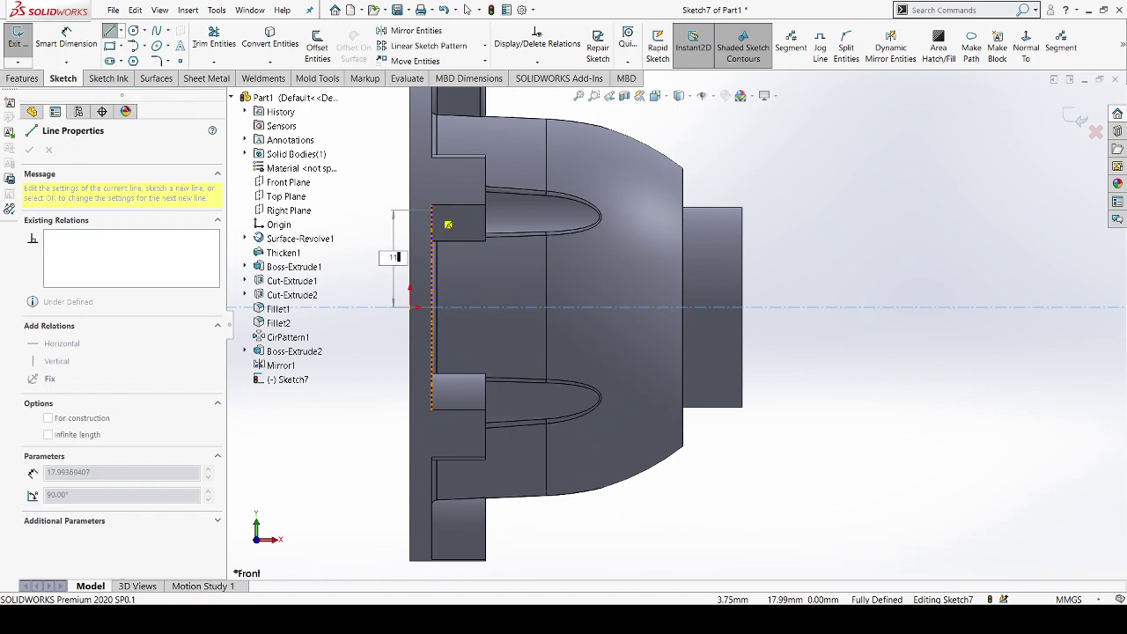
key("Return")
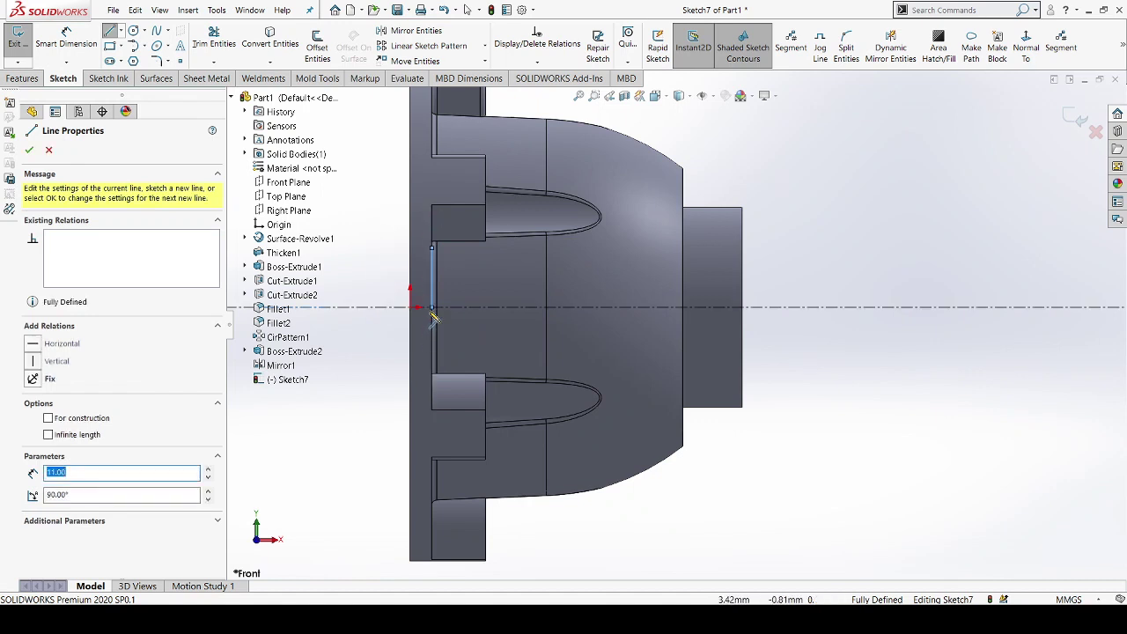
left_click(30, 149)
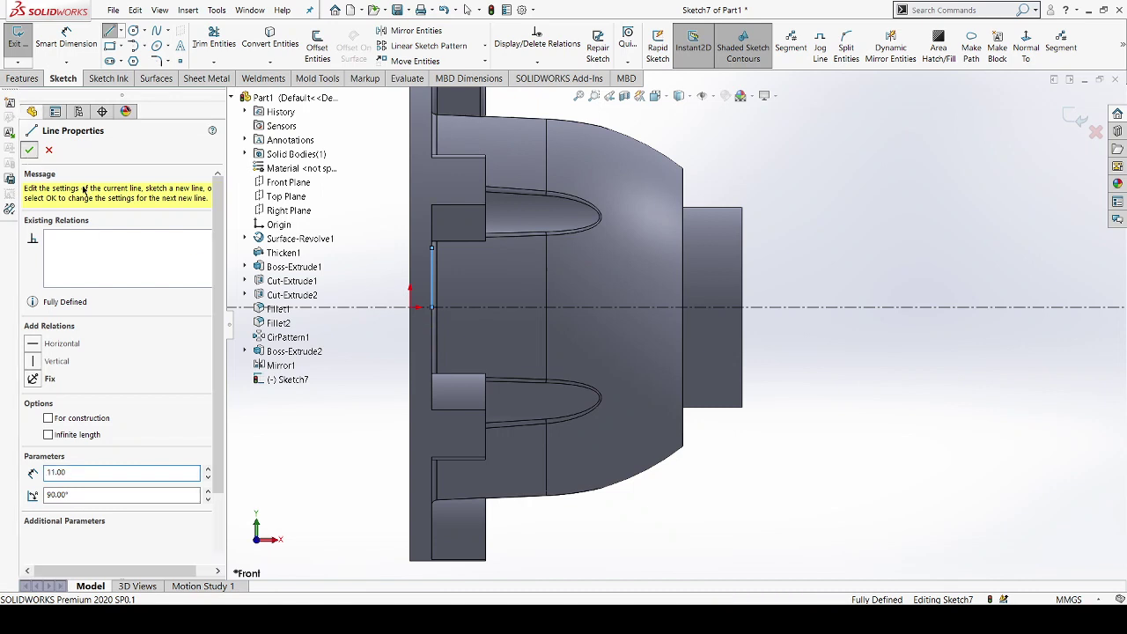
key("Escape")
Step: Draw a vertical line 11 mm down from the origin, then select the top endpoint
left_click(432, 306)
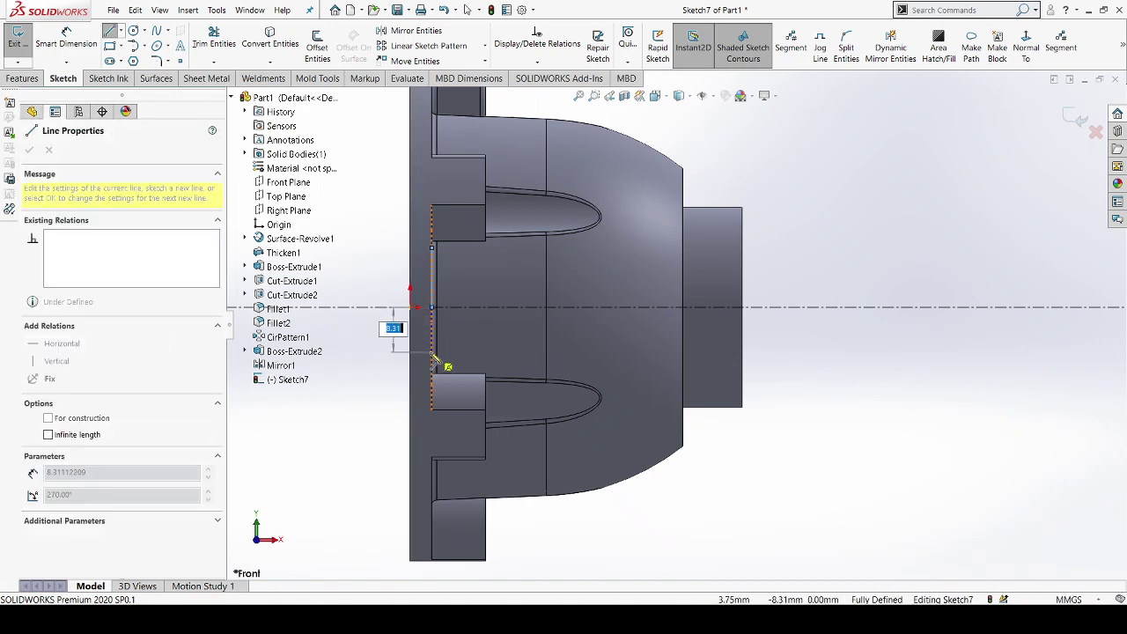
type("11")
key("Return")
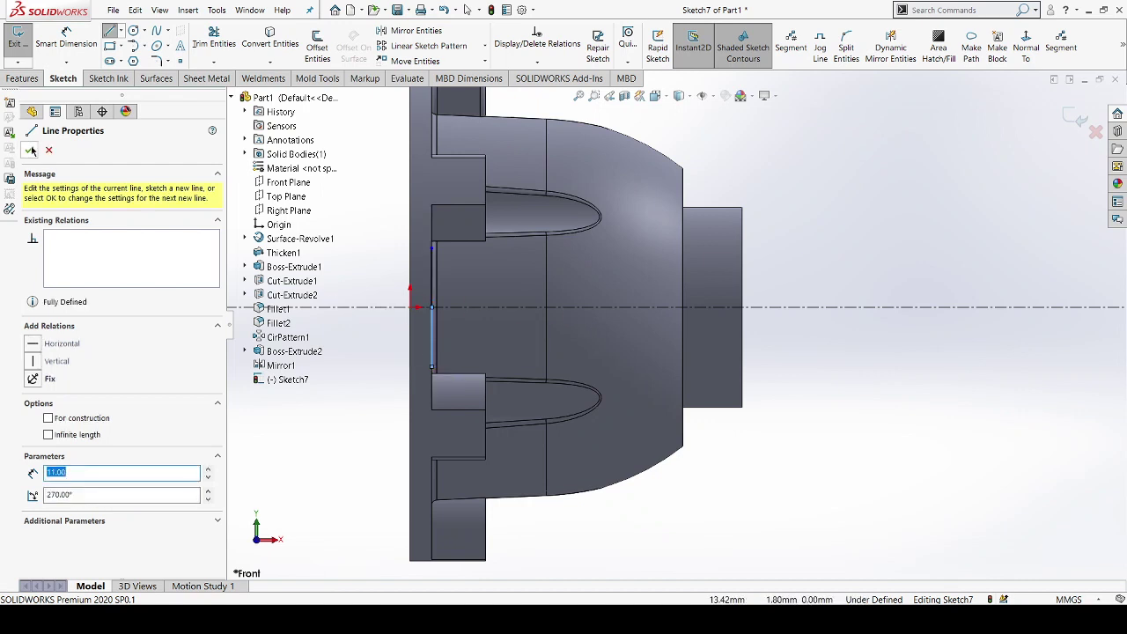
left_click(31, 151)
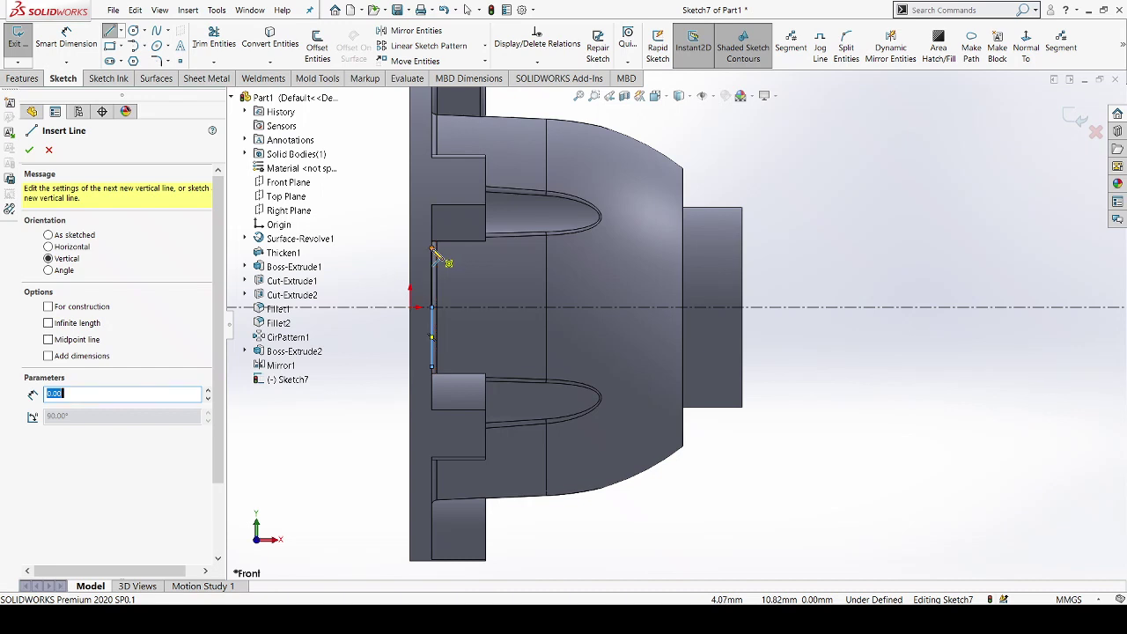
key("Escape")
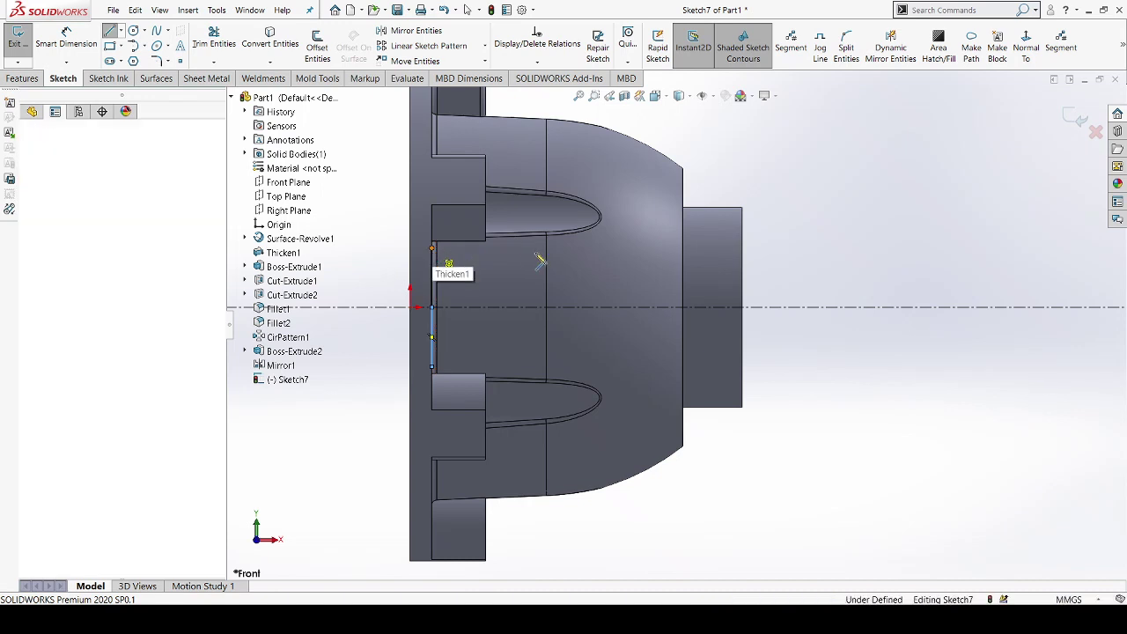
left_click(537, 260)
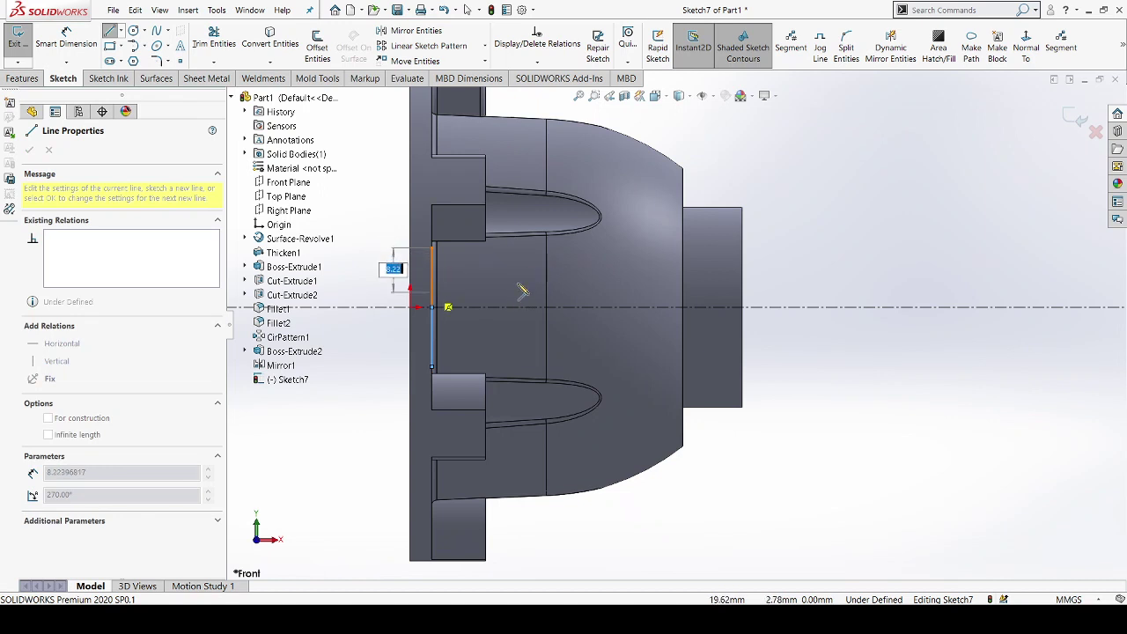
key("Escape")
key("Escape")
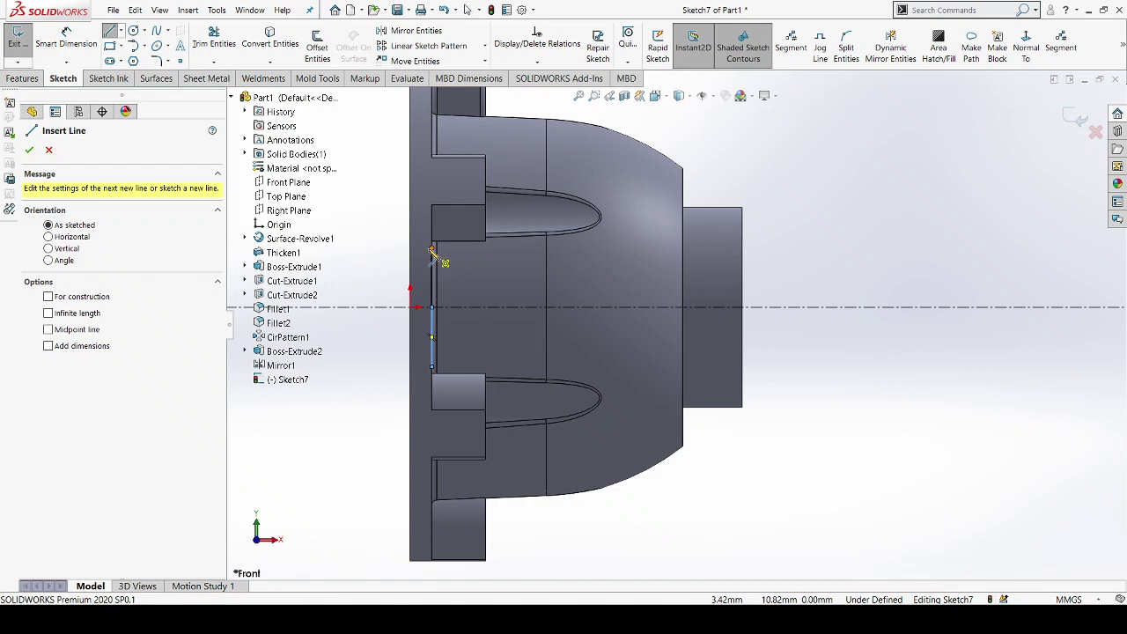
left_click(431, 250)
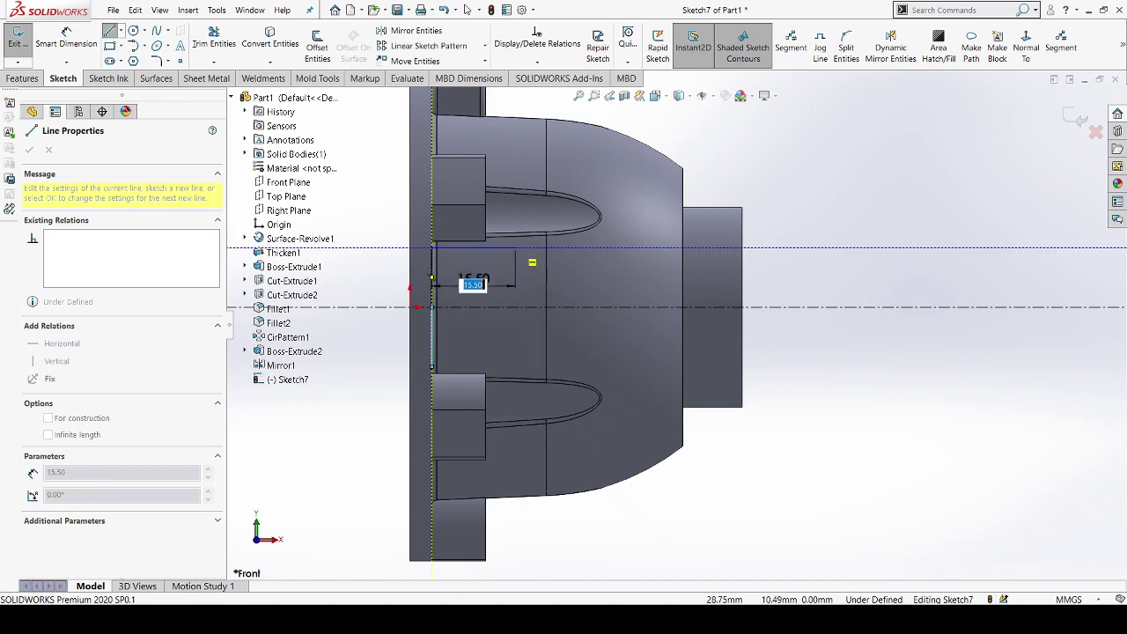
Step: Draw 15.50 mm horizontal lines from the top and bottom ends of the vertical line
left_click(431, 248)
key("Escape")
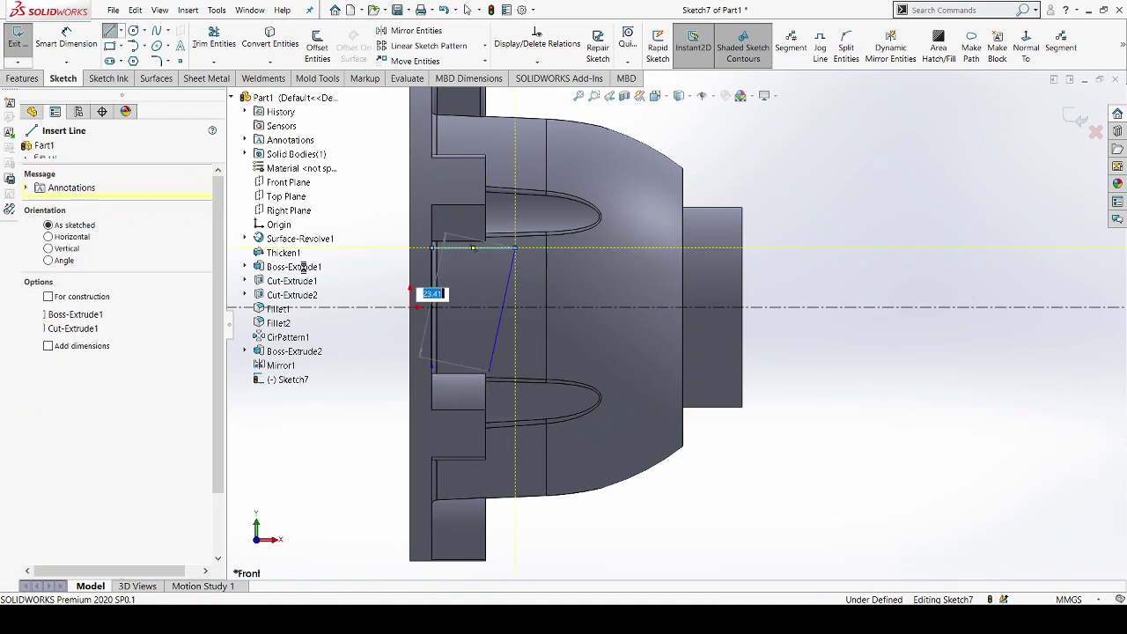
key("Escape")
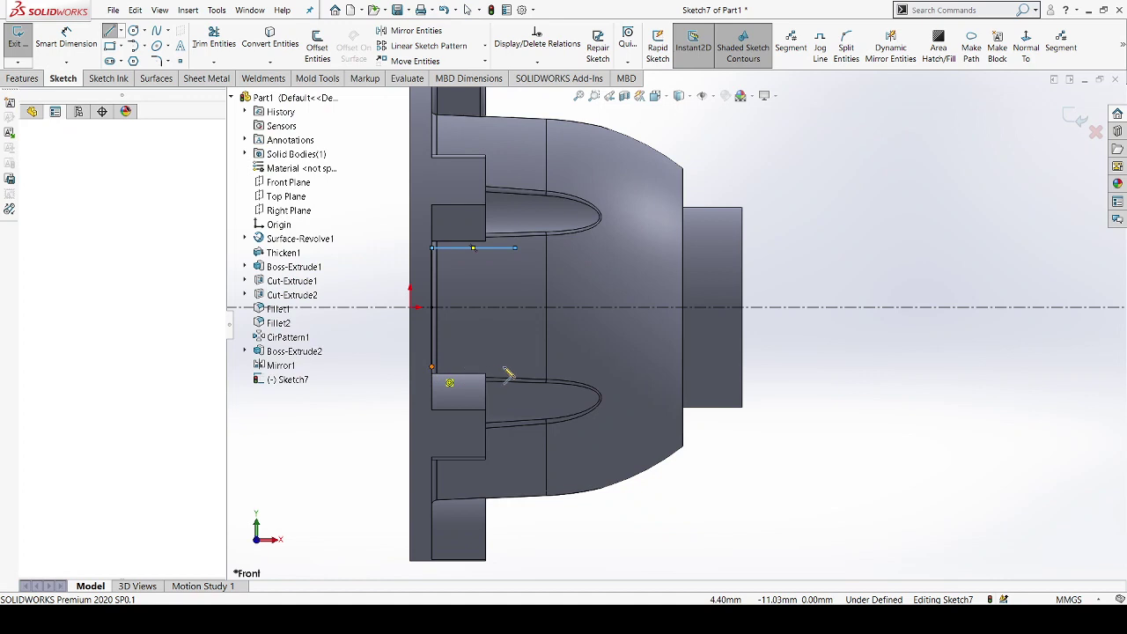
left_click(432, 366)
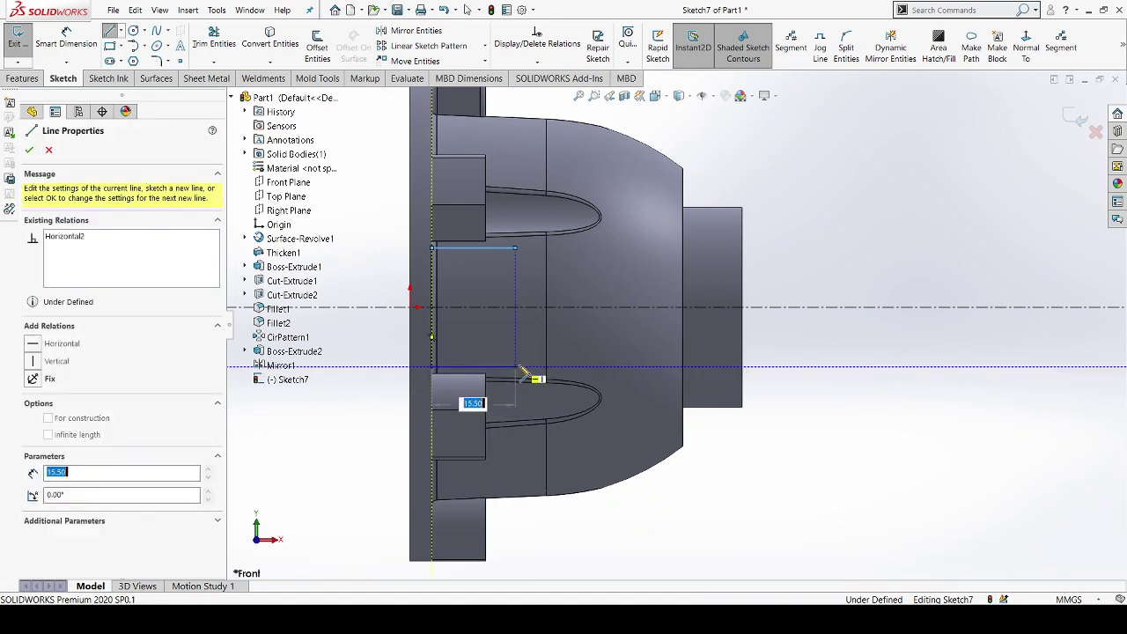
left_click(519, 366)
key("Escape")
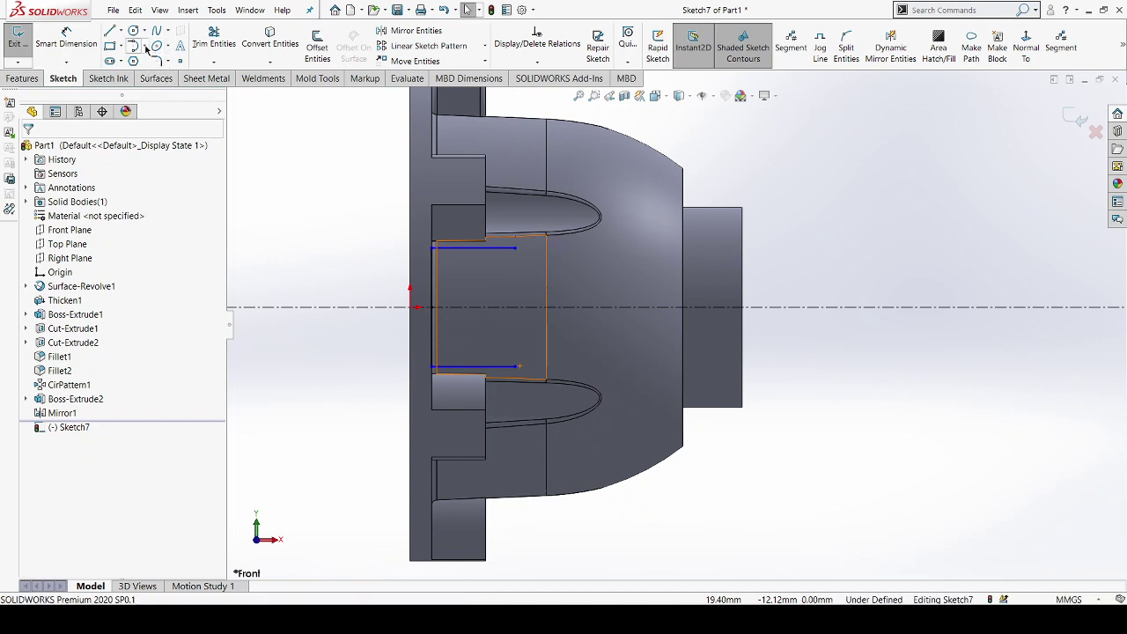
Step: Join the line ends with an R11 three-point arc and move the R11.00 label beside it
key("a")
left_click(516, 248)
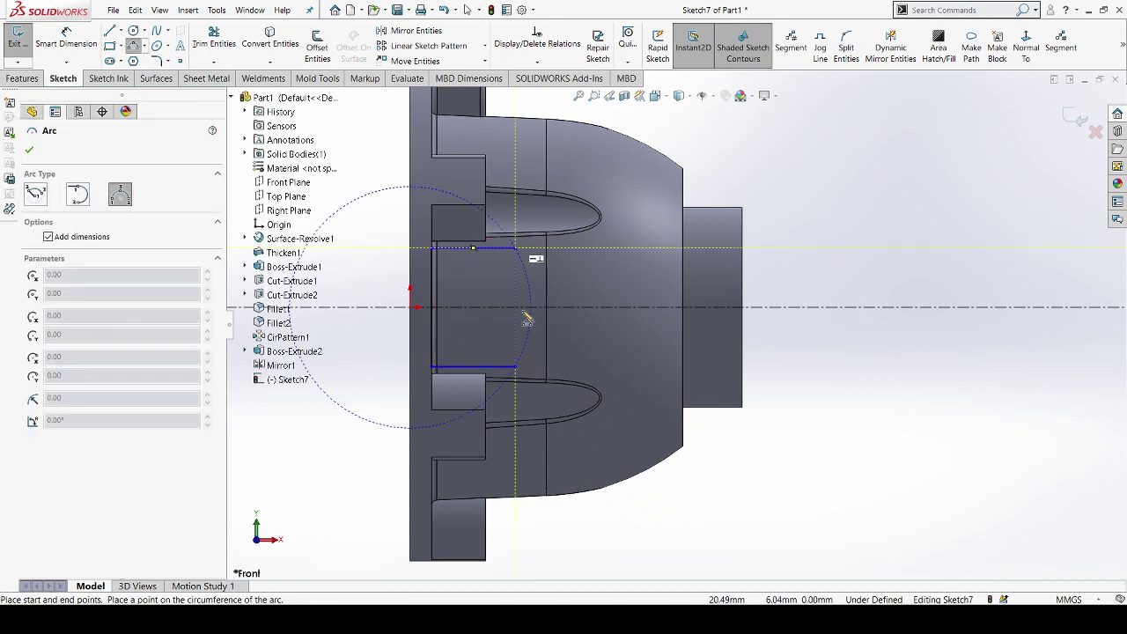
left_click(517, 366)
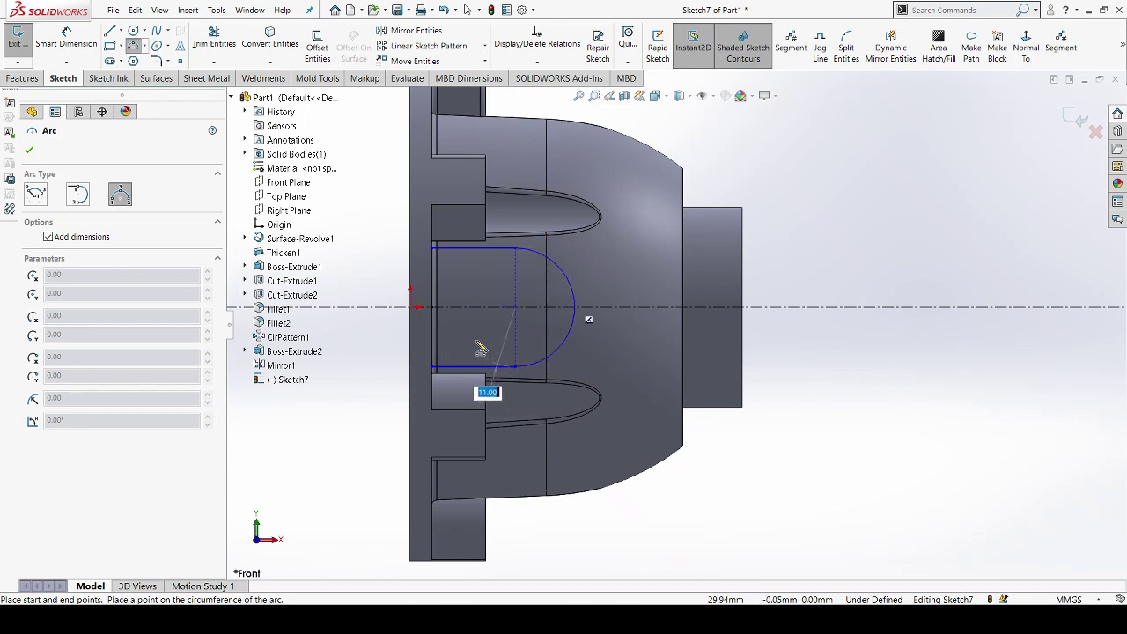
key("Return")
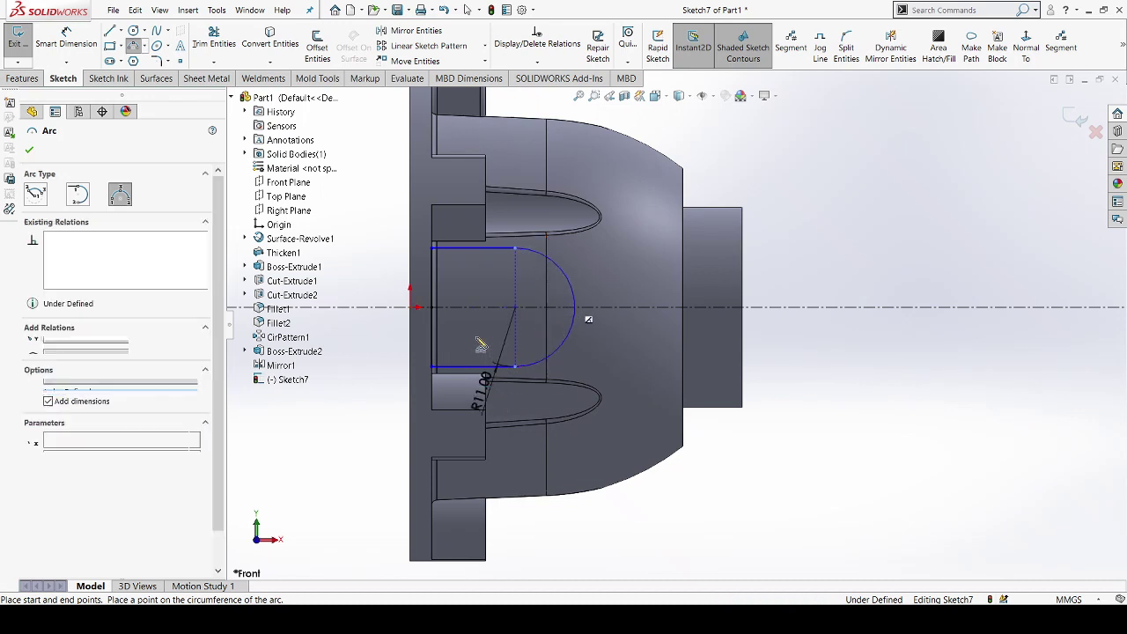
key("Escape")
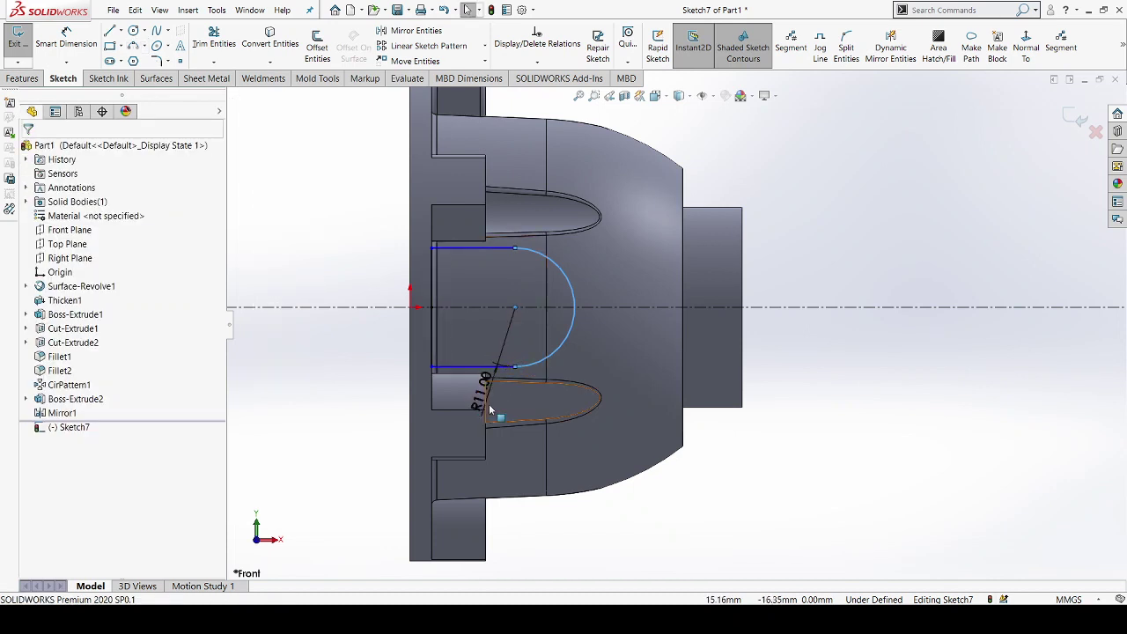
scroll(443, 426, "down", 1)
left_click_drag(486, 393, 571, 338)
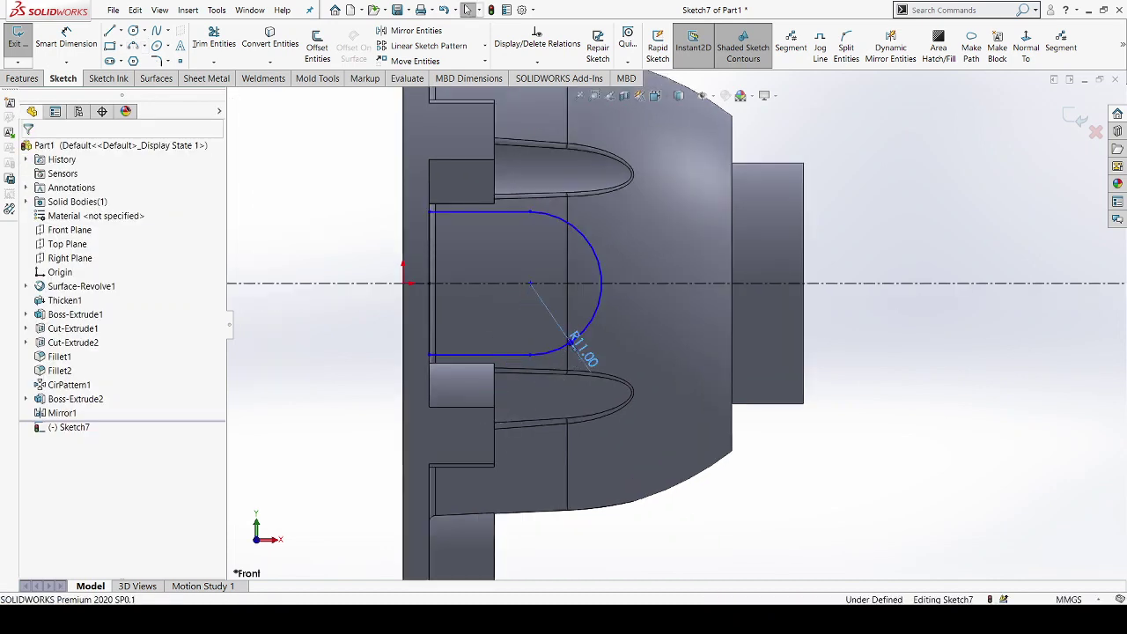
key("Escape")
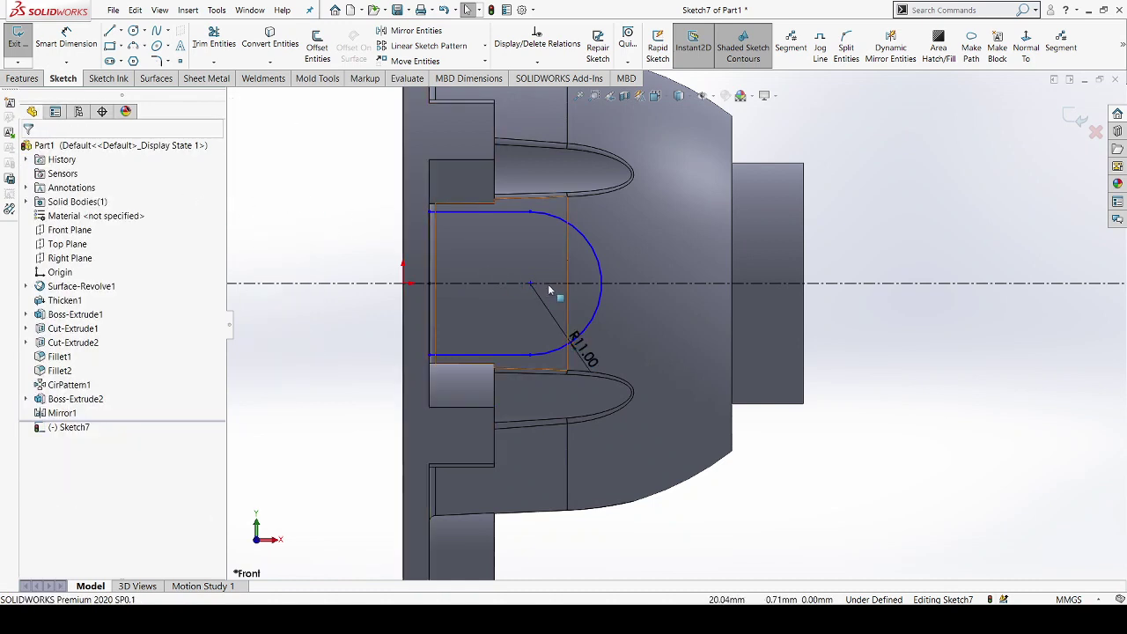
scroll(551, 287, "down", 1)
scroll(505, 293, "up", 1)
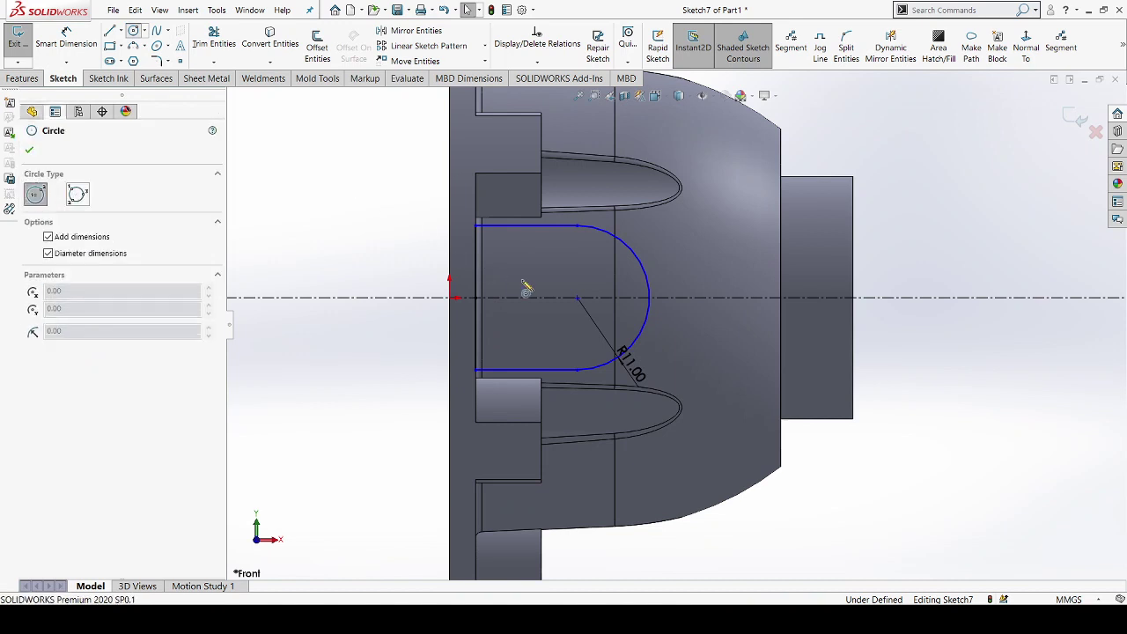
Step: Add a Ø13 circle centred on the arc's centre
left_click(577, 296)
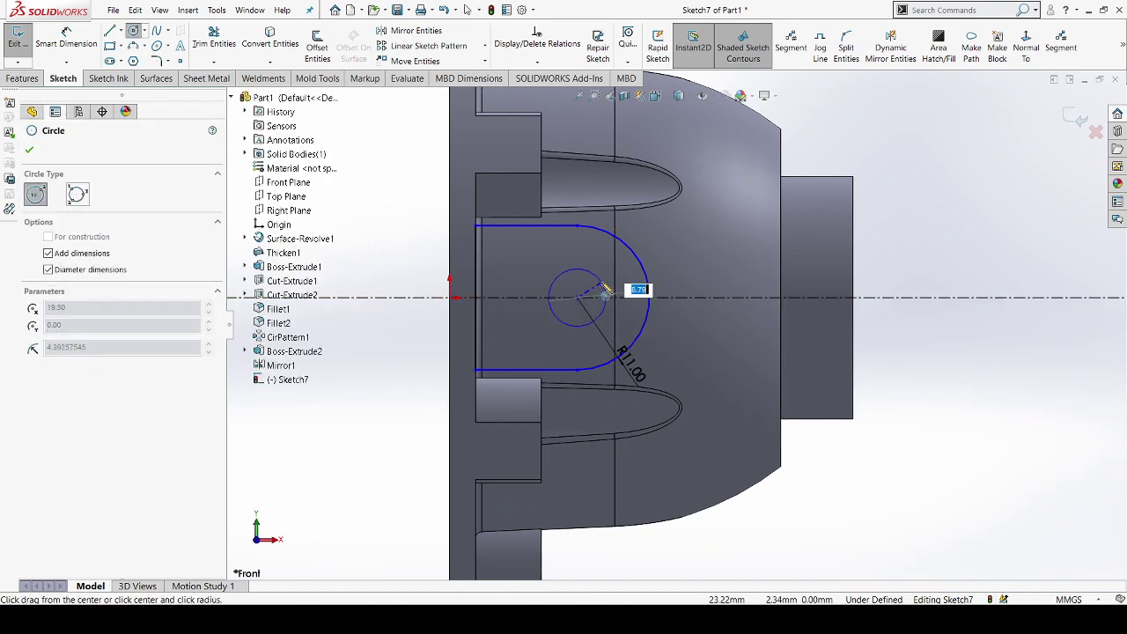
key("Return")
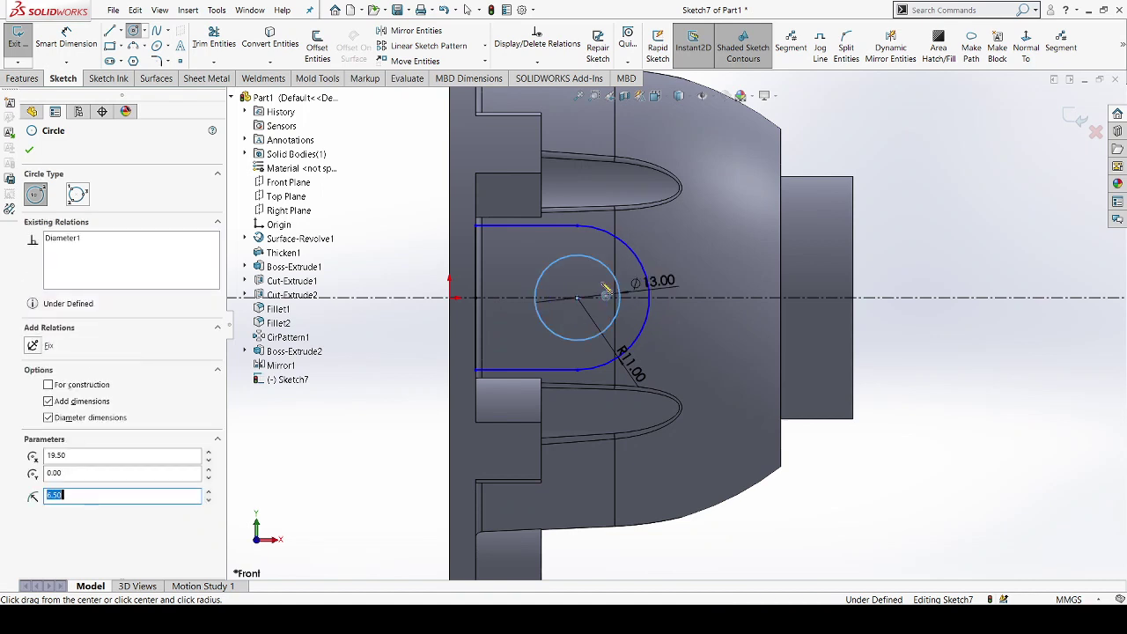
key("Escape")
Step: Dimension the top line at 15.50 and the arc at R11.00, and reposition the Ø13.00 label
left_click(68, 49)
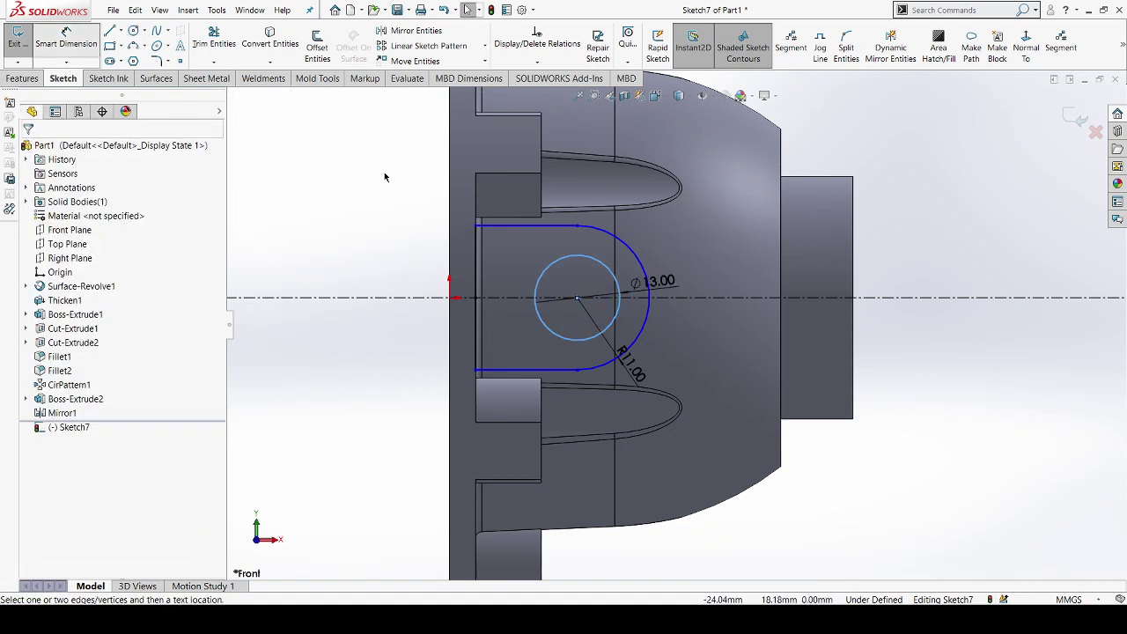
left_click(528, 214)
left_click(533, 192)
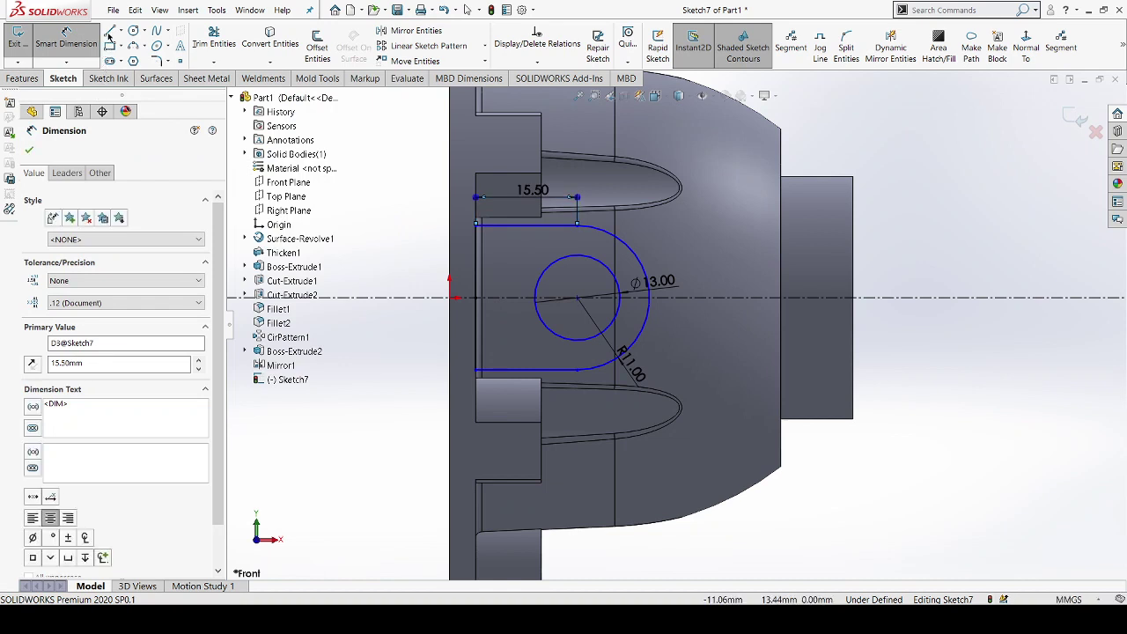
key("Escape")
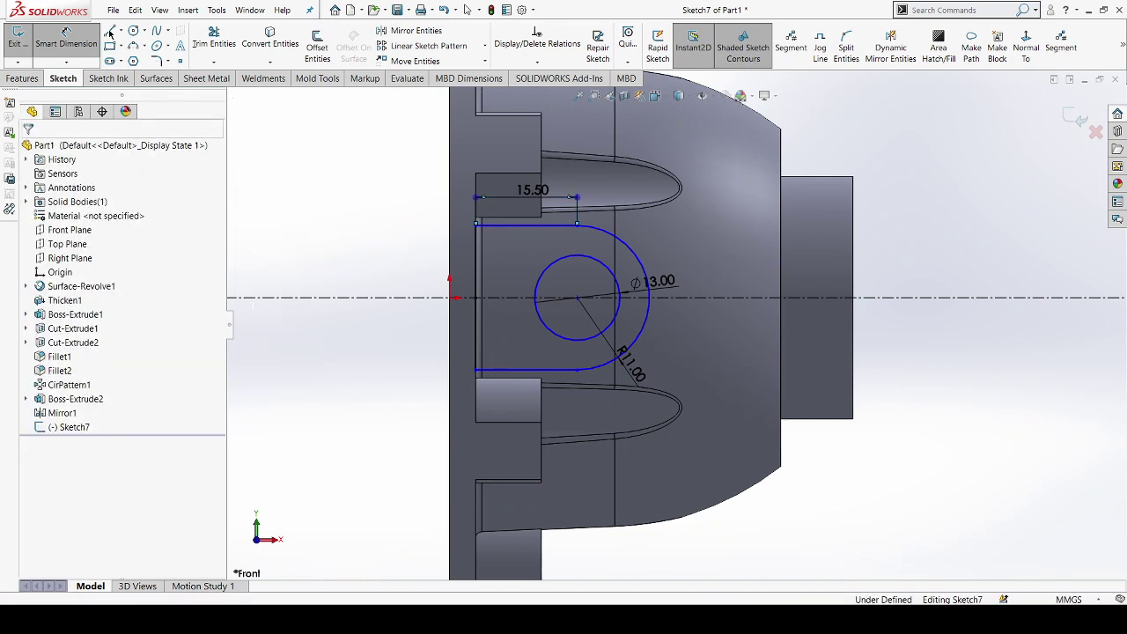
left_click(66, 39)
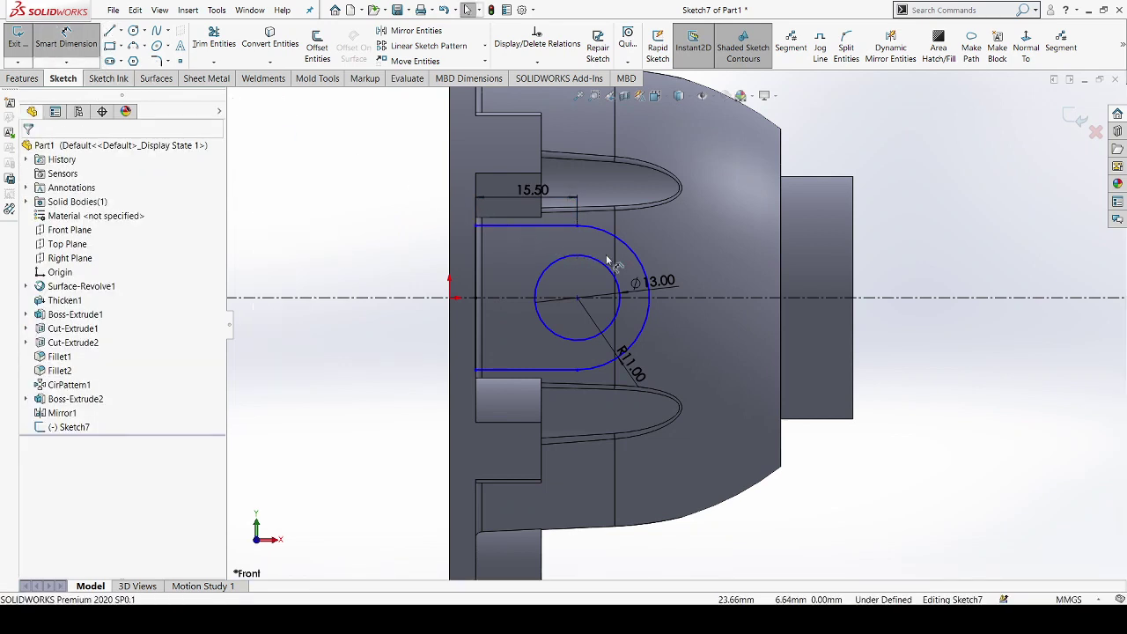
left_click(656, 238)
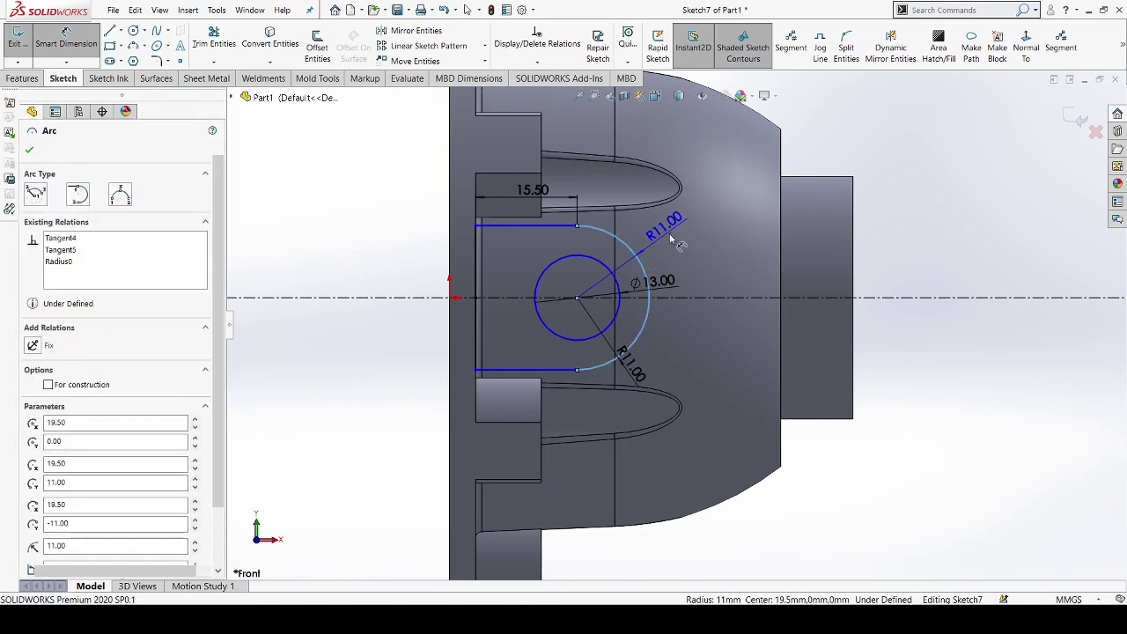
left_click(677, 242)
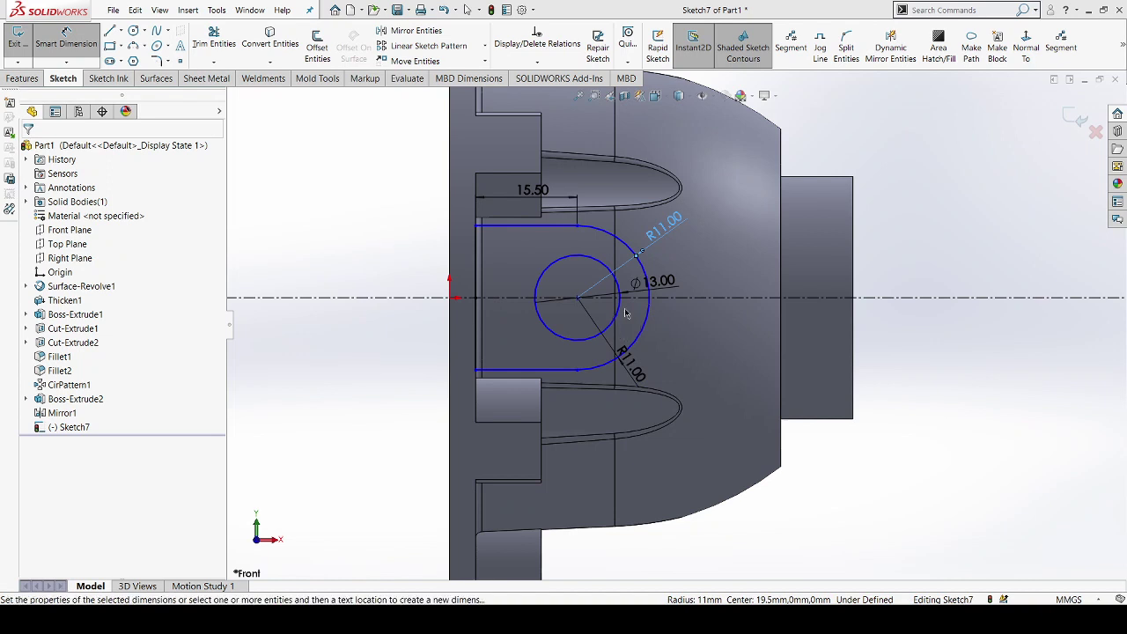
left_click(651, 283)
key("Escape")
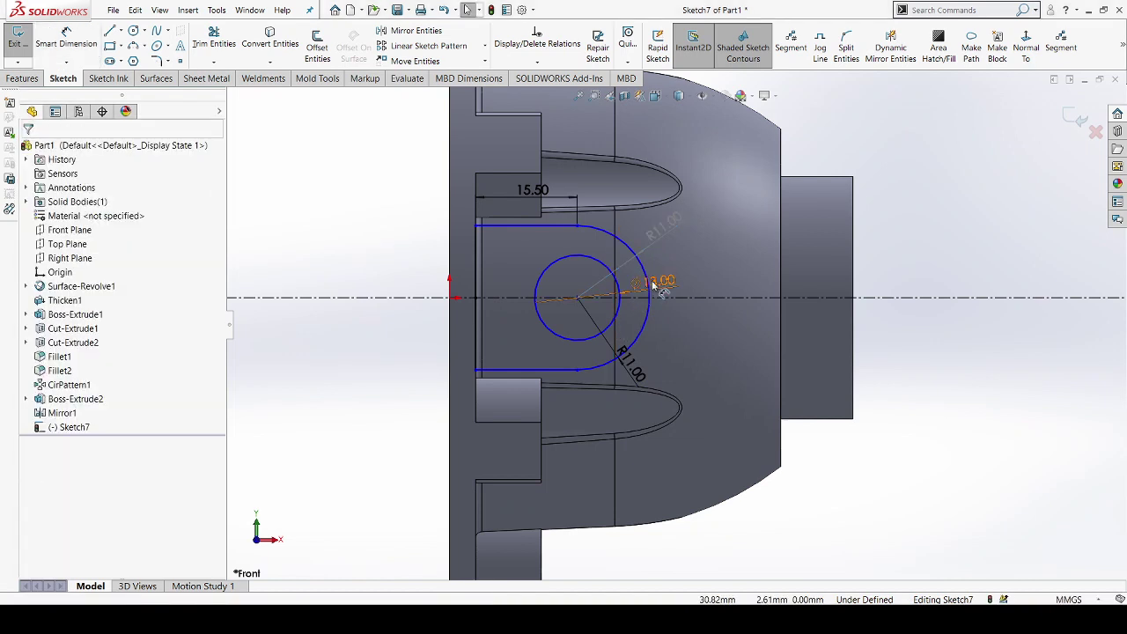
left_click_drag(653, 282, 697, 275)
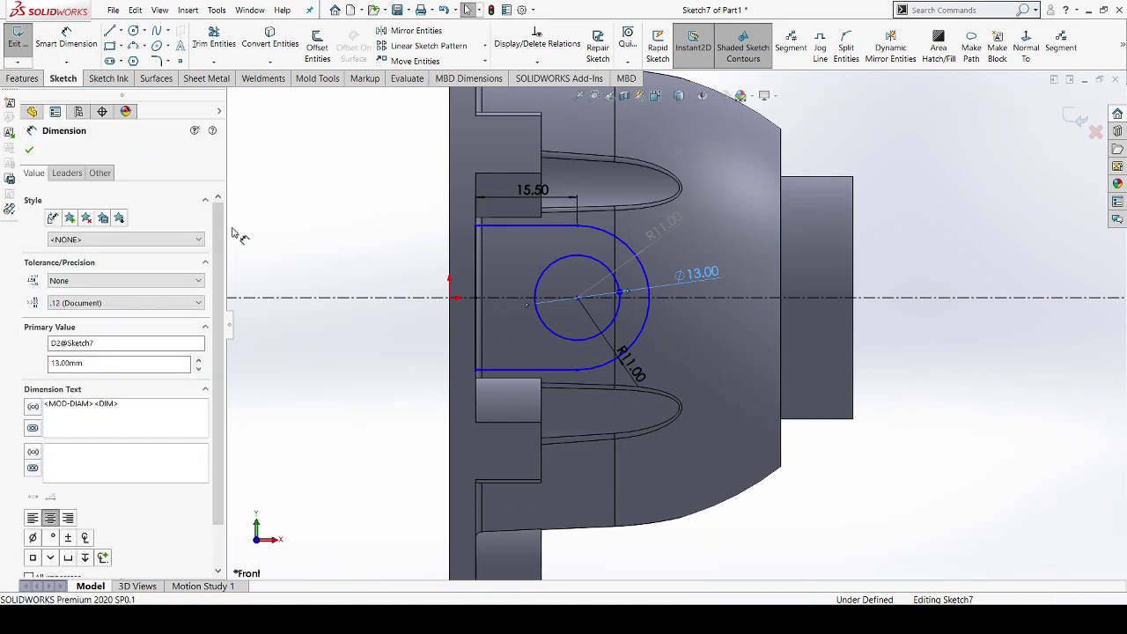
Step: Pan and zoom around Sketch7 to check the U-shaped lug outline and Ø13 hole
left_click(304, 244)
mouse_move(325, 231)
middle_mouse_down()
mouse_move(566, 286)
mouse_move(692, 293)
middle_mouse_up()
scroll(509, 269, "down", 2)
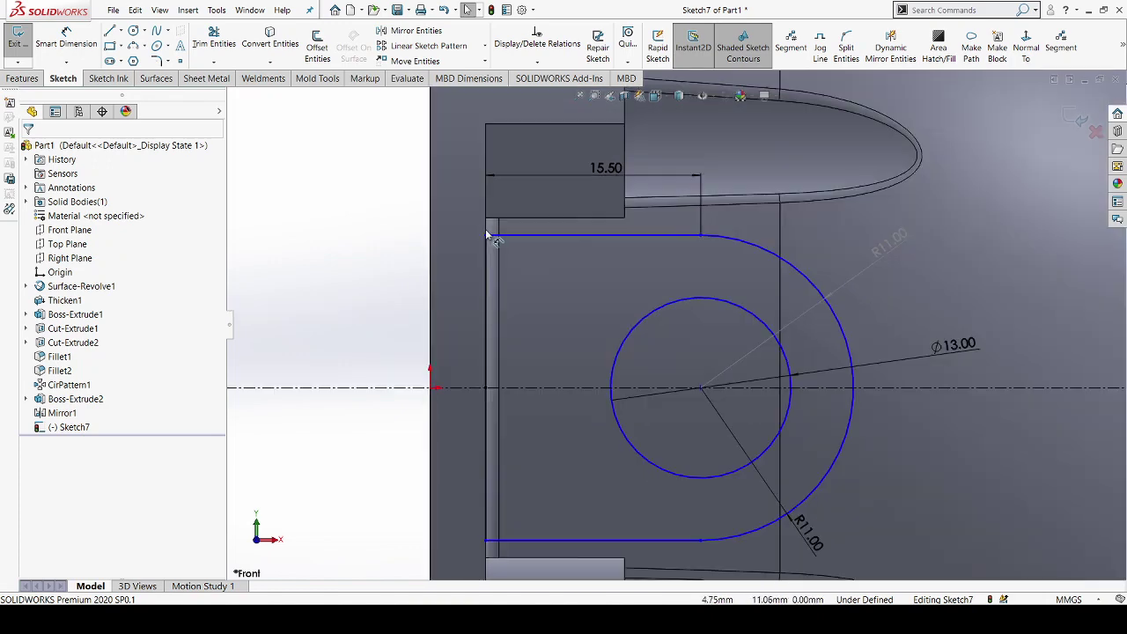
scroll(506, 262, "down", 2)
scroll(505, 256, "down", 3)
scroll(506, 253, "up", 1)
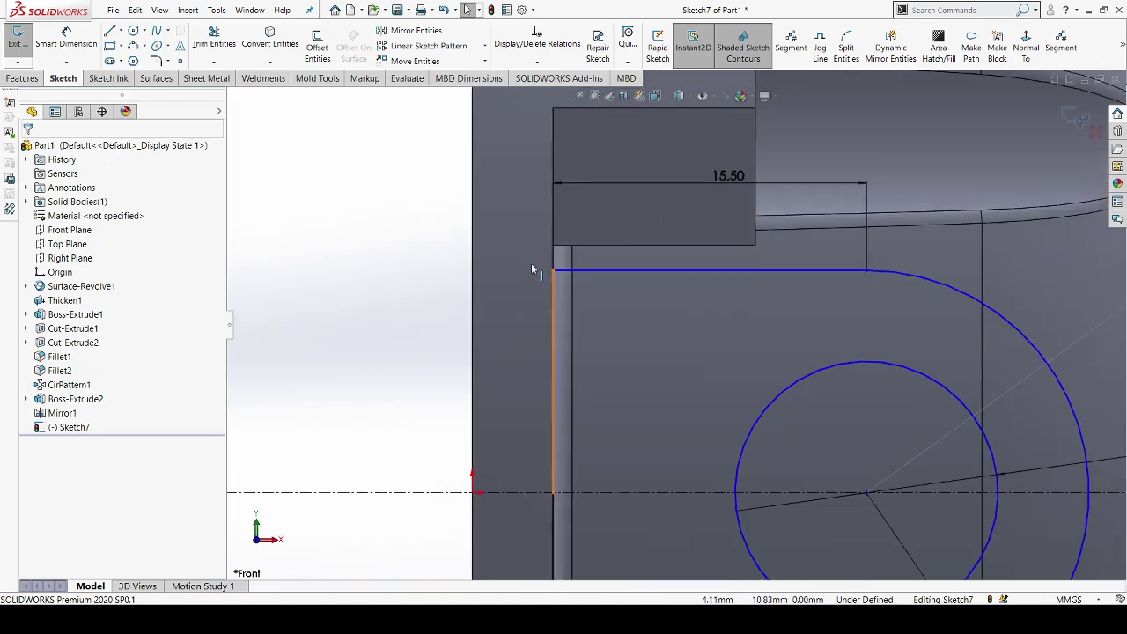
scroll(507, 242, "up", 2)
scroll(507, 235, "up", 1)
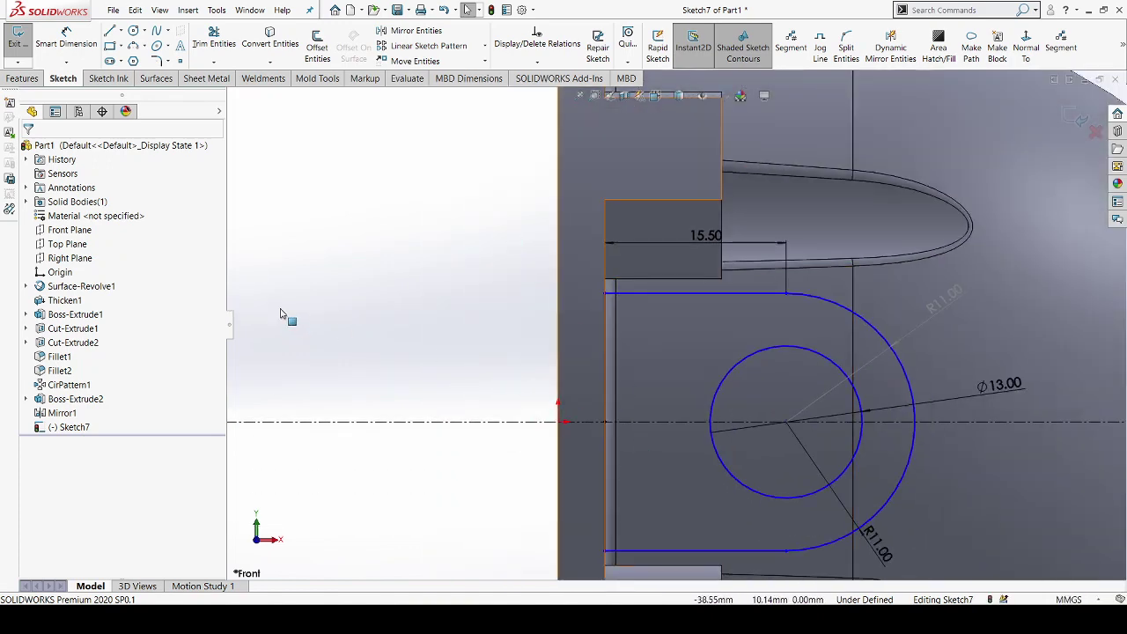
scroll(528, 441, "up", 2)
scroll(905, 462, "down", 1)
scroll(616, 464, "down", 2)
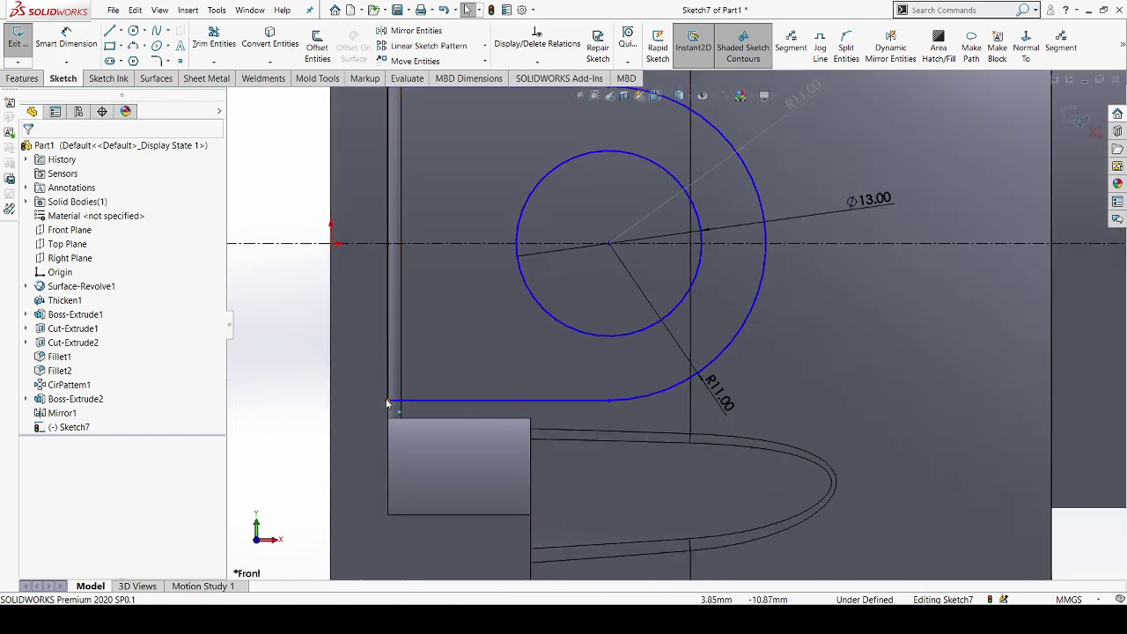
scroll(428, 458, "up", 1)
scroll(427, 460, "up", 1)
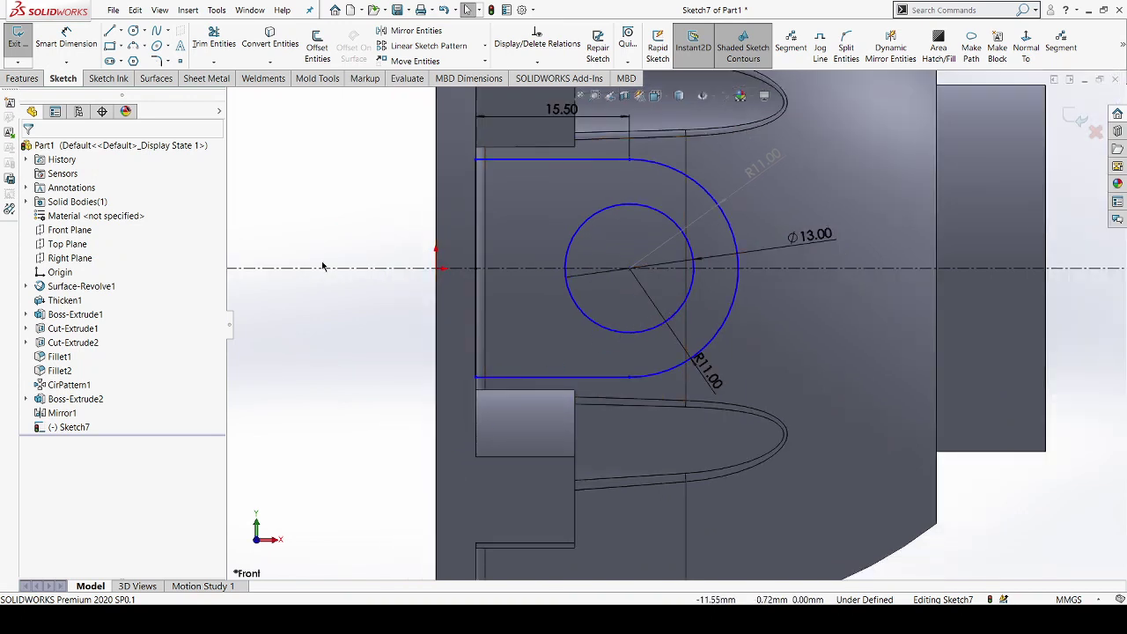
Step: Extrude Sketch7 starting from a 45 mm offset, with the end condition set to Up To Surface
left_click(34, 81)
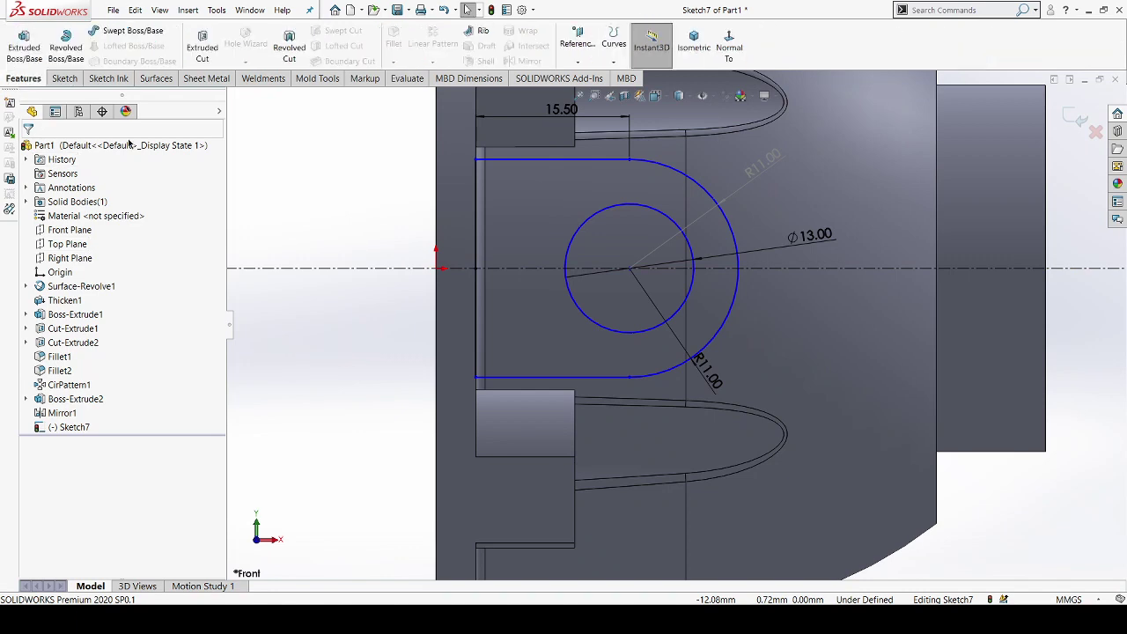
key("z")
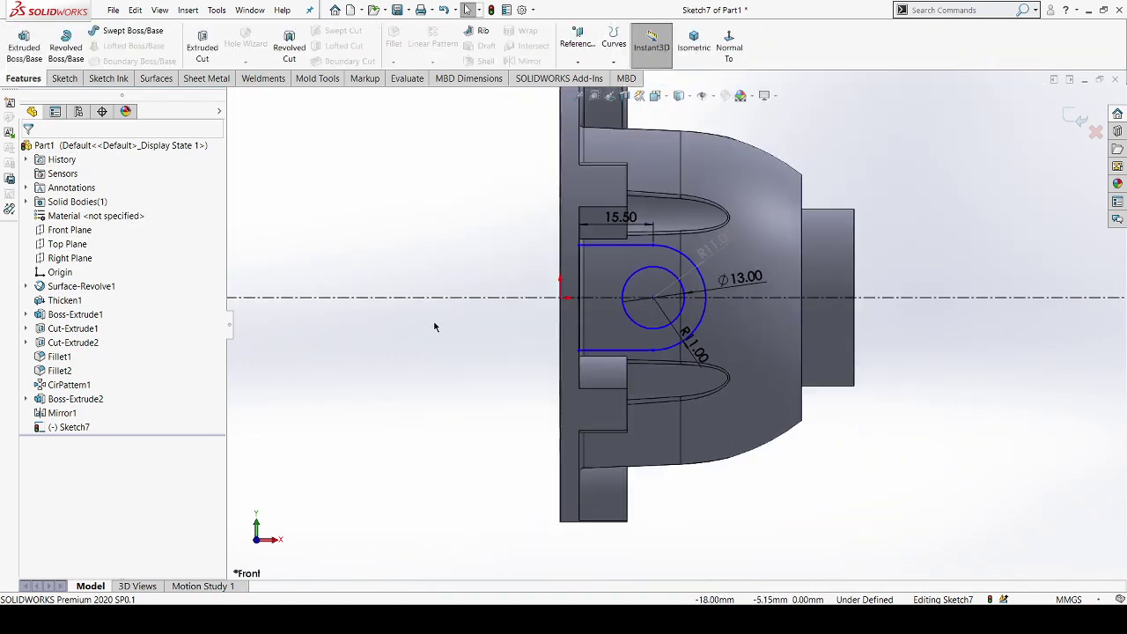
middle_click_drag(453, 299, 531, 329)
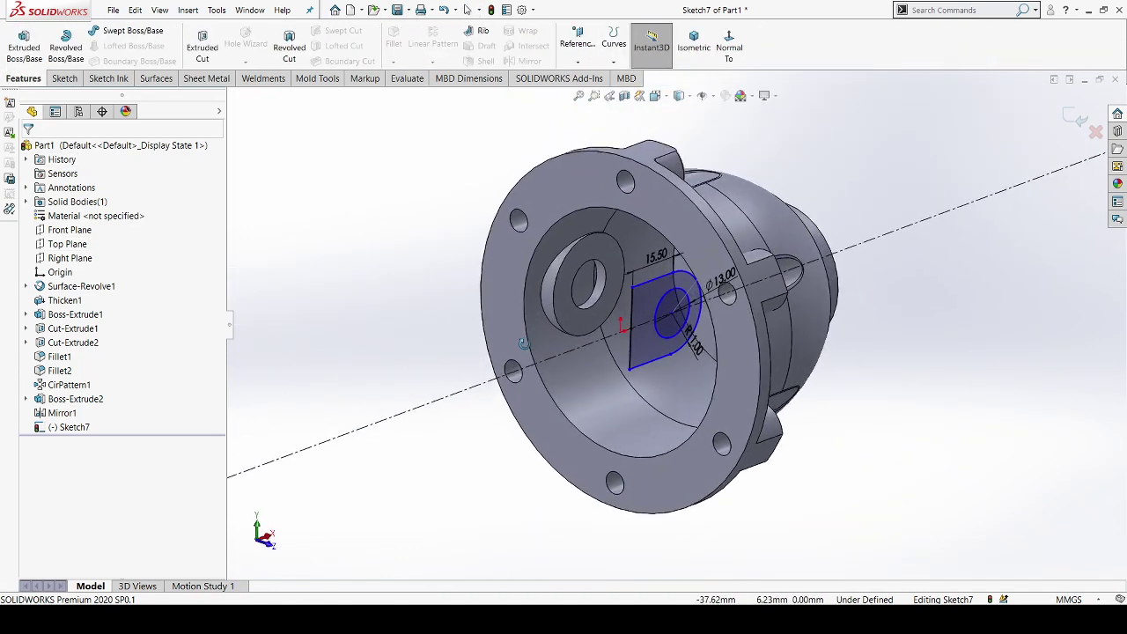
scroll(734, 260, "down", 1)
scroll(734, 259, "down", 2)
scroll(661, 299, "up", 1)
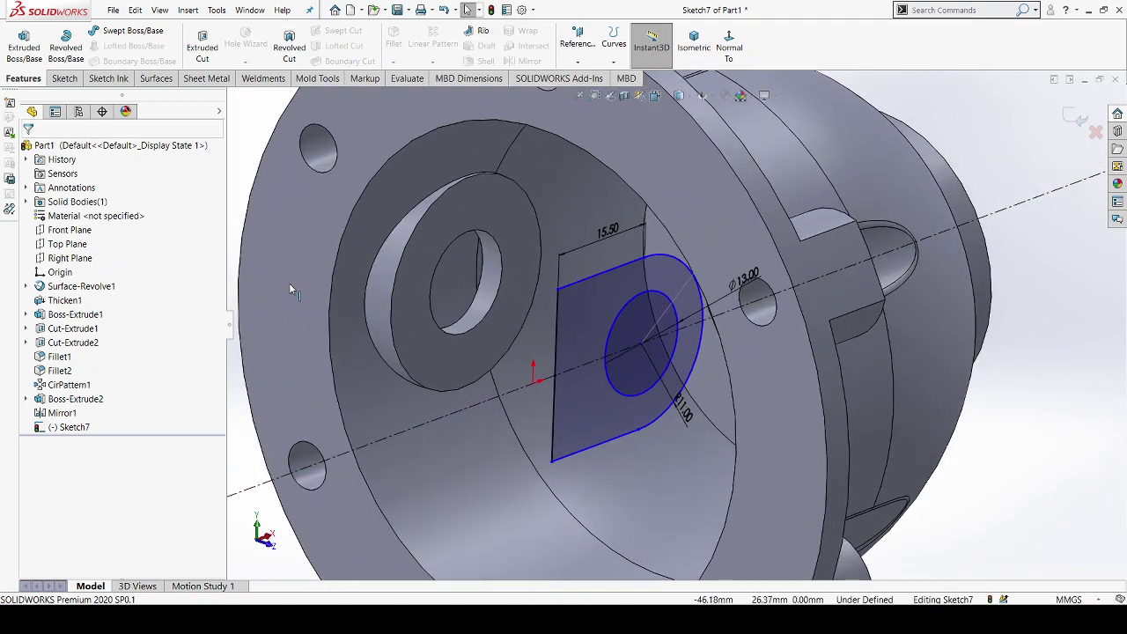
left_click(40, 59)
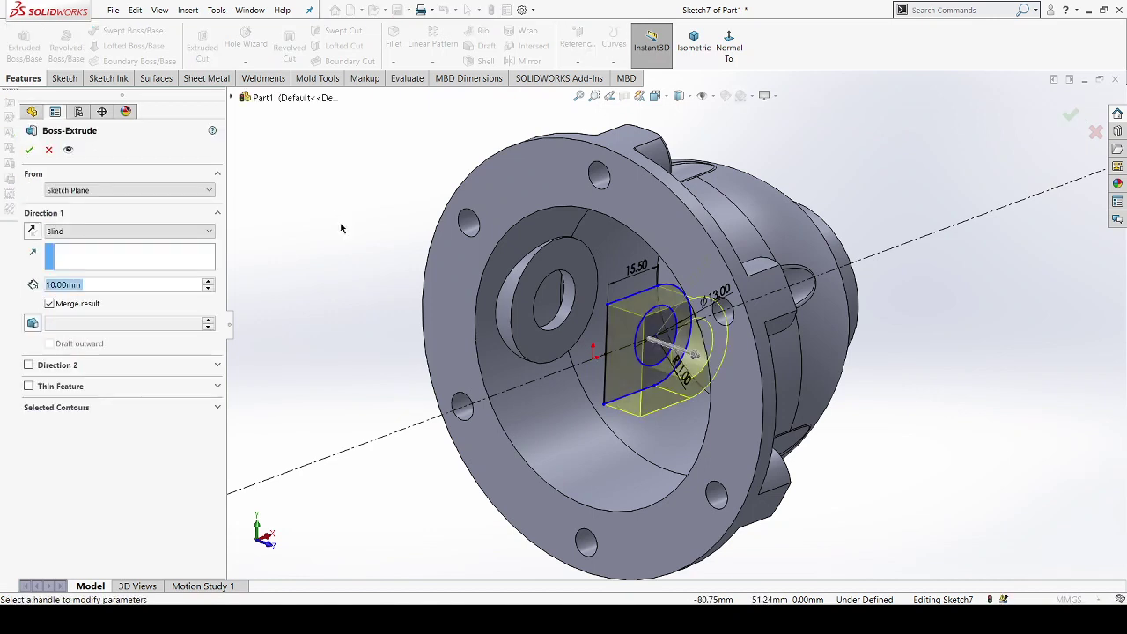
left_click(109, 194)
left_click(107, 227)
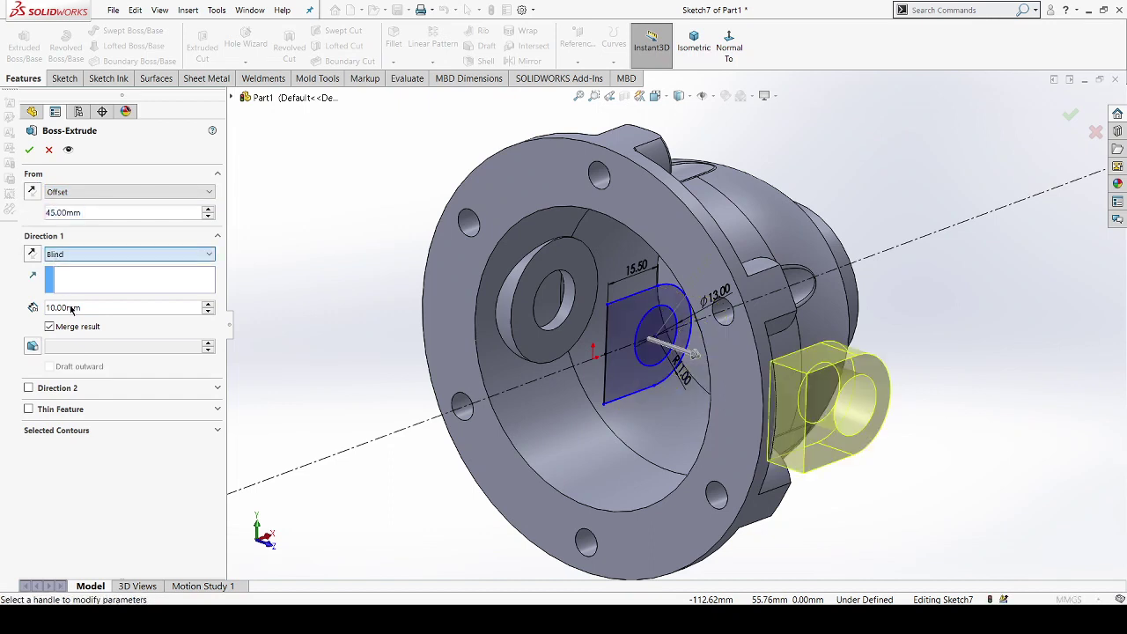
key("Down")
key("Down")
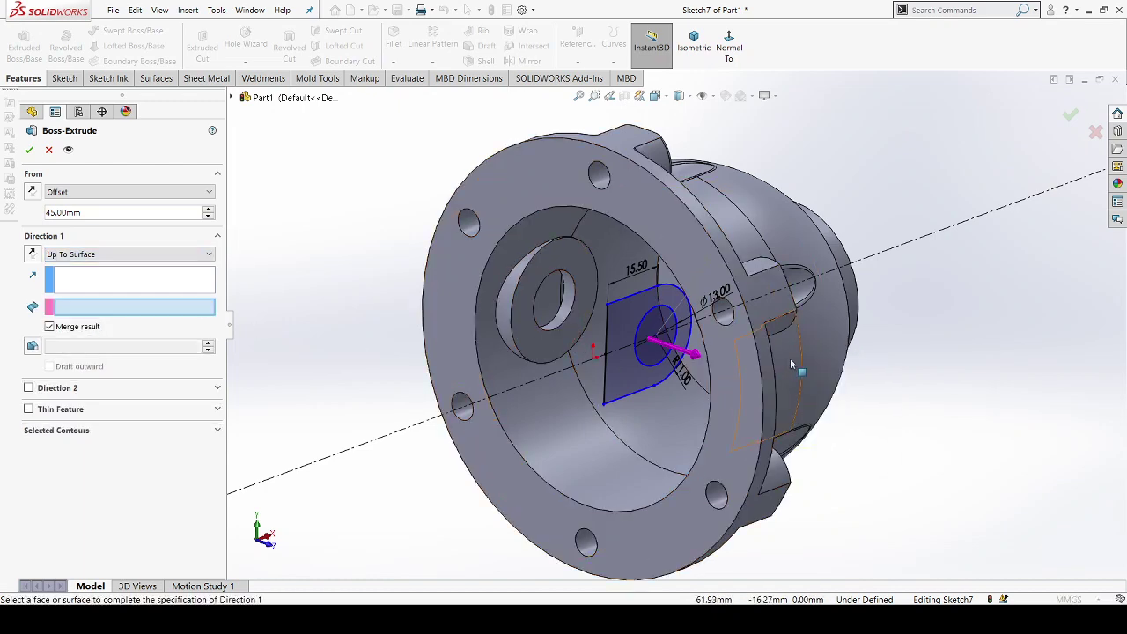
Step: Pick the housing's outer face as the end surface and confirm Boss-Extrude3
left_click(790, 360)
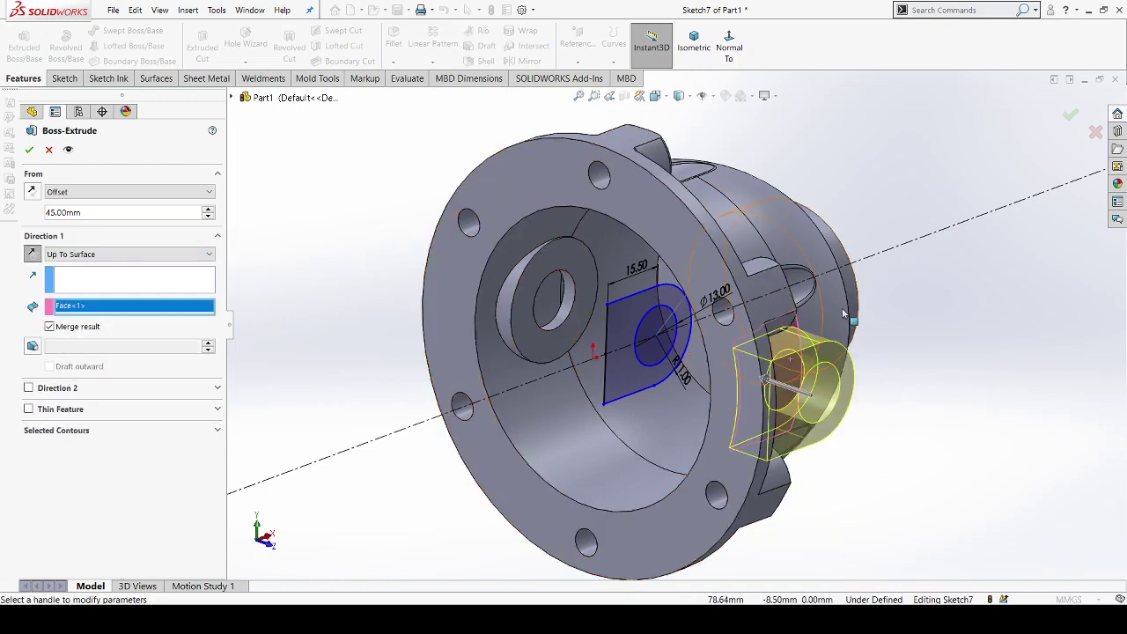
scroll(843, 313, "down", 2)
scroll(843, 313, "up", 2)
scroll(844, 309, "up", 2)
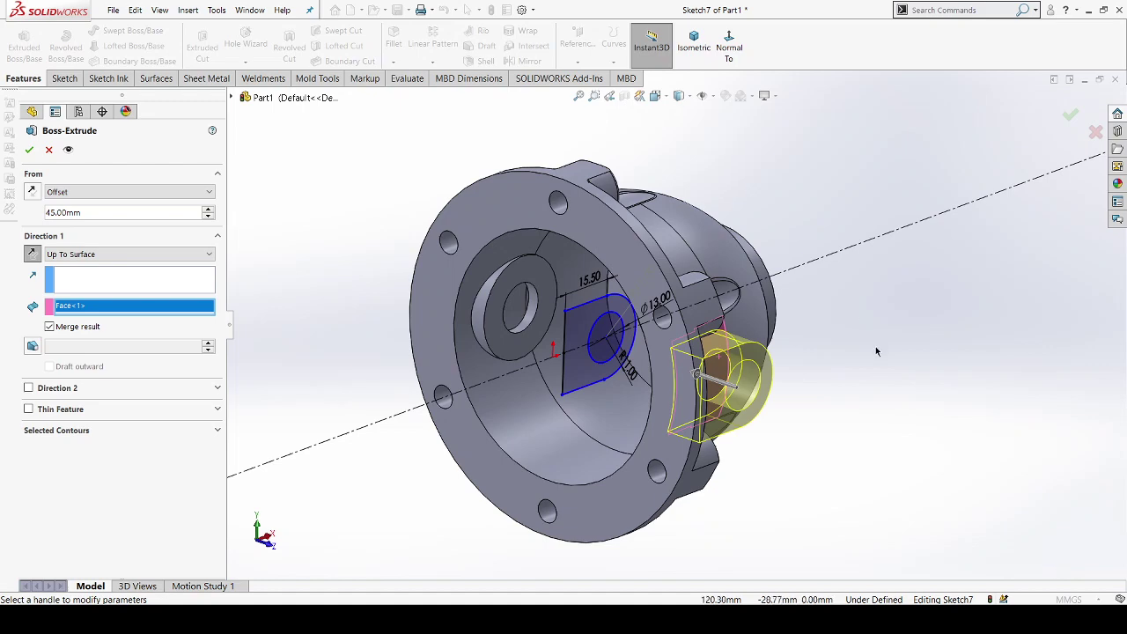
mouse_move(728, 359)
middle_mouse_down()
mouse_move(777, 309)
mouse_move(515, 388)
middle_mouse_up()
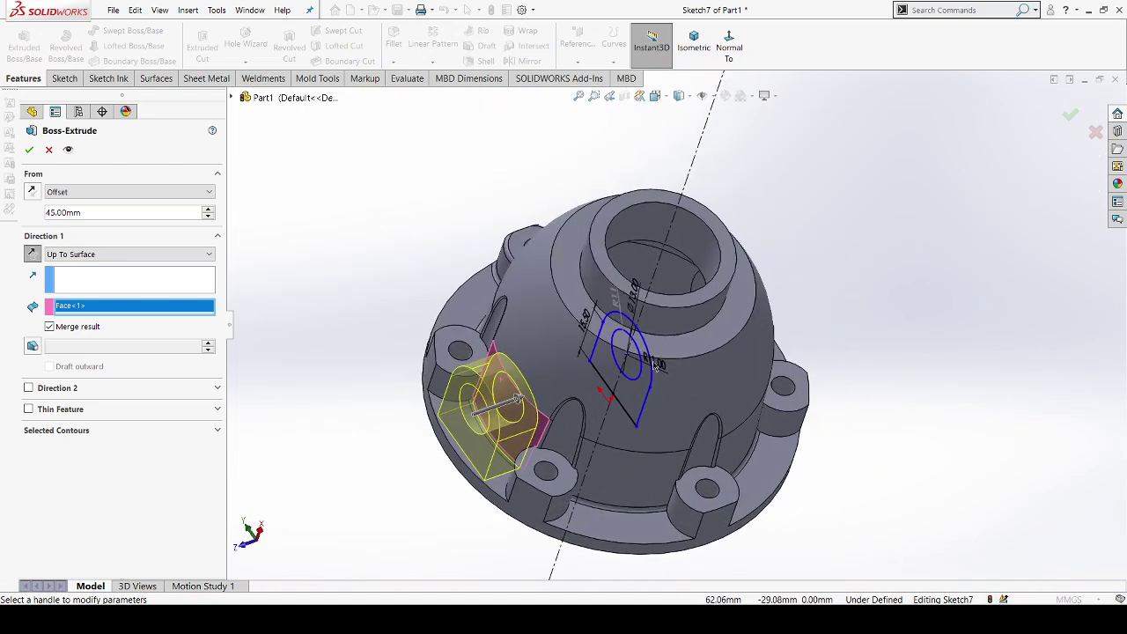
scroll(516, 387, "down", 3)
scroll(518, 383, "down", 2)
scroll(523, 378, "up", 3)
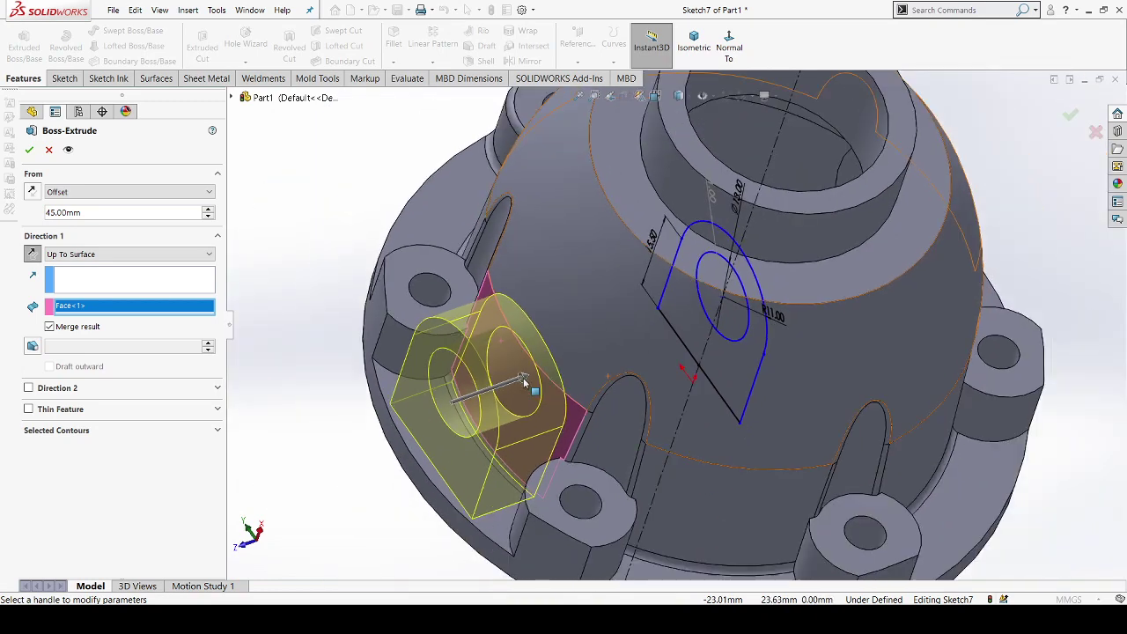
scroll(458, 359, "down", 3)
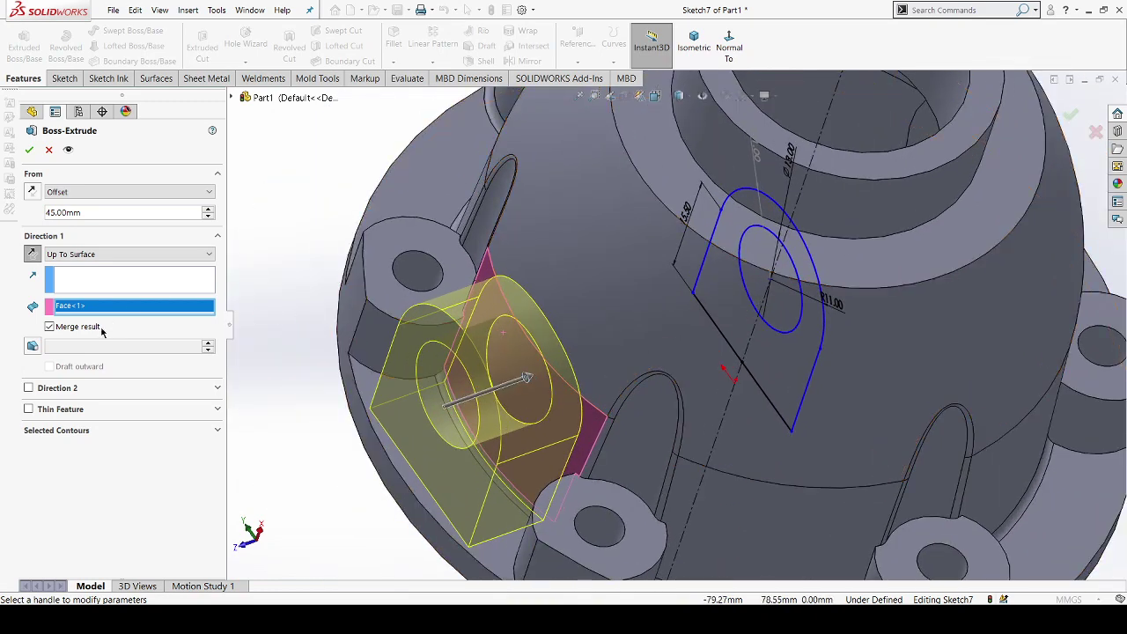
left_click(56, 431)
left_click(80, 429)
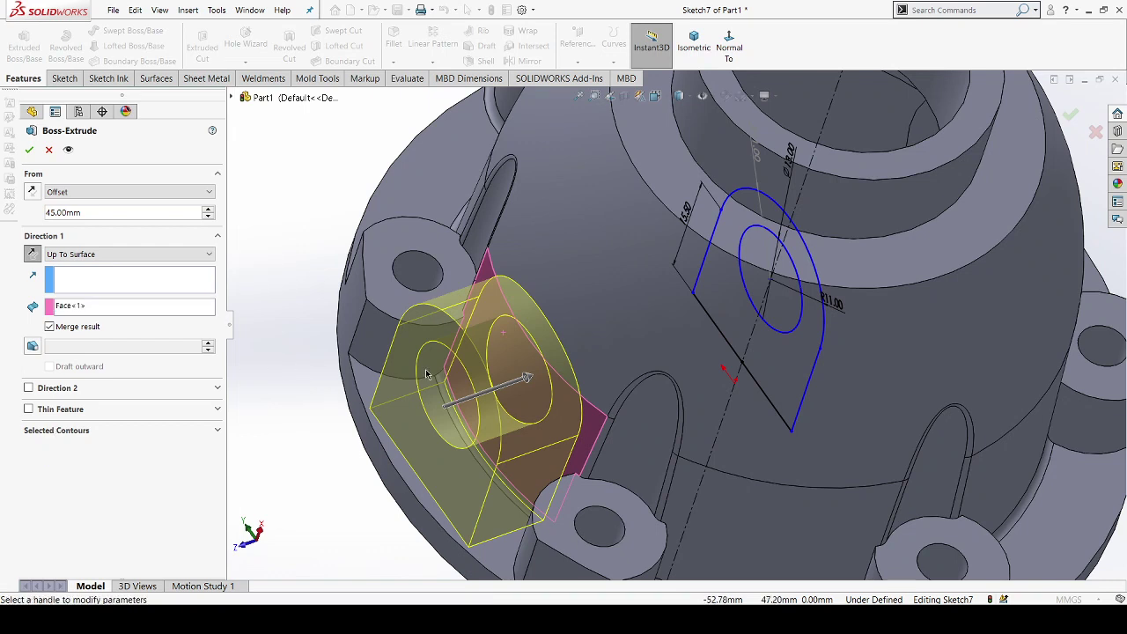
scroll(427, 374, "down", 1)
left_click(33, 150)
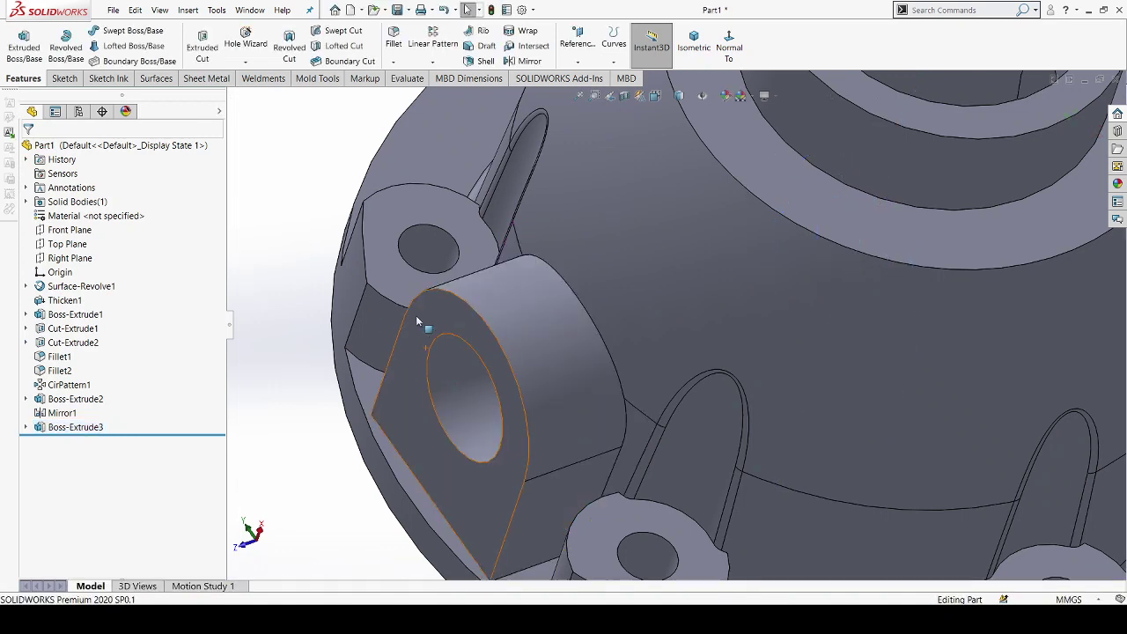
Step: Sketch a Ø13 circle at the hole centre on the new boss face in Sketch8
left_click(503, 320)
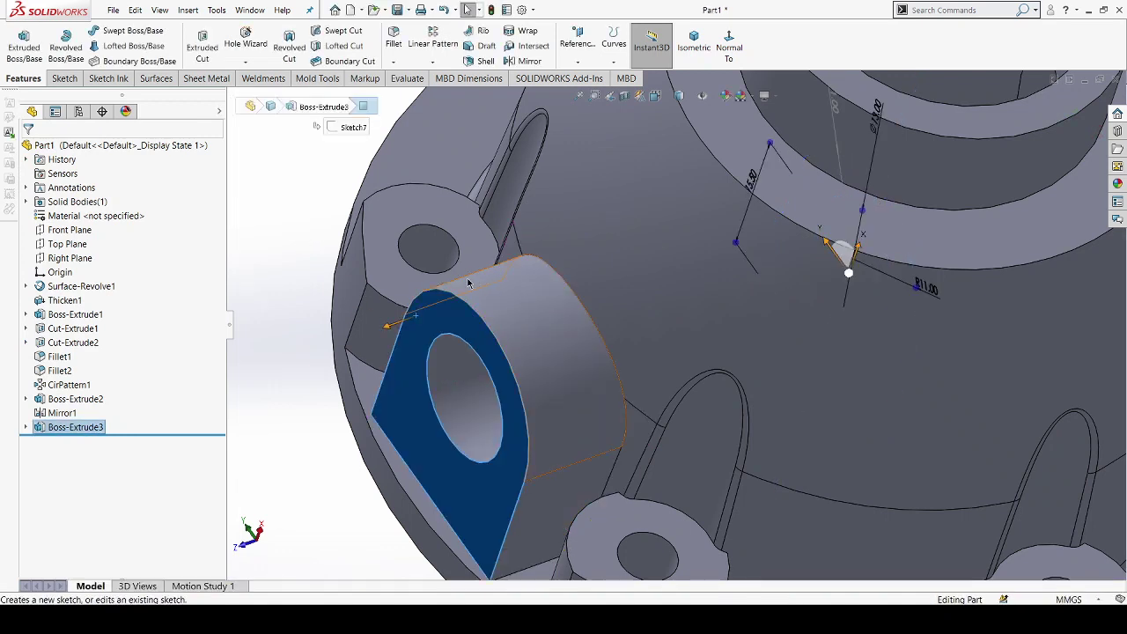
left_click(486, 287)
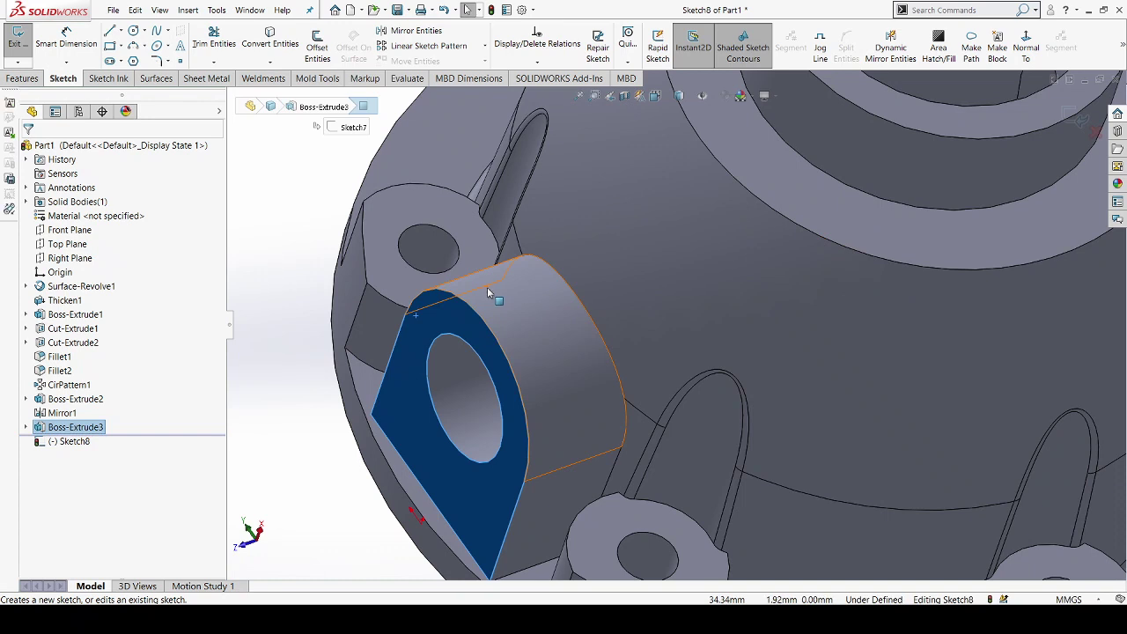
left_click(1022, 41)
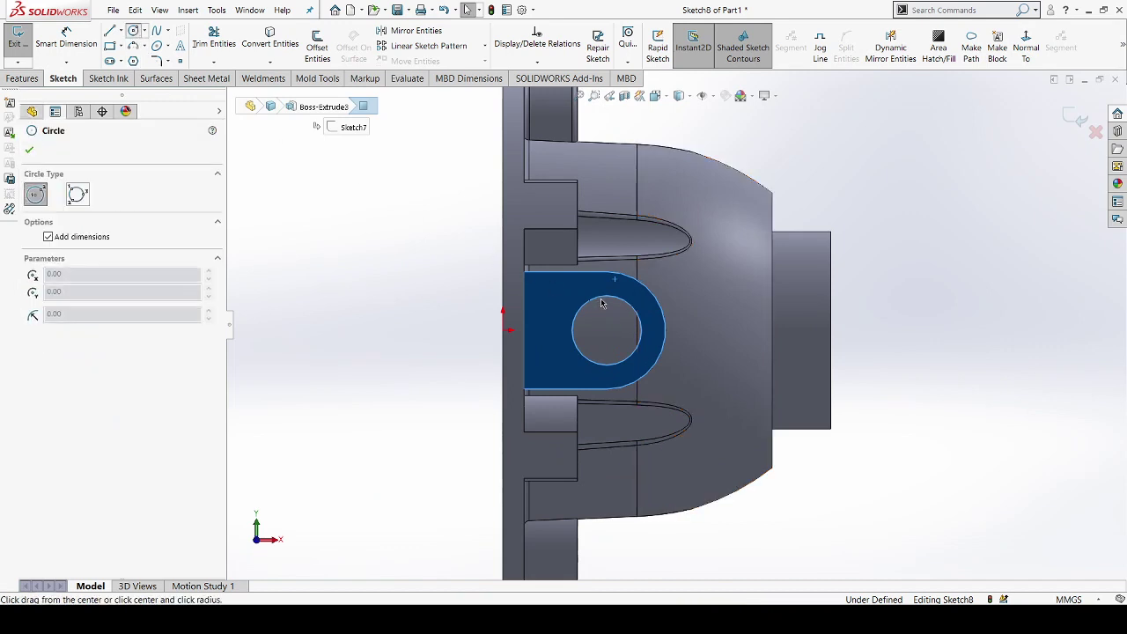
left_click(607, 331)
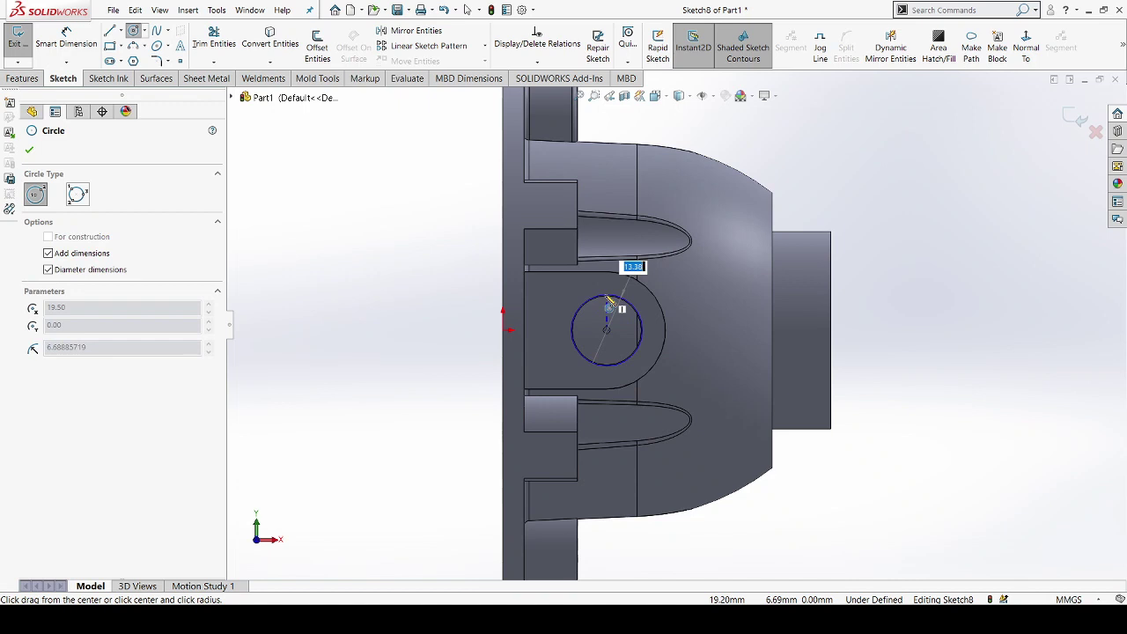
type("13")
key("Return")
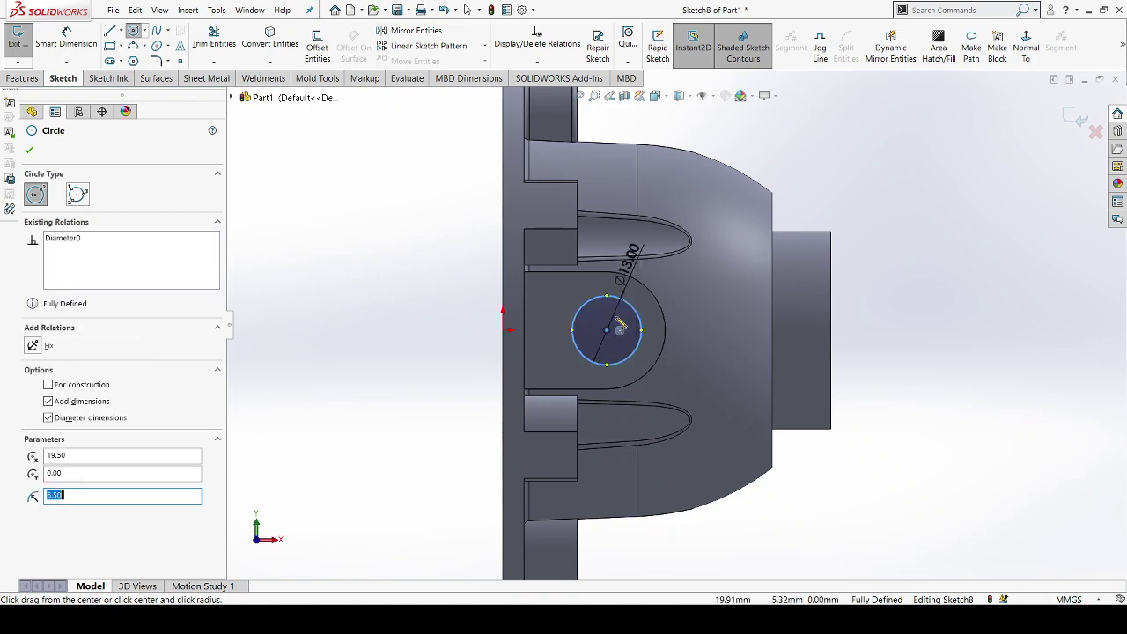
scroll(608, 313, "down", 3)
left_click(32, 150)
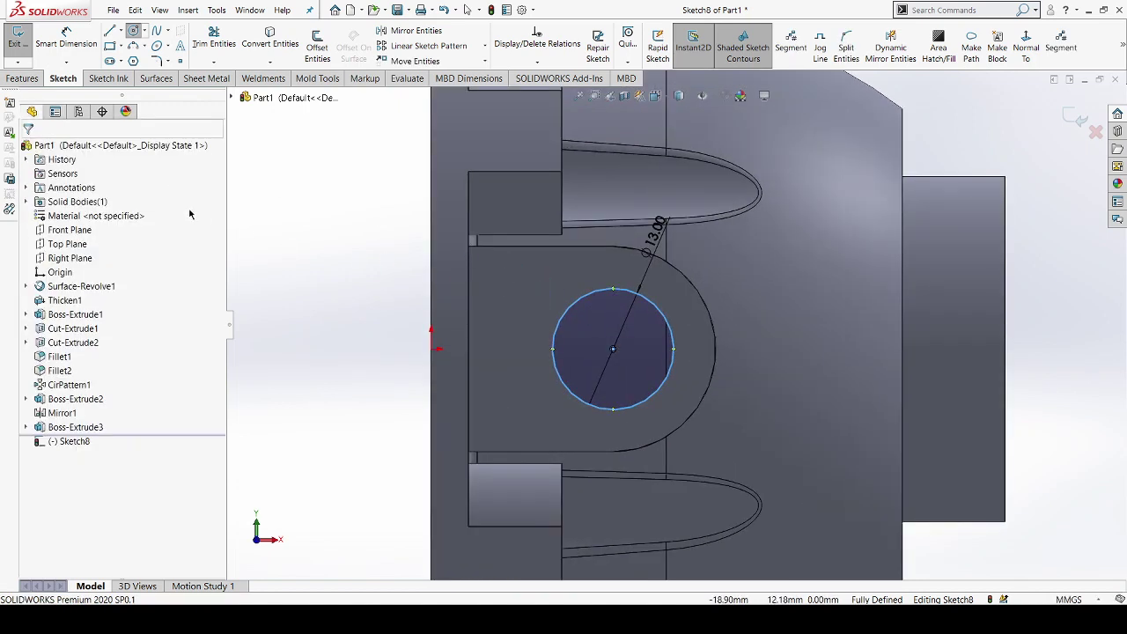
left_click(25, 79)
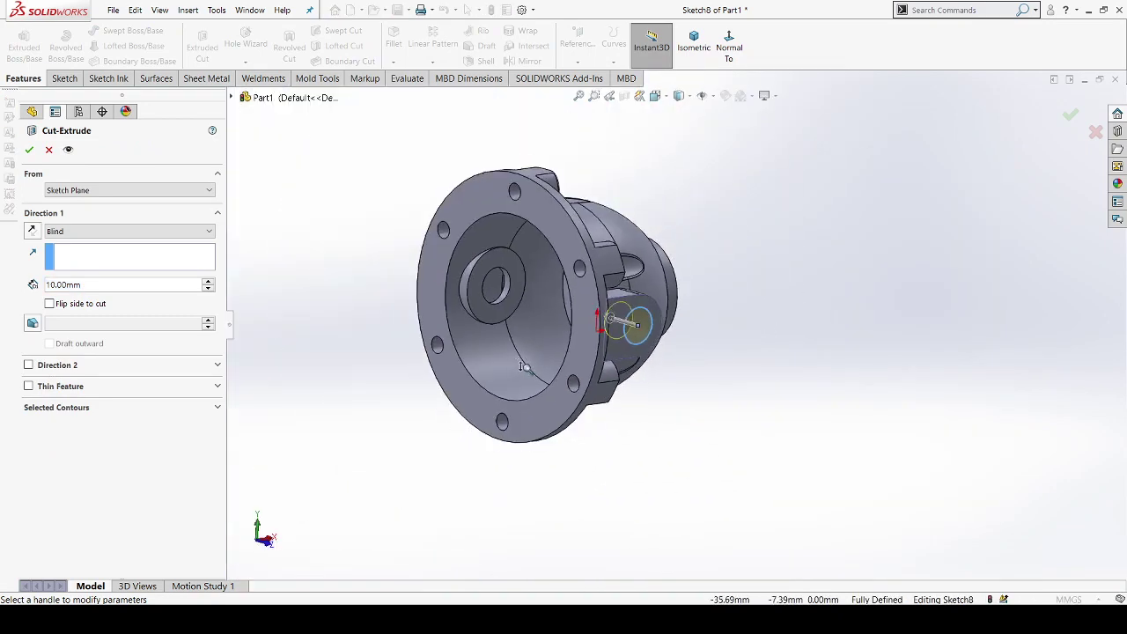
Step: Finish Cut-Extrude3 as a Through All cut, boring the Ø13 hole through the side lug
scroll(493, 278, "down", 1)
scroll(493, 278, "down", 1)
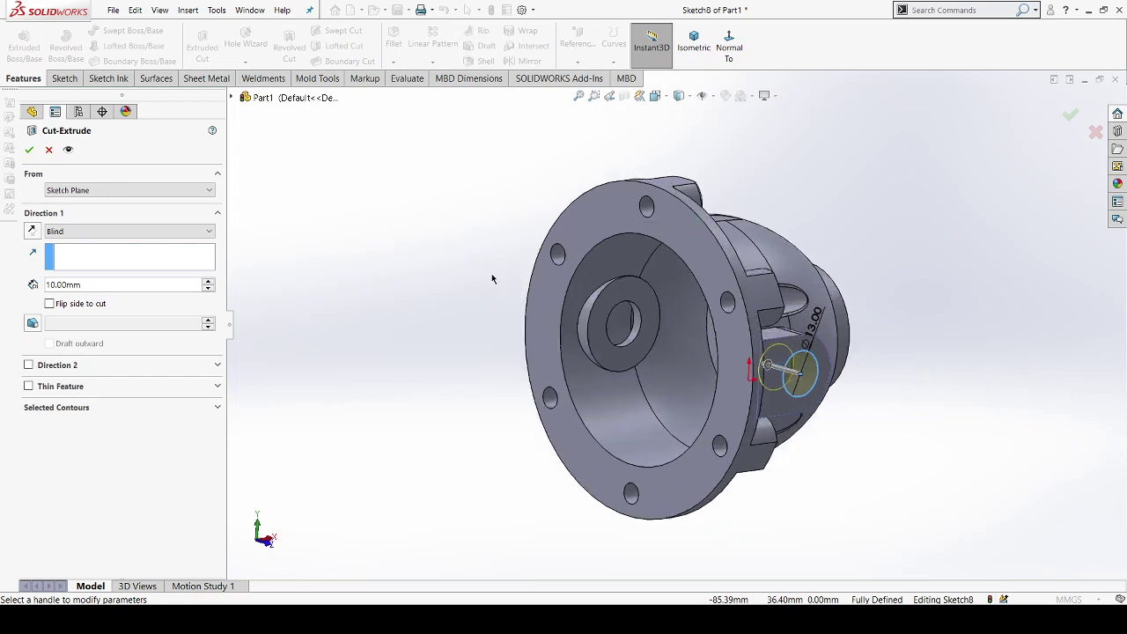
scroll(528, 282, "down", 1)
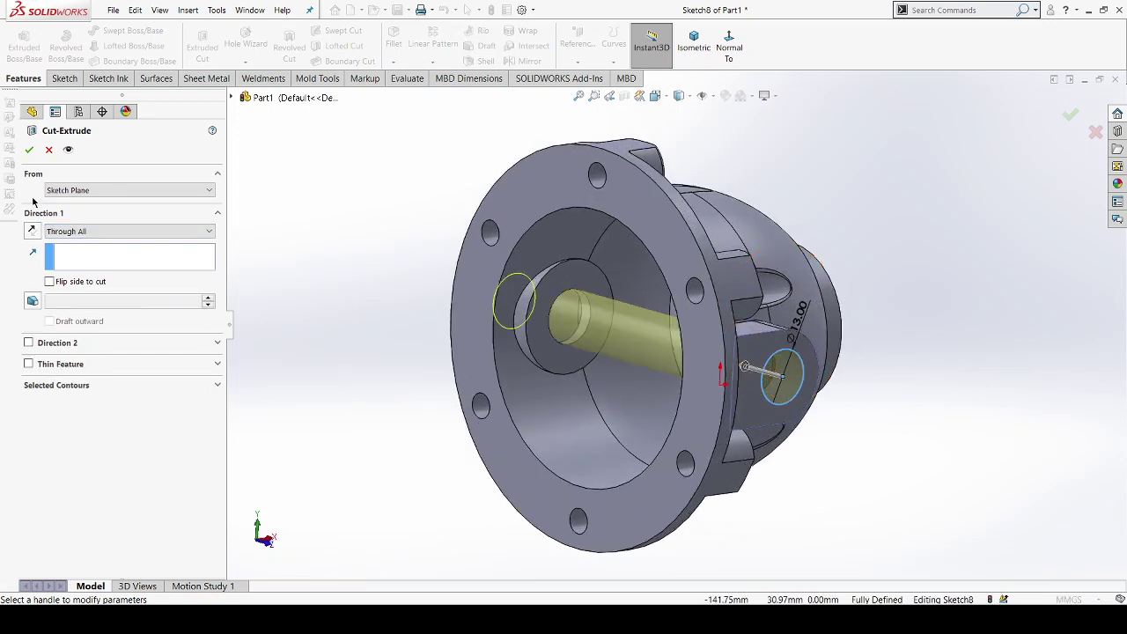
left_click(29, 151)
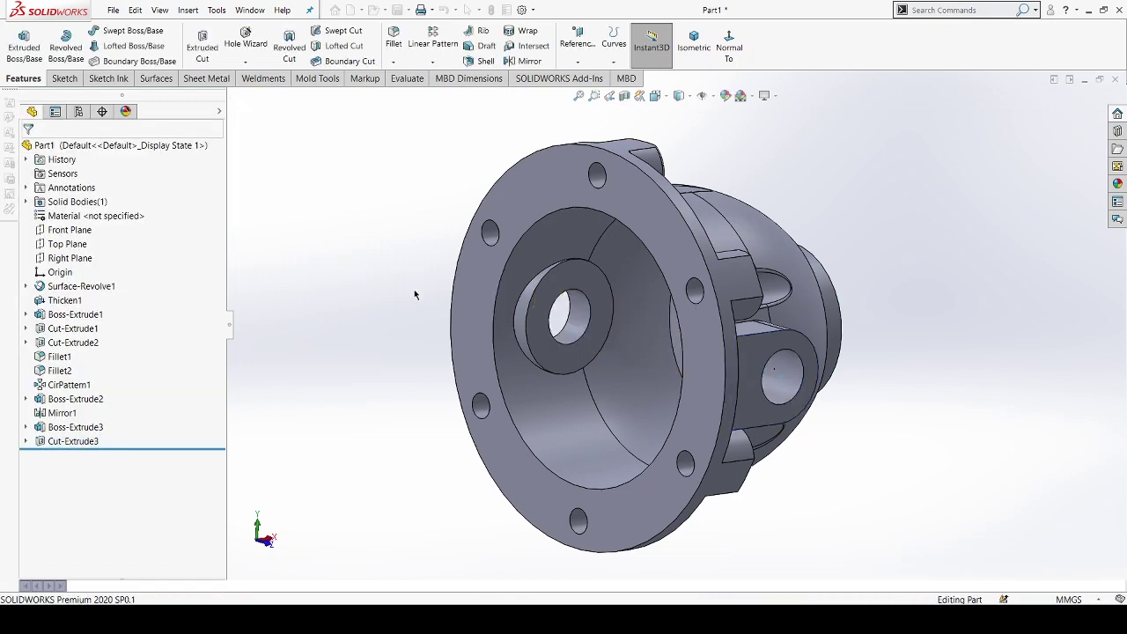
Step: Start a Mirror with Front Plane as the mirror plane and Boss-Extrude3 as the feature
mouse_move(412, 291)
middle_mouse_down()
mouse_move(463, 430)
mouse_move(420, 588)
mouse_move(416, 501)
middle_mouse_up()
middle_click_drag(680, 386, 670, 493)
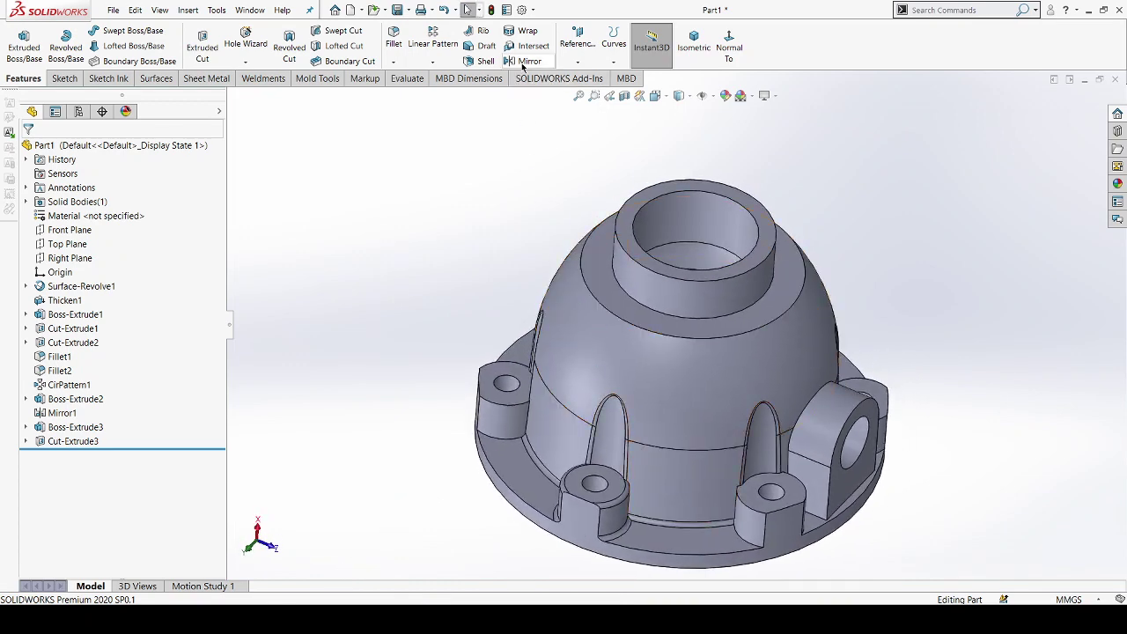
left_click(525, 62)
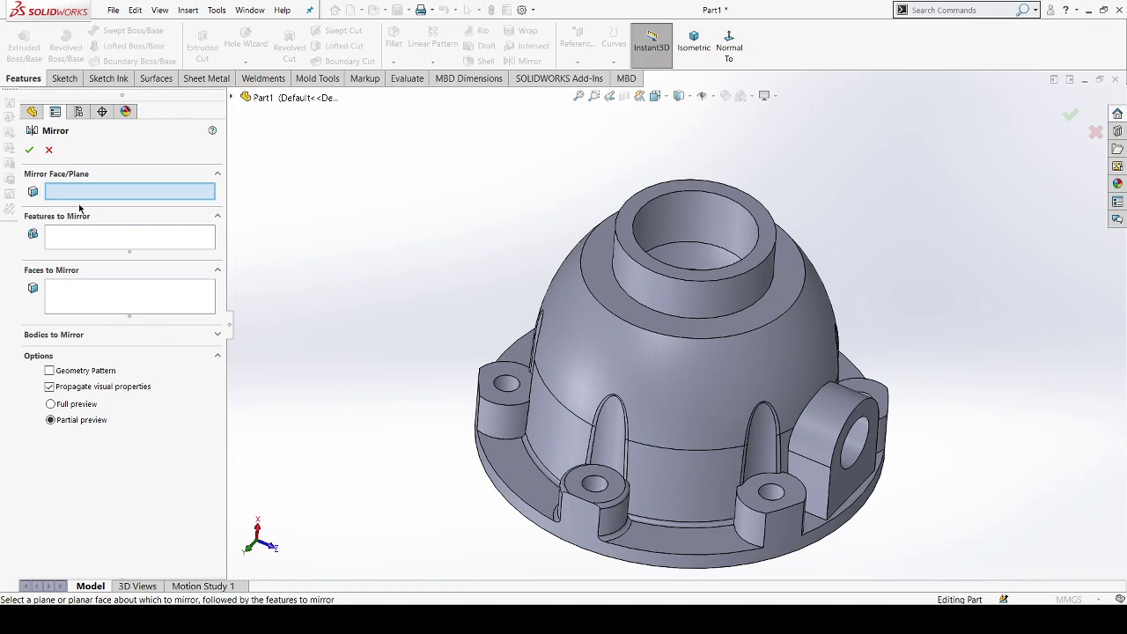
left_click(233, 97)
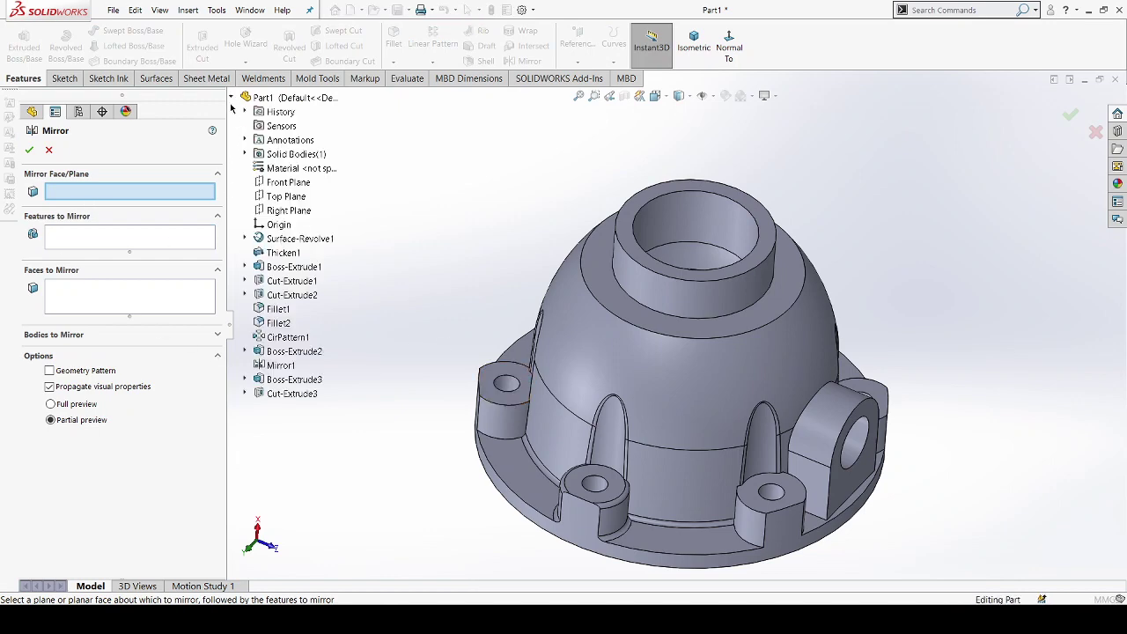
left_click(282, 185)
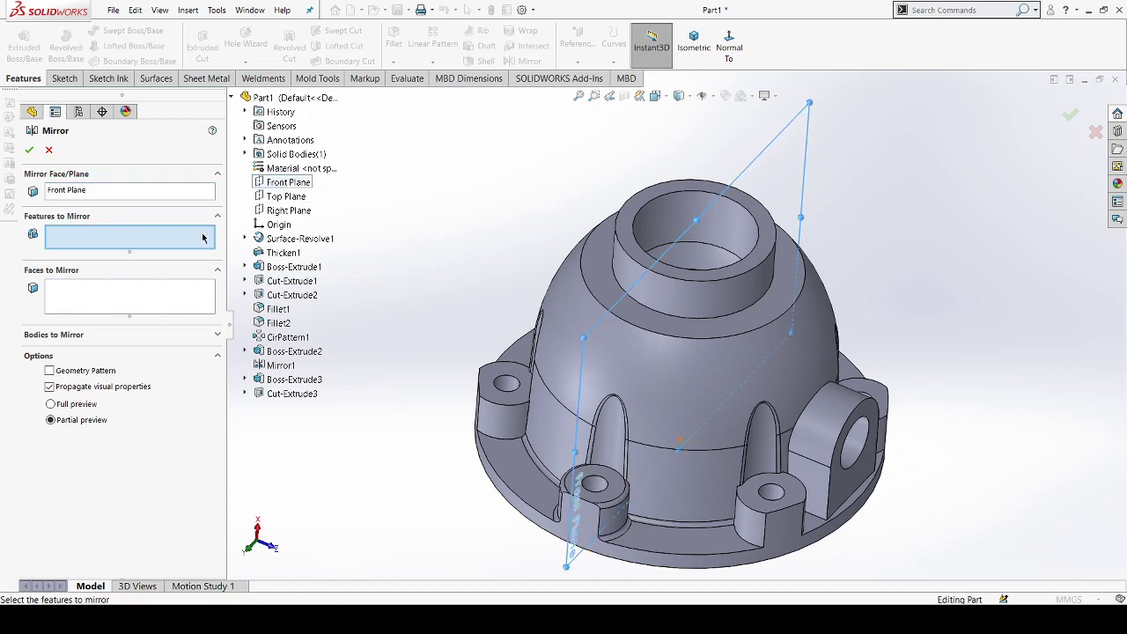
left_click(832, 439)
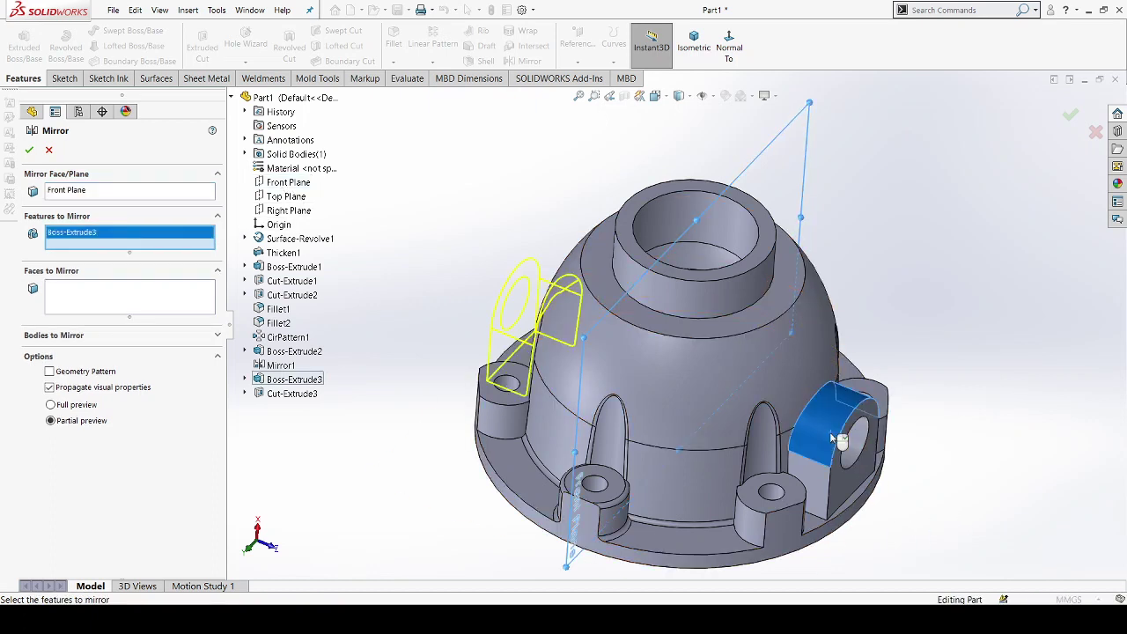
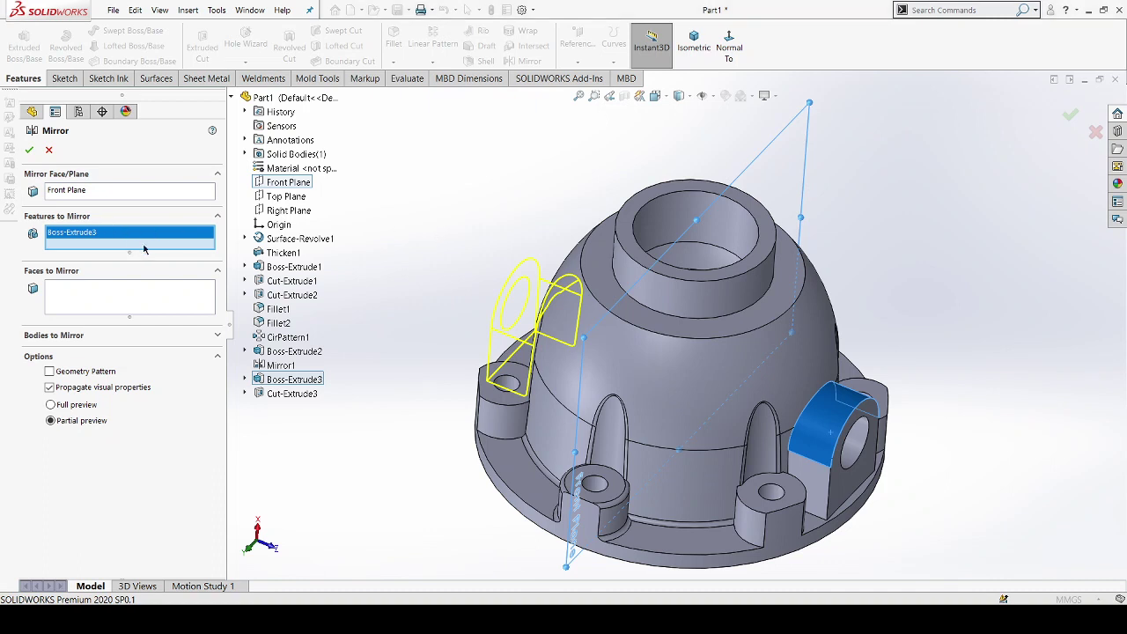
Step: Reselect Boss-Extrude3 as the feature to mirror, then cancel the Mirror without creating it
left_click(294, 379)
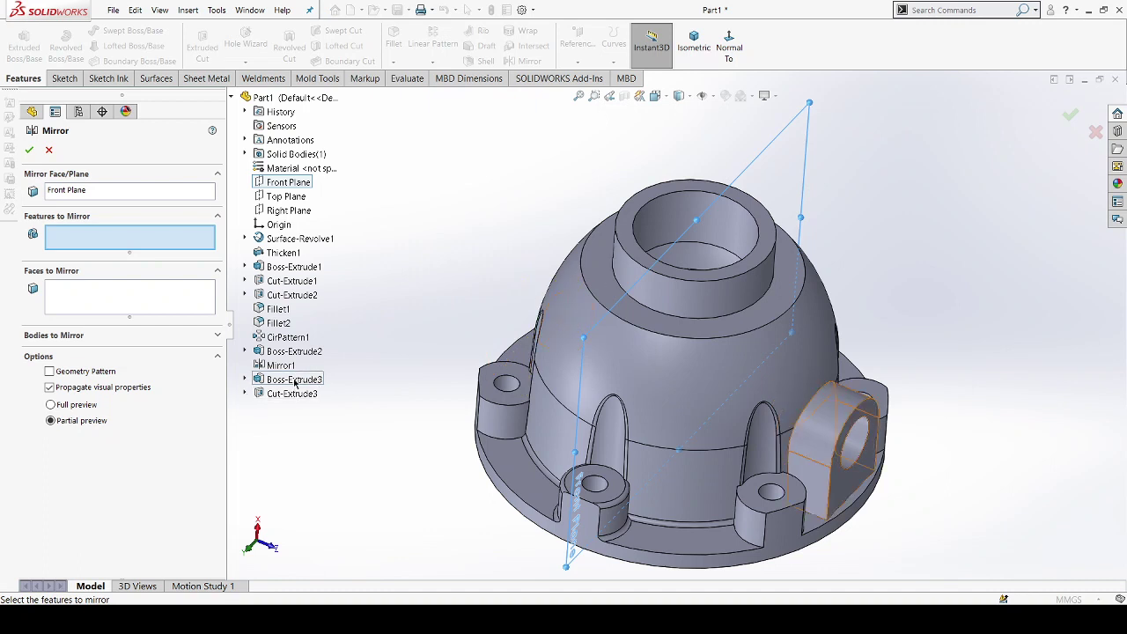
left_click(294, 379)
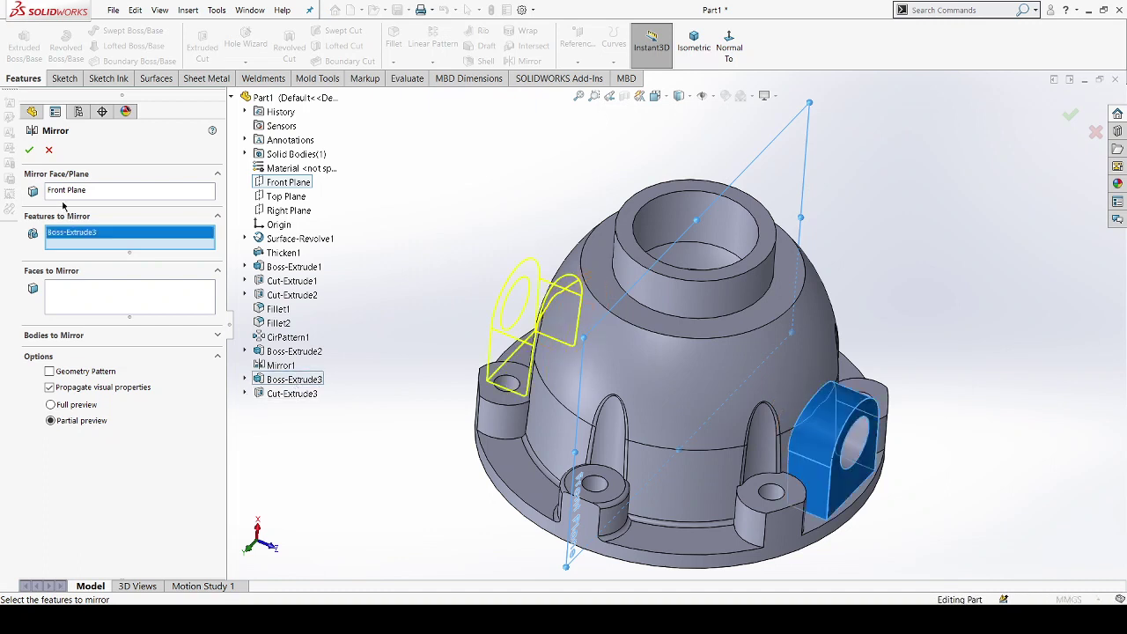
left_click(50, 150)
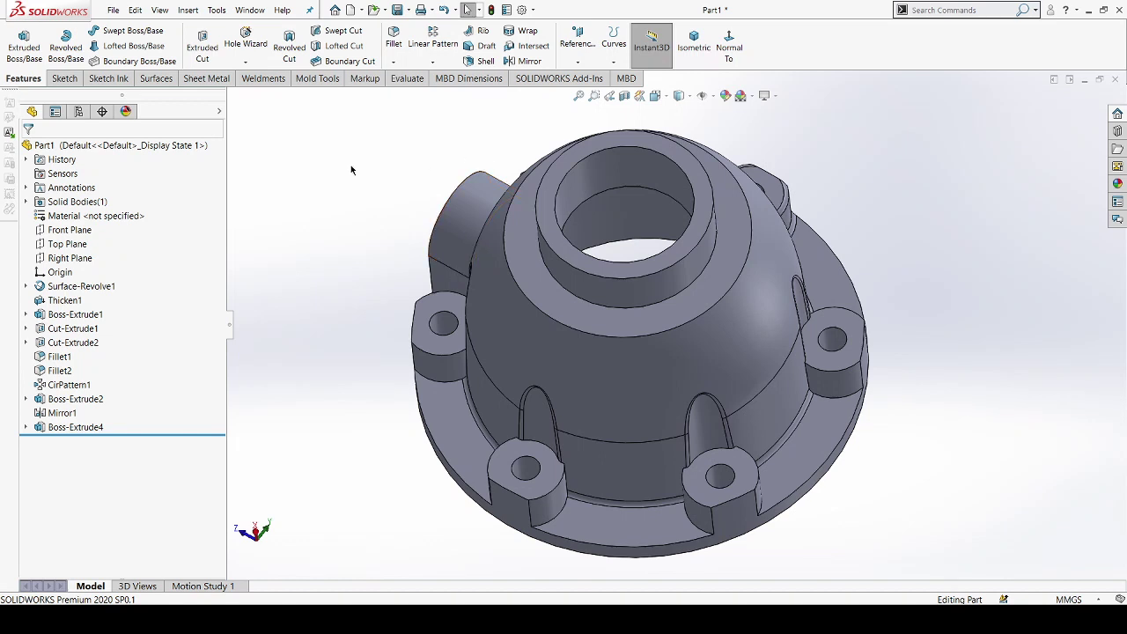
Step: Start an Extruded Boss/Base using Sketch7, picked from the flyout feature tree
left_click(23, 44)
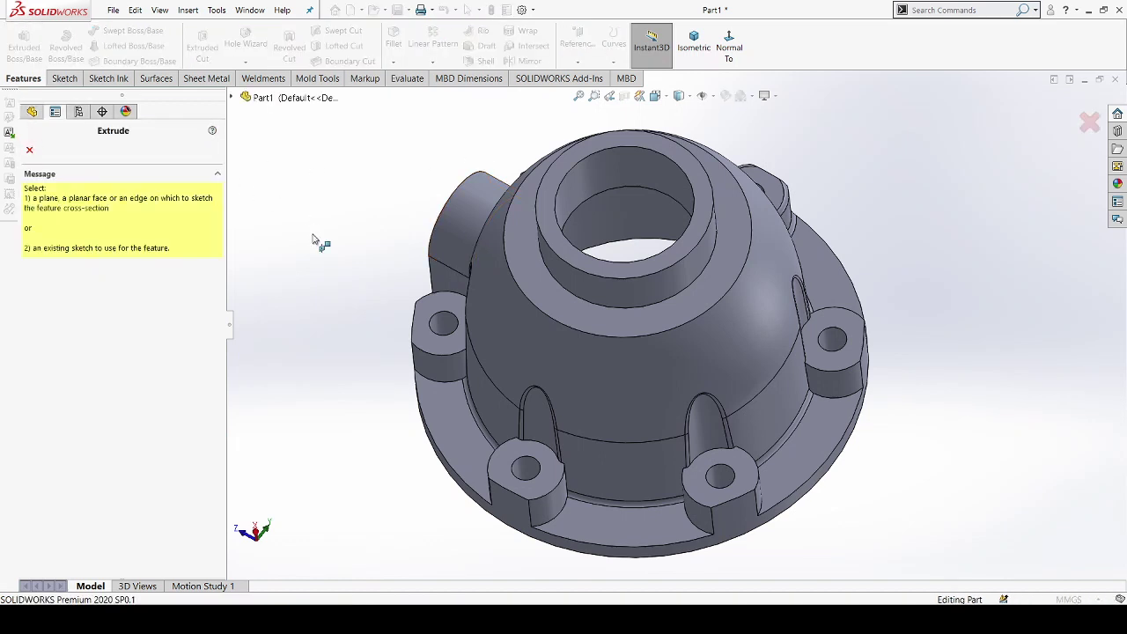
scroll(532, 230, "down", 3)
scroll(520, 227, "up", 3)
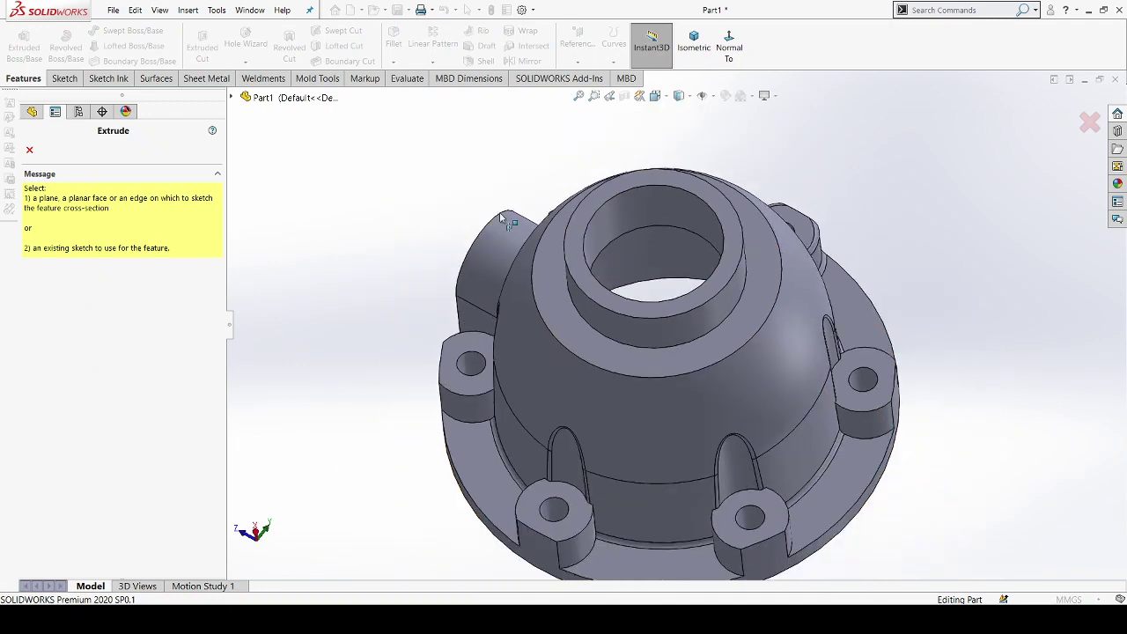
left_click(233, 100)
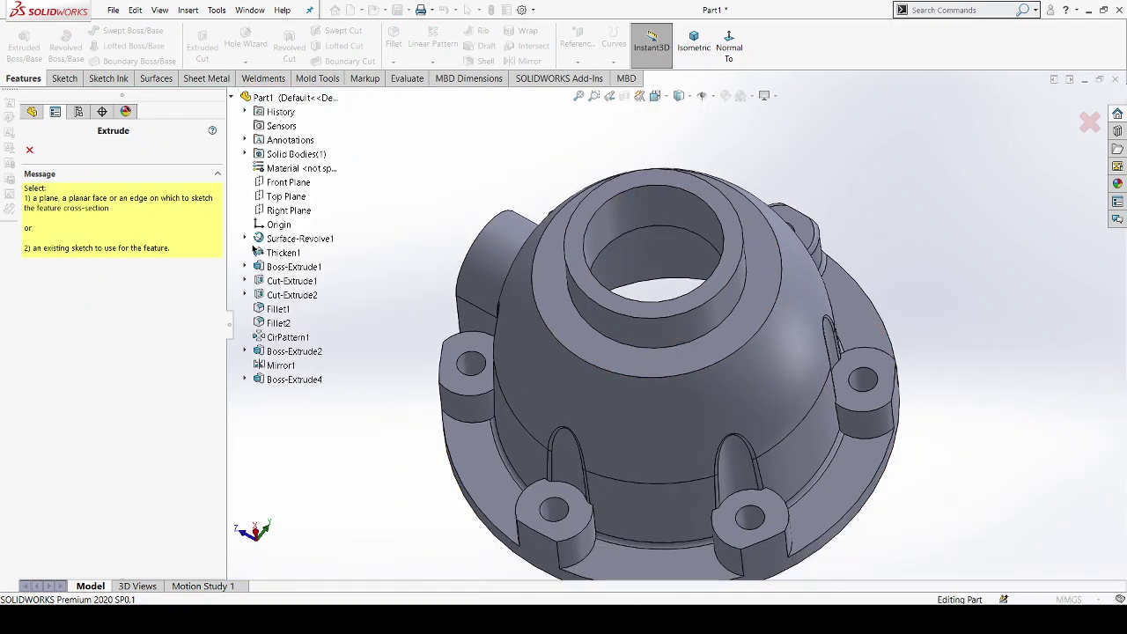
left_click(244, 379)
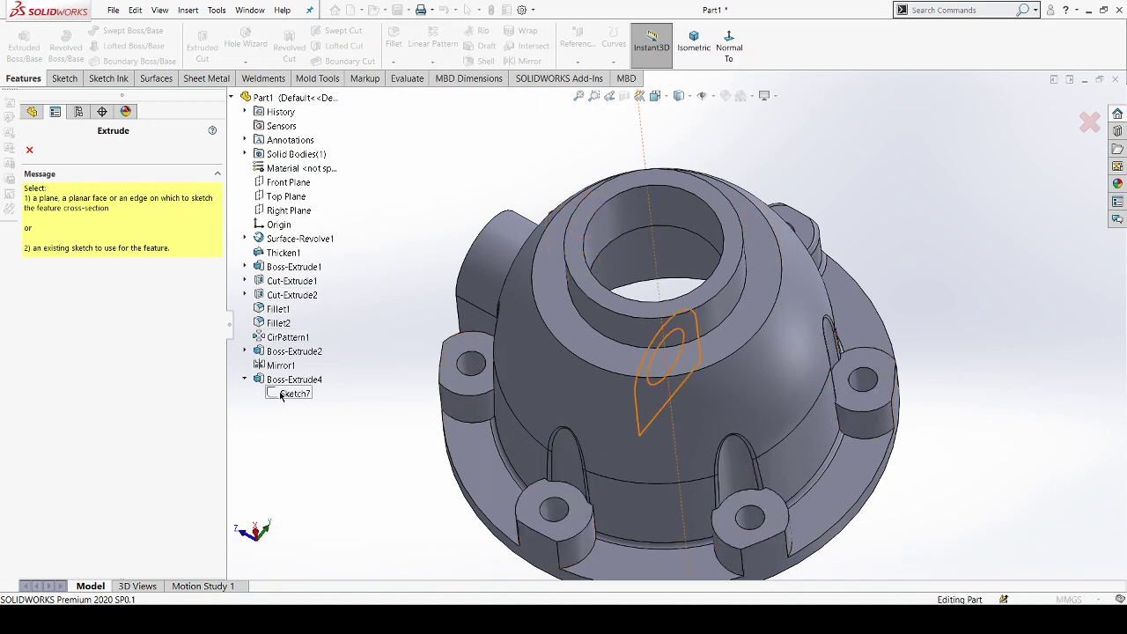
left_click(284, 396)
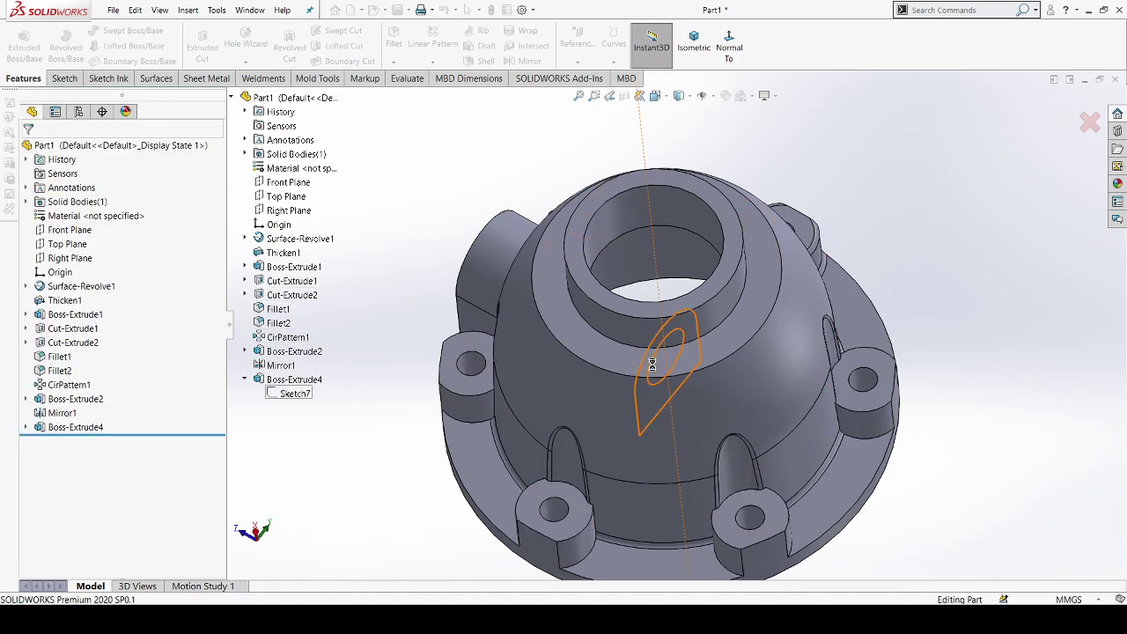
left_click(695, 376)
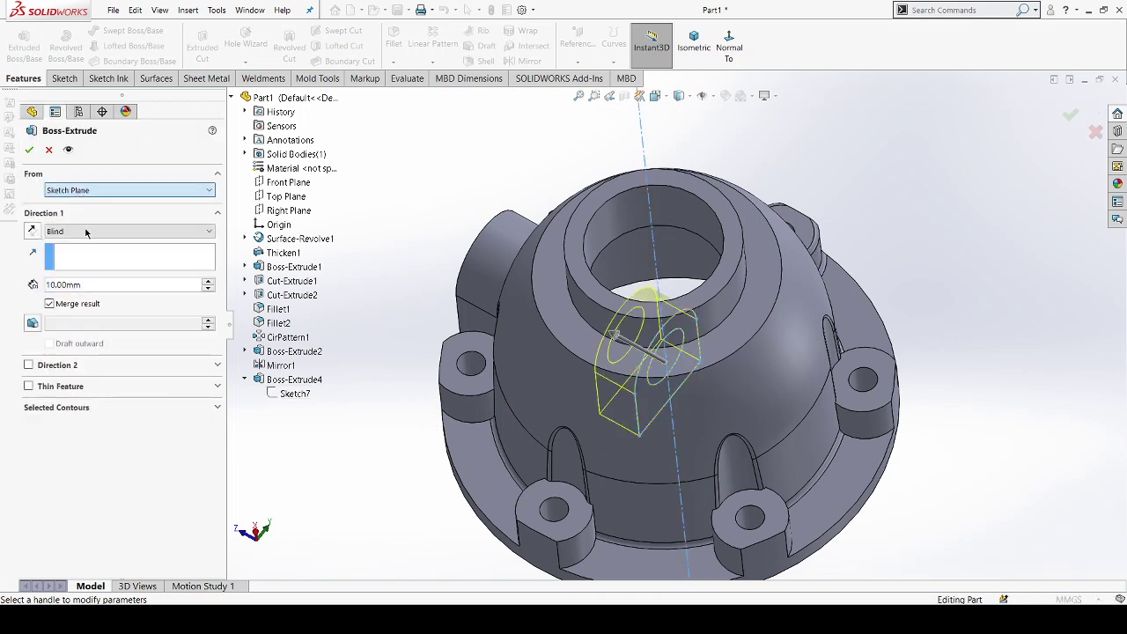
Step: Start the extrusion from a 45 mm offset, reversed to the opposite side
key("Down")
key("Down")
key("Down")
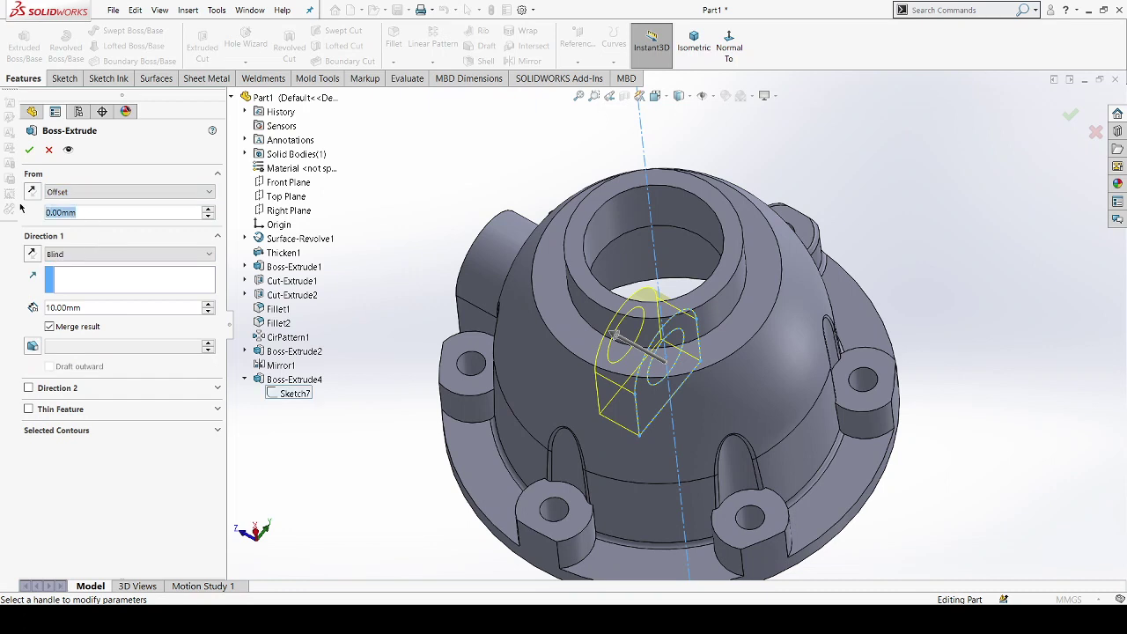
type("5")
key("Return")
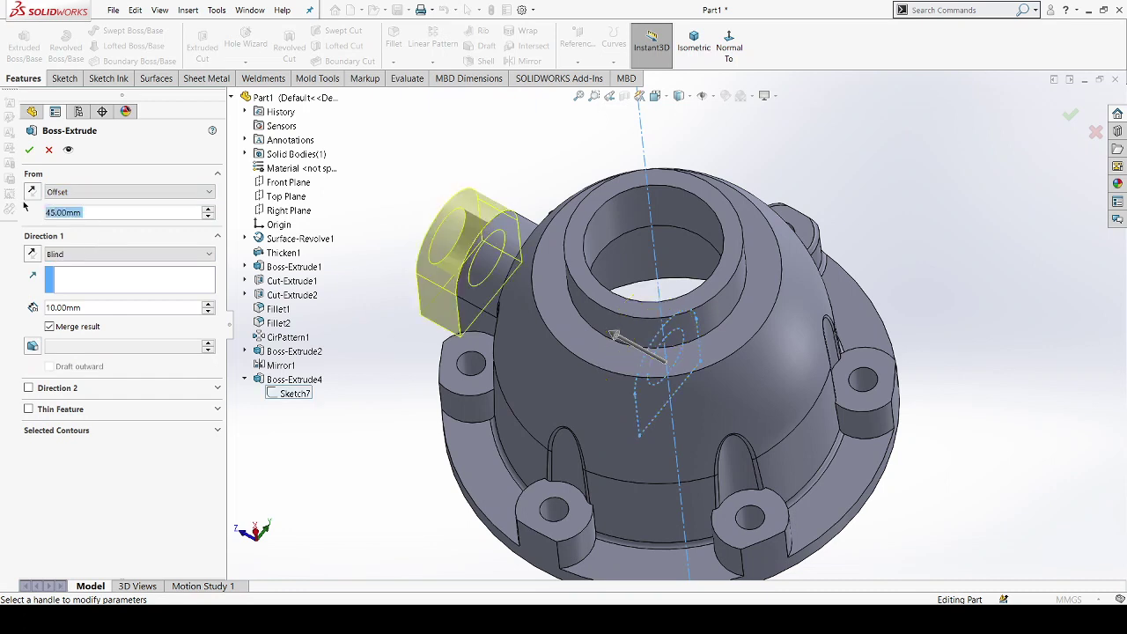
left_click(31, 194)
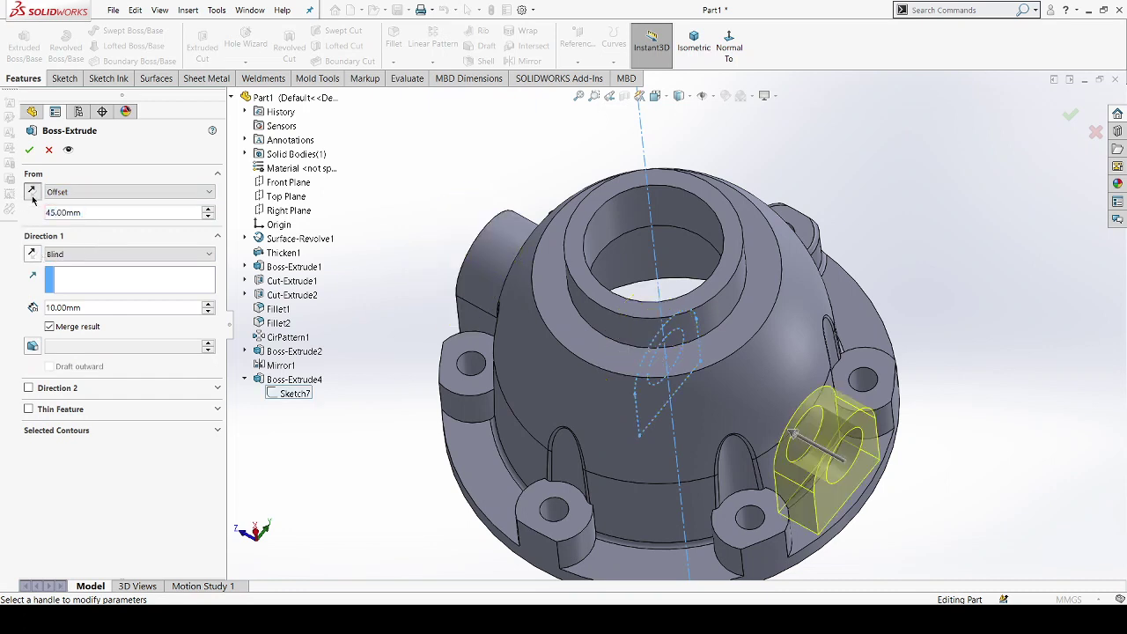
middle_click_drag(427, 328, 359, 348)
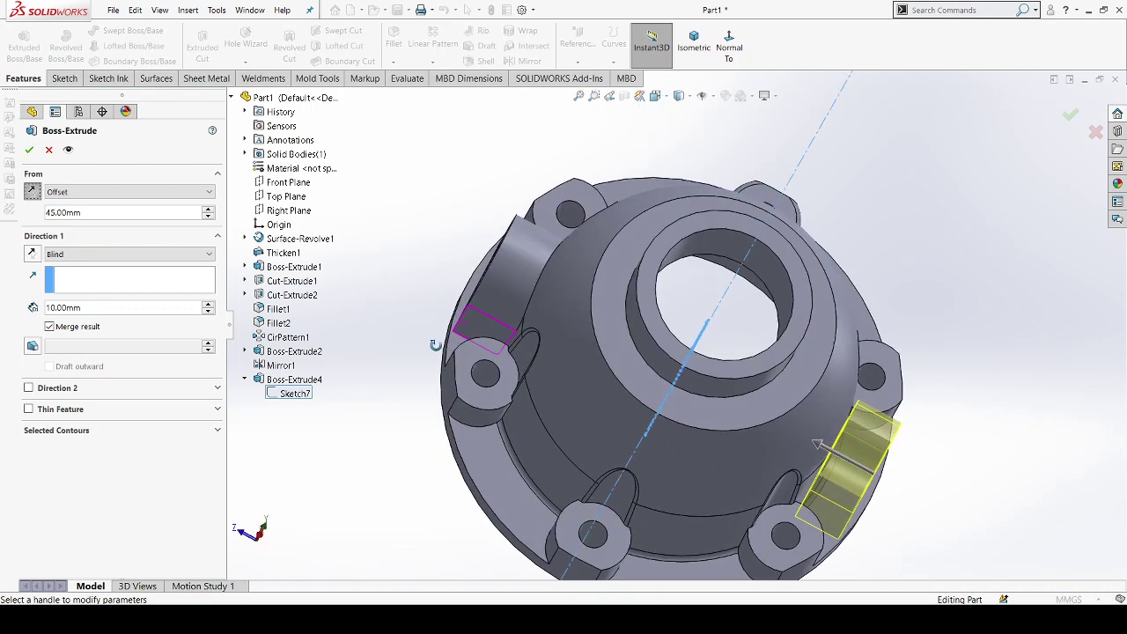
Step: End the extrusion Up To Surface at the housing's side face
left_click(97, 306)
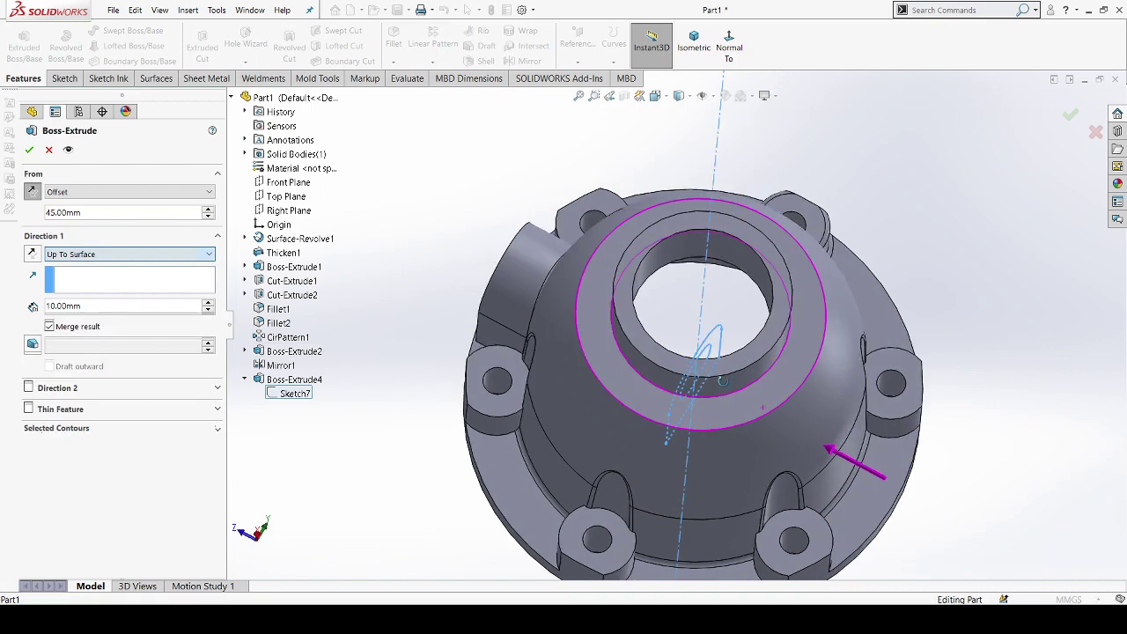
middle_click_drag(763, 407, 920, 450)
left_click(925, 441)
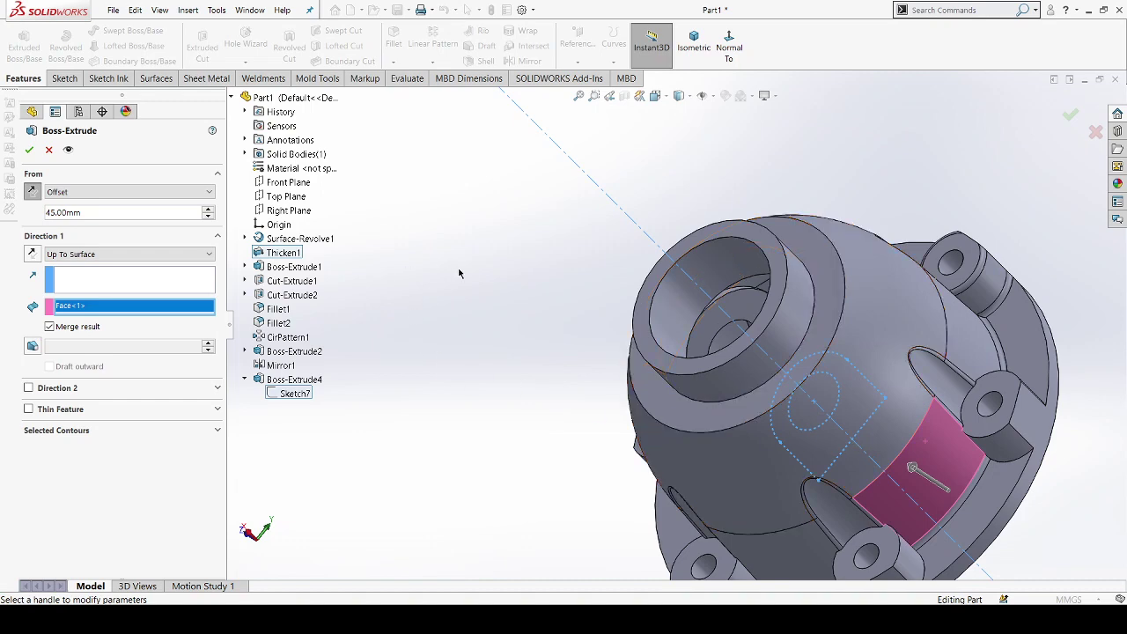
mouse_move(459, 273)
middle_mouse_down()
mouse_move(522, 312)
mouse_move(467, 311)
middle_mouse_up()
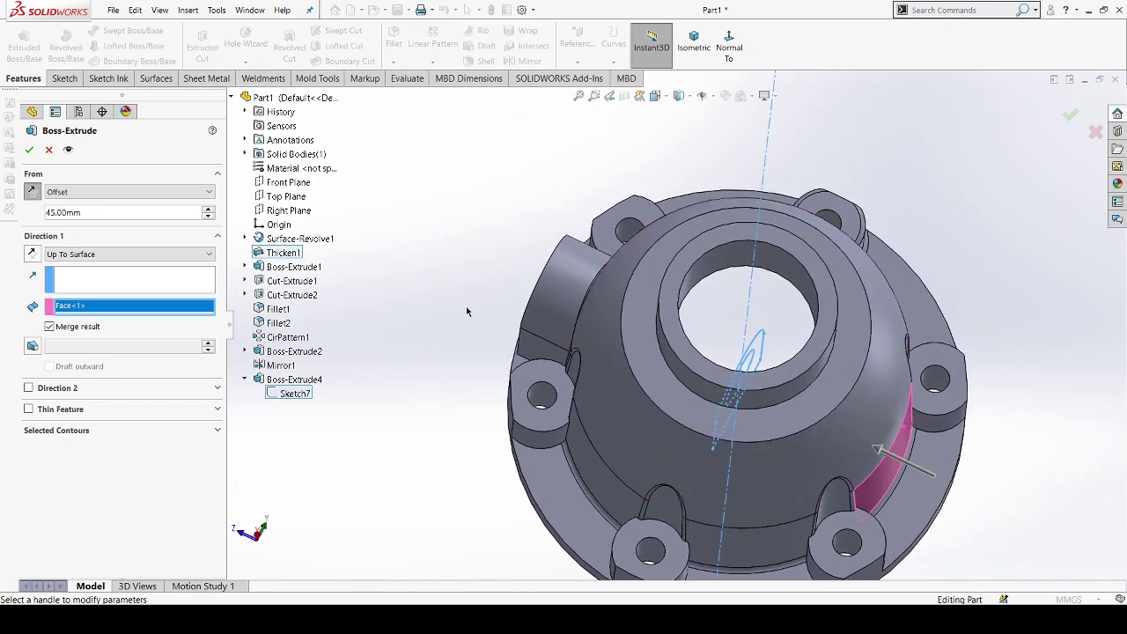
Step: Clear Sketch7 and a stray picked contour from the Selected Contours list
left_click(79, 432)
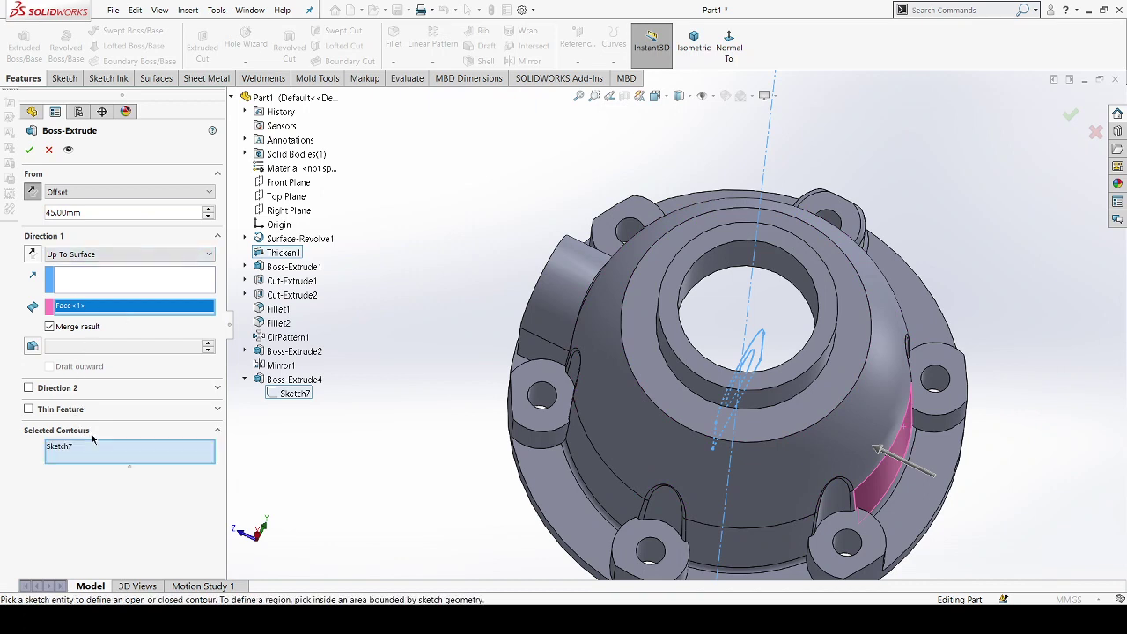
left_click(95, 448)
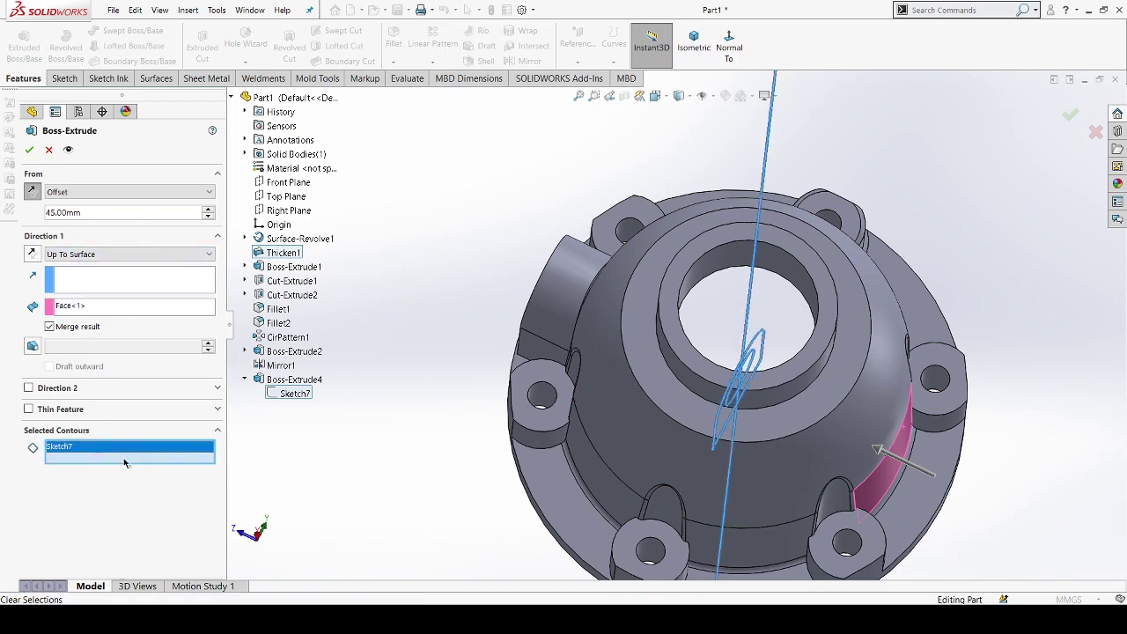
key("Delete")
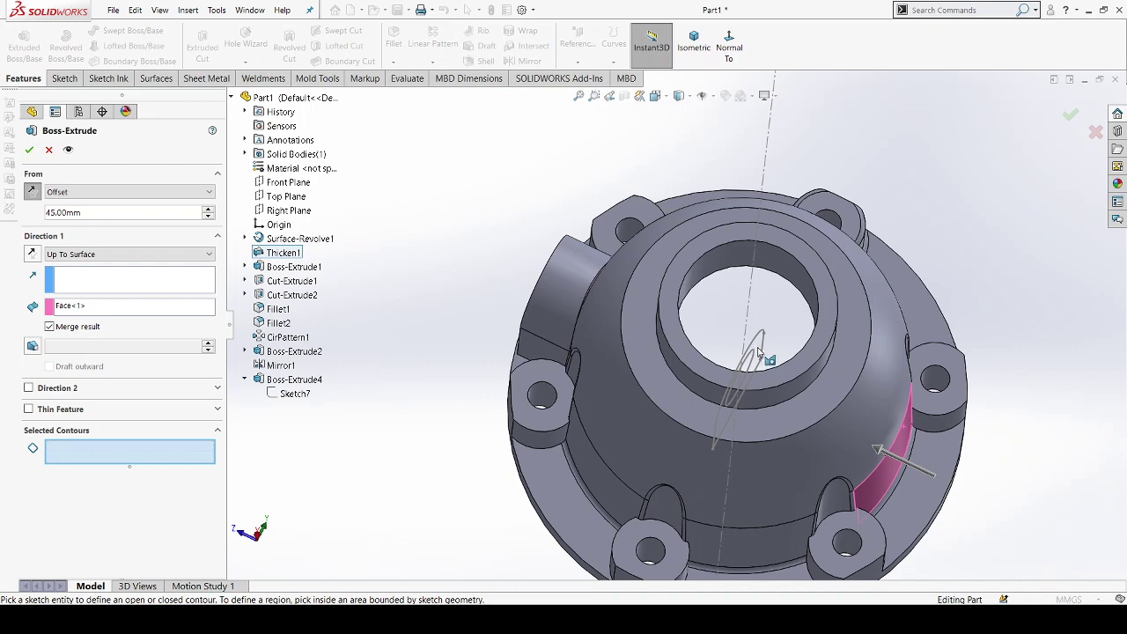
left_click(759, 342)
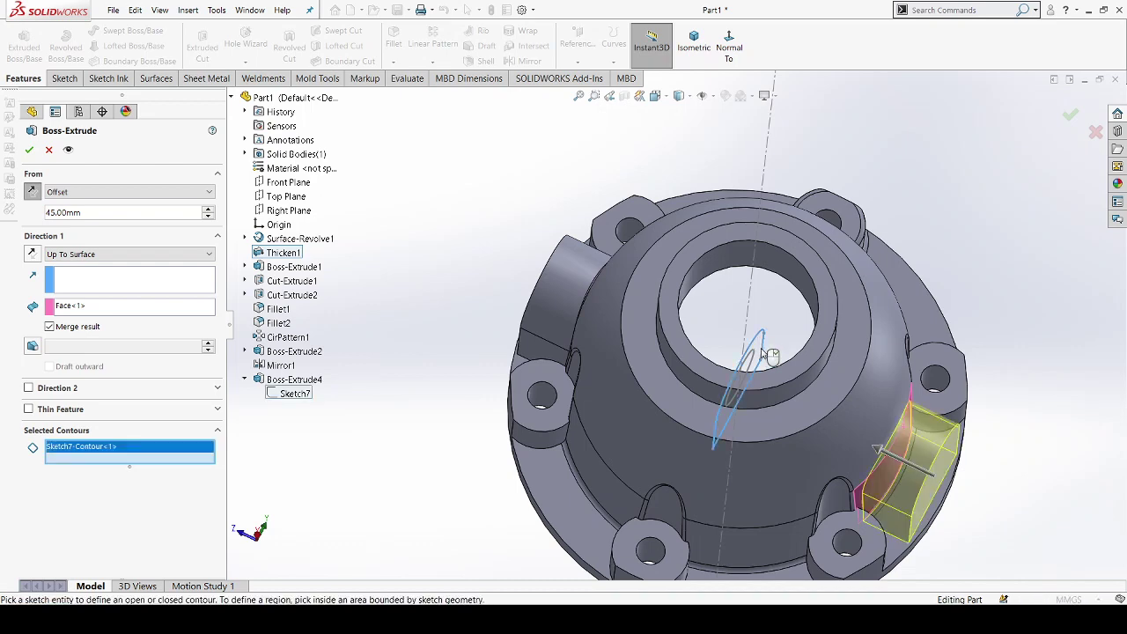
middle_click_drag(763, 354, 683, 315)
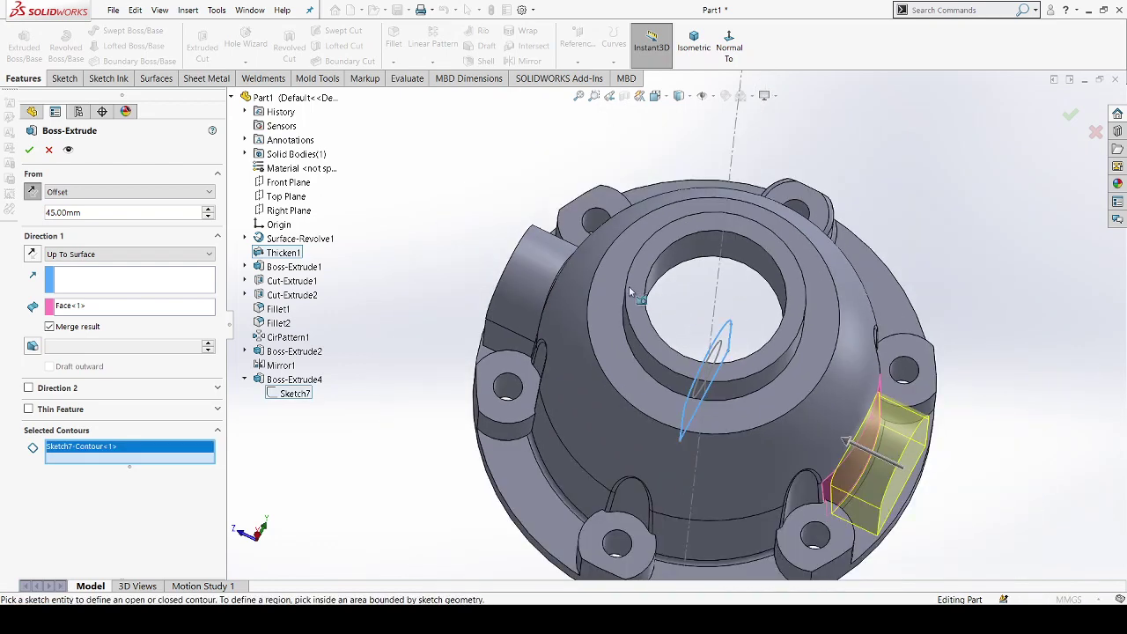
scroll(629, 293, "up", 3)
scroll(933, 462, "down", 3)
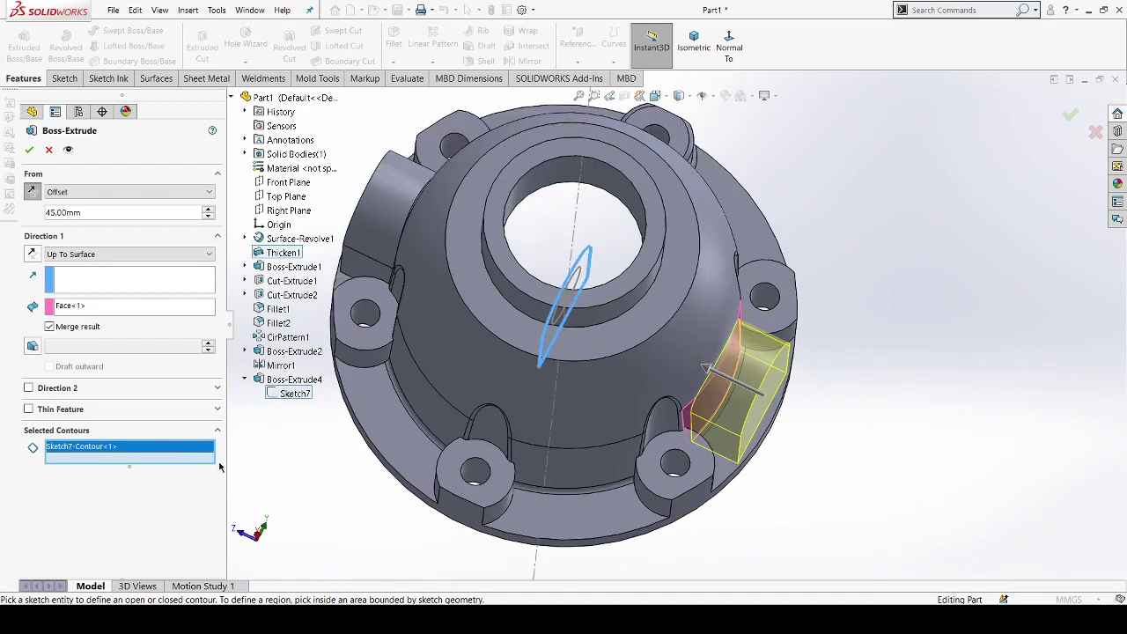
key("Delete")
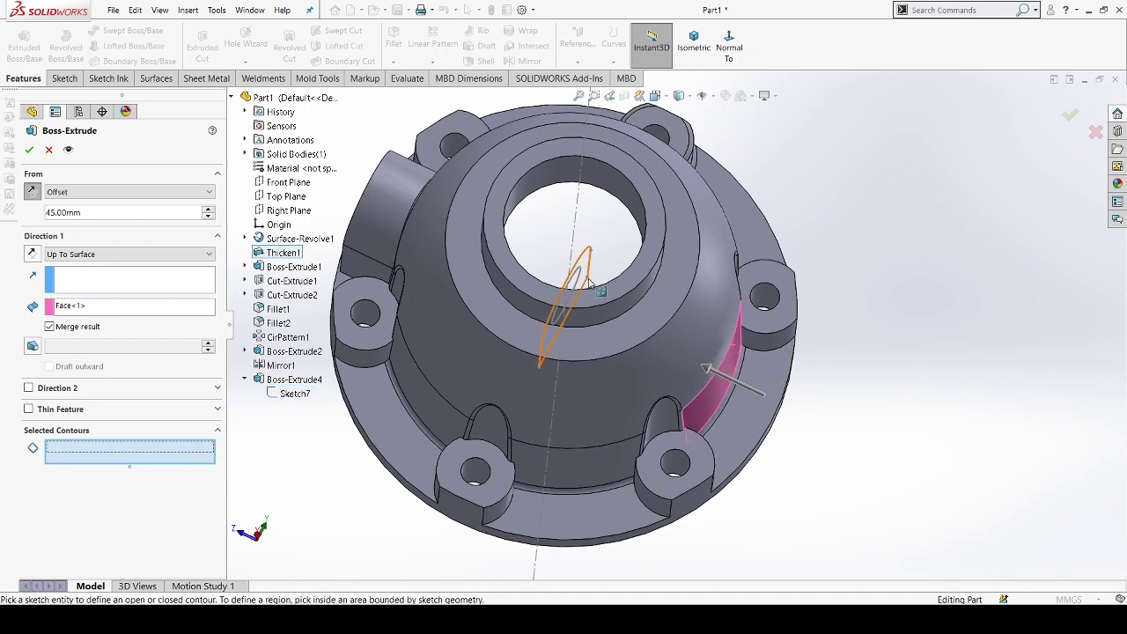
middle_click_drag(594, 304, 586, 238)
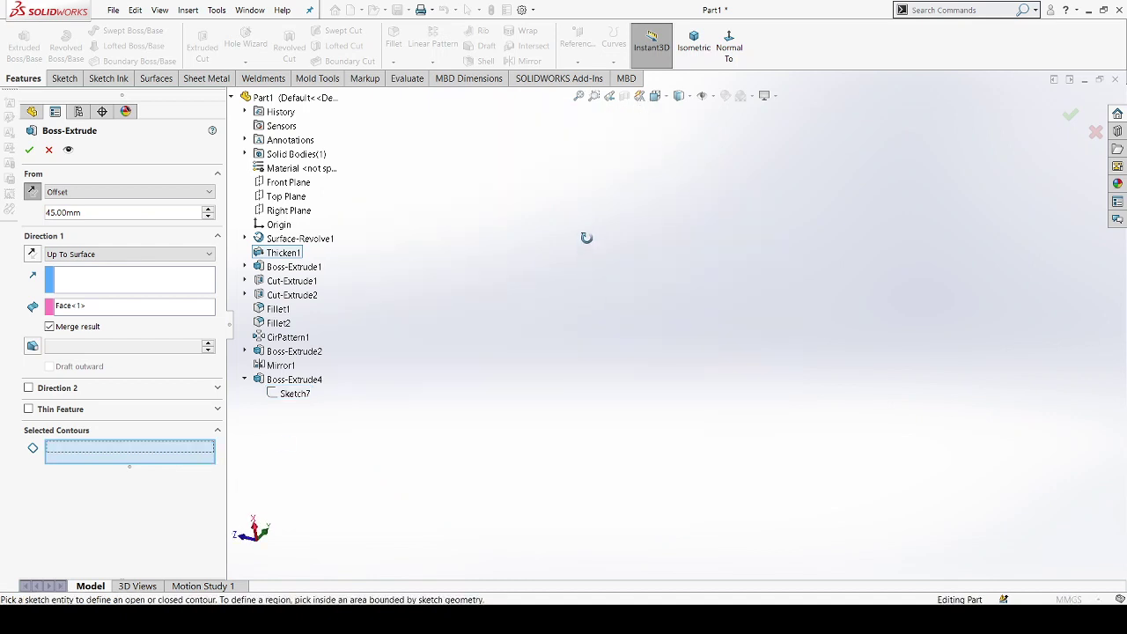
left_click(580, 96)
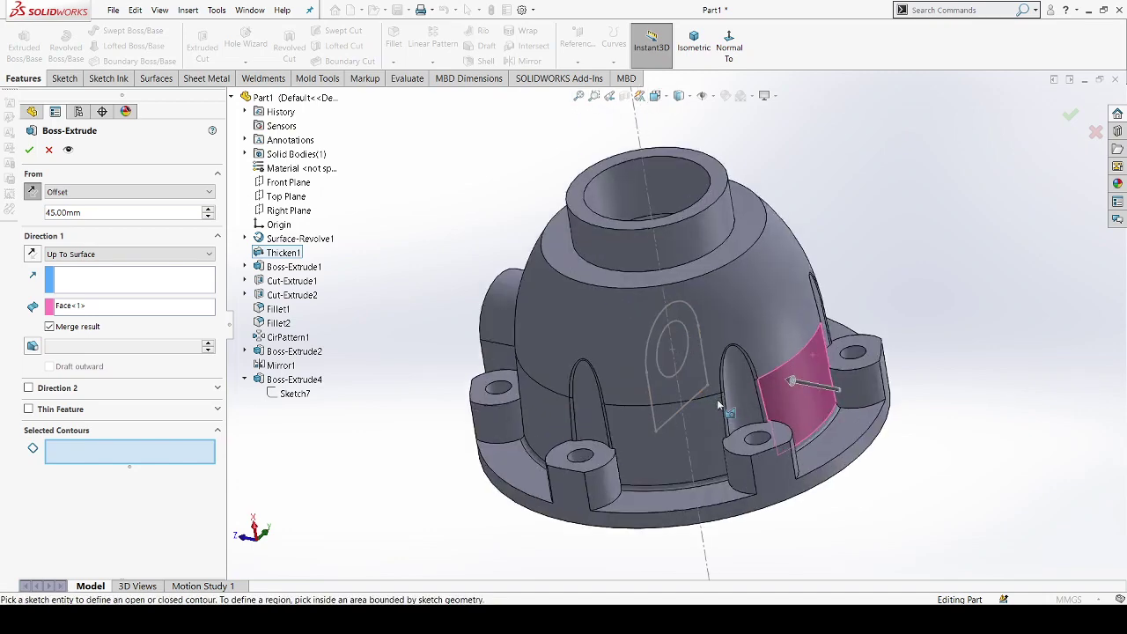
Step: Pick the two Sketch7 regions as contours and create Boss-Extrude6, the second bored side boss
middle_click_drag(843, 502, 684, 363)
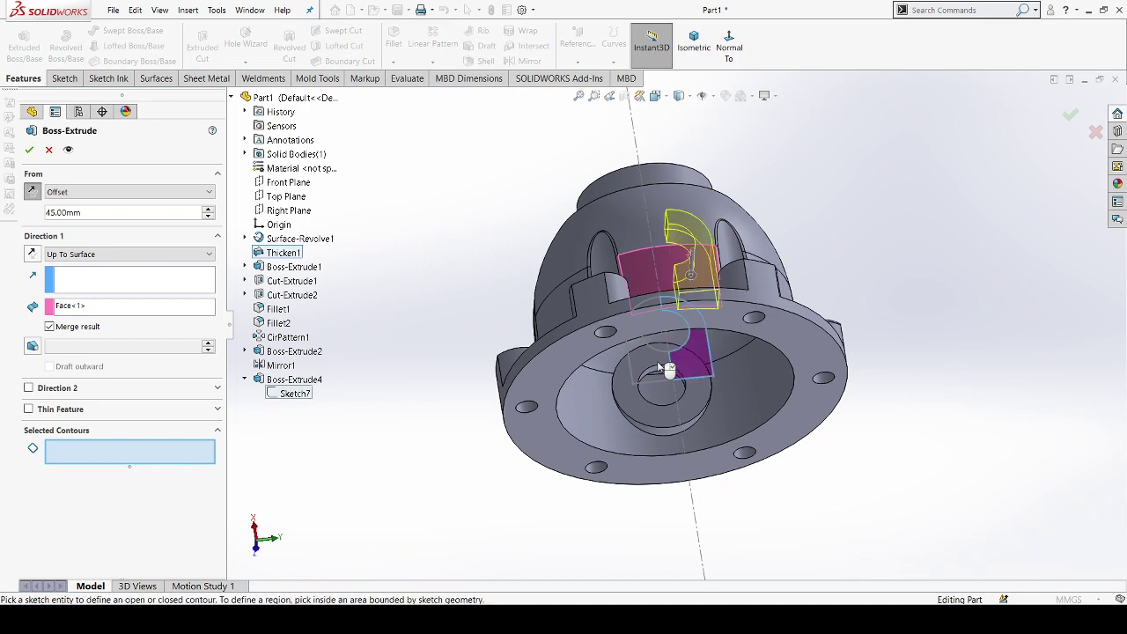
left_click(664, 363)
left_click(650, 374)
left_click(66, 459)
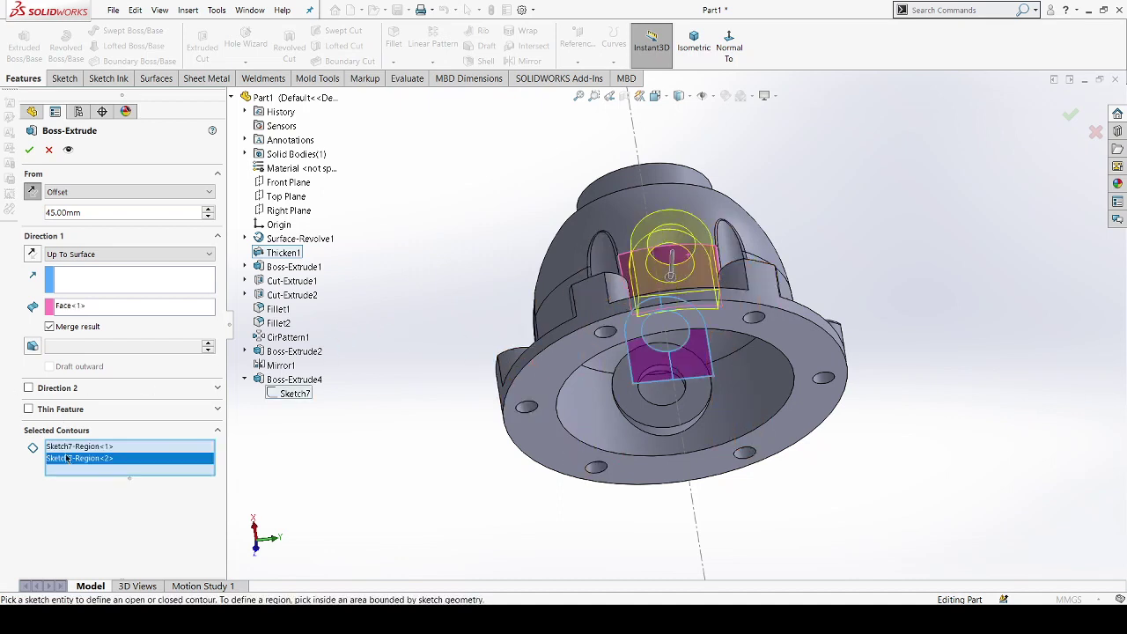
left_click(70, 449)
left_click(61, 457)
mouse_move(471, 250)
middle_mouse_down()
mouse_move(547, 498)
mouse_move(686, 396)
middle_mouse_up()
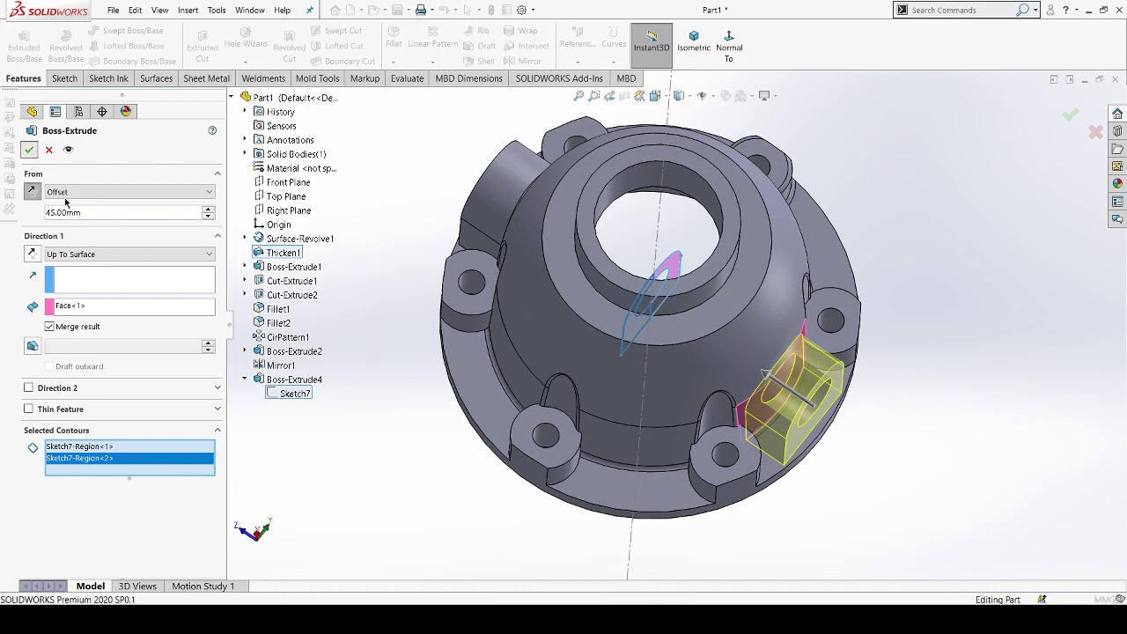
key("Return")
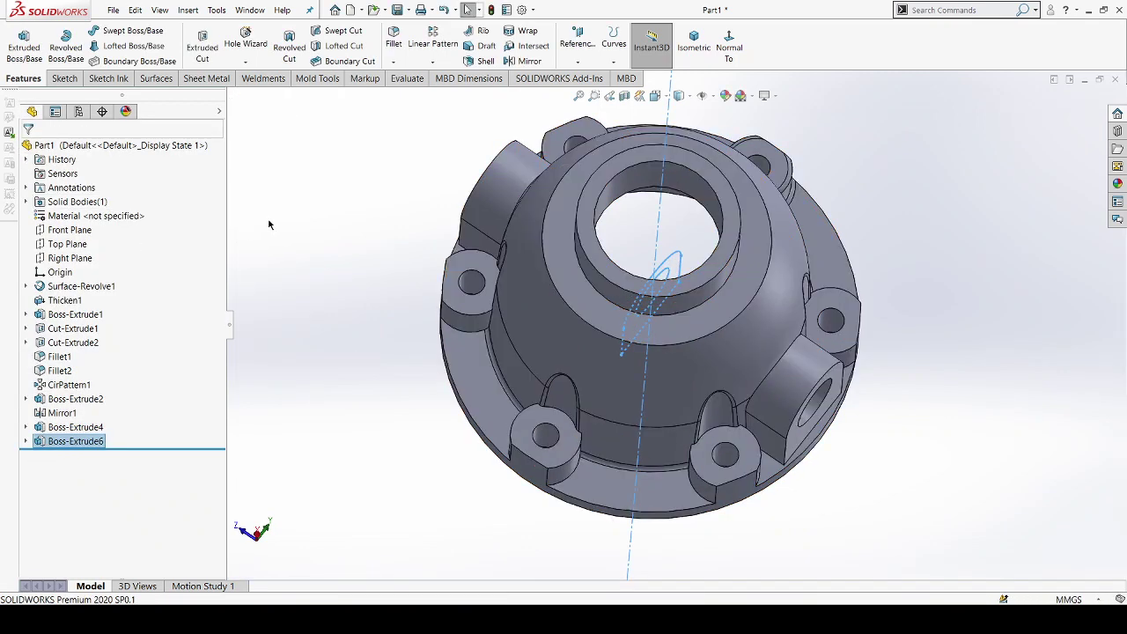
Step: Orbit to the housing's underside and select the flange's flat bottom face
middle_click_drag(640, 402, 679, 403)
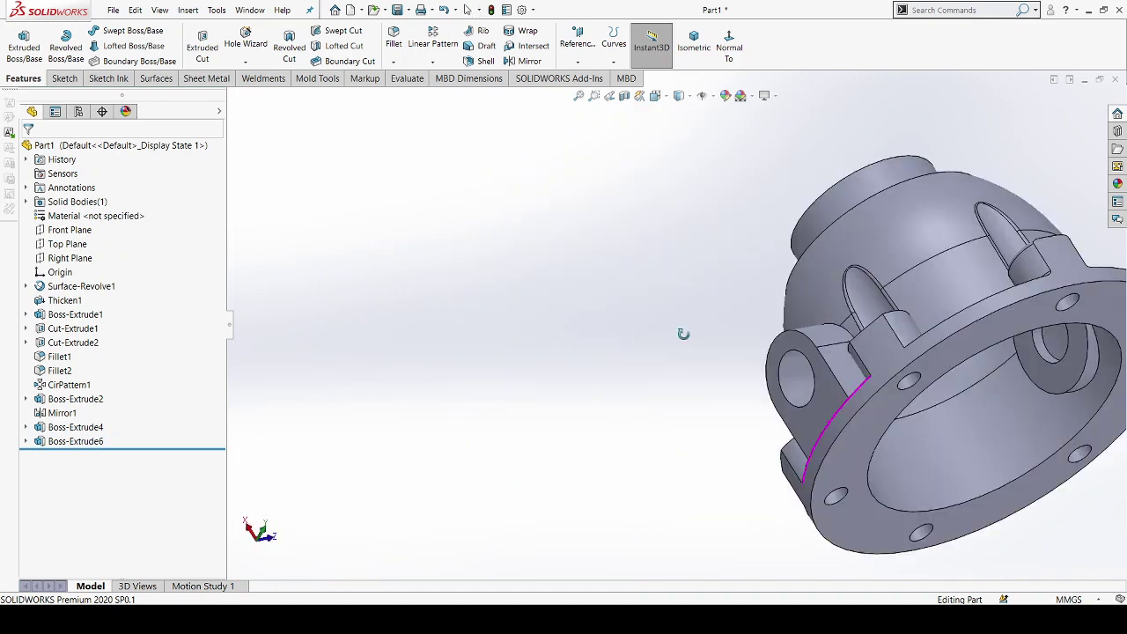
key("ctrl+shift+z")
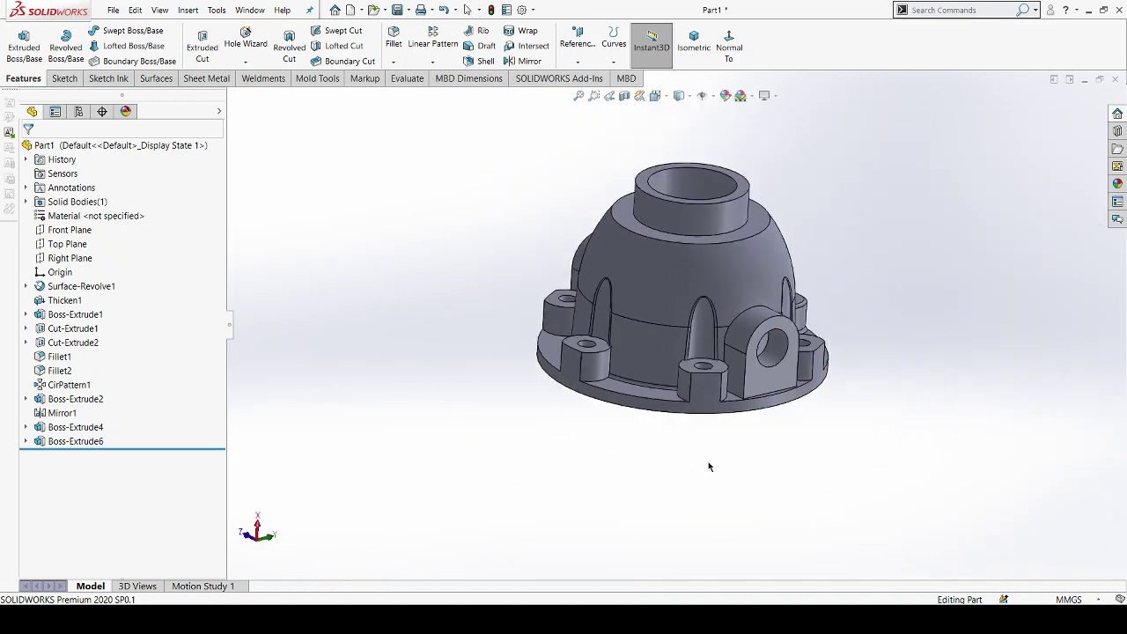
scroll(831, 310, "down", 2)
scroll(830, 280, "down", 2)
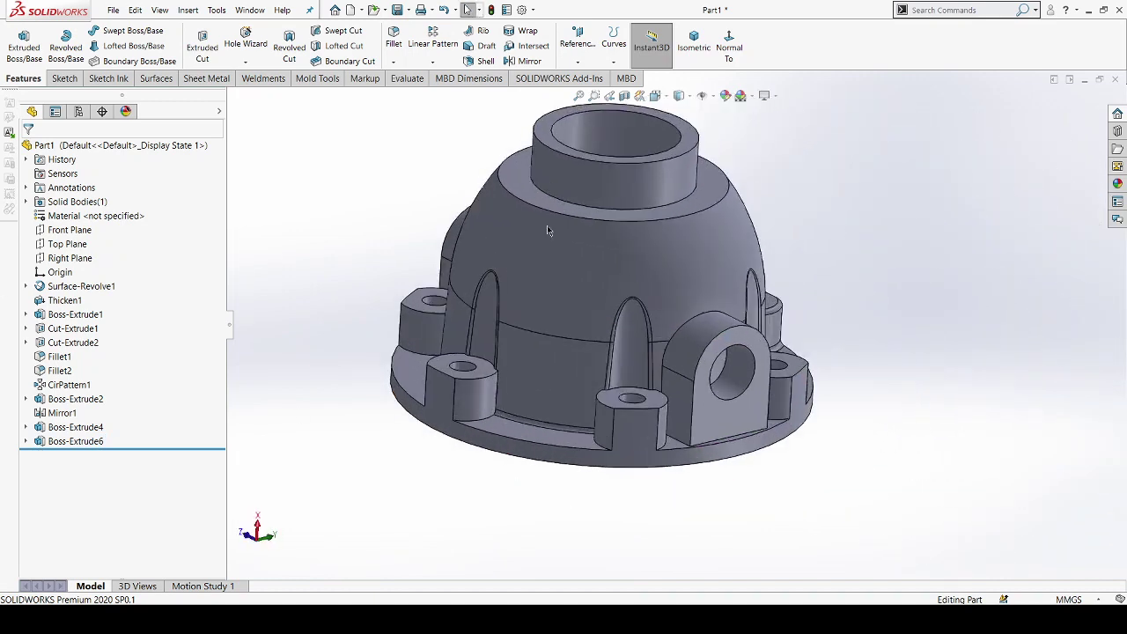
mouse_move(462, 204)
middle_mouse_down()
mouse_move(511, 304)
mouse_move(673, 125)
middle_mouse_up()
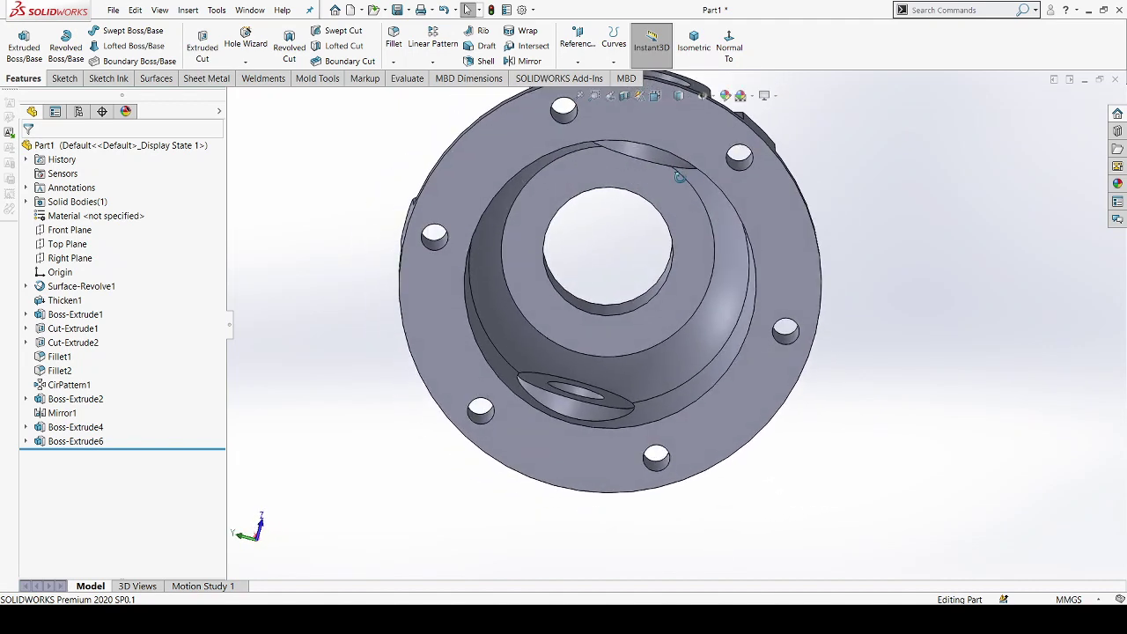
left_click(675, 127)
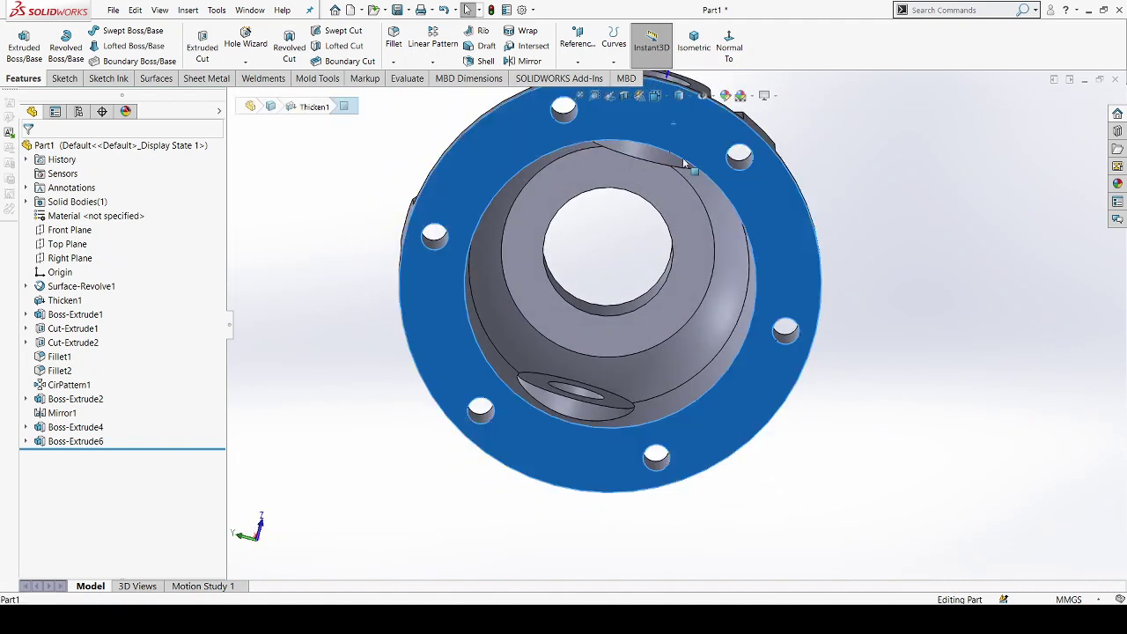
Step: Sketch on the flange face, viewed Normal To, with a circle centred on the origin
left_click(729, 92)
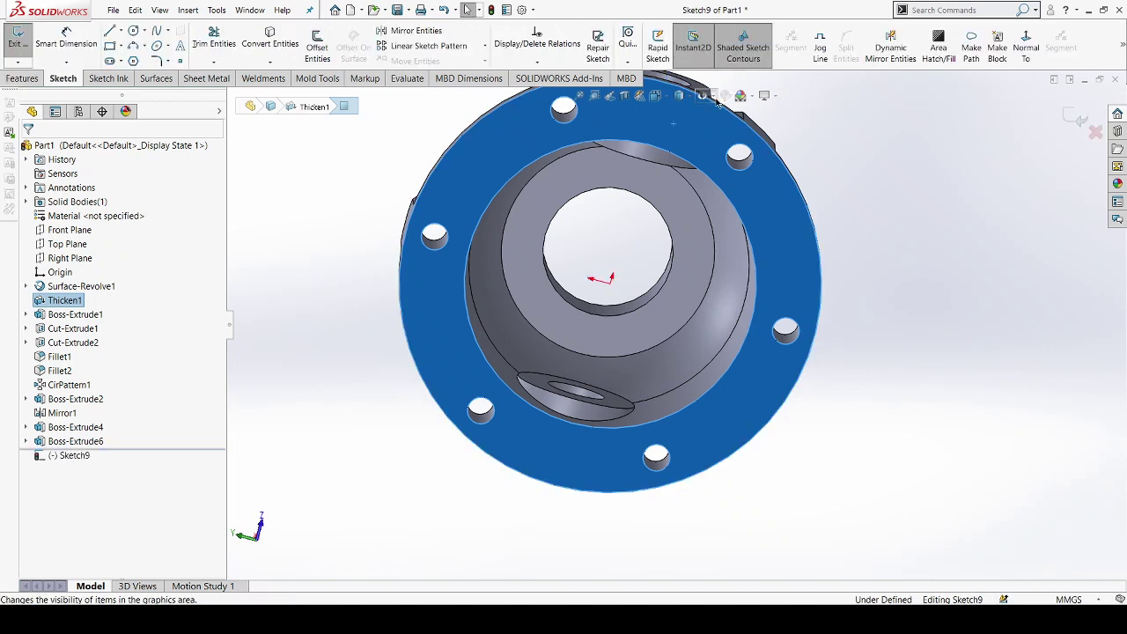
left_click(1025, 39)
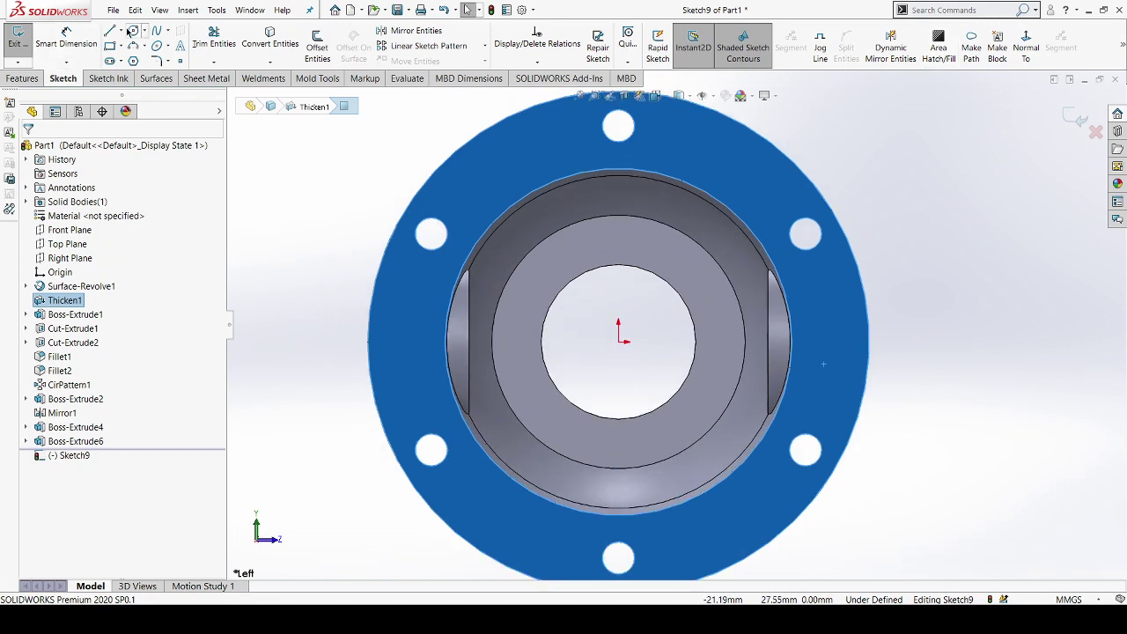
left_click(618, 341)
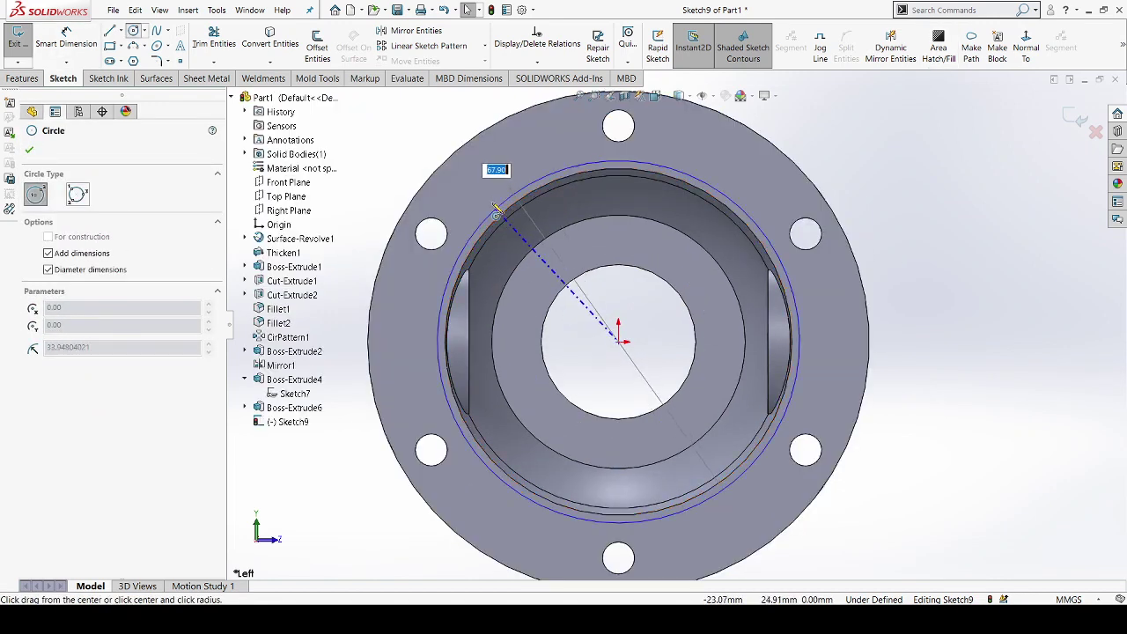
left_click(496, 212)
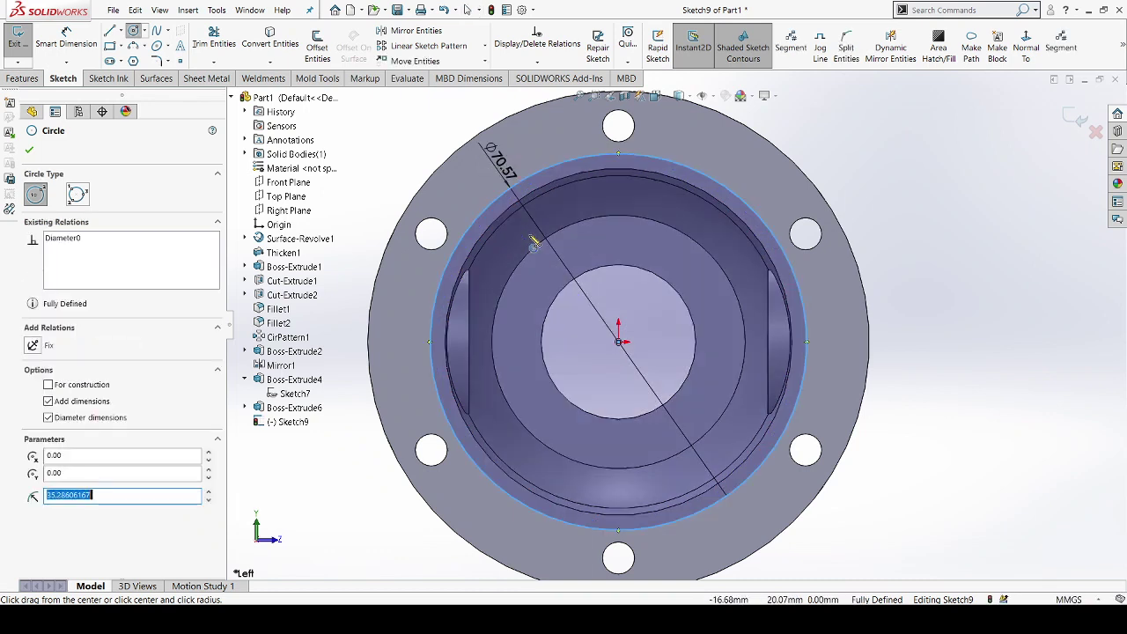
key("Escape")
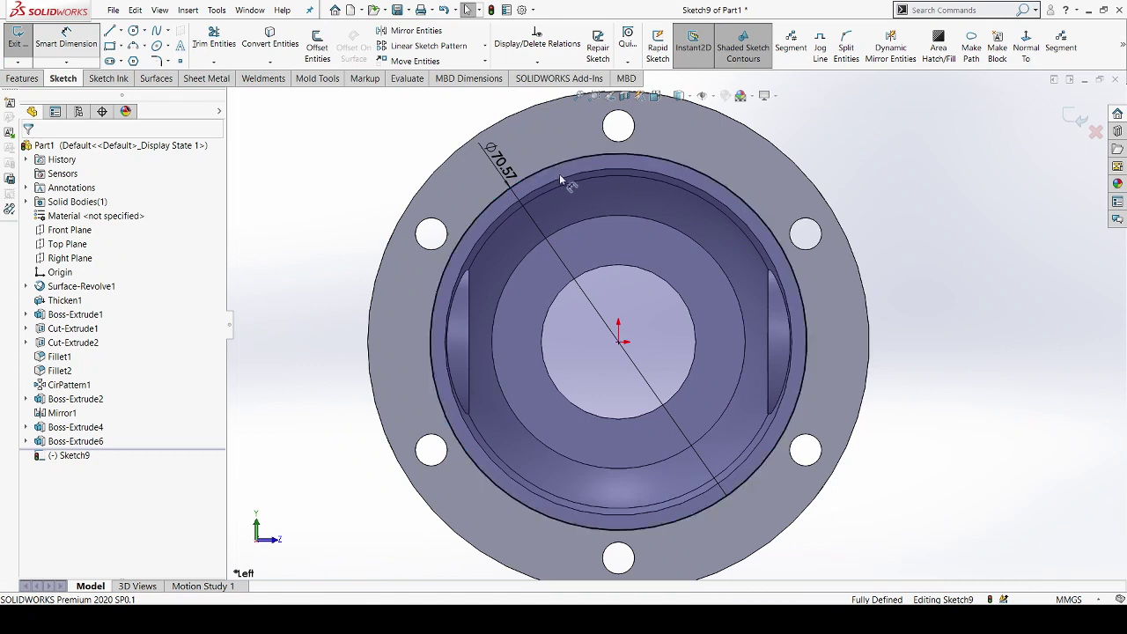
Step: Place a trial gap dimension between the circle and the 65 mm inner edge
left_click(571, 181)
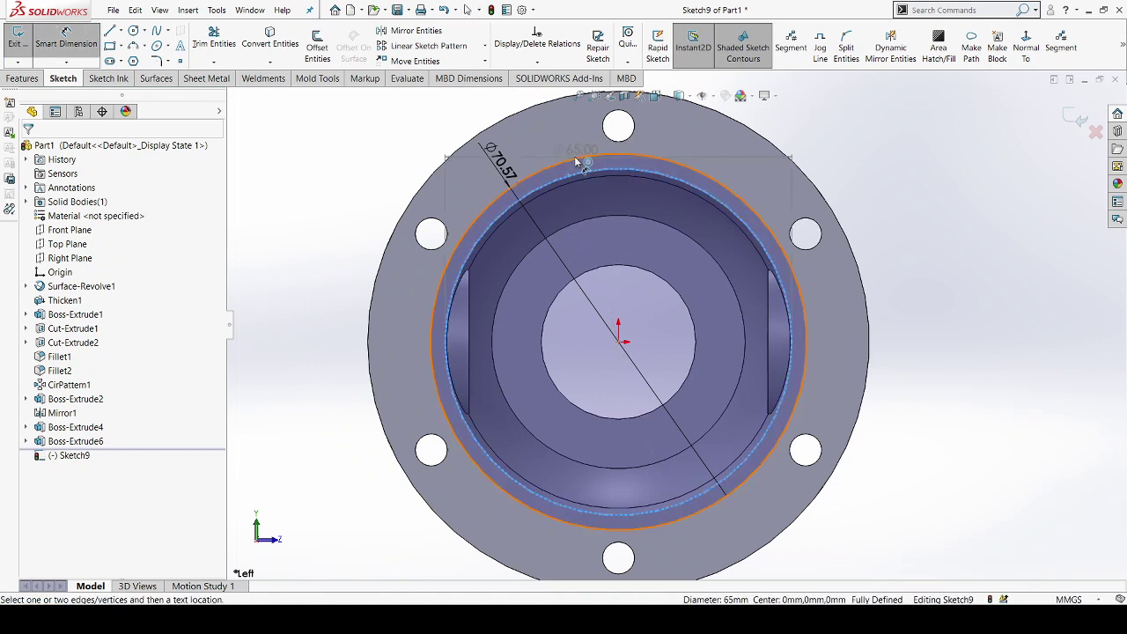
left_click(577, 162)
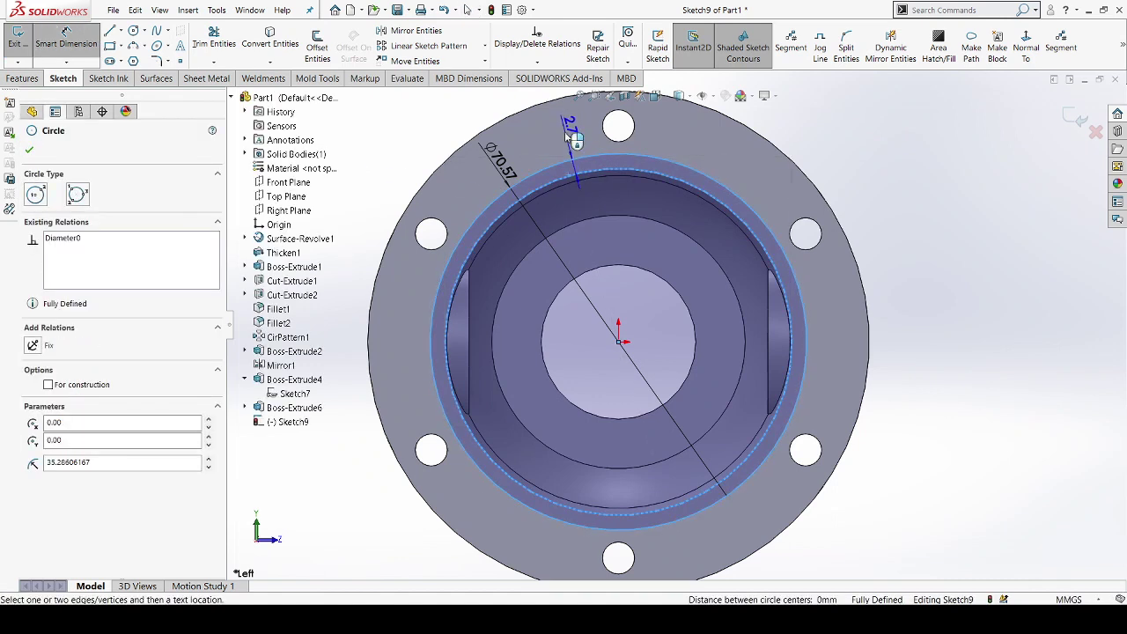
left_click(568, 134)
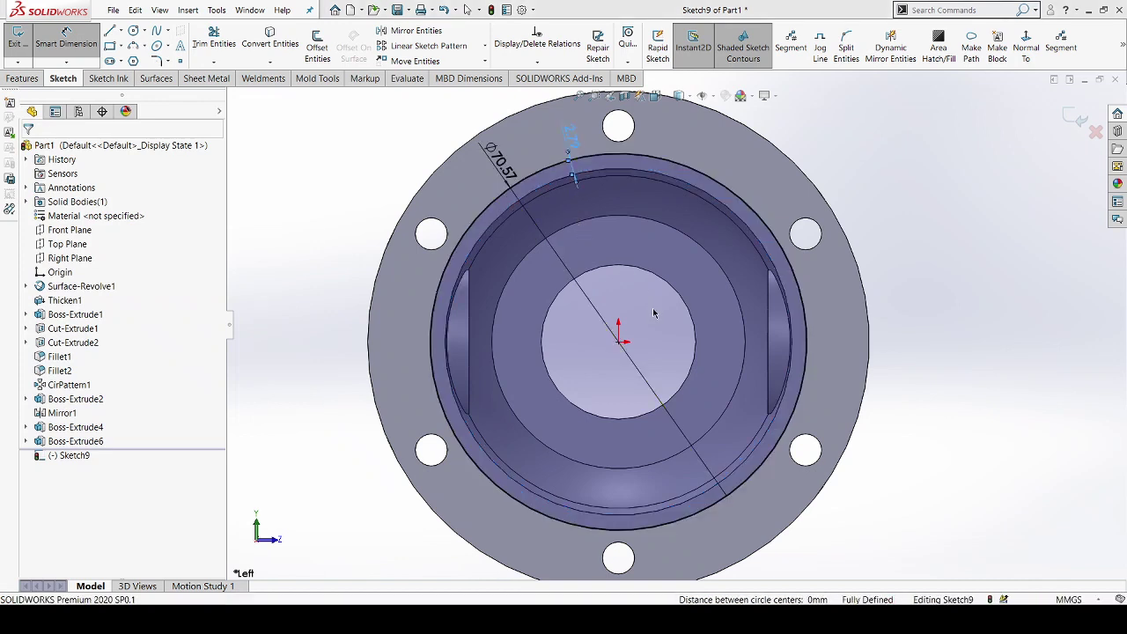
left_click(507, 176)
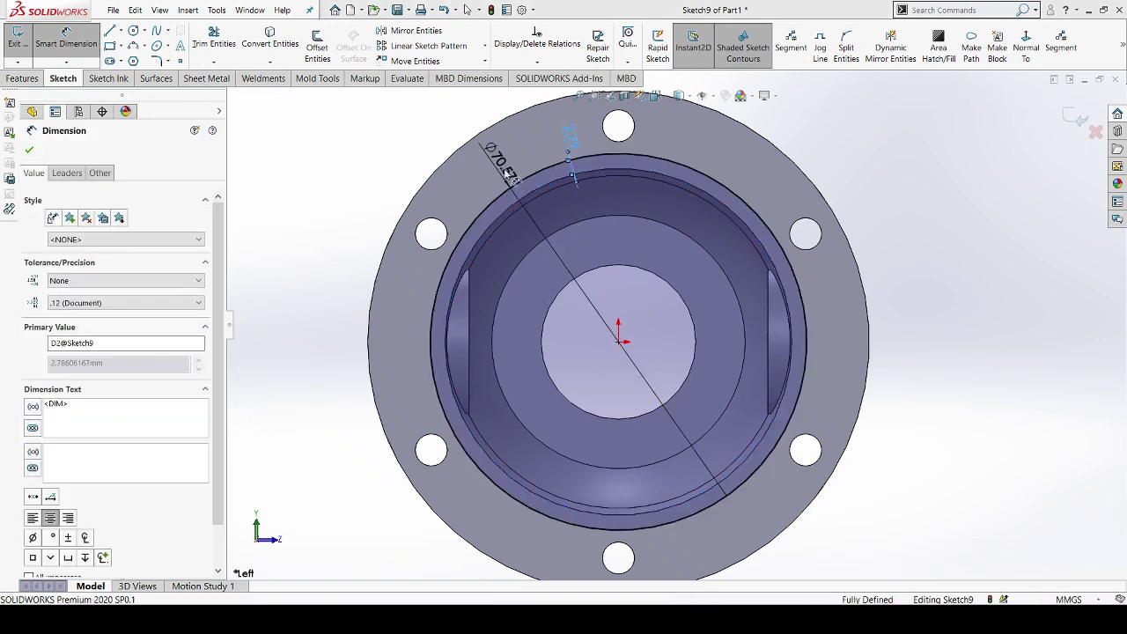
key("Escape")
double_click(508, 174)
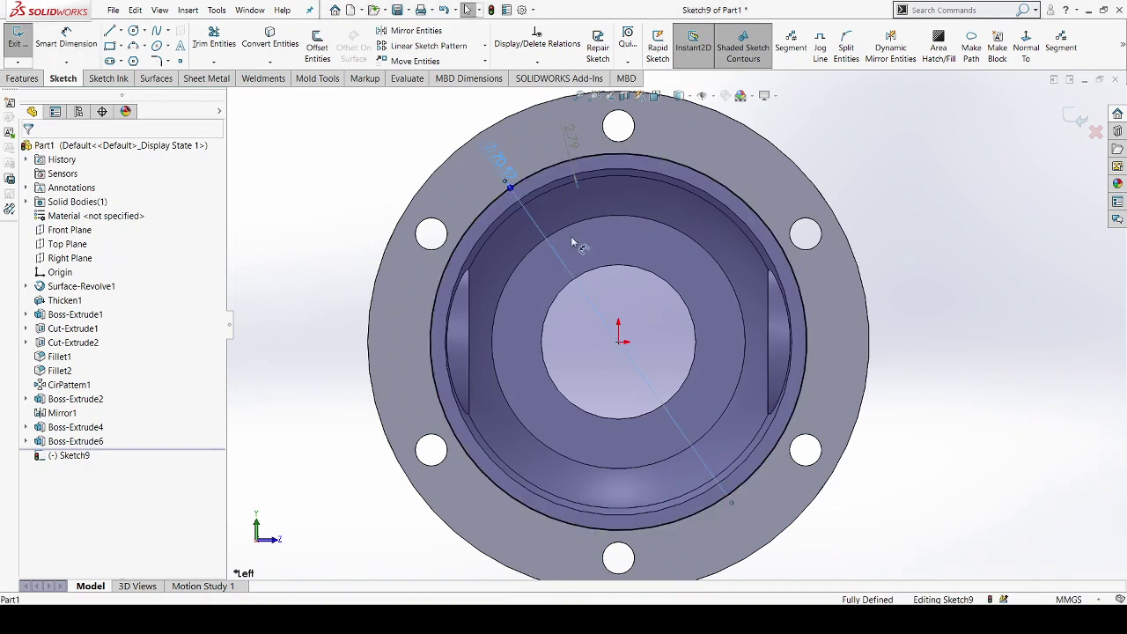
key("Return")
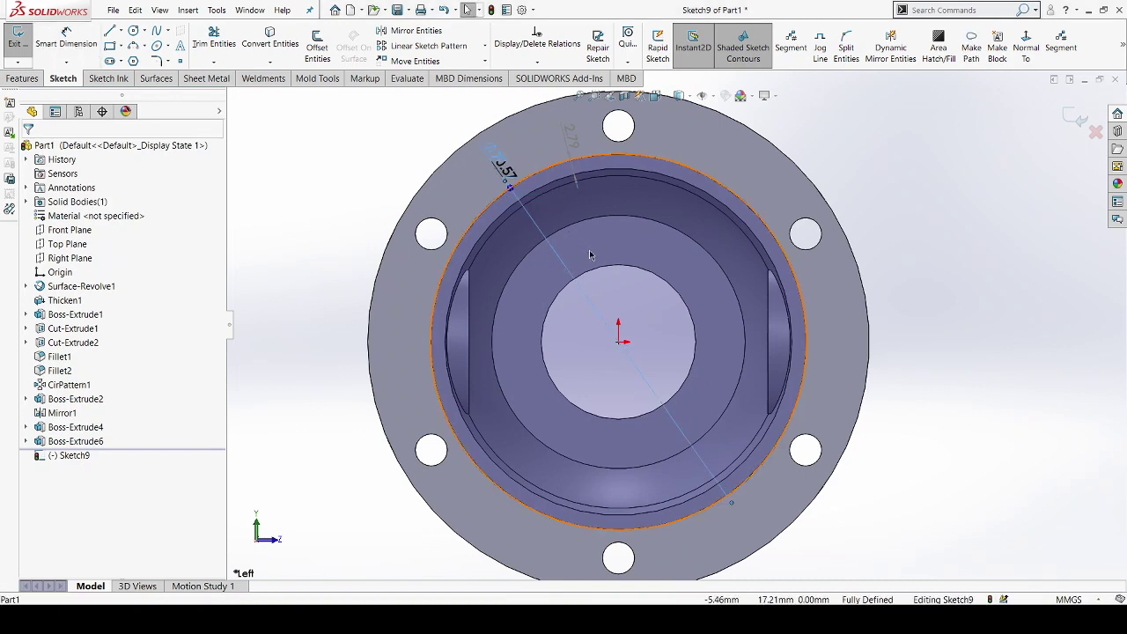
Step: Delete the Ø70.57 diameter and 2.79 gap dimensions from the circle
left_click(582, 291)
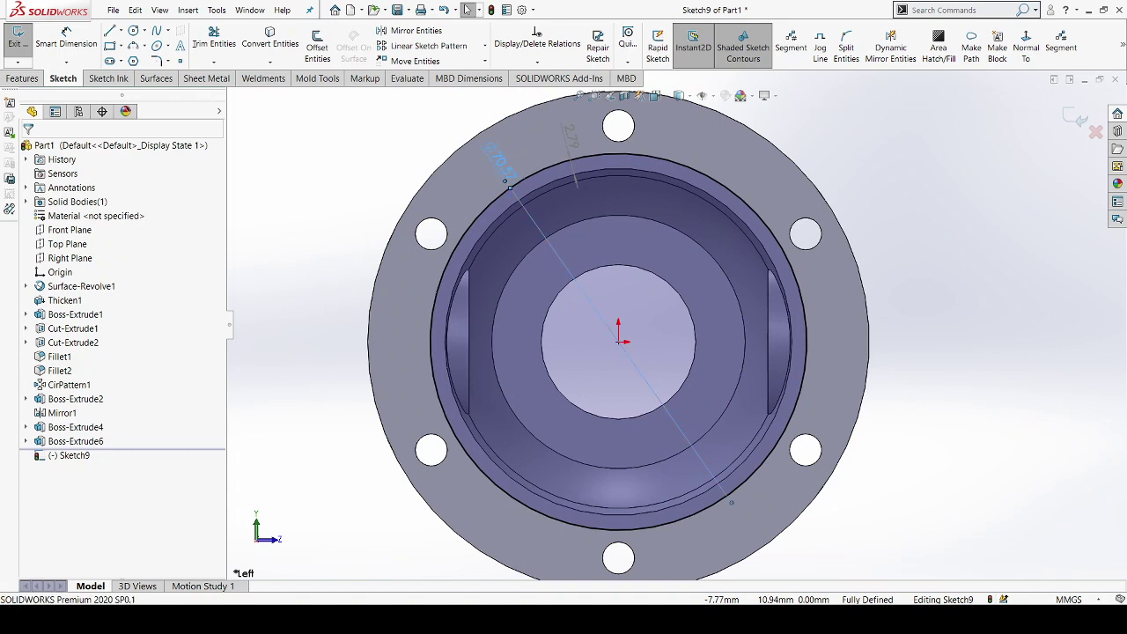
key("Delete")
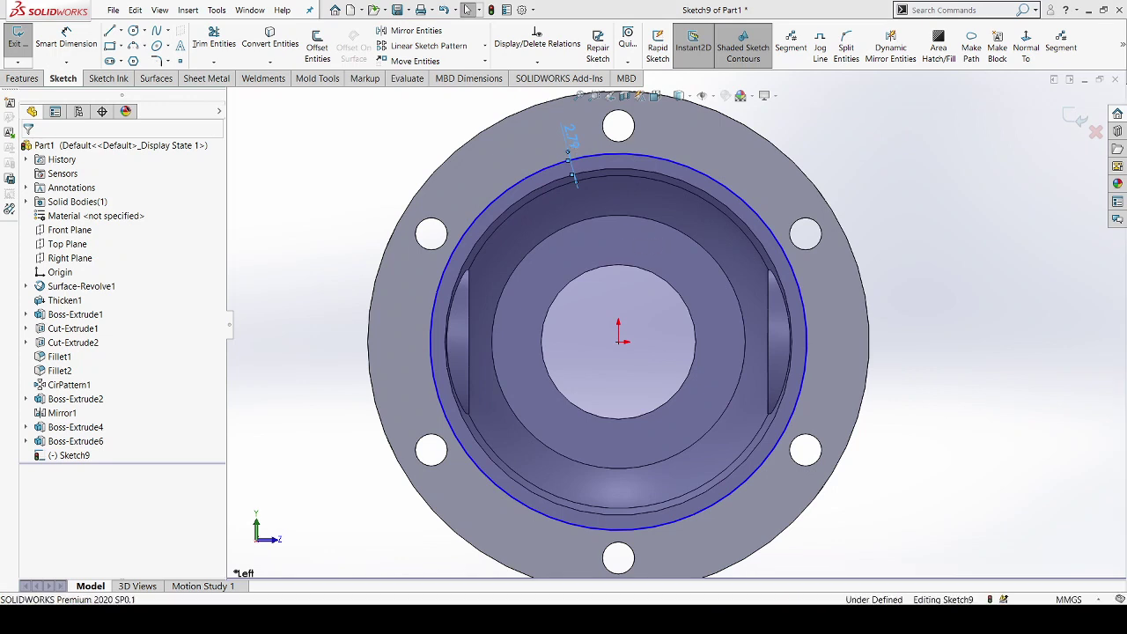
left_click(571, 136)
key("Escape")
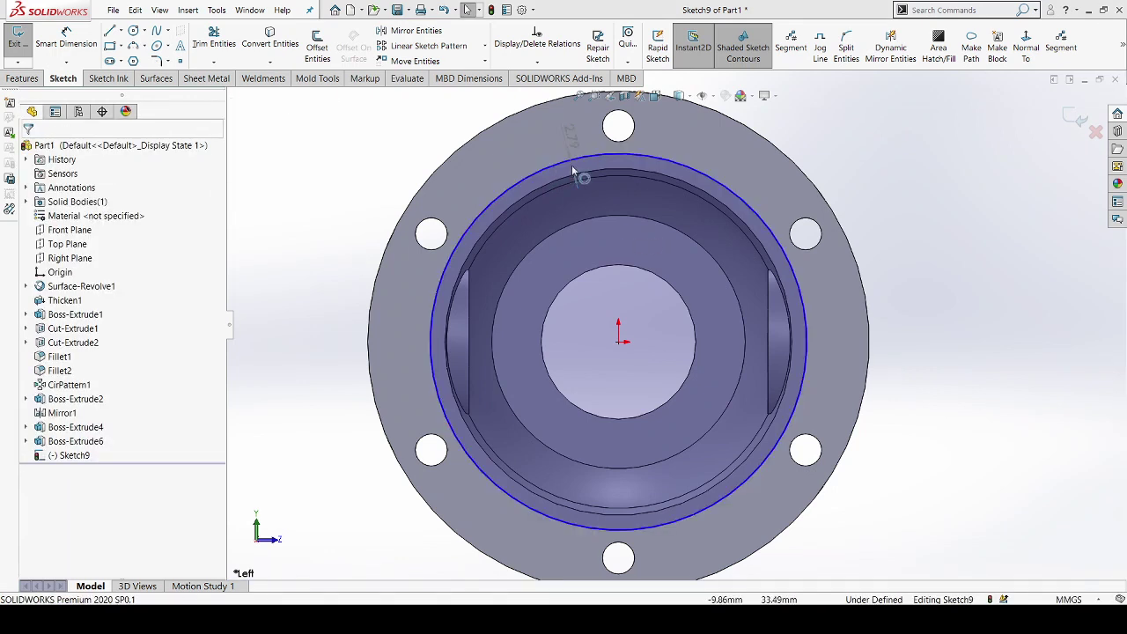
left_click(573, 176)
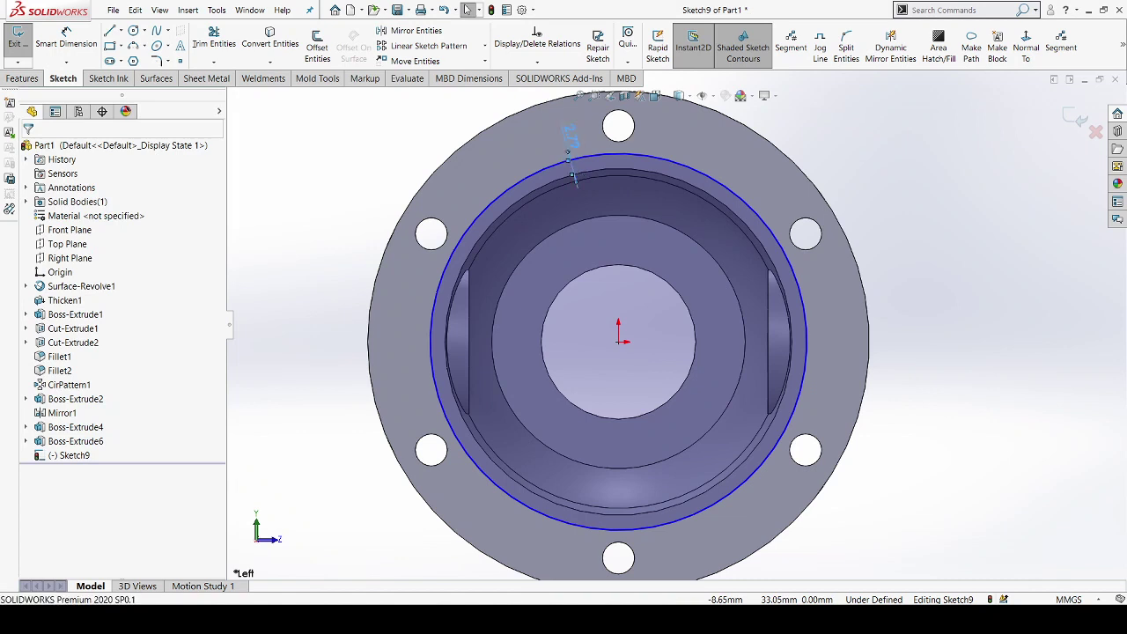
key("Delete")
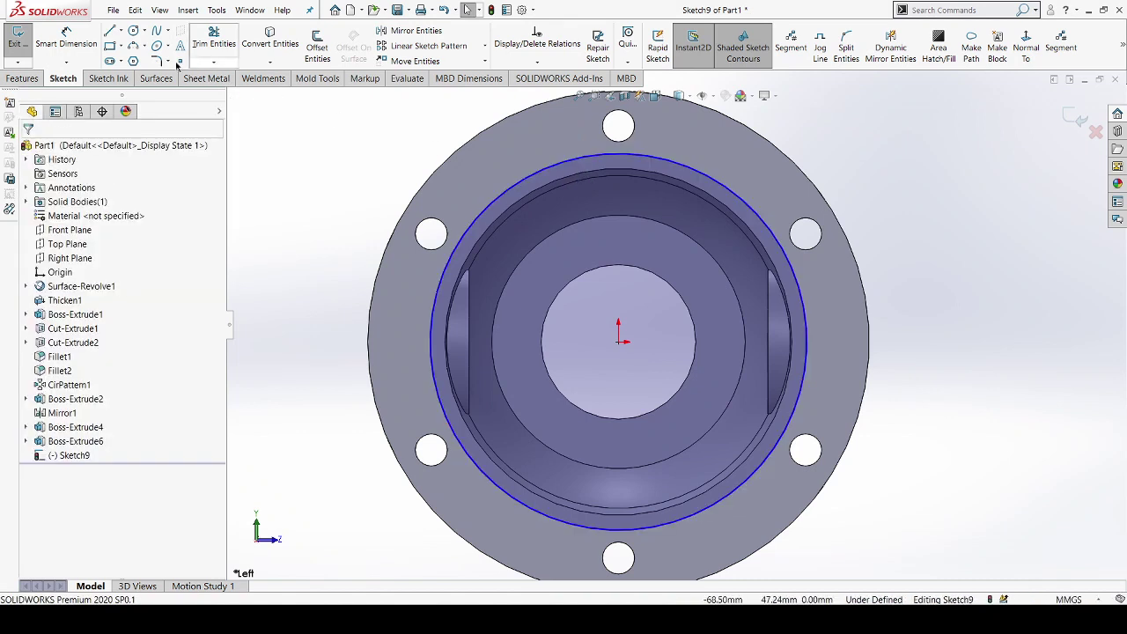
left_click(548, 184)
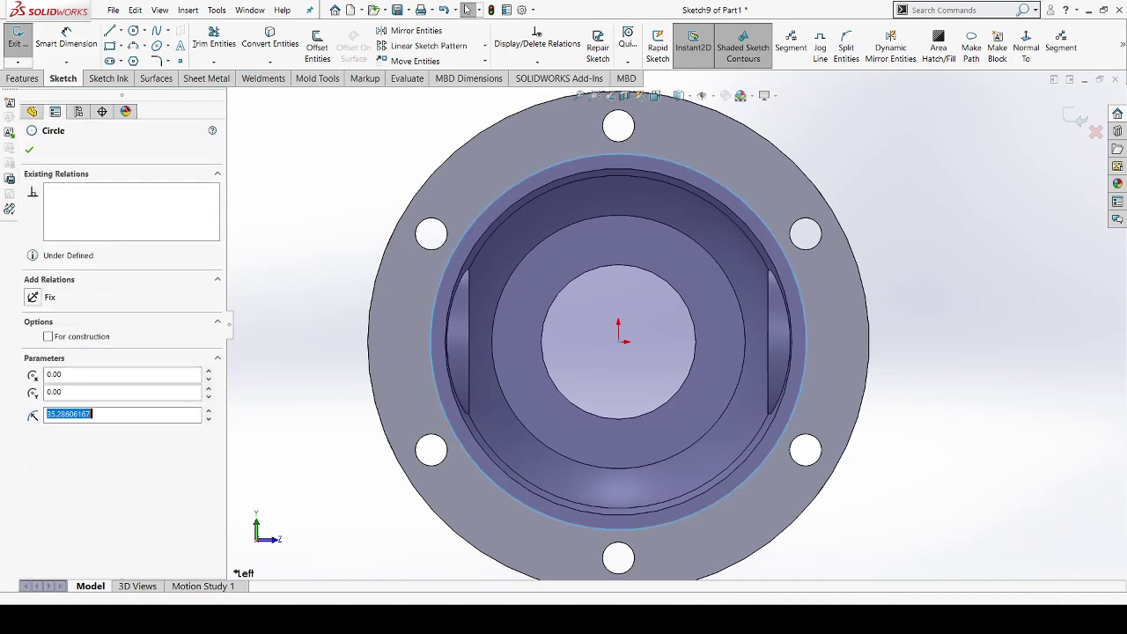
left_click(540, 174)
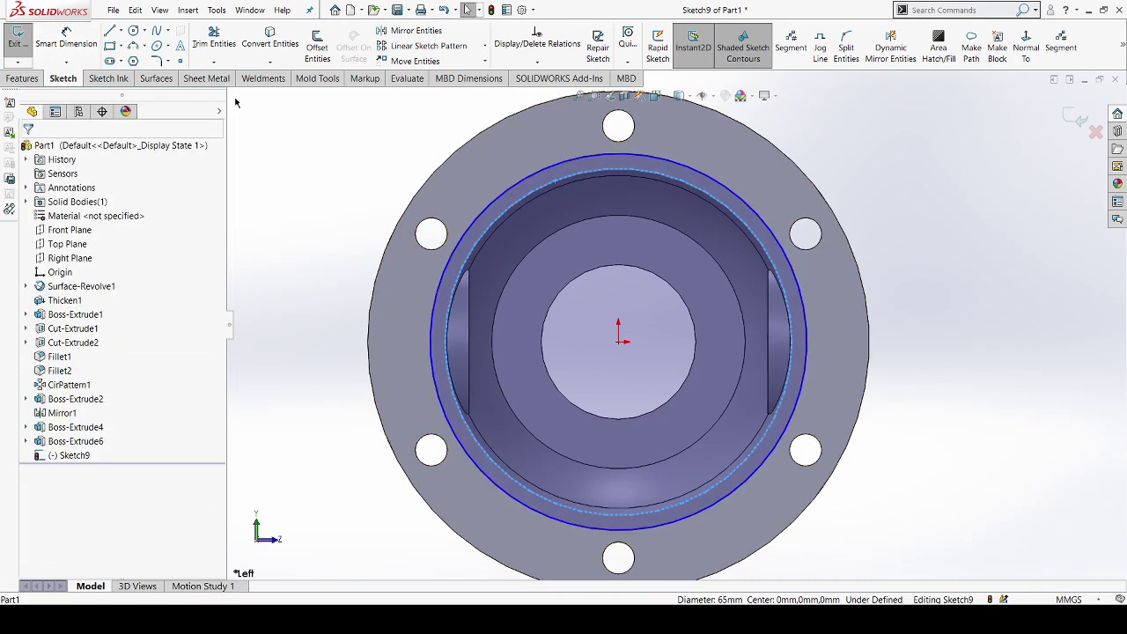
Step: Dimension the circle 1.50 mm outside the 65 mm inner edge, fully defining the sketch
left_click(80, 51)
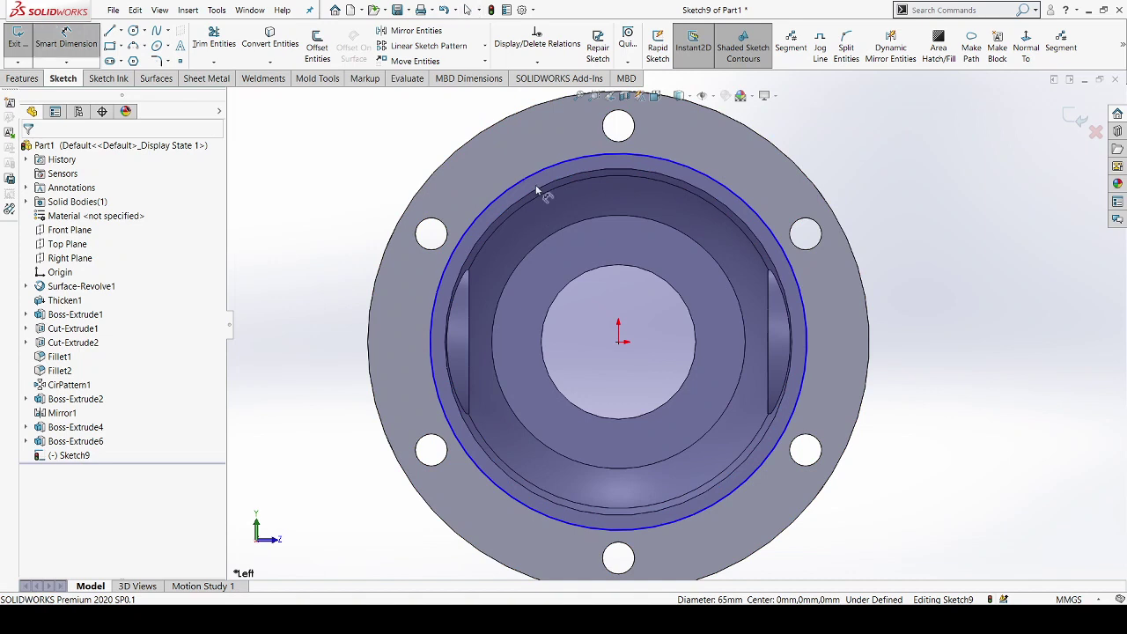
left_click(544, 181)
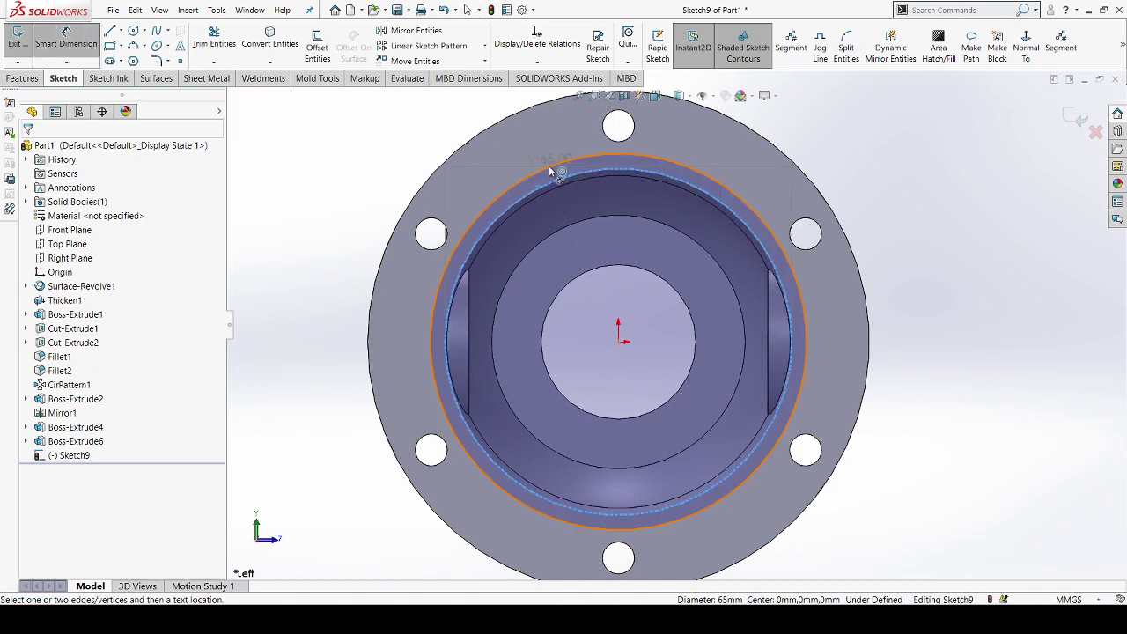
left_click(540, 167)
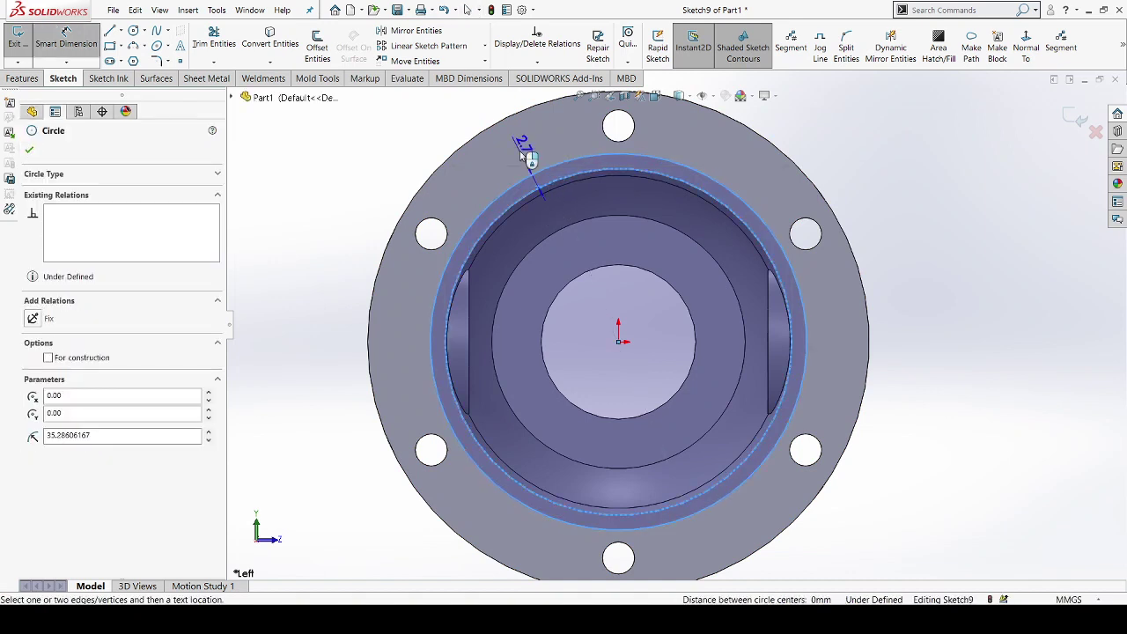
left_click(513, 157)
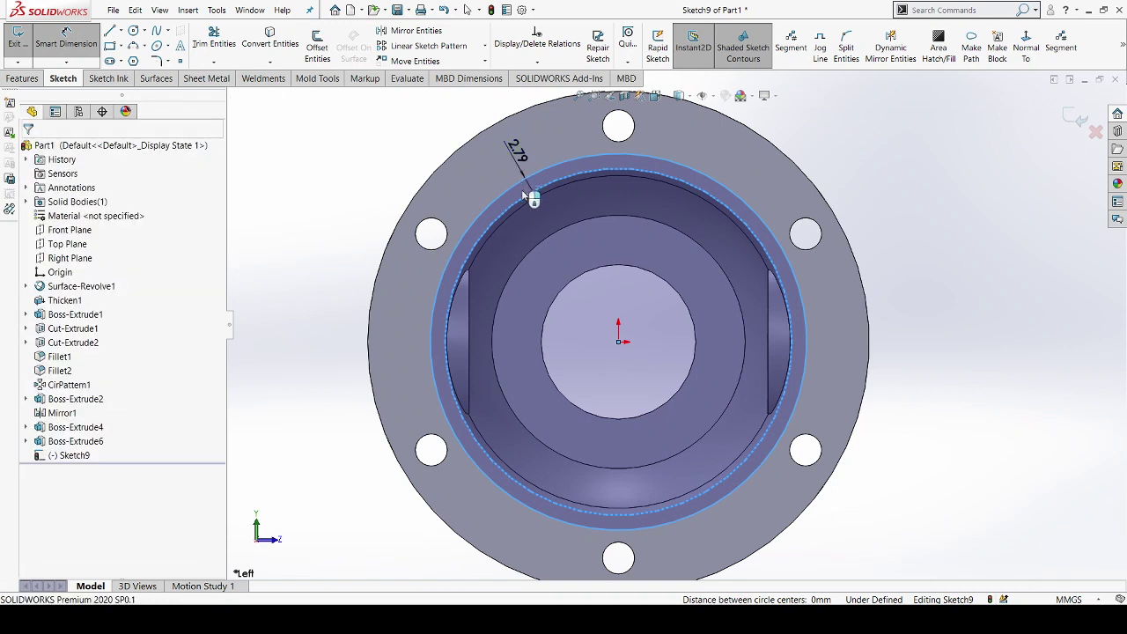
left_click(527, 195)
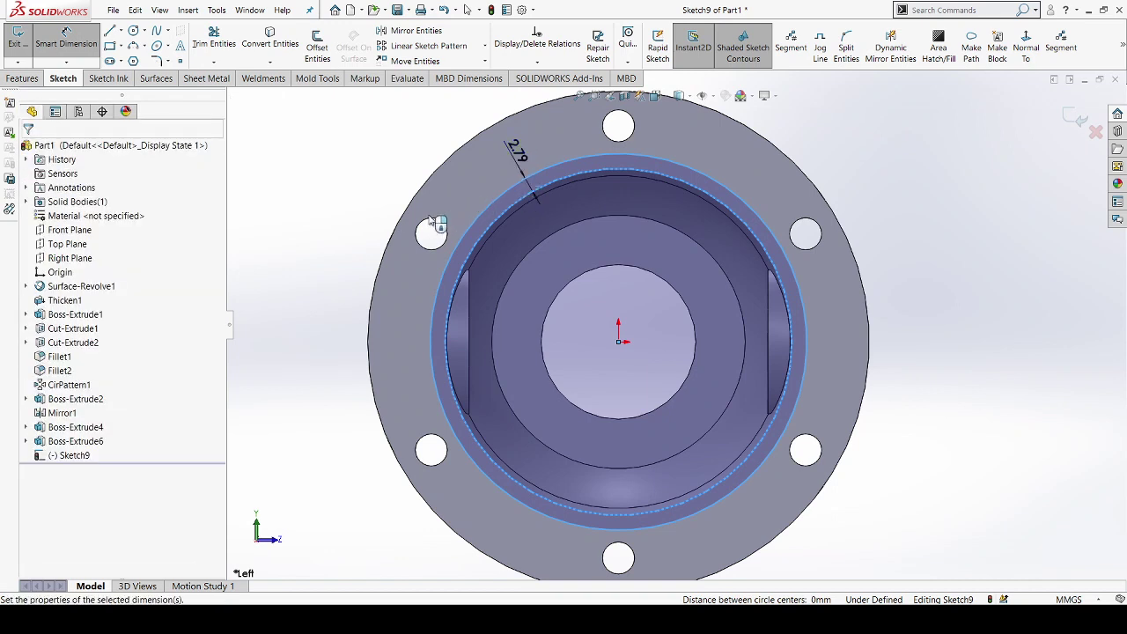
left_click(282, 244)
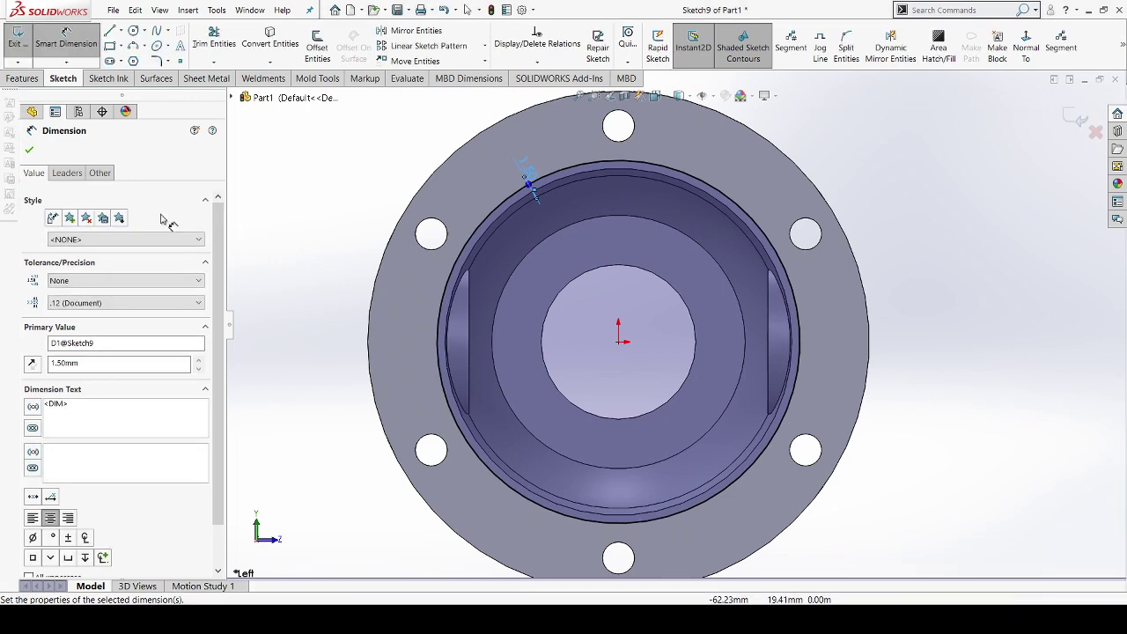
left_click(29, 150)
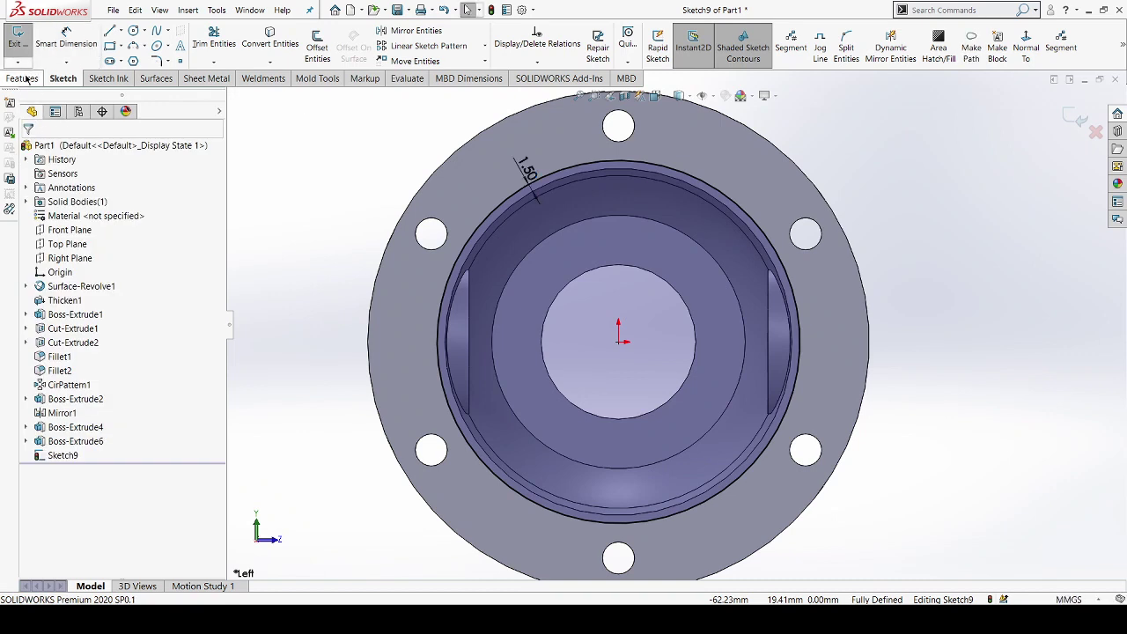
left_click(22, 78)
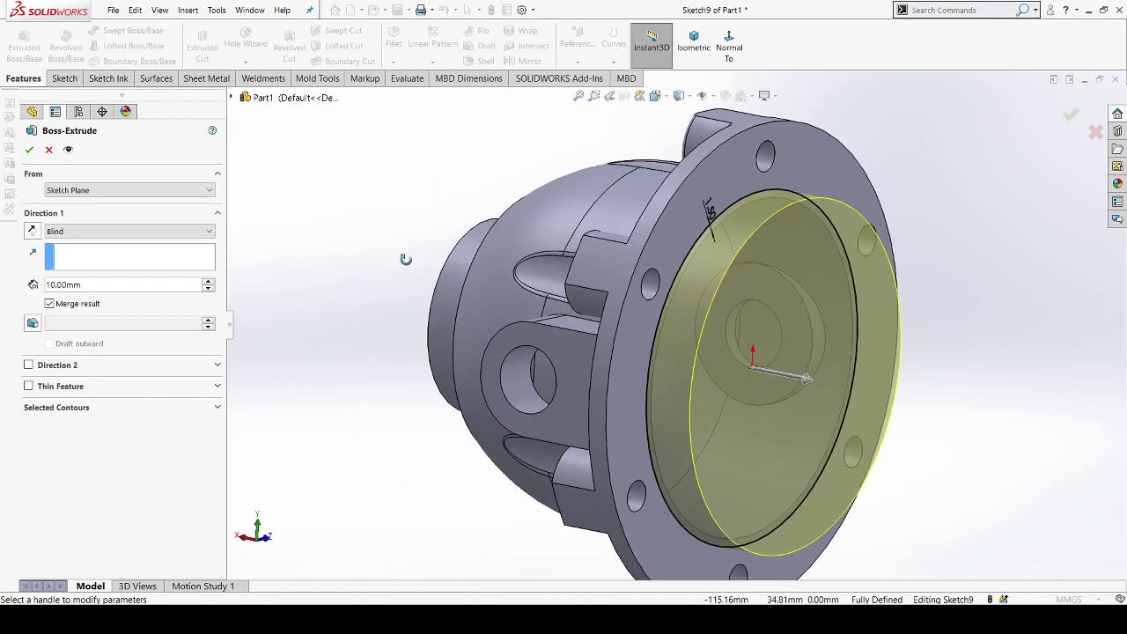
Step: Drop the boss extrusion and cut Sketch9's ring 5 mm Blind into the flange face
left_click(30, 231)
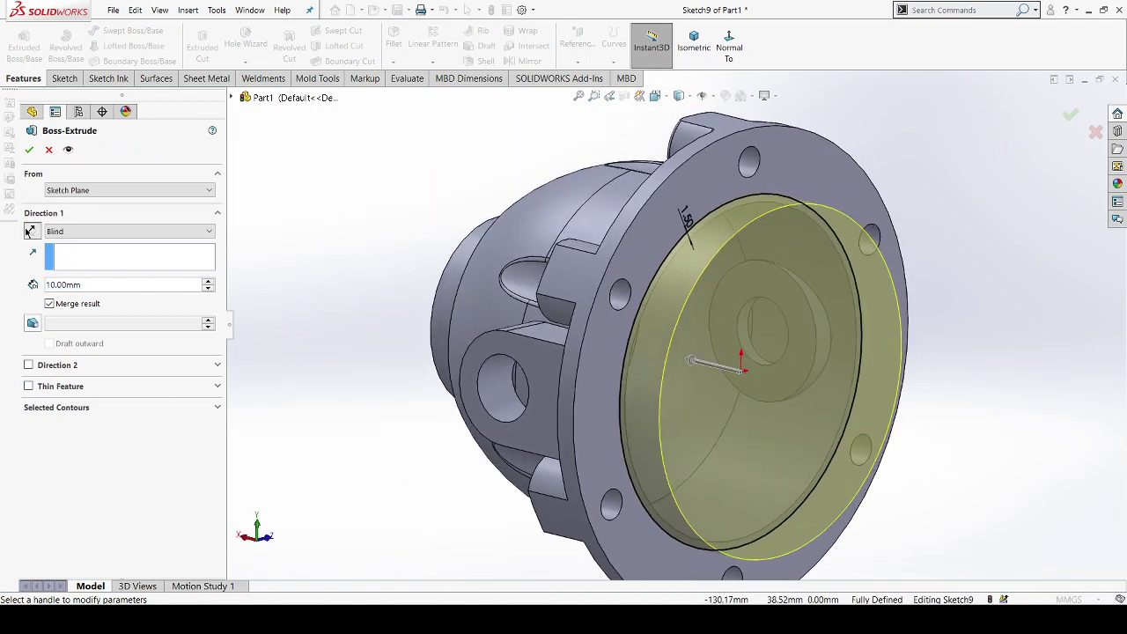
left_click(48, 149)
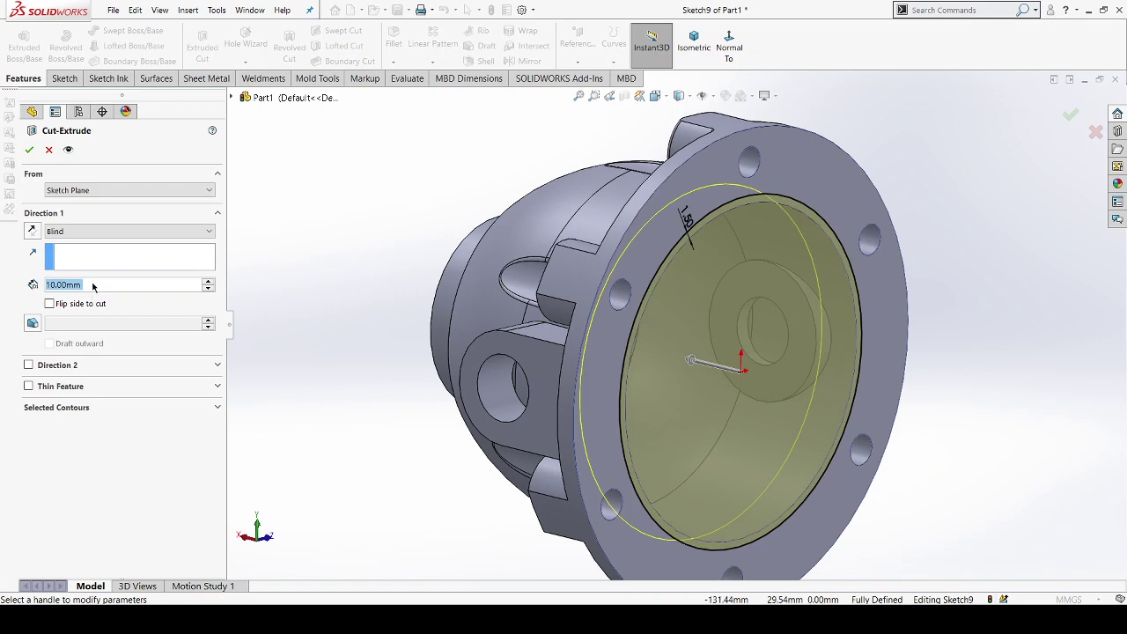
type("5")
key("Return")
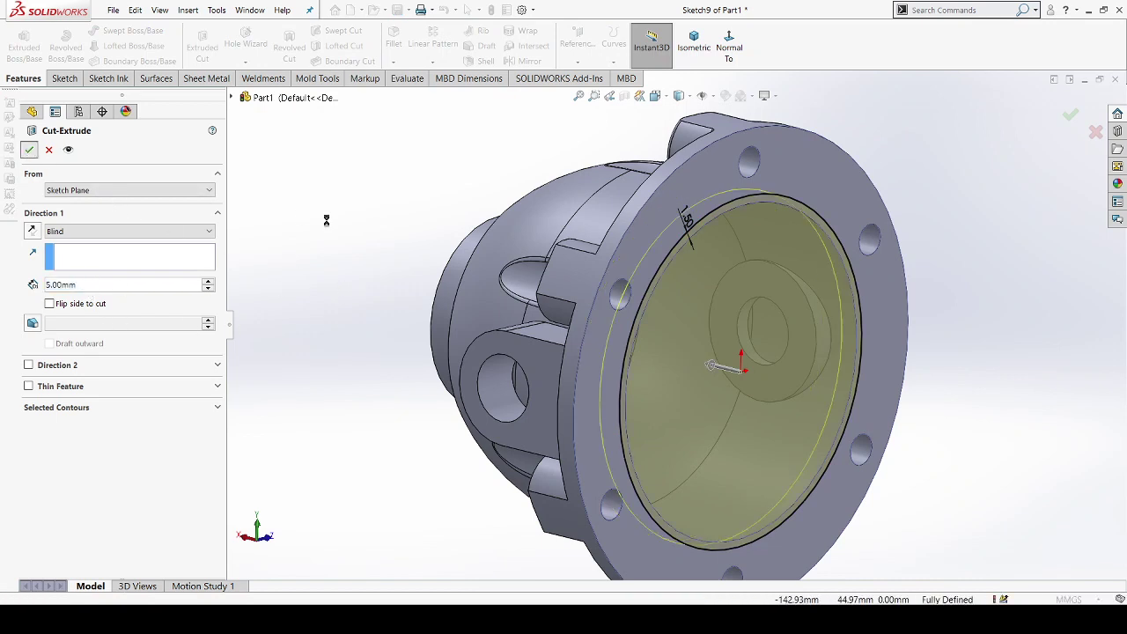
key("Return")
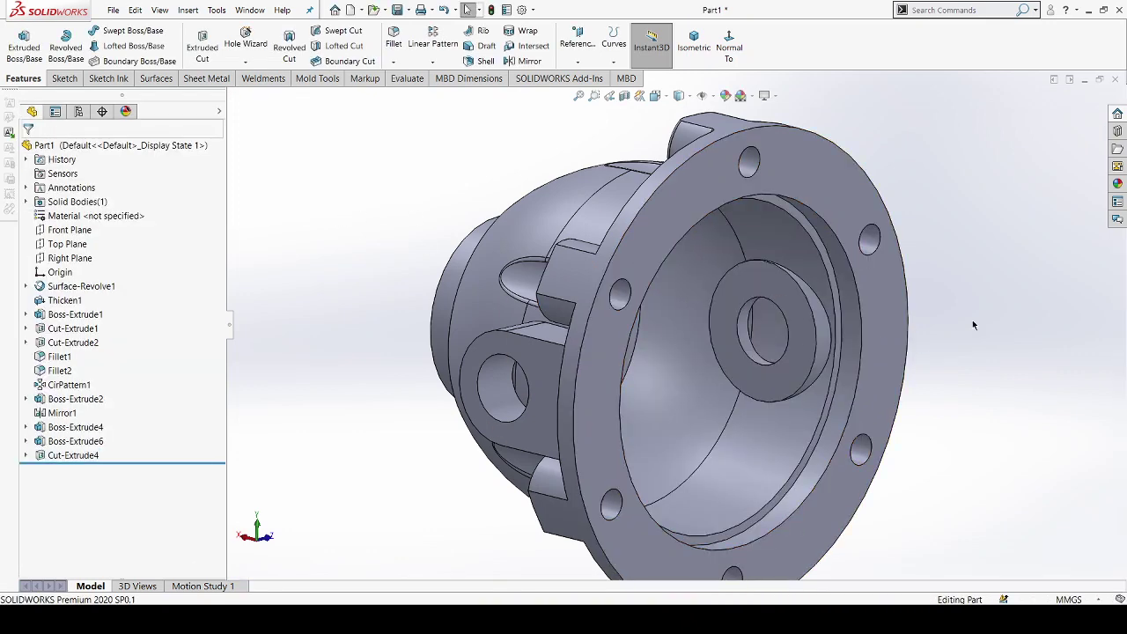
Step: Start a sketch on the side lug boss's flat face, viewed Normal To
middle_click_drag(999, 313, 981, 308)
mouse_move(902, 325)
middle_mouse_down()
mouse_move(876, 381)
mouse_move(1004, 309)
mouse_move(1047, 308)
mouse_move(982, 352)
mouse_move(825, 422)
middle_mouse_up()
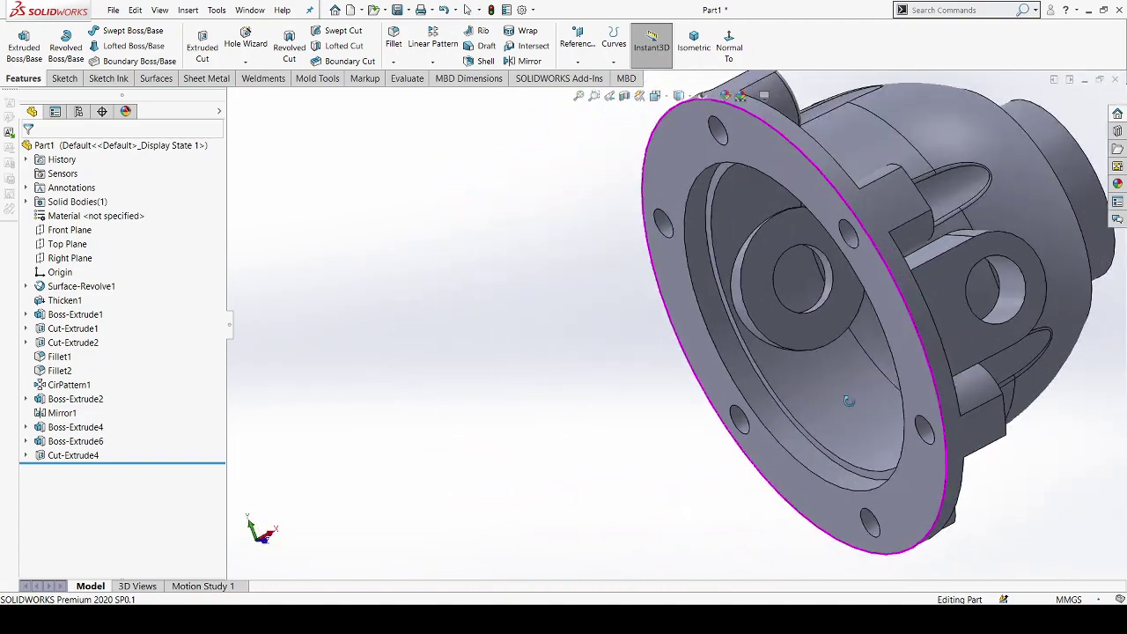
scroll(825, 423, "down", 5)
left_click(980, 297)
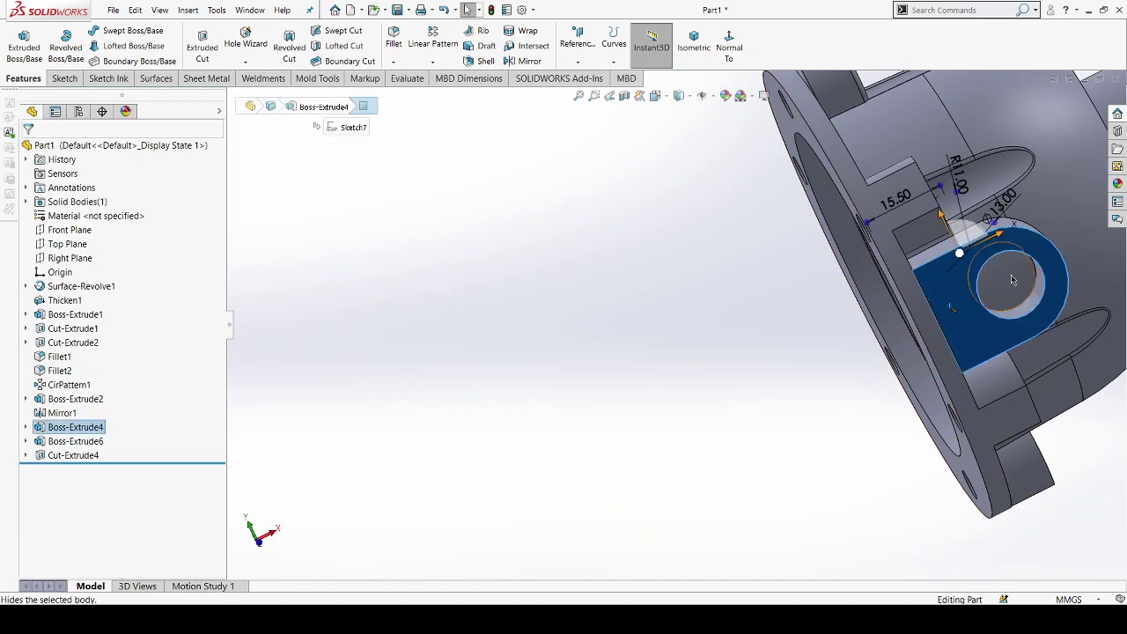
left_click(1008, 281)
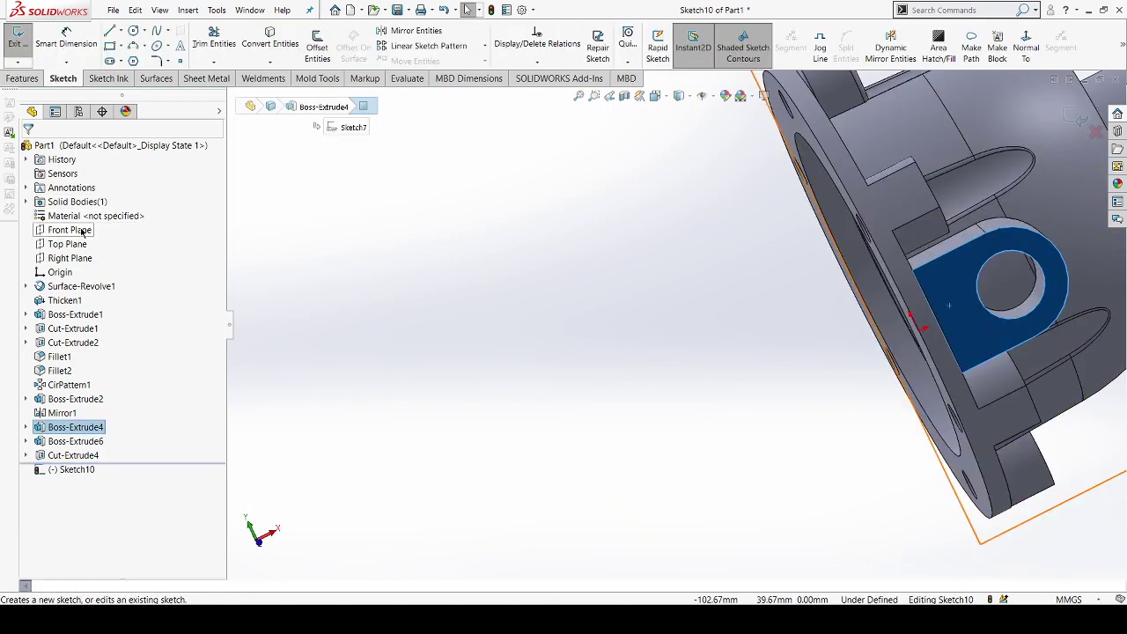
left_click(1021, 48)
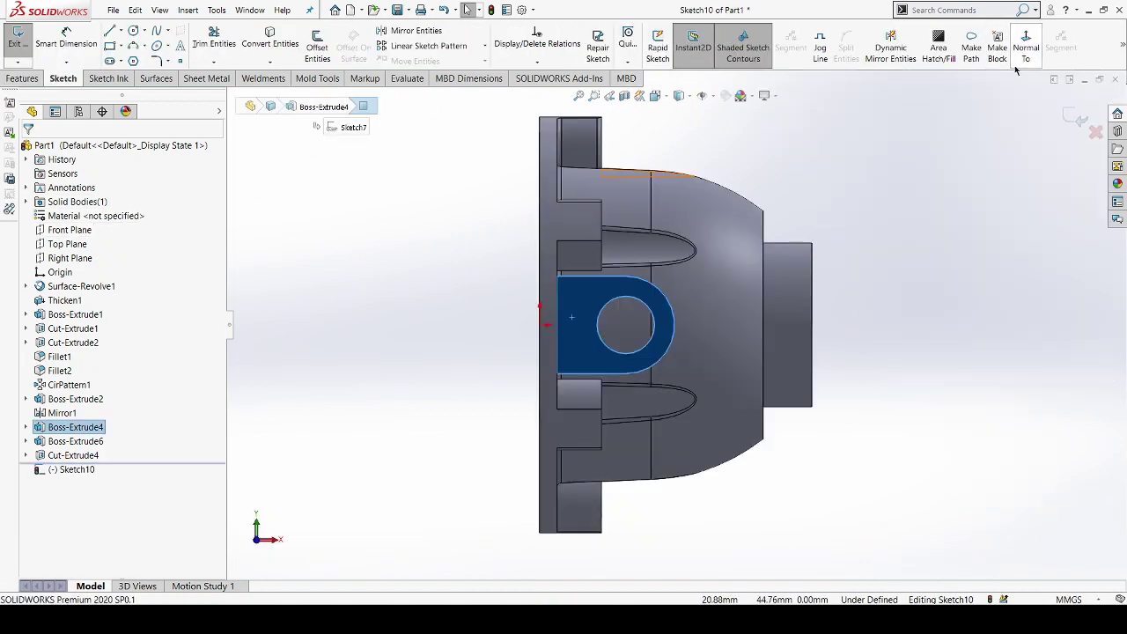
scroll(746, 277, "down", 2)
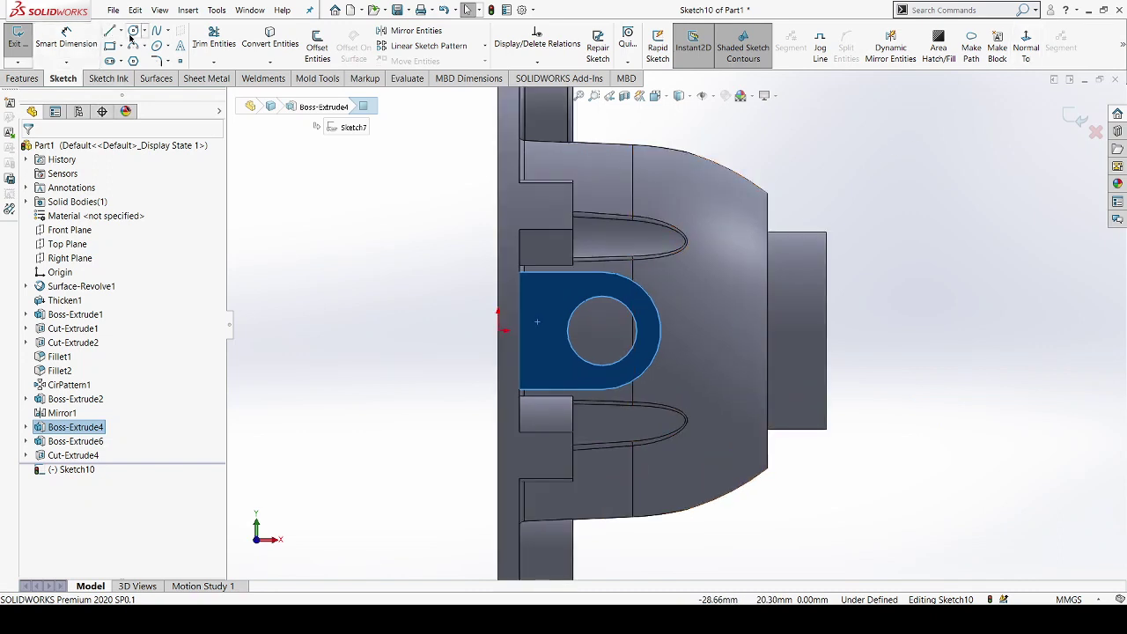
Step: Draw a Ø13 mm circle centred on the lug hole
key("c")
scroll(616, 330, "down", 1)
scroll(581, 308, "down", 1)
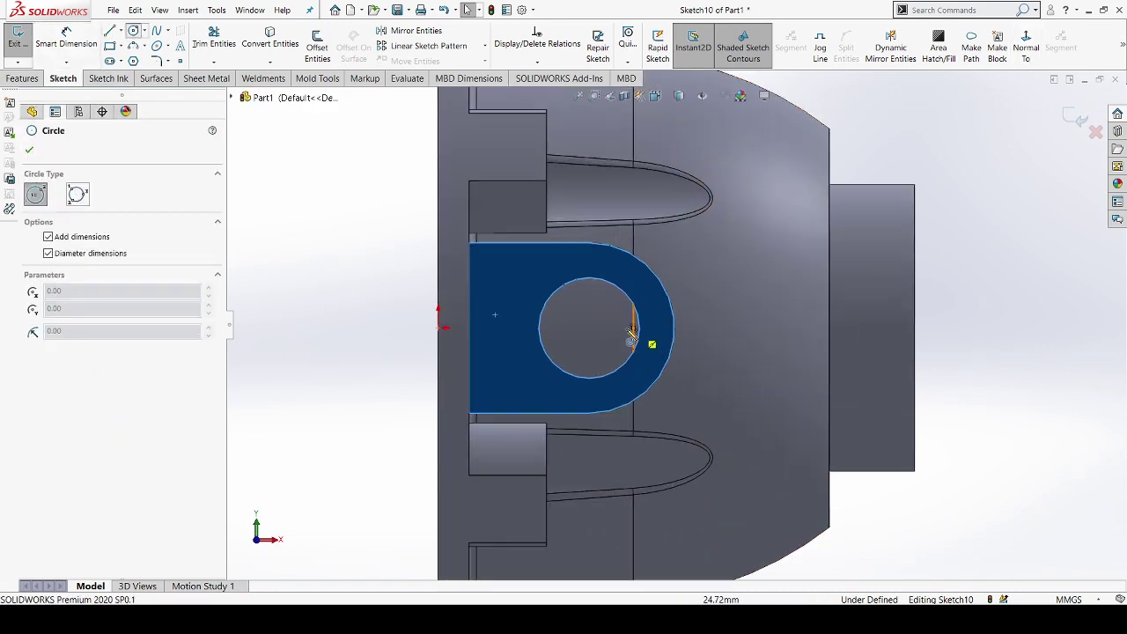
scroll(565, 291, "down", 1)
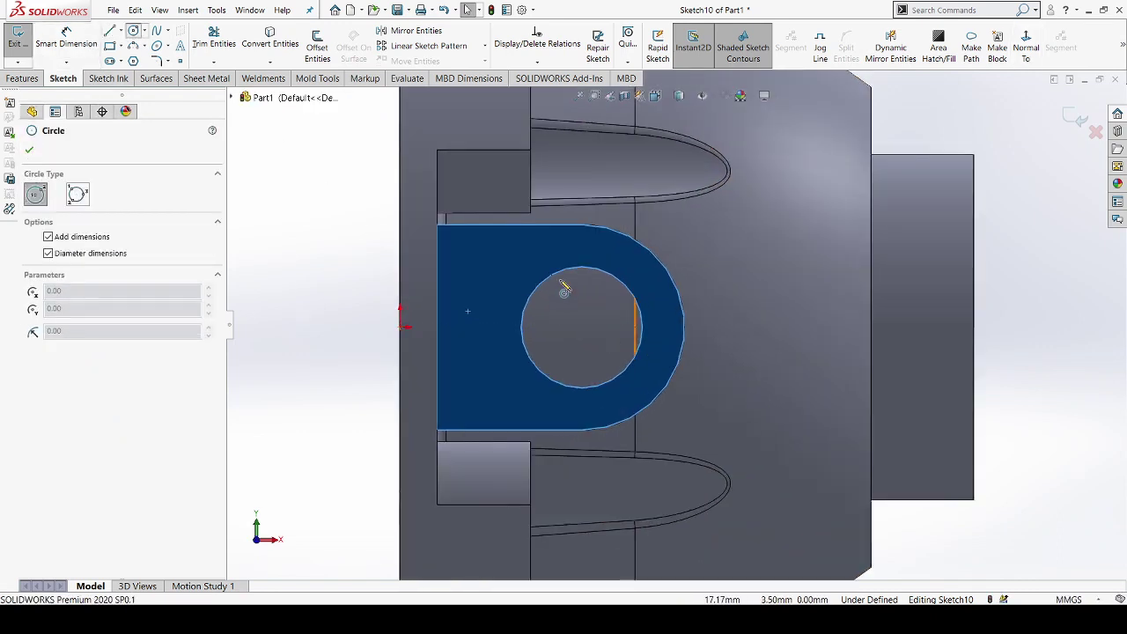
left_click(582, 328)
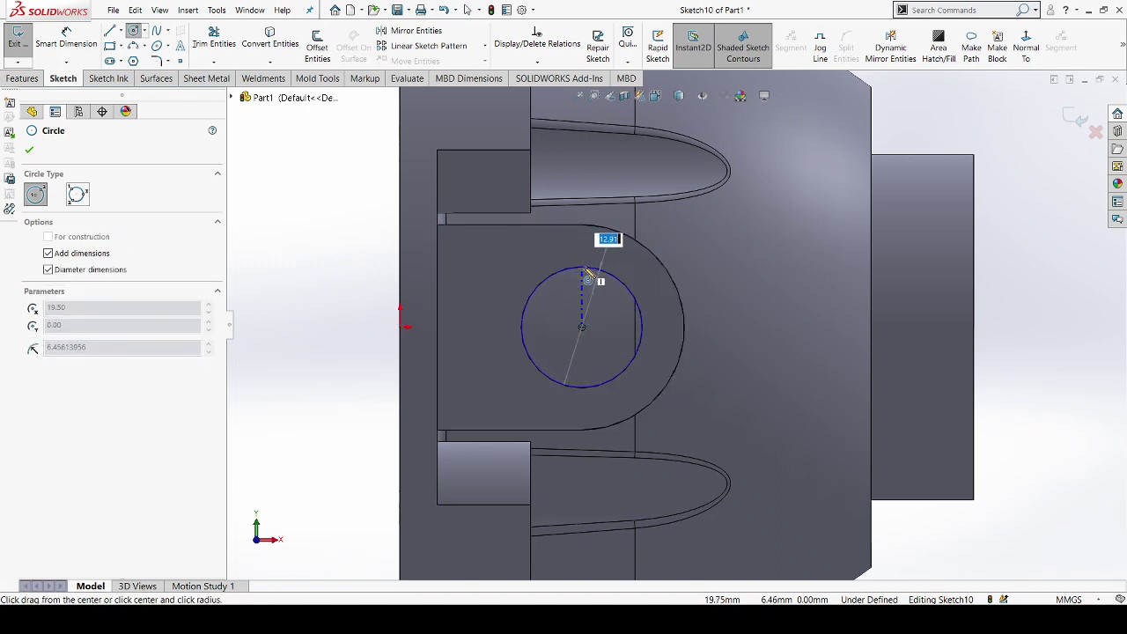
type("13")
key("Return")
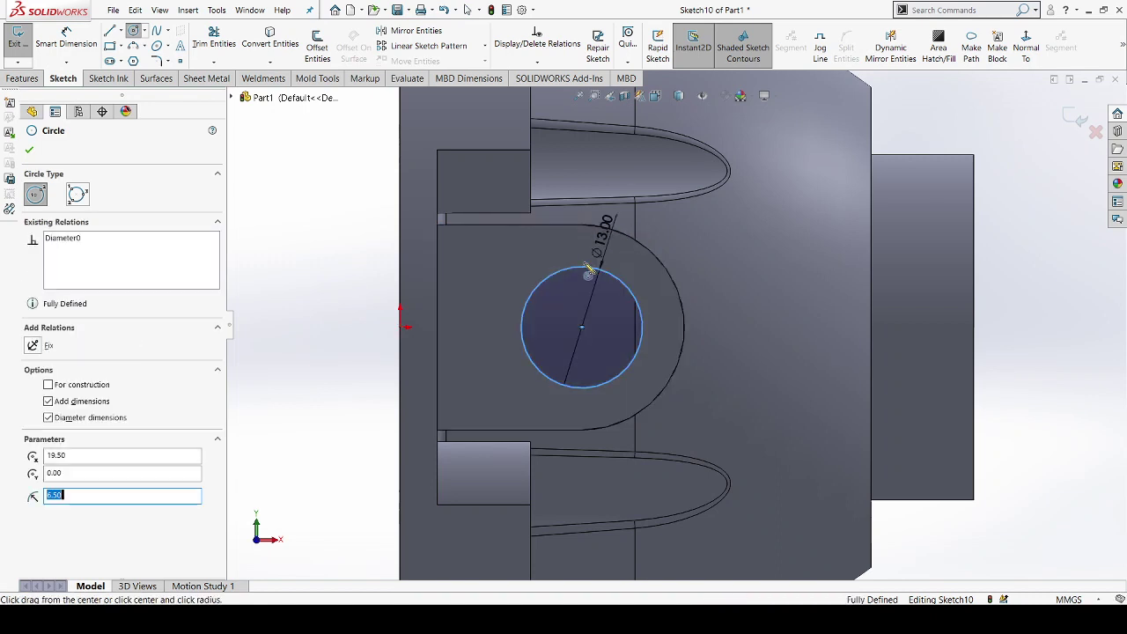
left_click(29, 149)
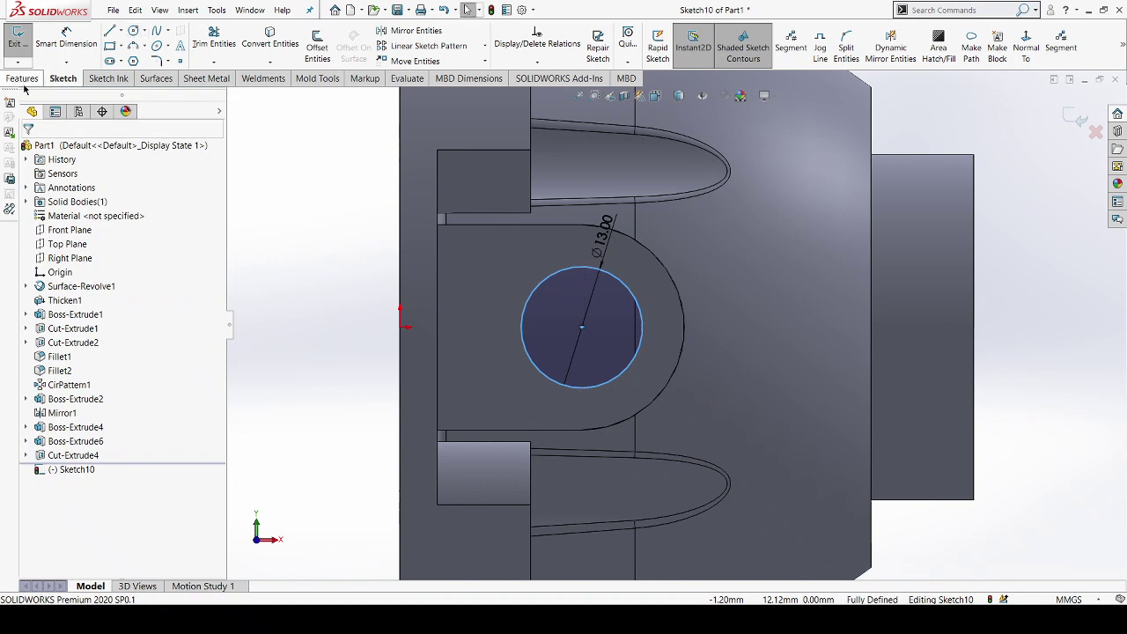
left_click(24, 82)
Step: Extrude-cut the Ø13 mm circle Through All to bore the lug hole
left_click(201, 52)
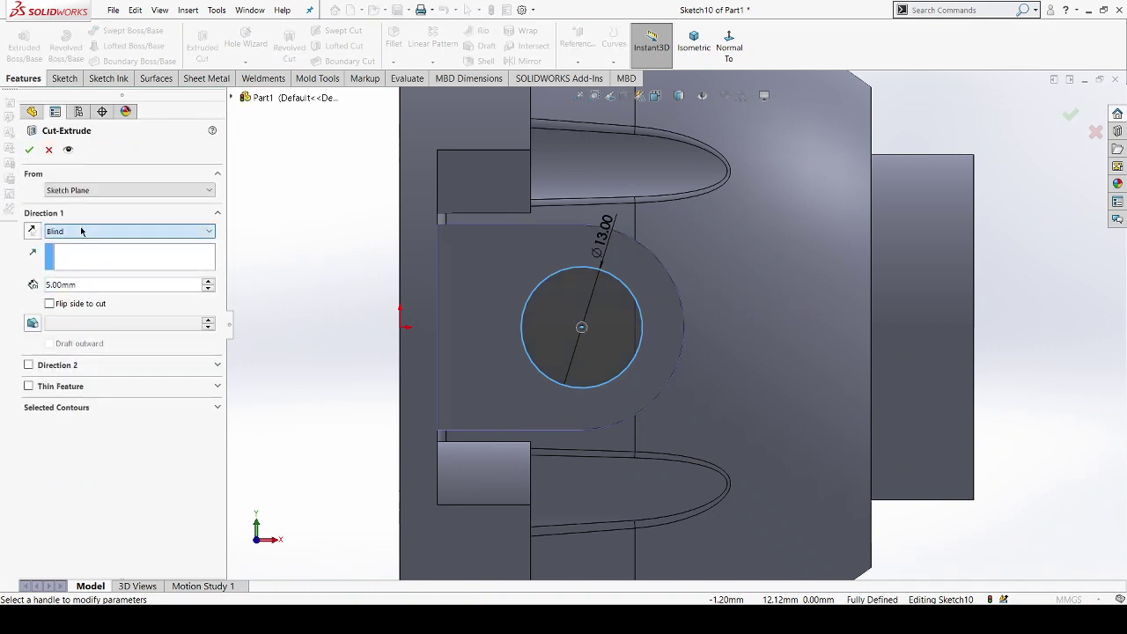
left_click(86, 255)
left_click(29, 150)
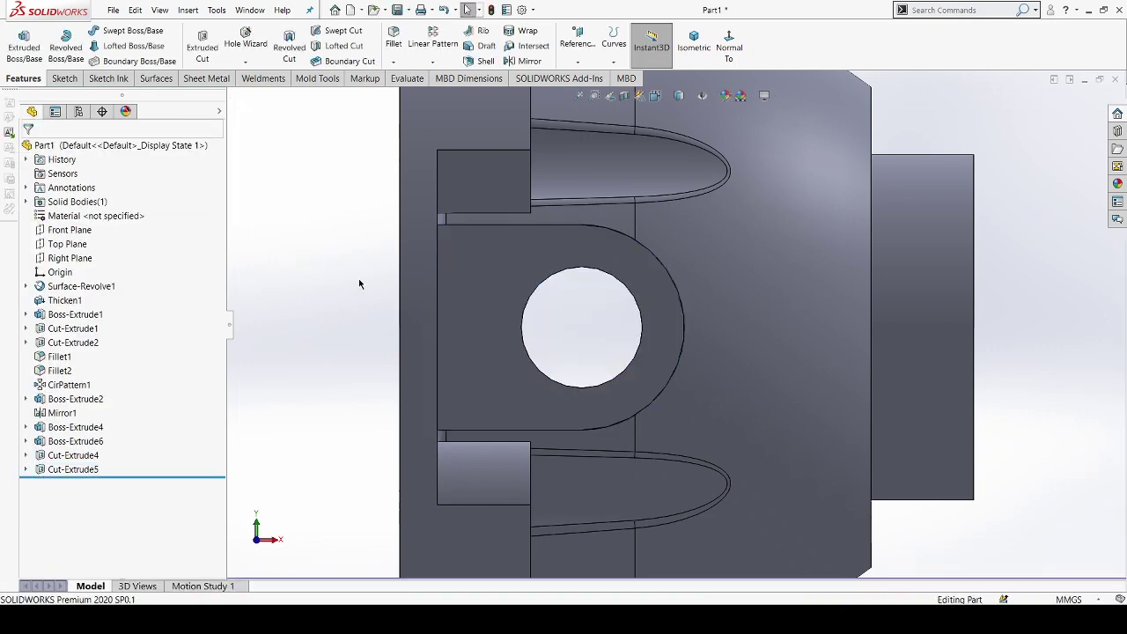
middle_click_drag(358, 278, 385, 343)
key("f")
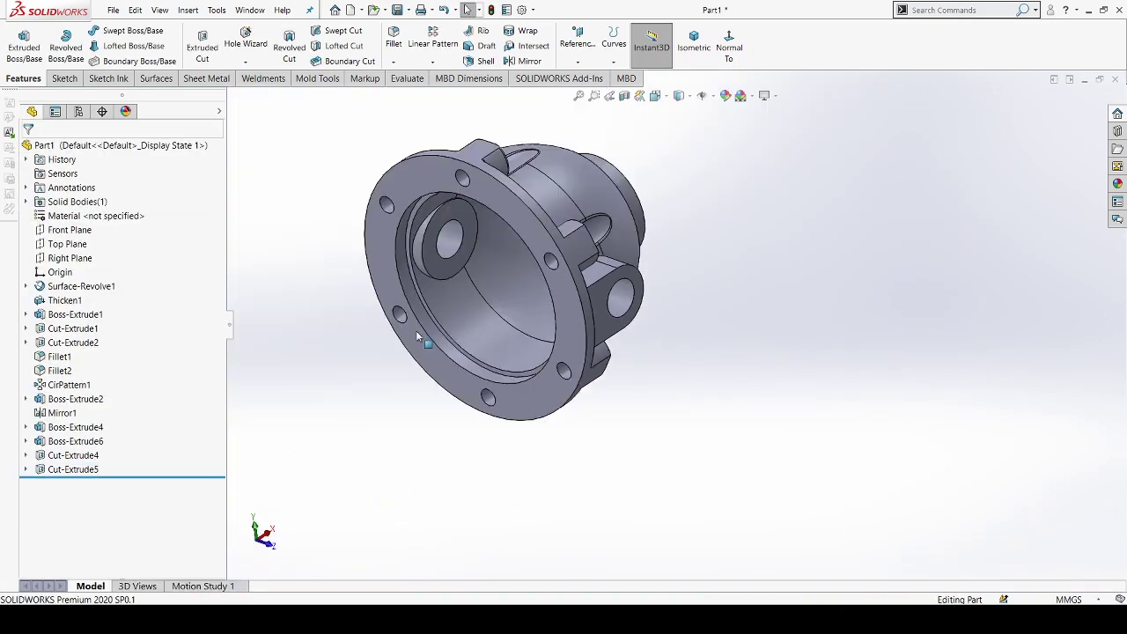
key("ctrl+2")
mouse_move(525, 291)
middle_mouse_down()
mouse_move(596, 218)
mouse_move(614, 322)
middle_mouse_up()
scroll(614, 323, "down", 3)
scroll(614, 322, "down", 2)
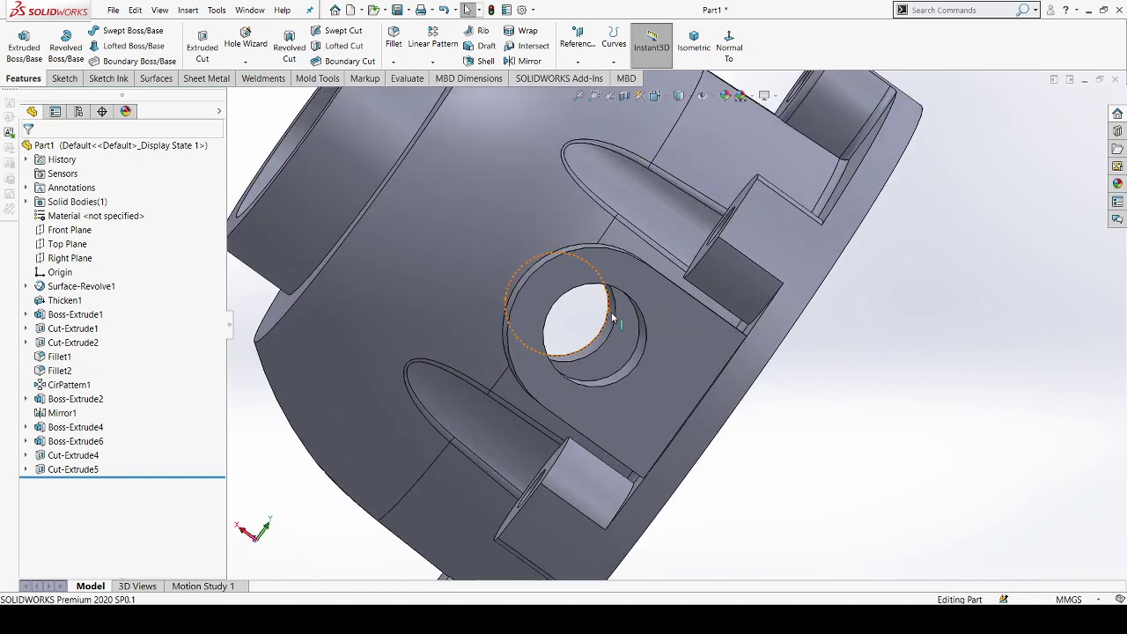
scroll(614, 322, "up", 3)
scroll(614, 323, "up", 2)
mouse_move(617, 335)
middle_mouse_down()
mouse_move(734, 280)
mouse_move(673, 329)
middle_mouse_up()
scroll(673, 329, "down", 2)
scroll(655, 335, "down", 2)
scroll(654, 335, "up", 2)
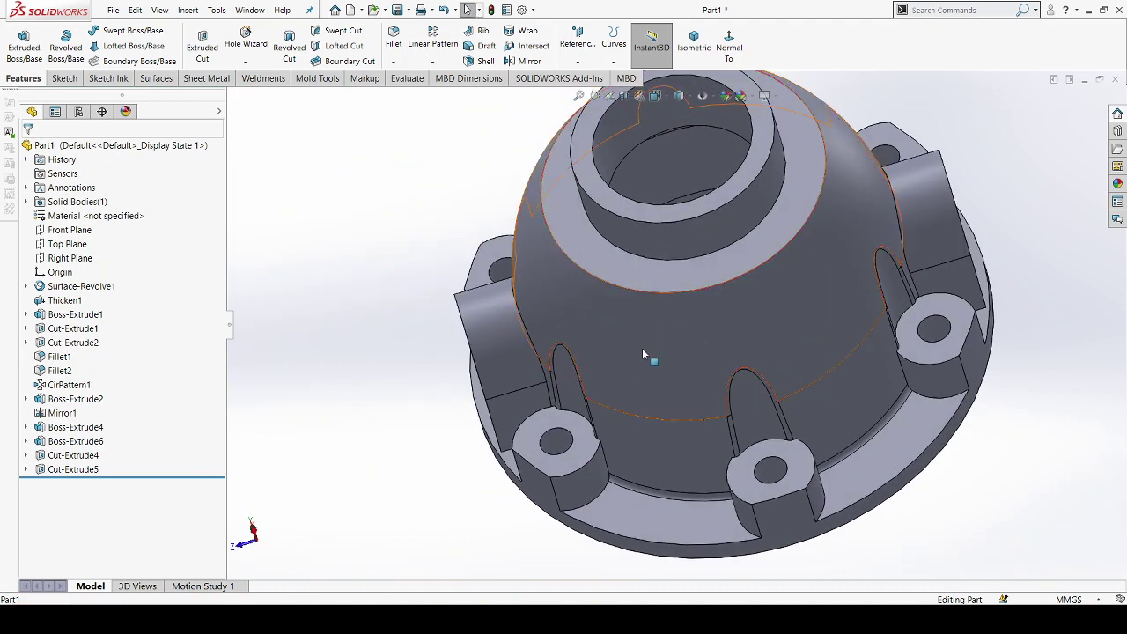
scroll(642, 348, "up", 3)
scroll(736, 305, "down", 3)
mouse_move(743, 306)
middle_mouse_down()
mouse_move(797, 298)
mouse_move(308, 192)
middle_mouse_up()
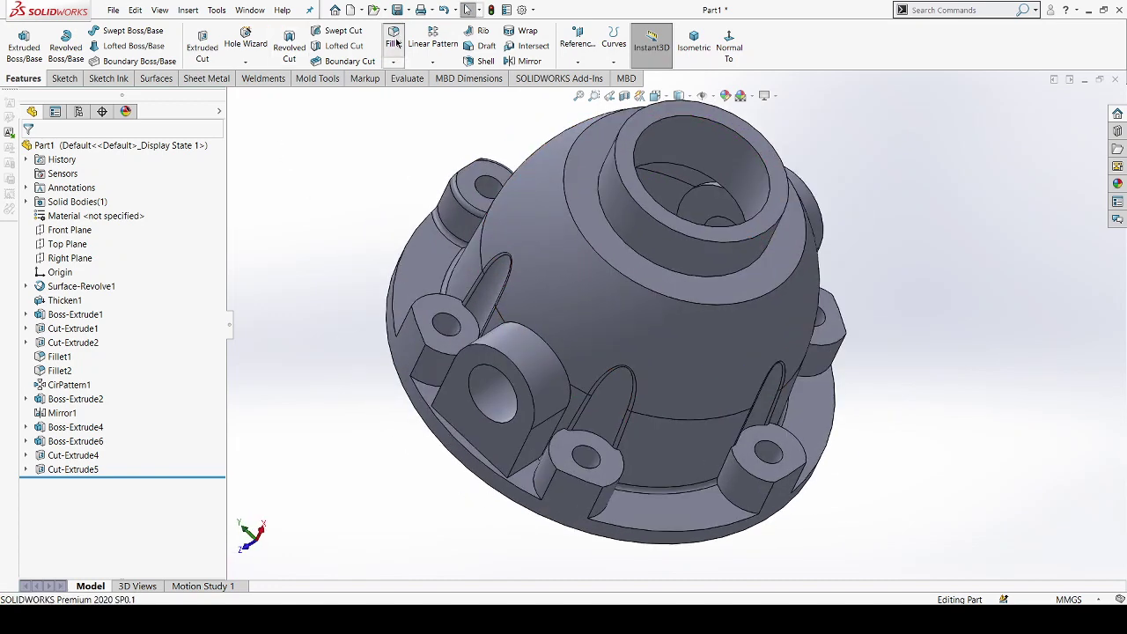
Step: Start a 1 mm fillet on the lug's top and hole edges, removing unwanted Face<1> and Edge<3>
key("f")
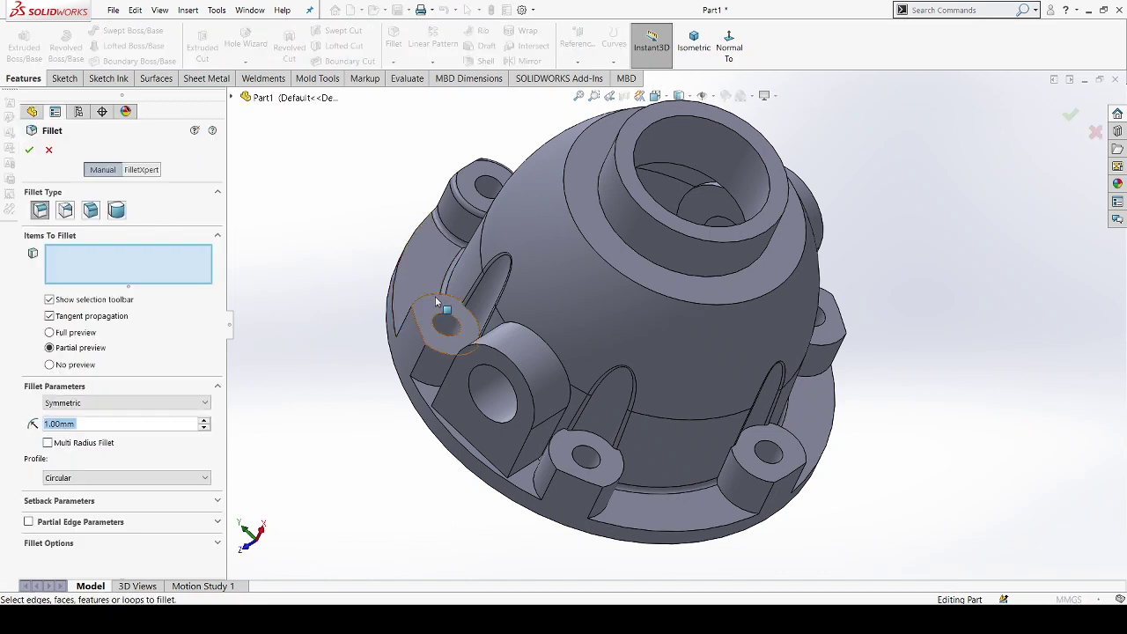
left_click(437, 352)
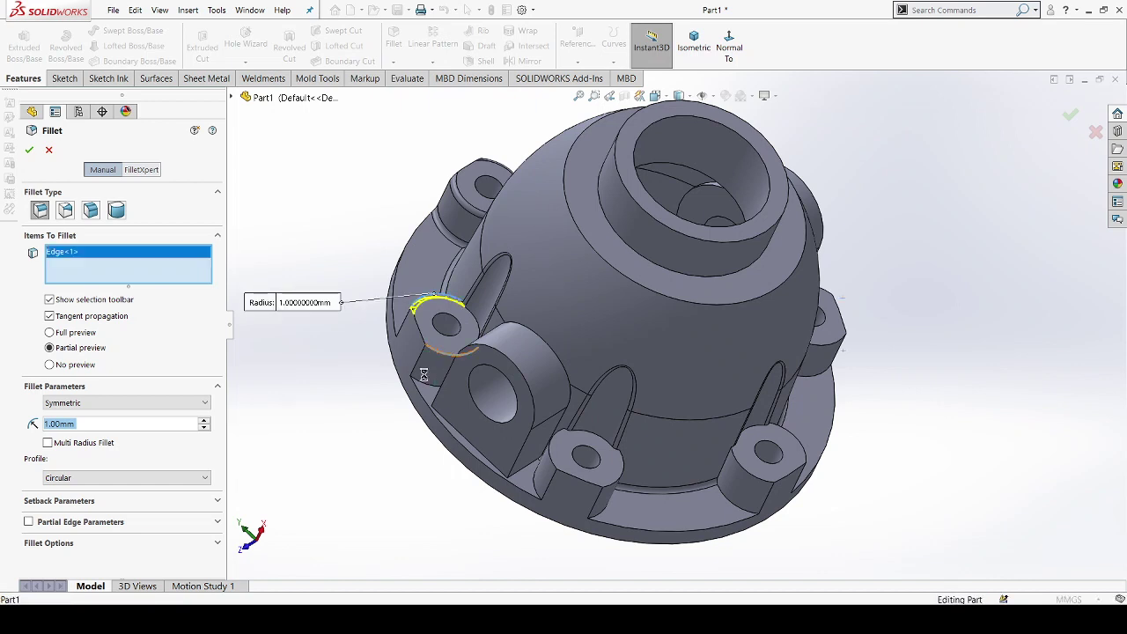
left_click(420, 377)
left_click(426, 386)
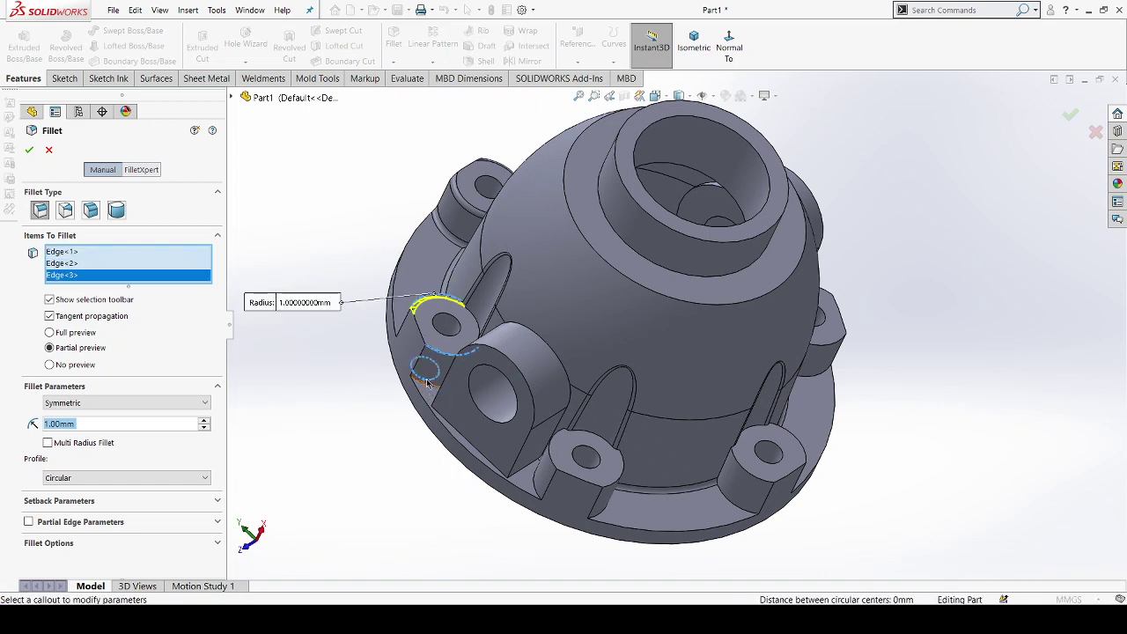
left_click(425, 379)
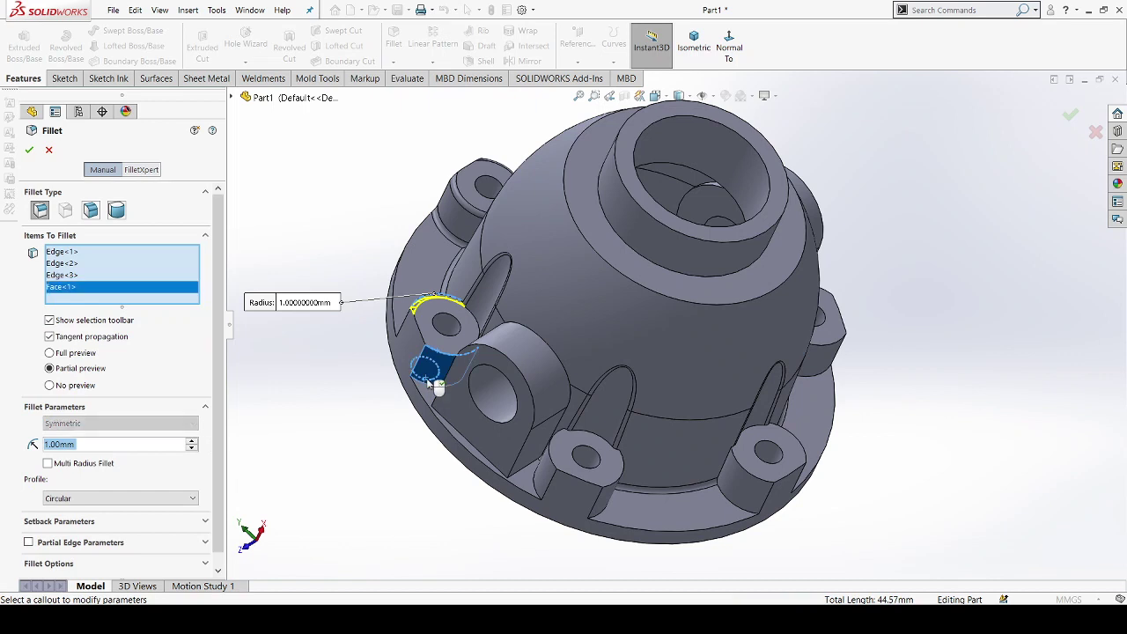
left_click(111, 277, "shift")
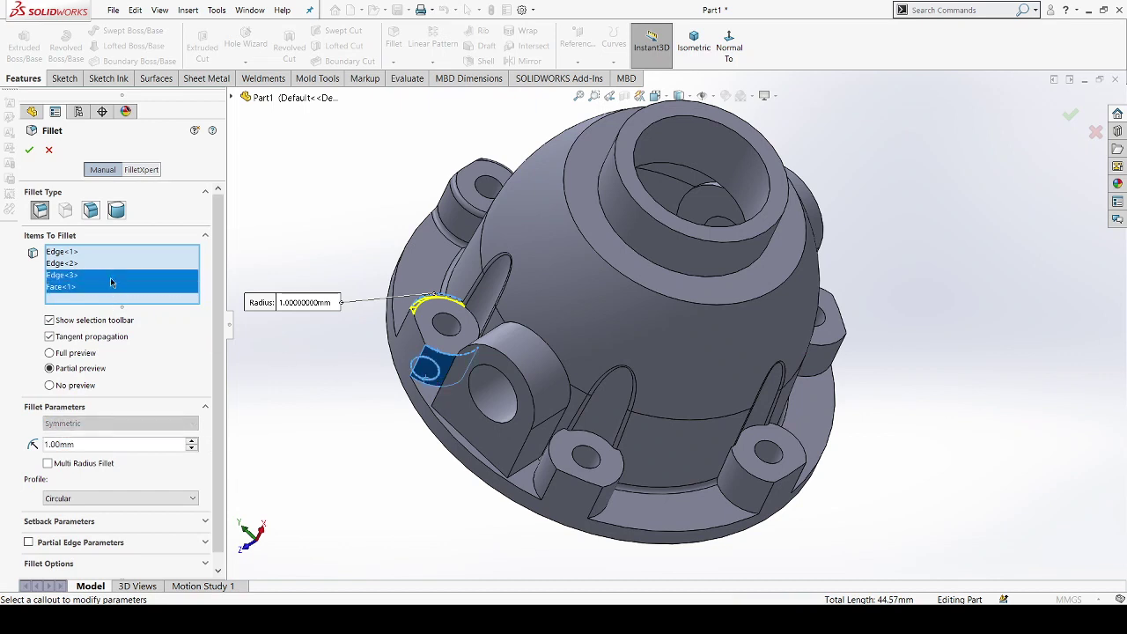
left_click(115, 287)
key("Delete")
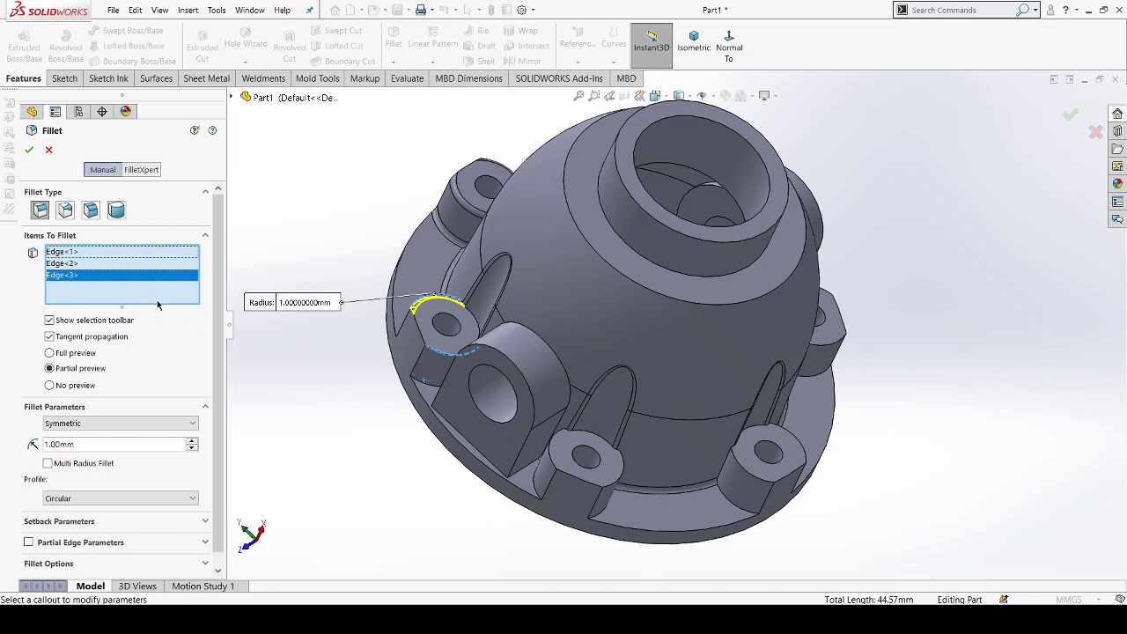
key("Delete")
left_click(131, 264)
left_click(130, 252)
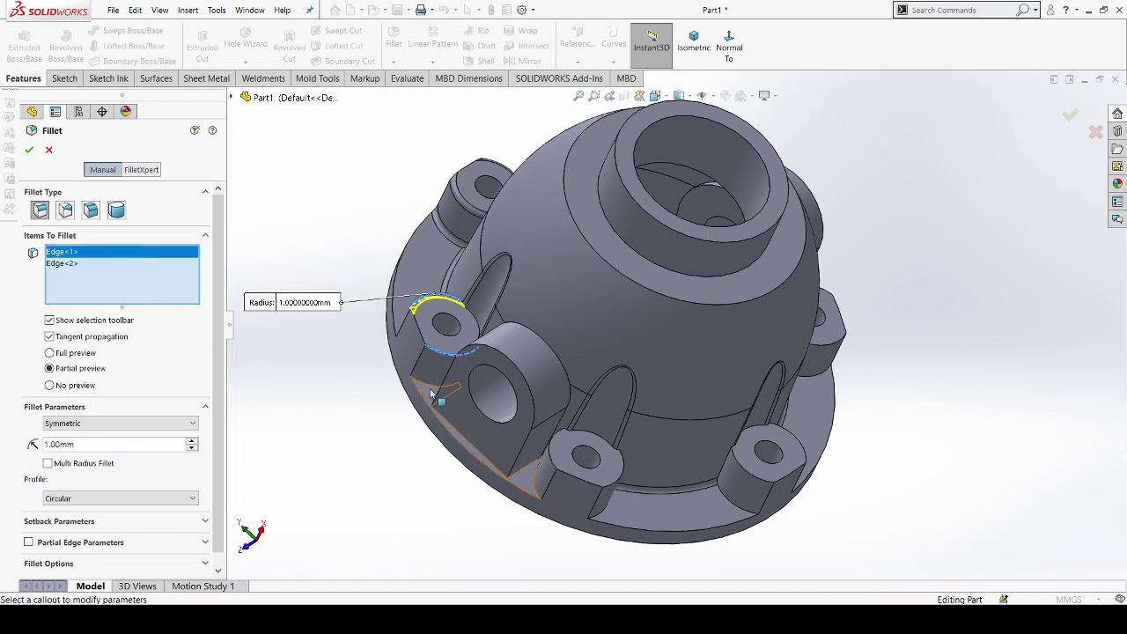
Step: Add the lug base edges and the lower curved flange face to the 1 mm fillet
left_click(406, 339)
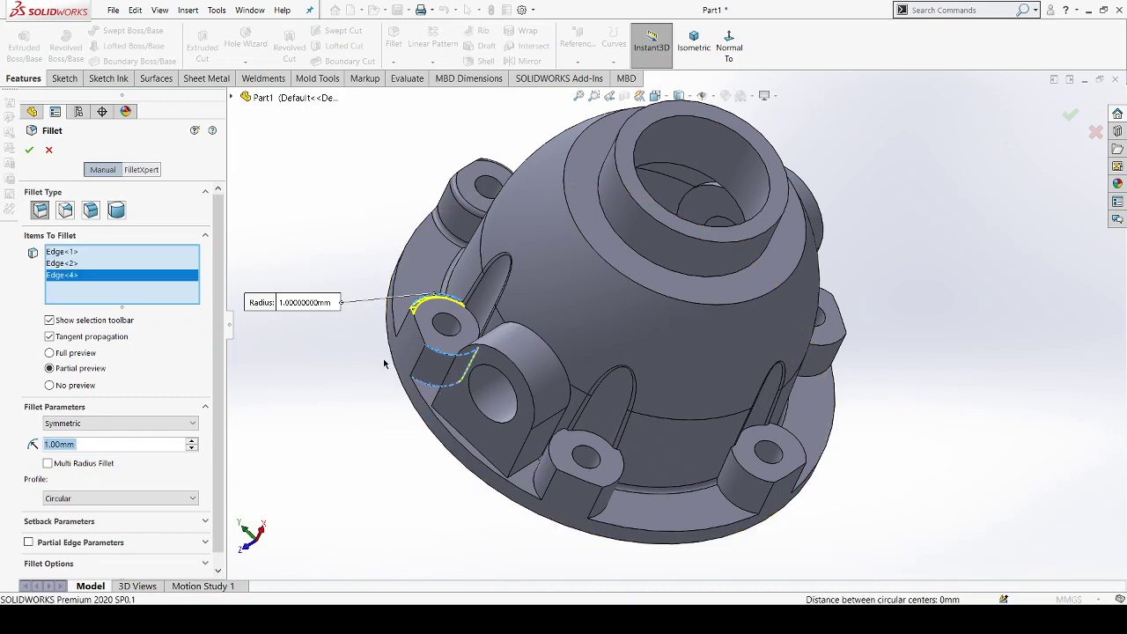
mouse_move(475, 404)
middle_mouse_down()
mouse_move(450, 371)
mouse_move(452, 322)
middle_mouse_up()
scroll(429, 323, "down", 3)
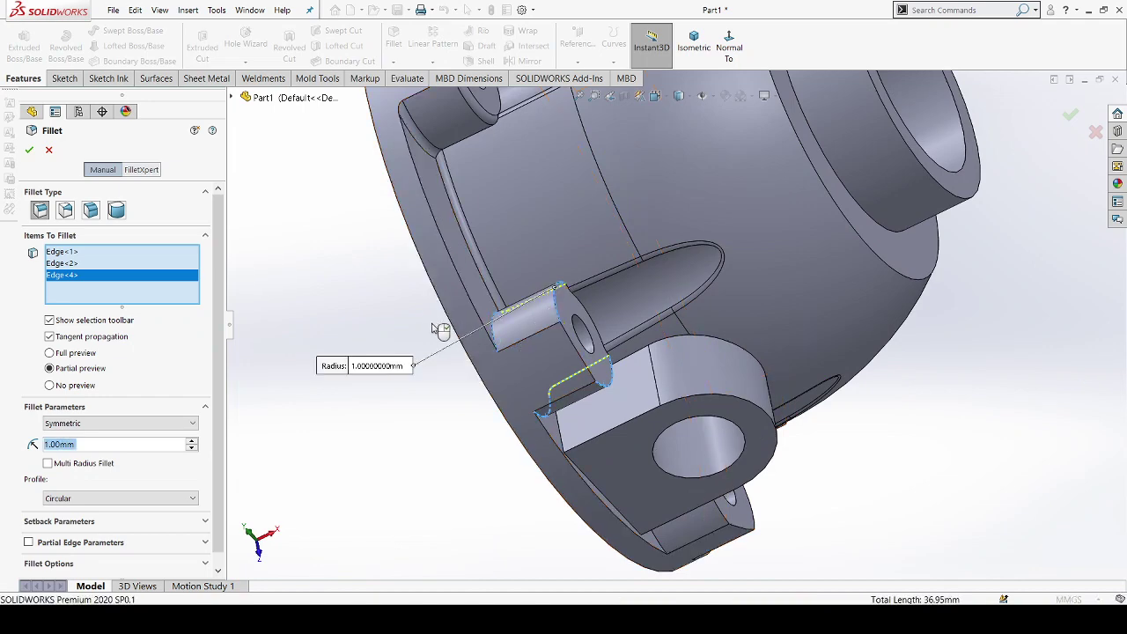
left_click(434, 329)
scroll(432, 328, "up", 3)
scroll(429, 328, "up", 2)
middle_click_drag(842, 388, 806, 405)
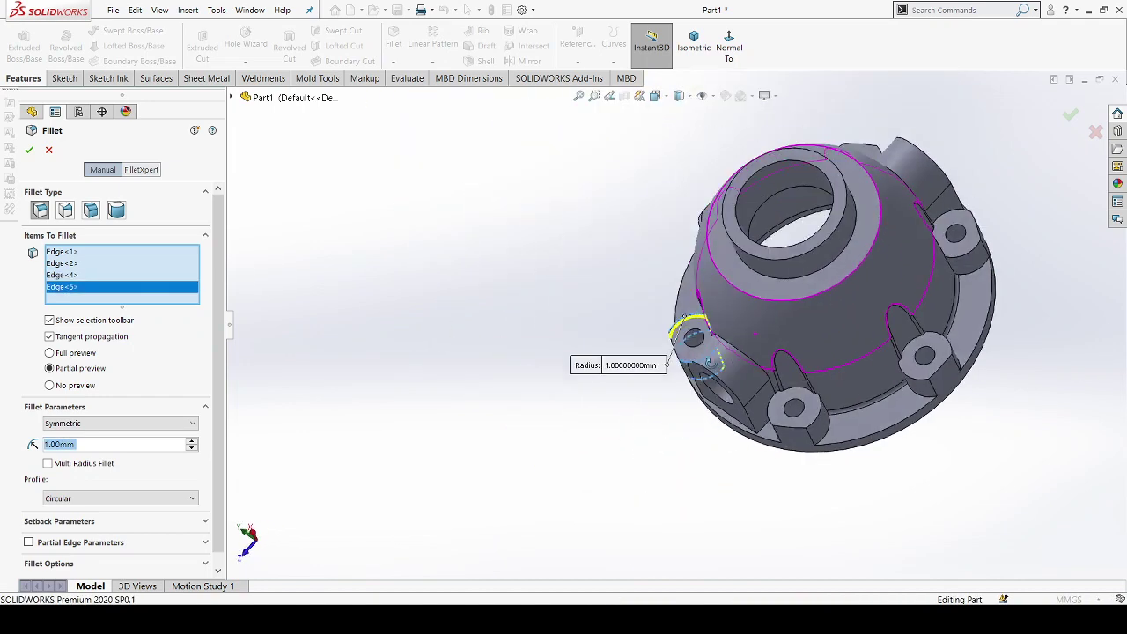
scroll(801, 407, "down", 3)
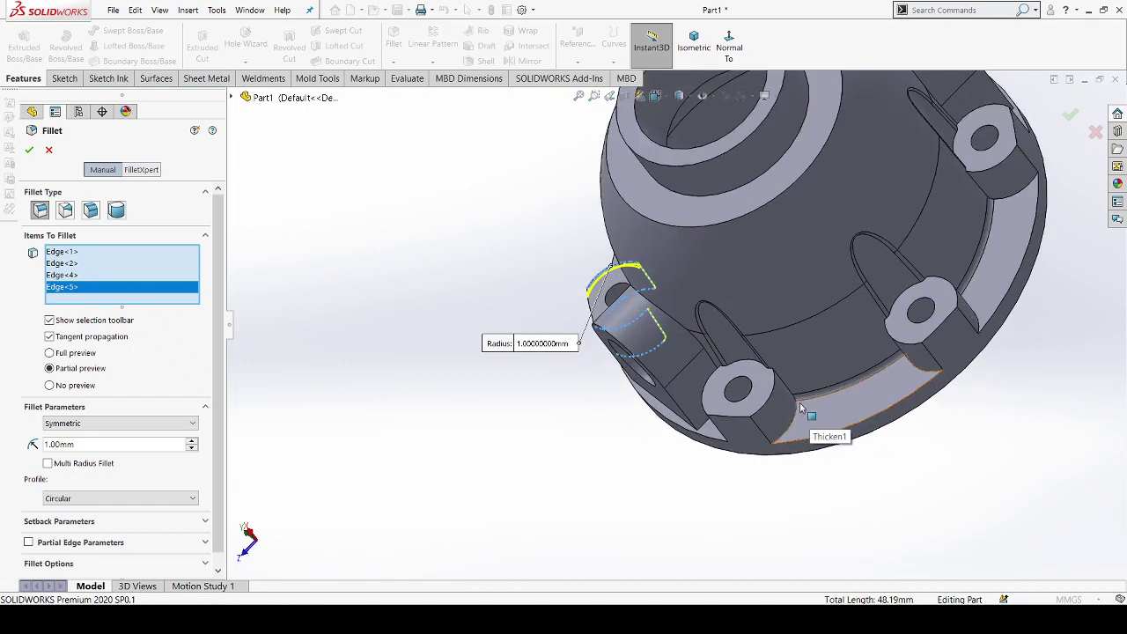
left_click(822, 415)
scroll(825, 414, "down", 1)
scroll(824, 405, "down", 2)
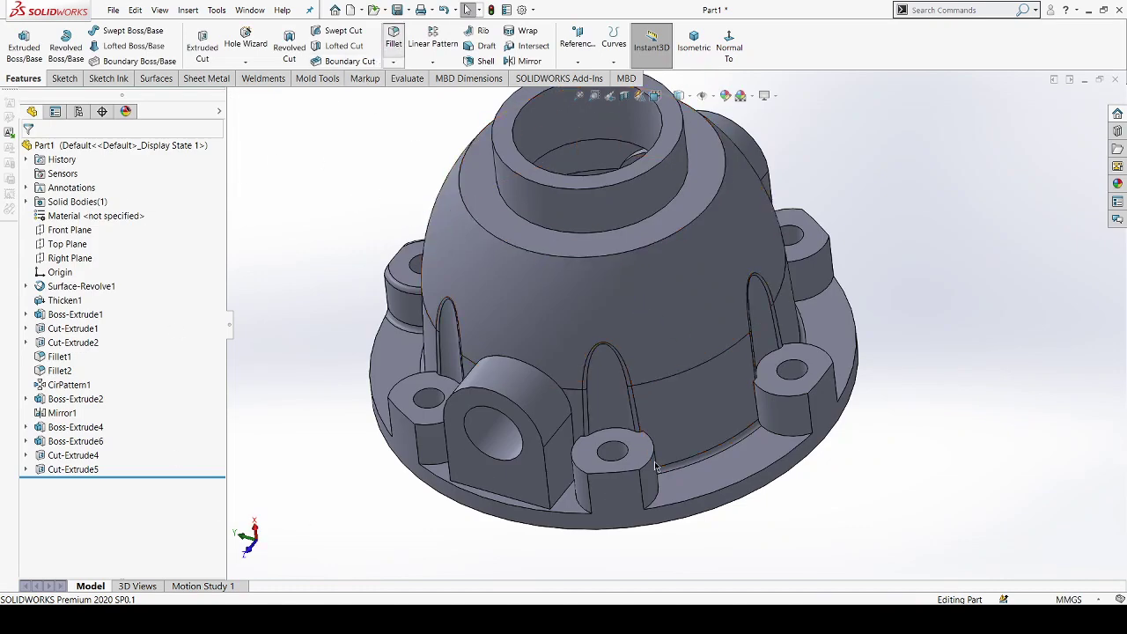
Step: Resume the 1 mm fillet and add the right lug's arc, vertical, lower and top edges
key("Return")
scroll(656, 464, "down", 3)
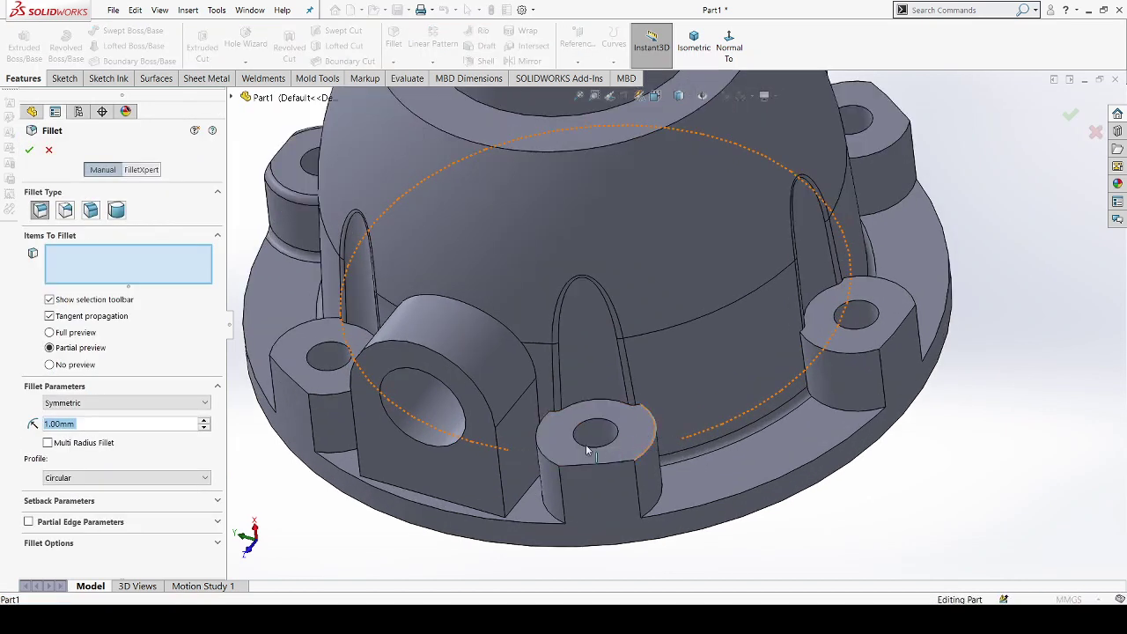
left_click(657, 436)
left_click(548, 511)
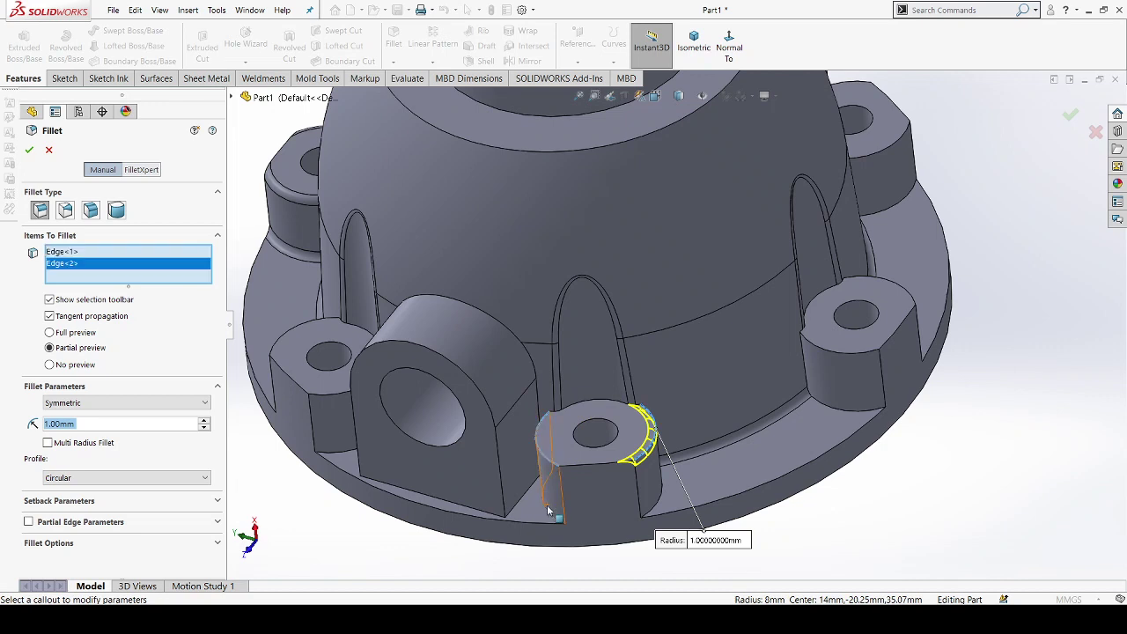
left_click(656, 506)
left_click(855, 407)
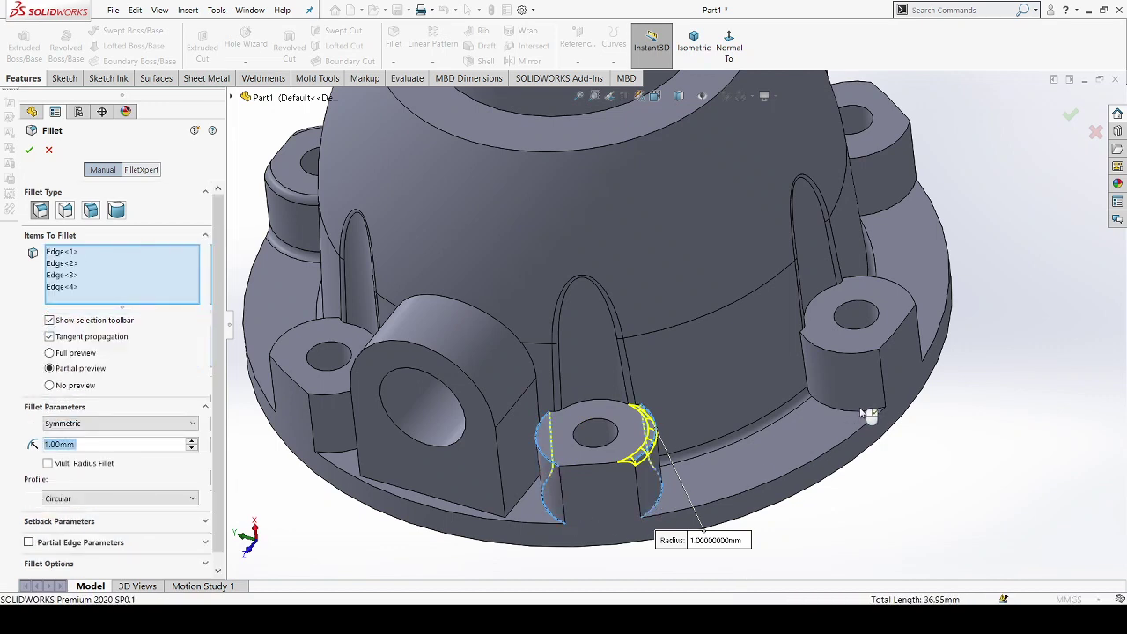
left_click(867, 411)
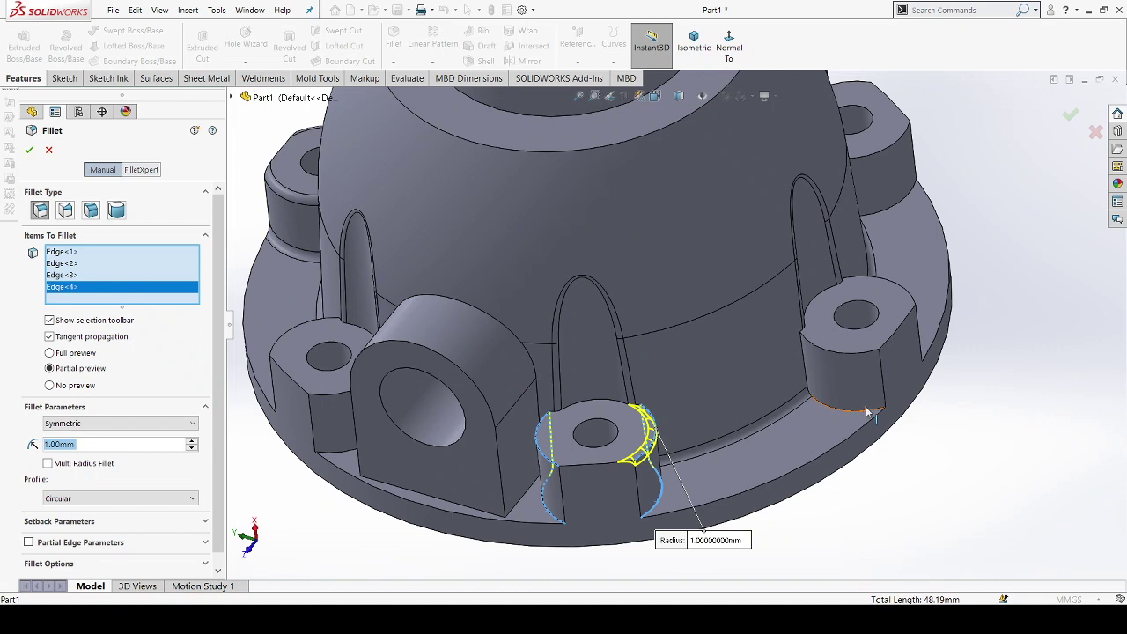
left_click(861, 354)
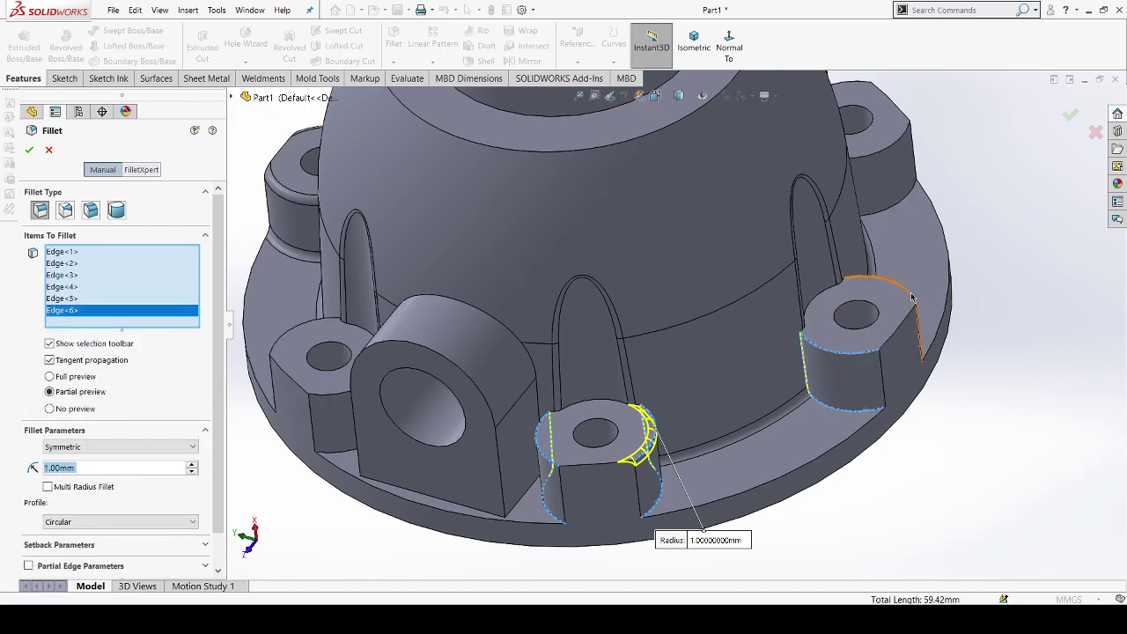
left_click(920, 312)
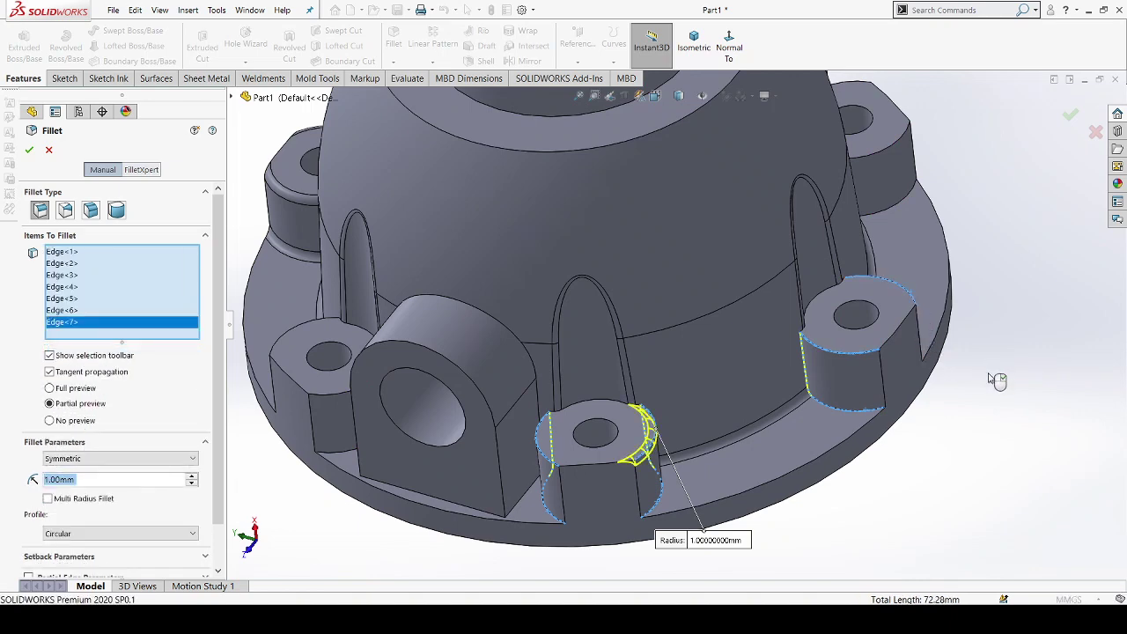
mouse_move(996, 378)
middle_mouse_down()
mouse_move(881, 460)
mouse_move(899, 357)
middle_mouse_up()
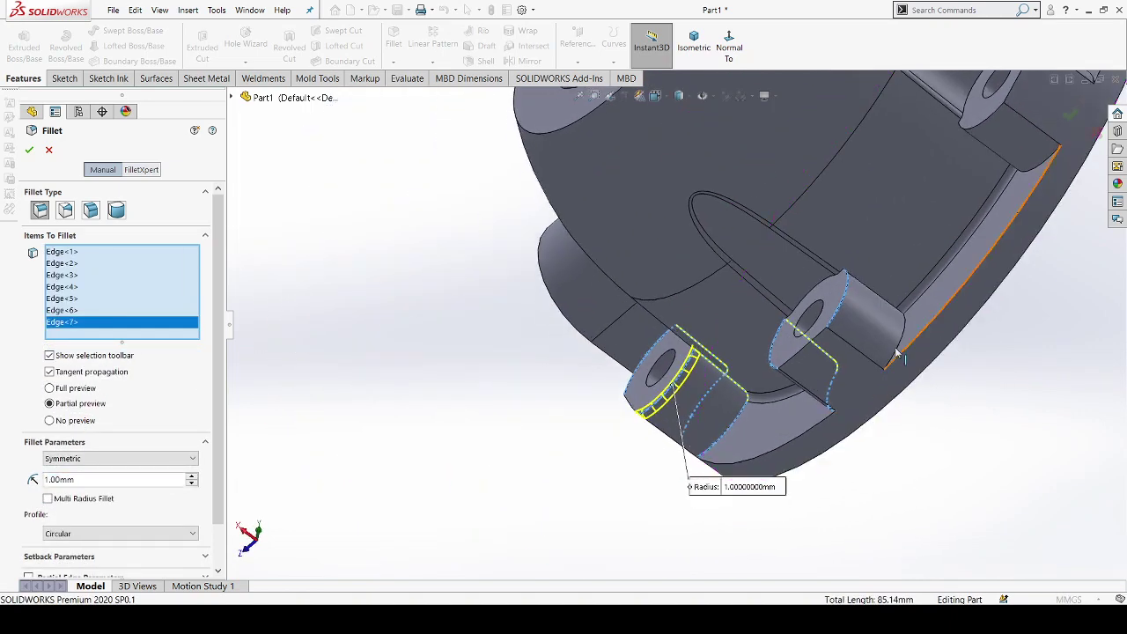
left_click(895, 363)
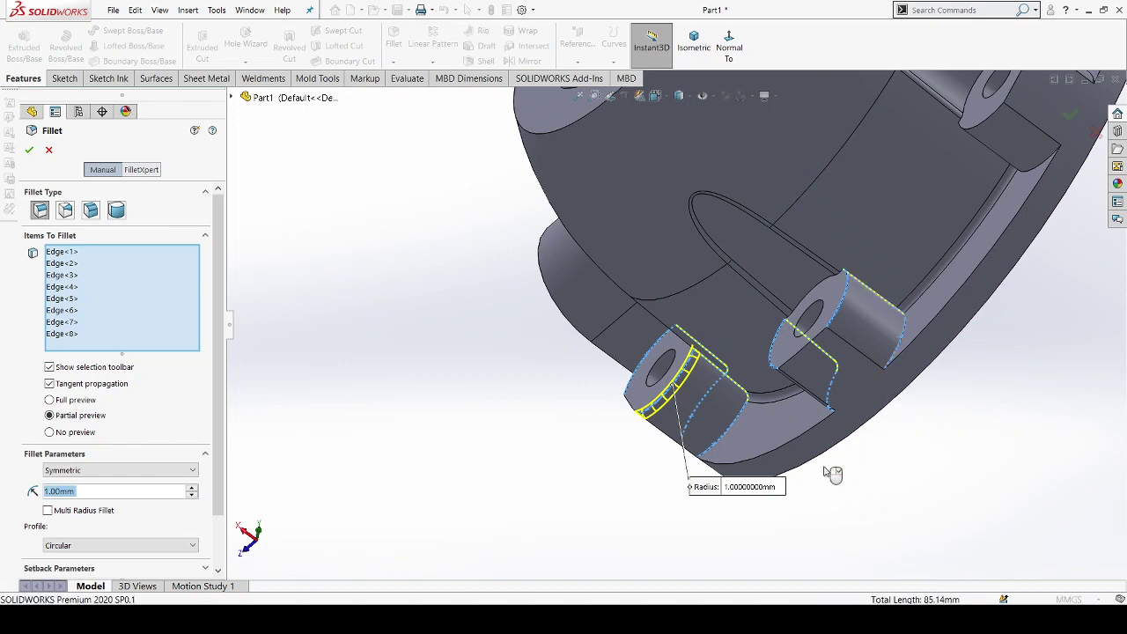
Step: Add the lug's lower and upper edges to the fillet, leaving its top face unselected
scroll(833, 474, "up", 2)
mouse_move(848, 461)
middle_mouse_down()
mouse_move(893, 453)
mouse_move(936, 347)
mouse_move(893, 402)
mouse_move(850, 428)
middle_mouse_up()
scroll(850, 428, "down", 5)
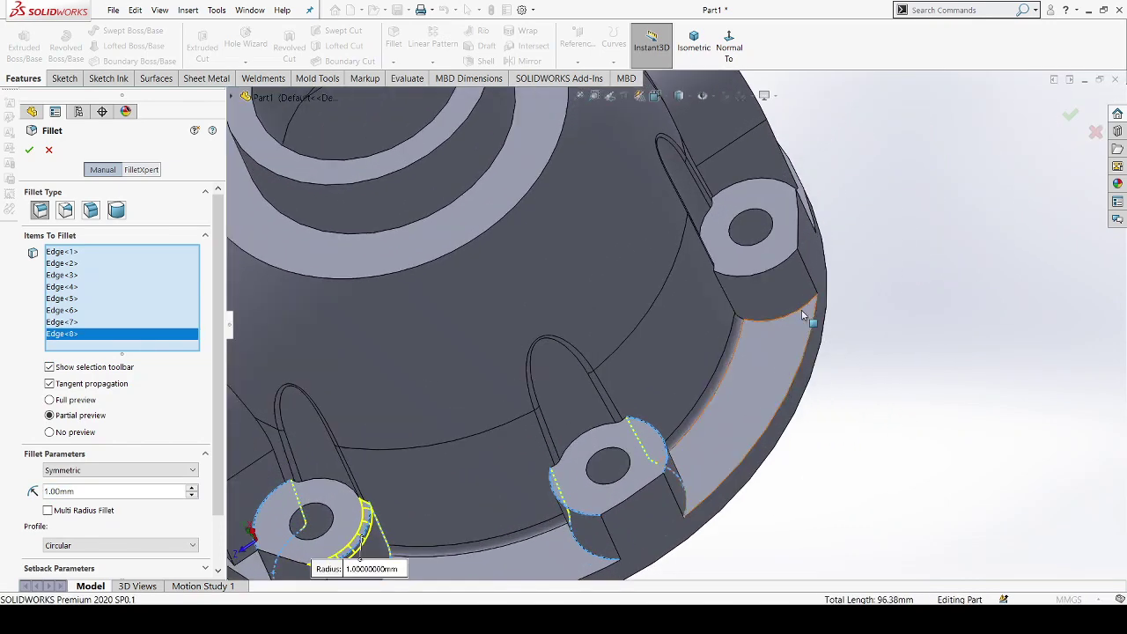
left_click(792, 266)
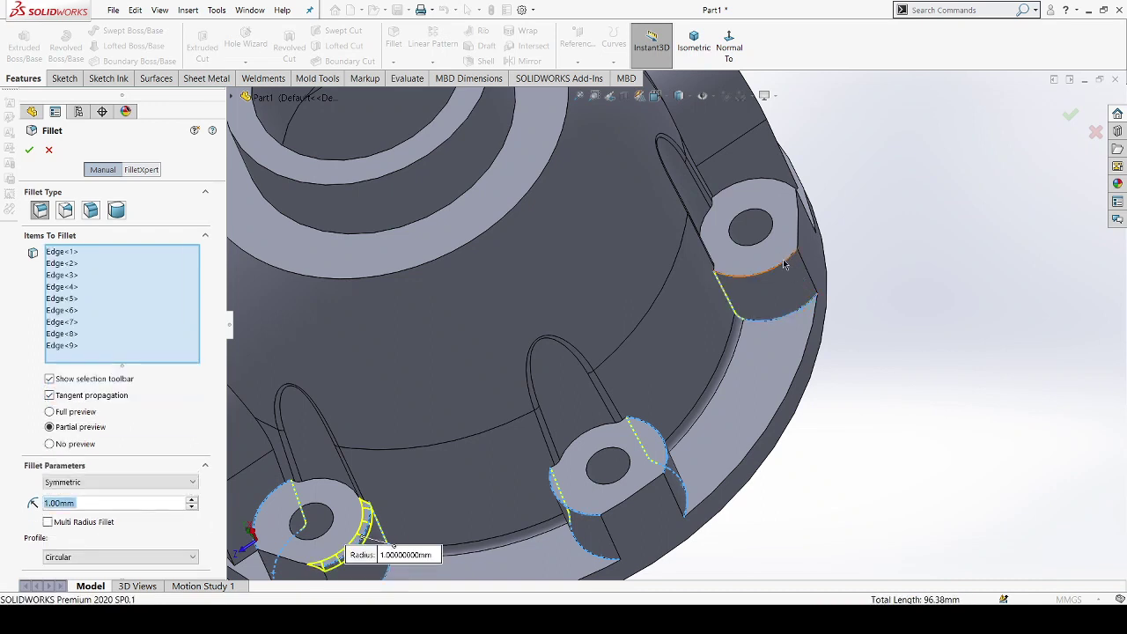
left_click(785, 266)
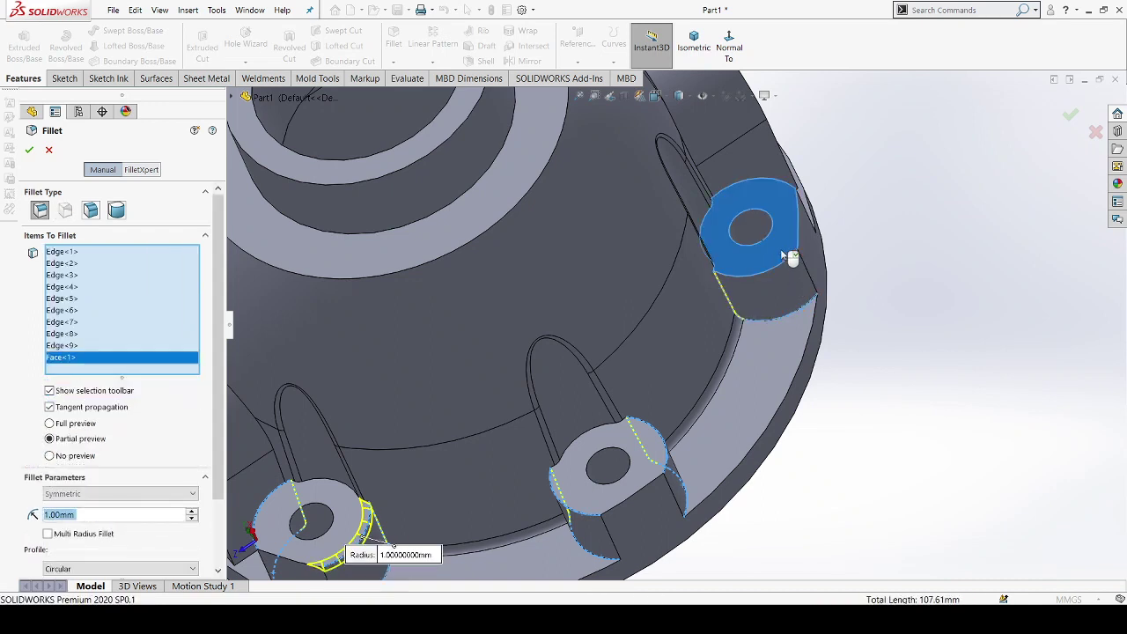
left_click(782, 255)
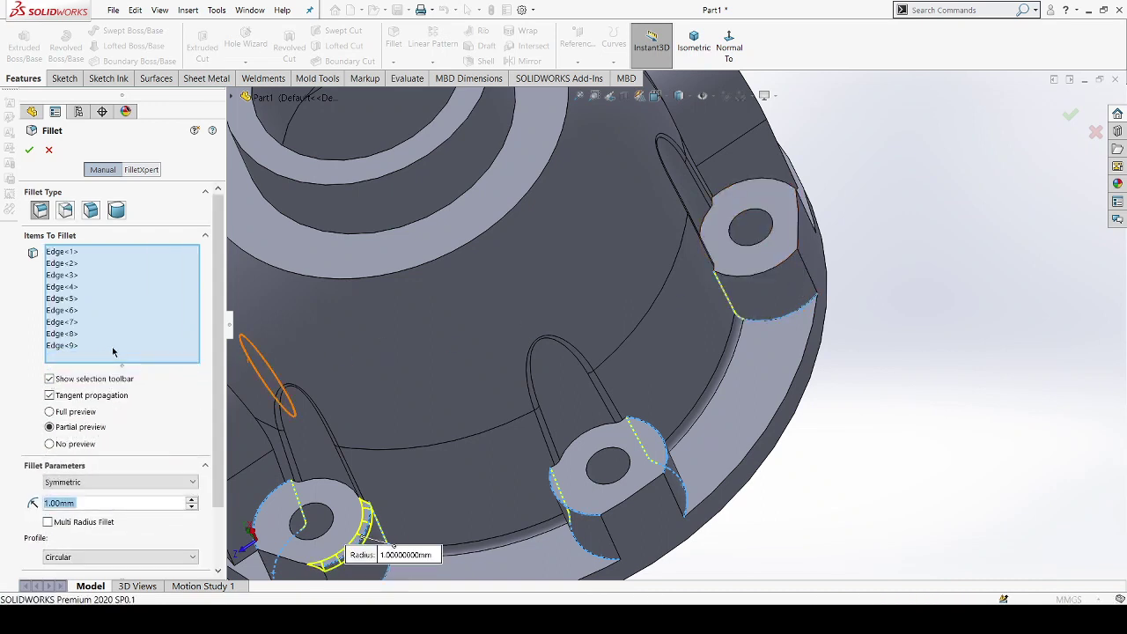
left_click(774, 266)
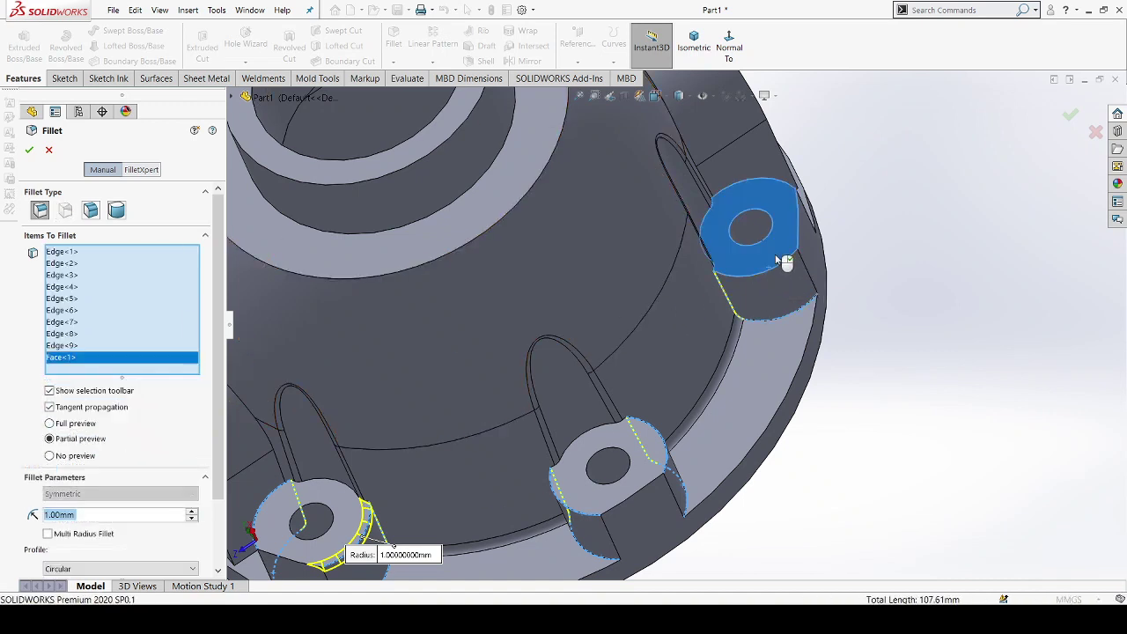
left_click(784, 261)
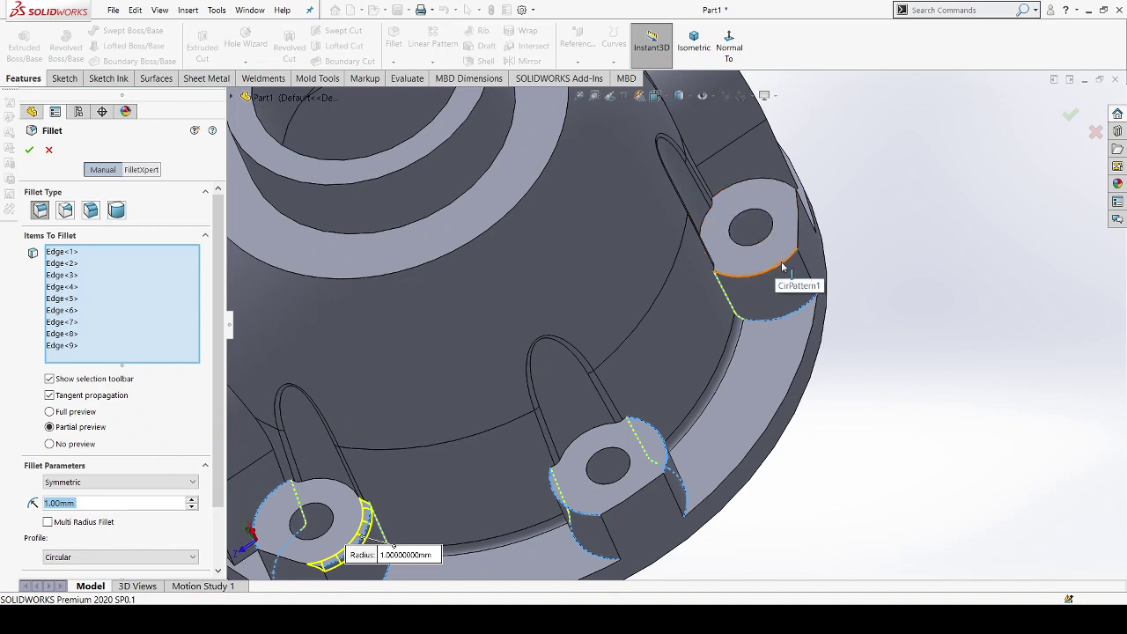
left_click(785, 275)
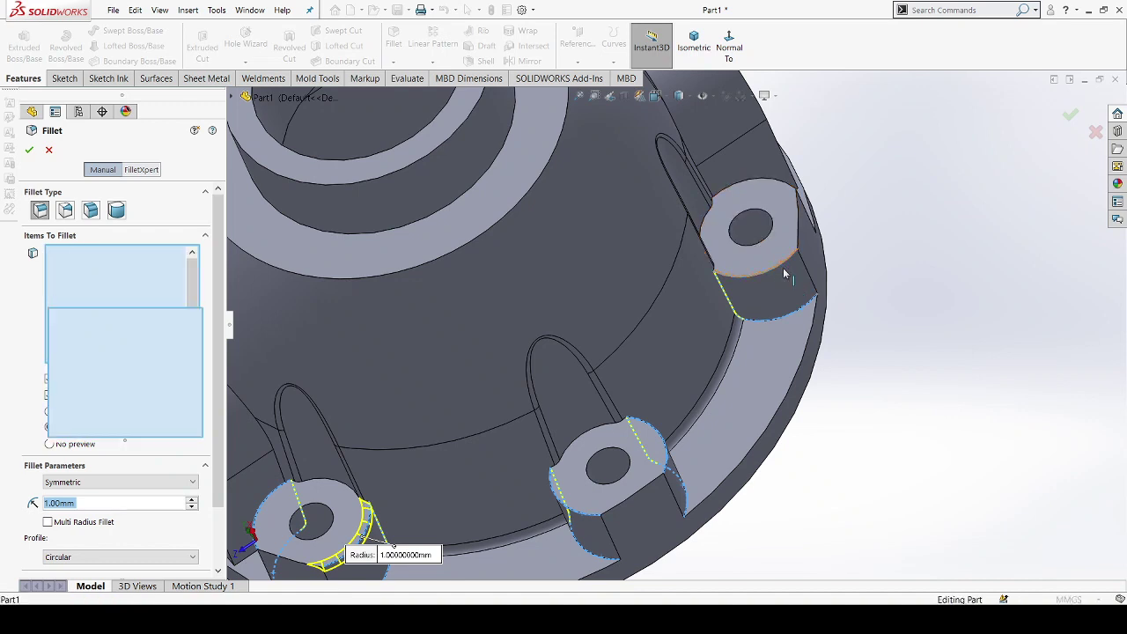
left_click(790, 188)
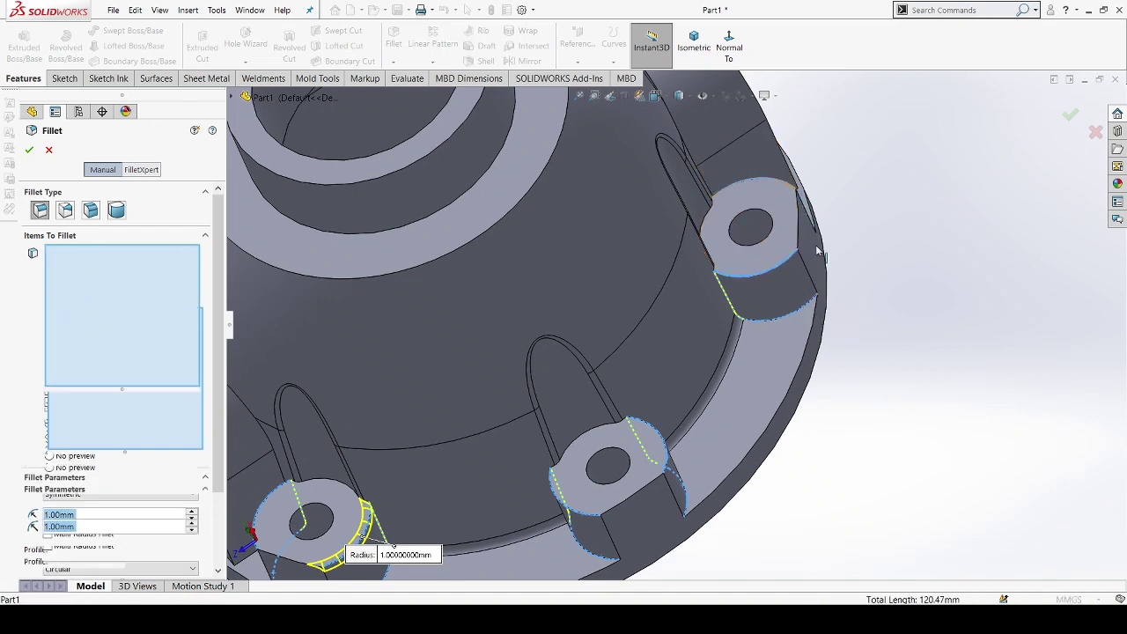
Step: Turn off tangent propagation and add the upper-right lug edge and two curved lug edges
key("z")
middle_click_drag(900, 283, 837, 432)
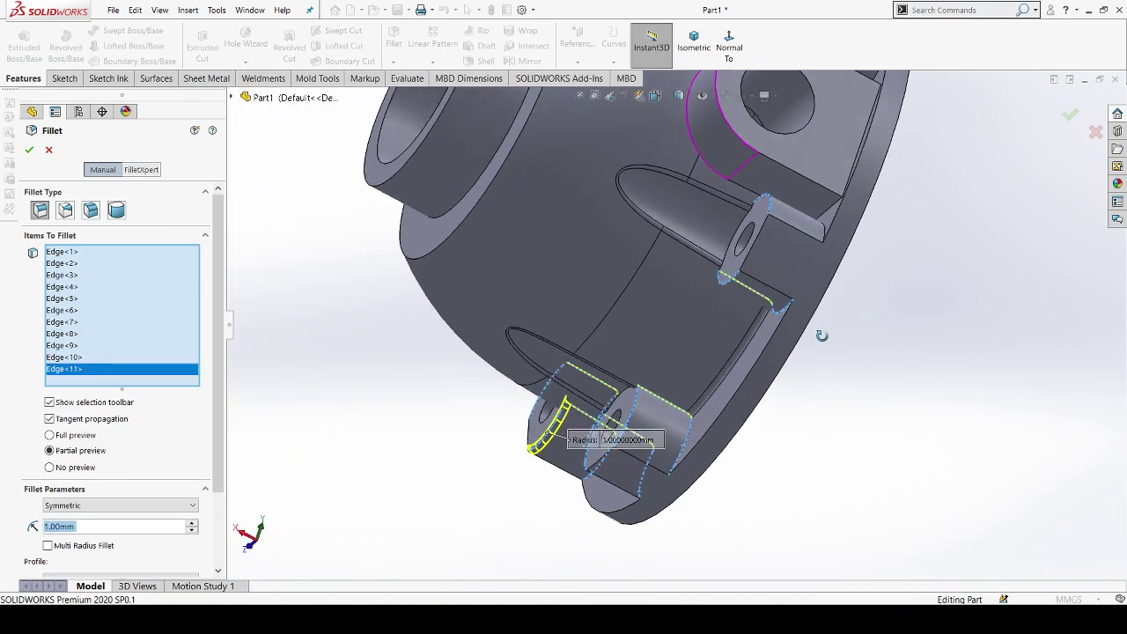
scroll(806, 190, "down", 3)
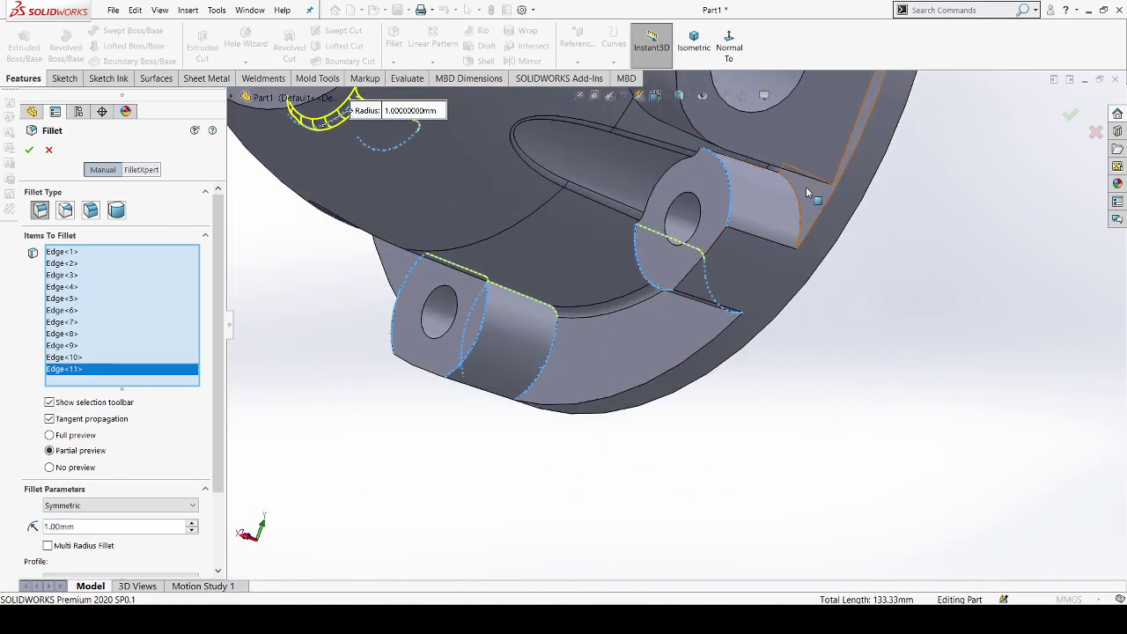
left_click(802, 195)
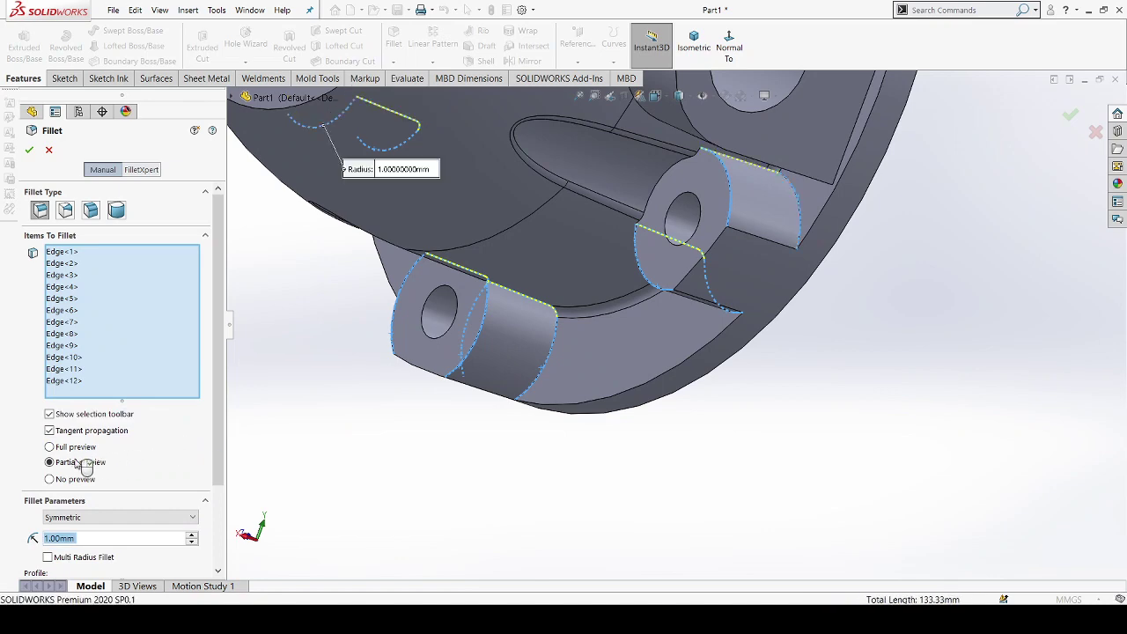
left_click(49, 431)
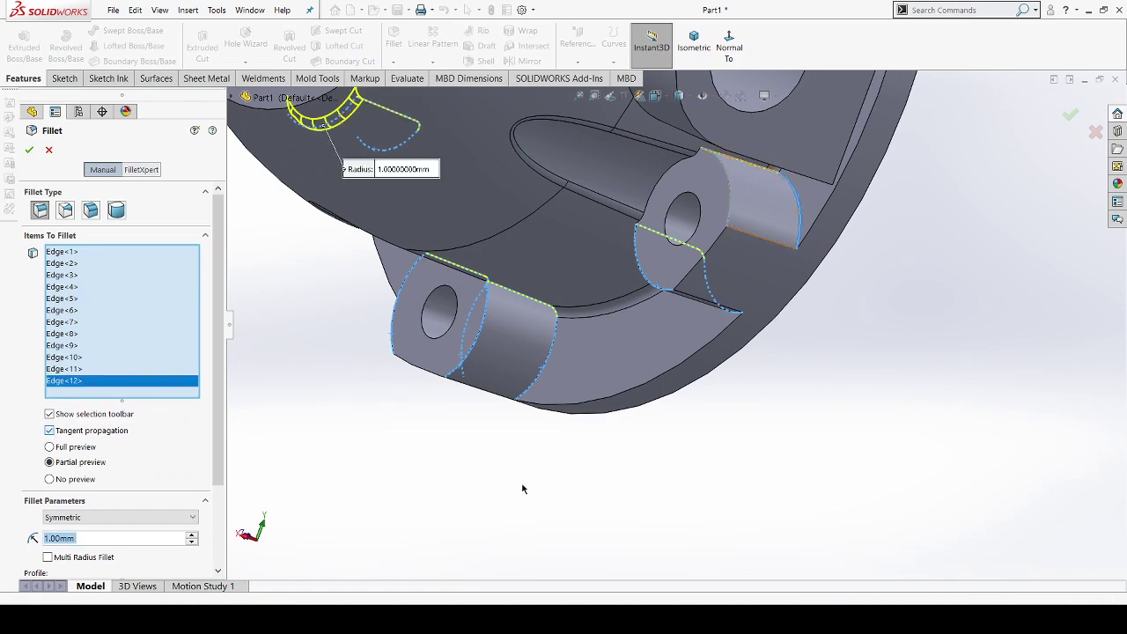
scroll(653, 504, "up", 2)
scroll(654, 504, "up", 2)
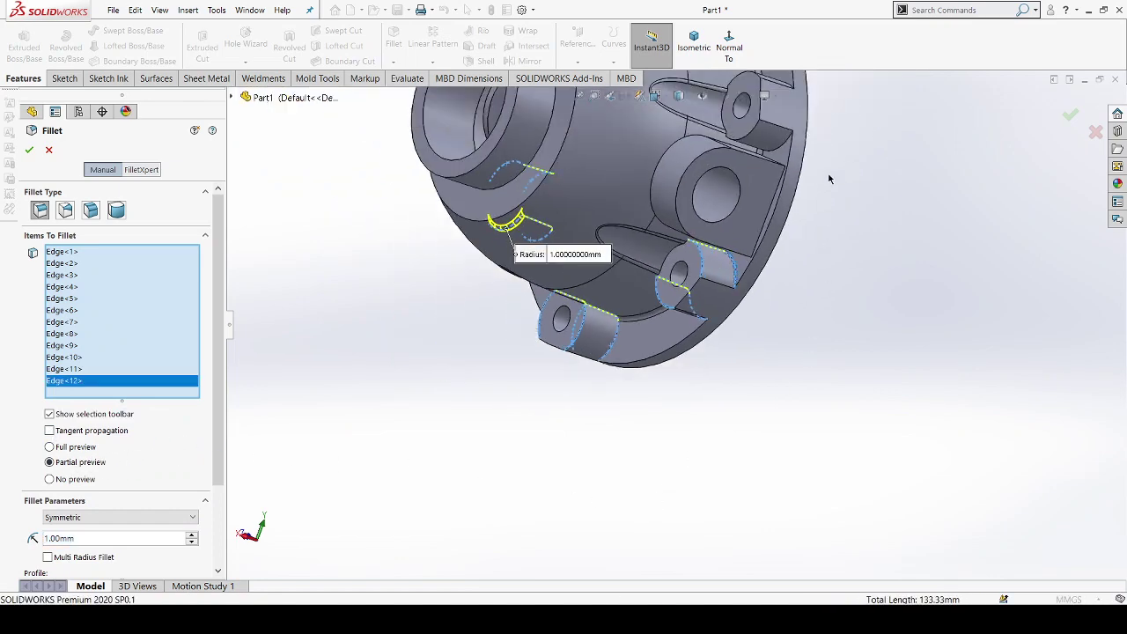
scroll(829, 179, "down", 2)
scroll(829, 179, "down", 3)
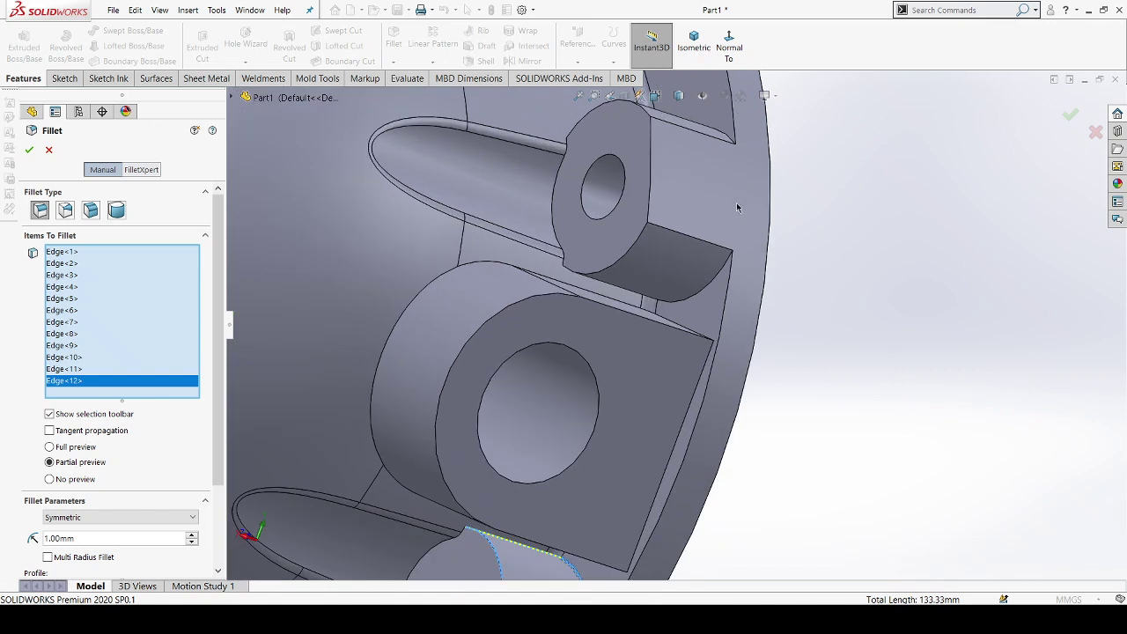
left_click(722, 278)
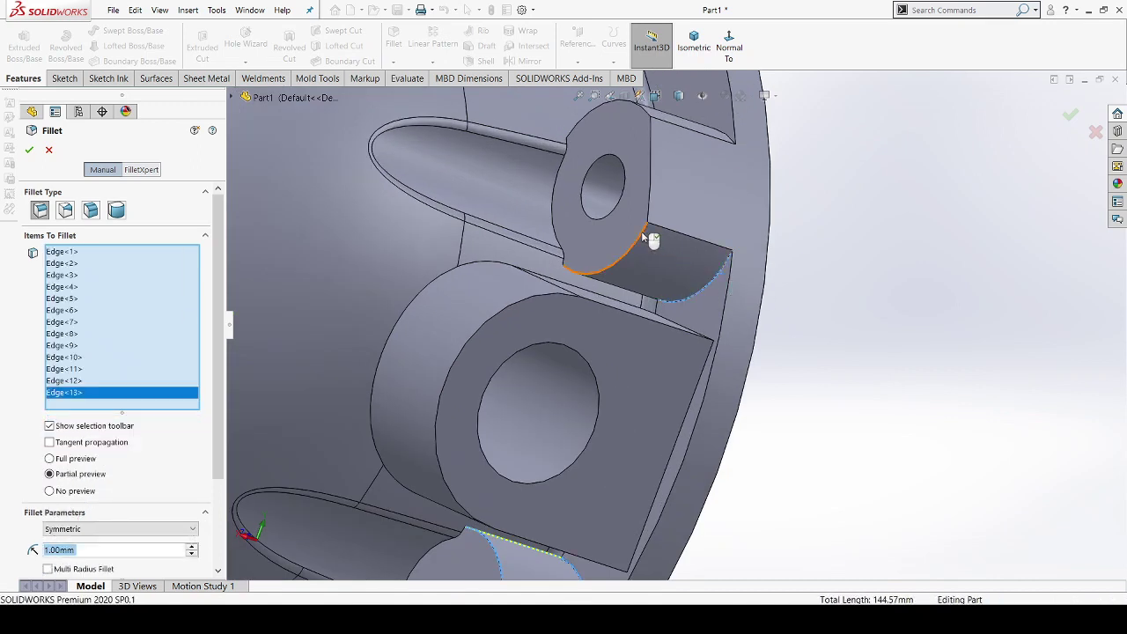
left_click(642, 234)
Step: Add two curved edges on the lower boss to the fillet
scroll(700, 408, "up", 1)
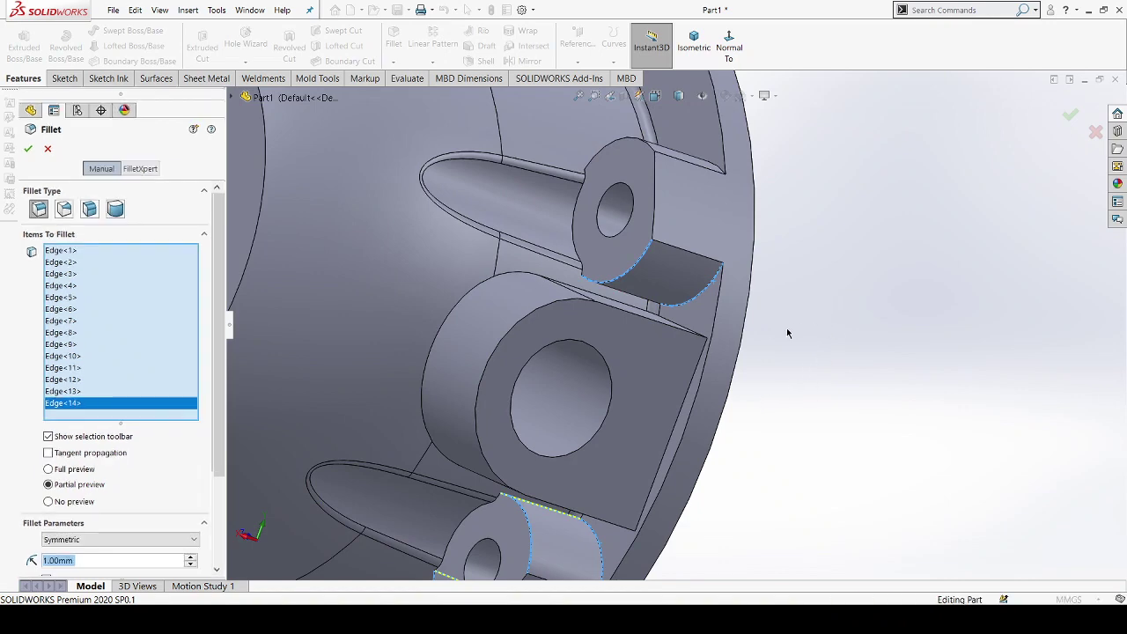
middle_click_drag(788, 333, 827, 312)
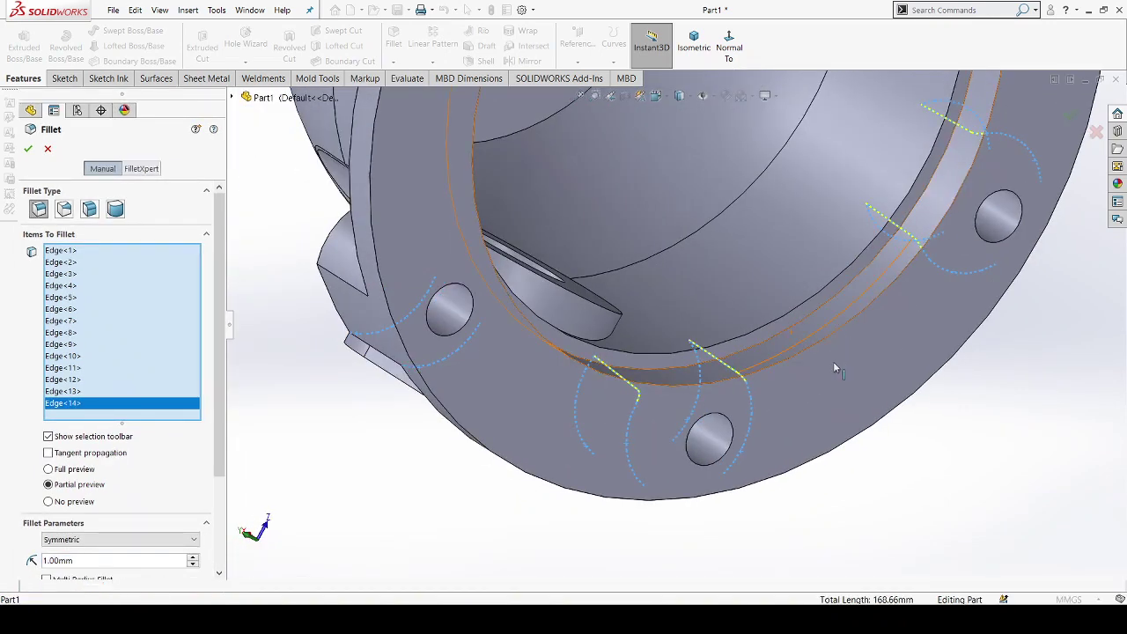
mouse_move(835, 368)
middle_mouse_down()
mouse_move(807, 355)
mouse_move(832, 326)
mouse_move(507, 149)
mouse_move(430, 122)
middle_mouse_up()
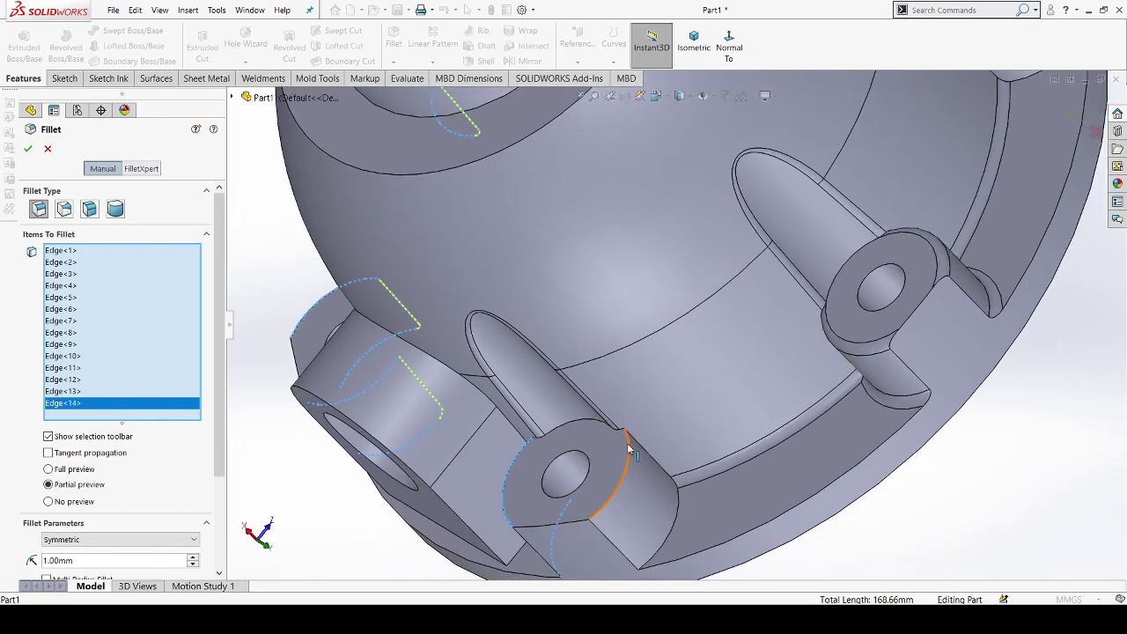
left_click(627, 439)
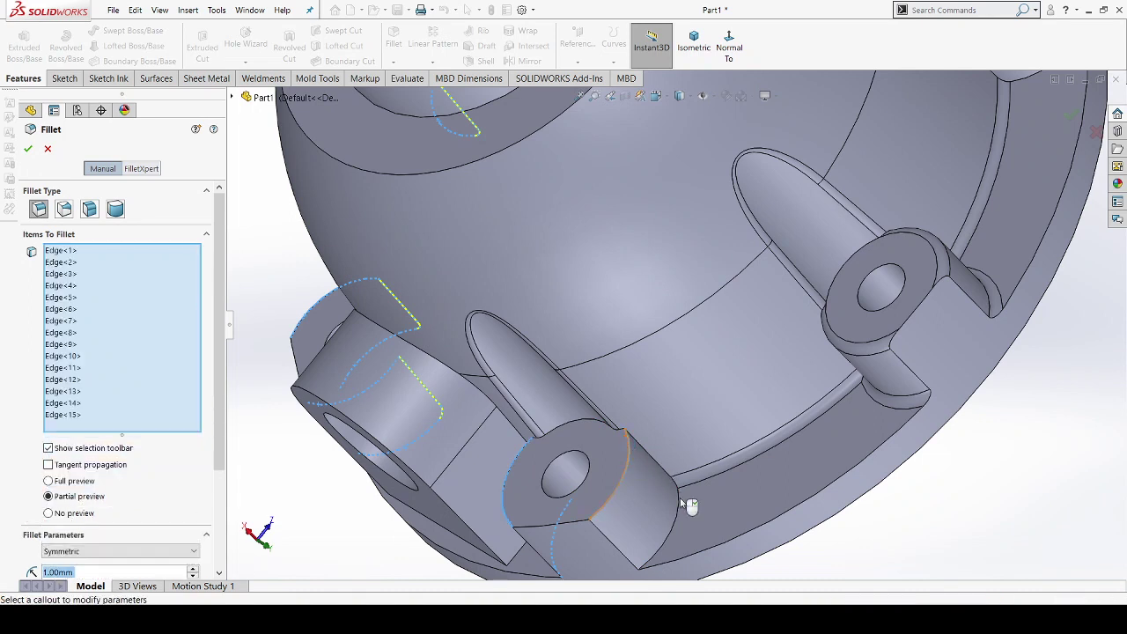
left_click(680, 500)
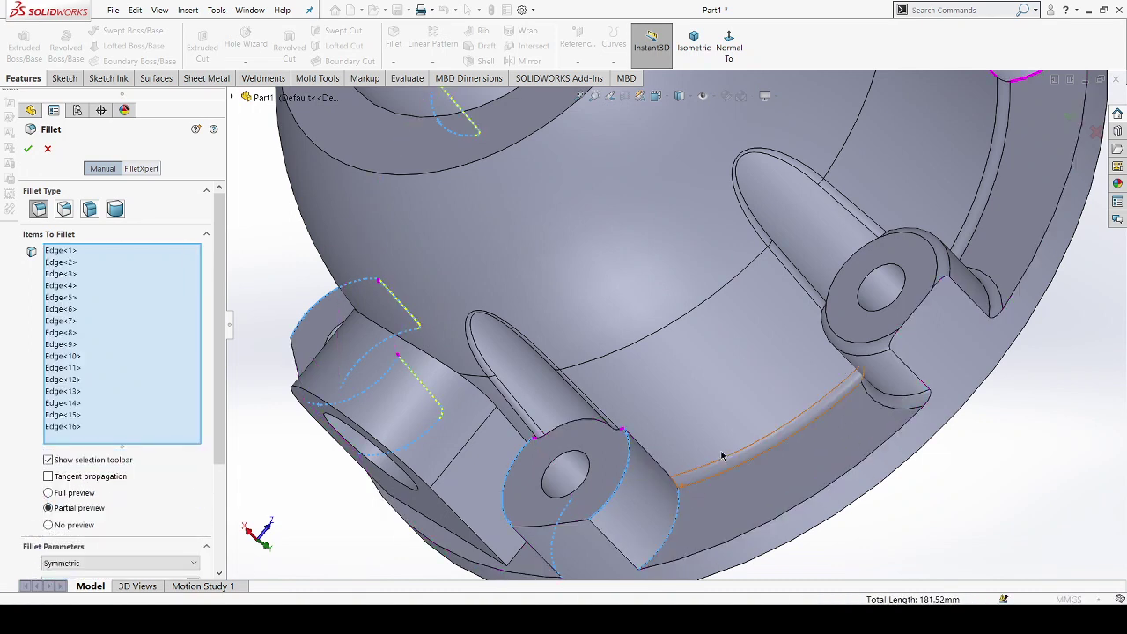
scroll(831, 423, "up", 3)
scroll(853, 283, "up", 2)
scroll(847, 98, "down", 1)
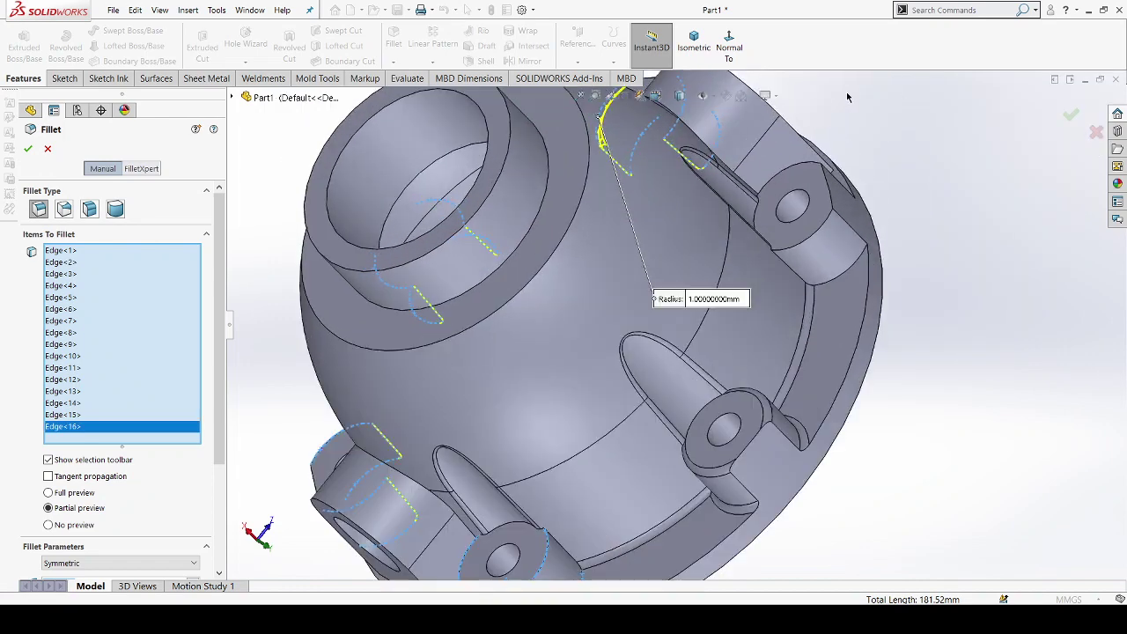
scroll(843, 125, "down", 1)
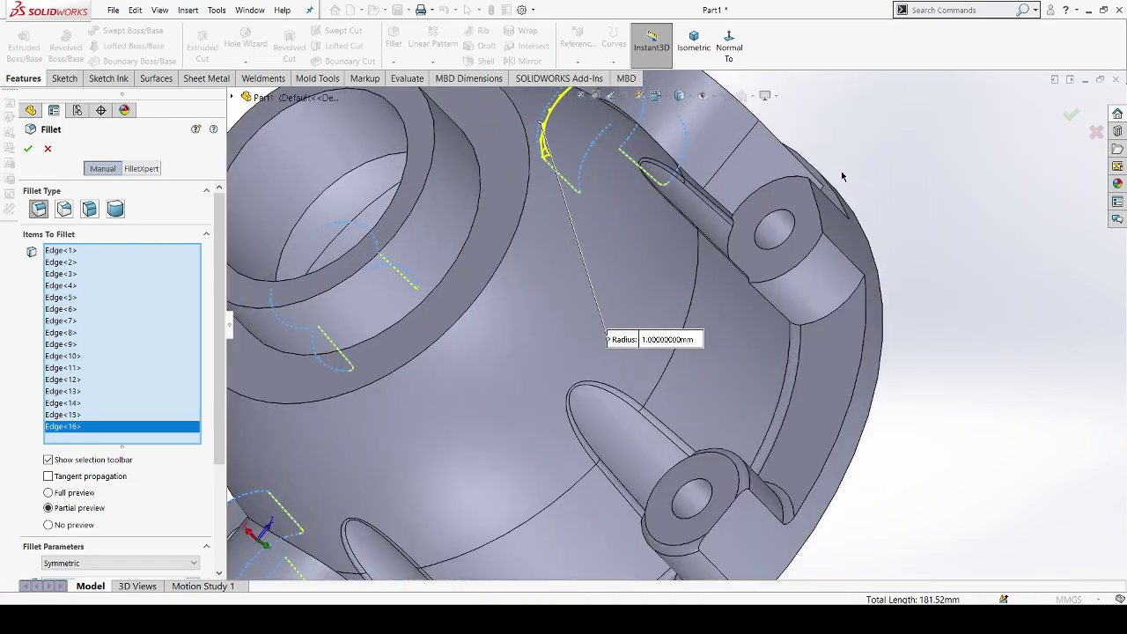
Step: Add the lug boss's remaining side and top edges plus the flange's outer rim edge
left_click(860, 291)
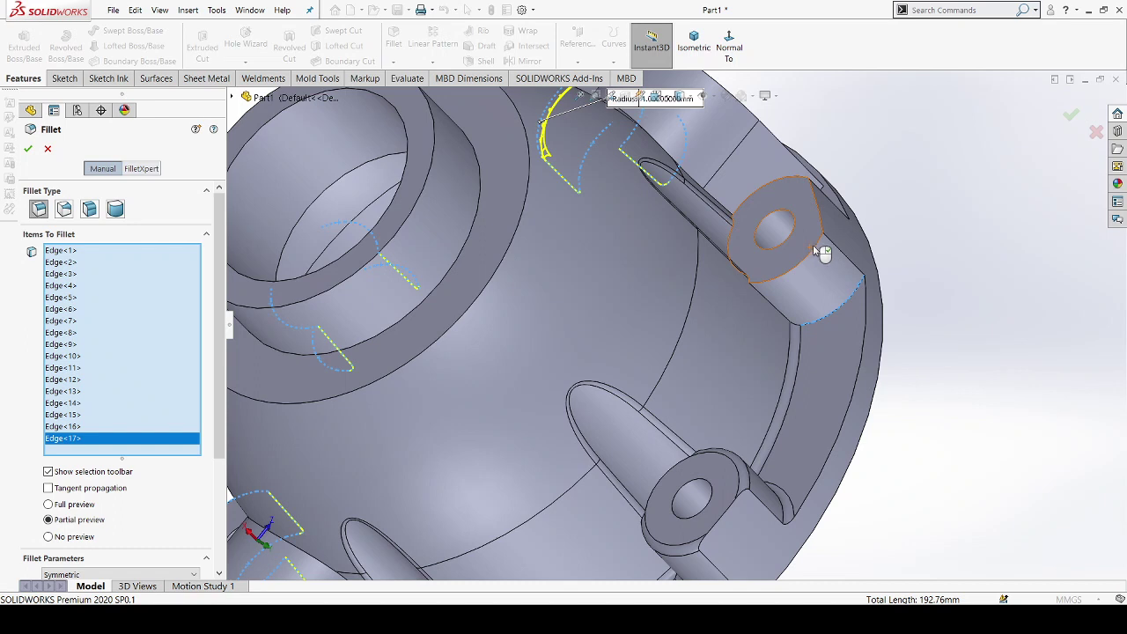
left_click(822, 271)
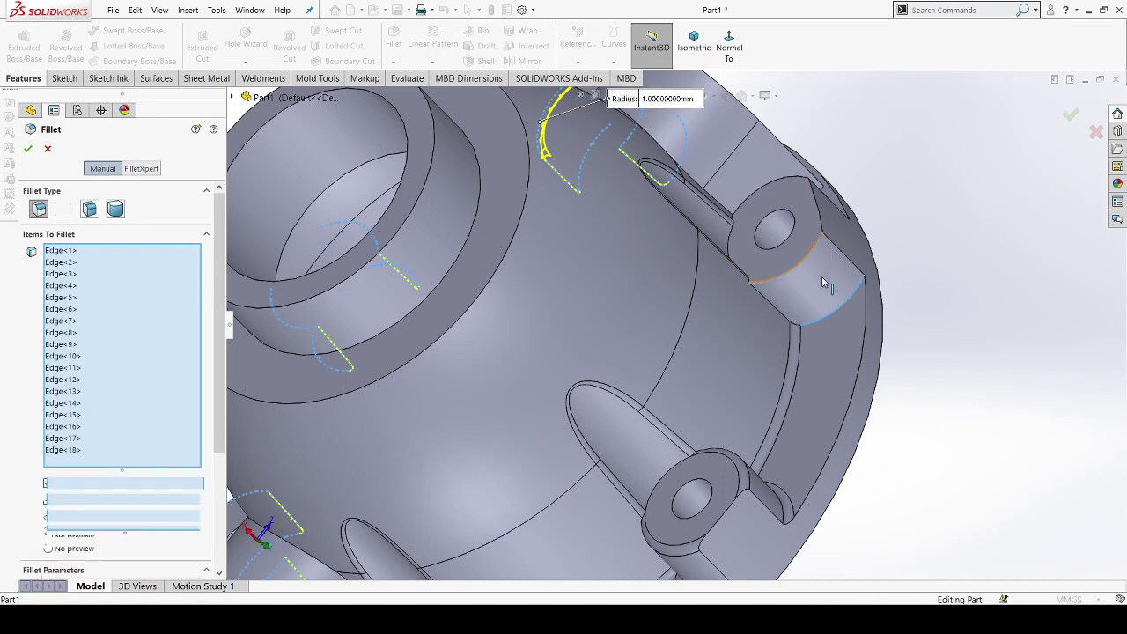
left_click(784, 178)
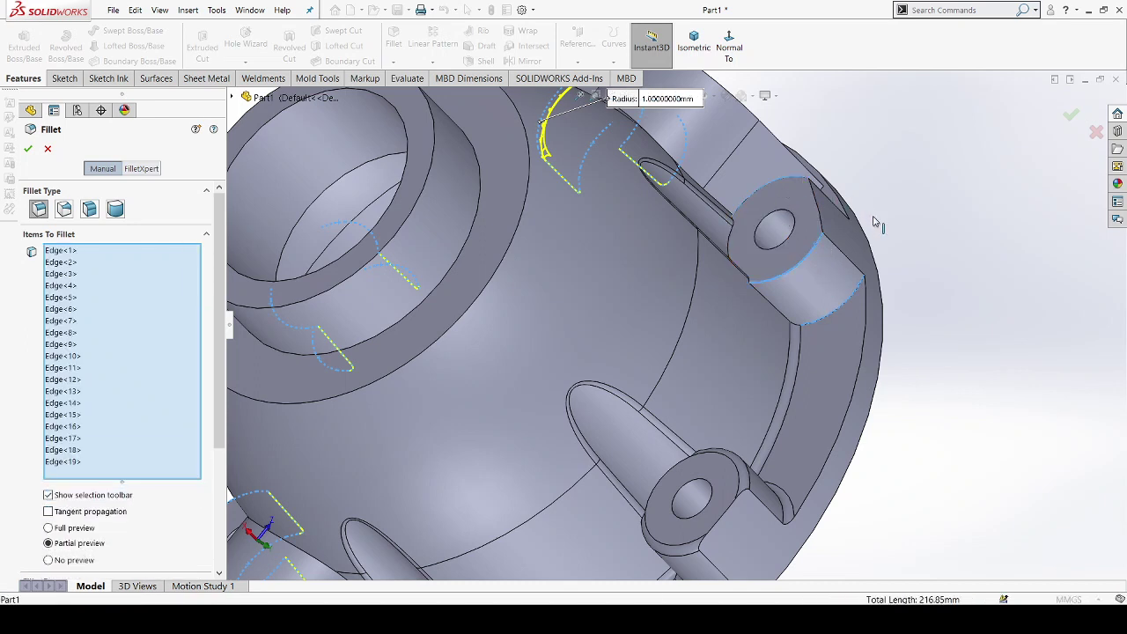
middle_click_drag(943, 237, 874, 206)
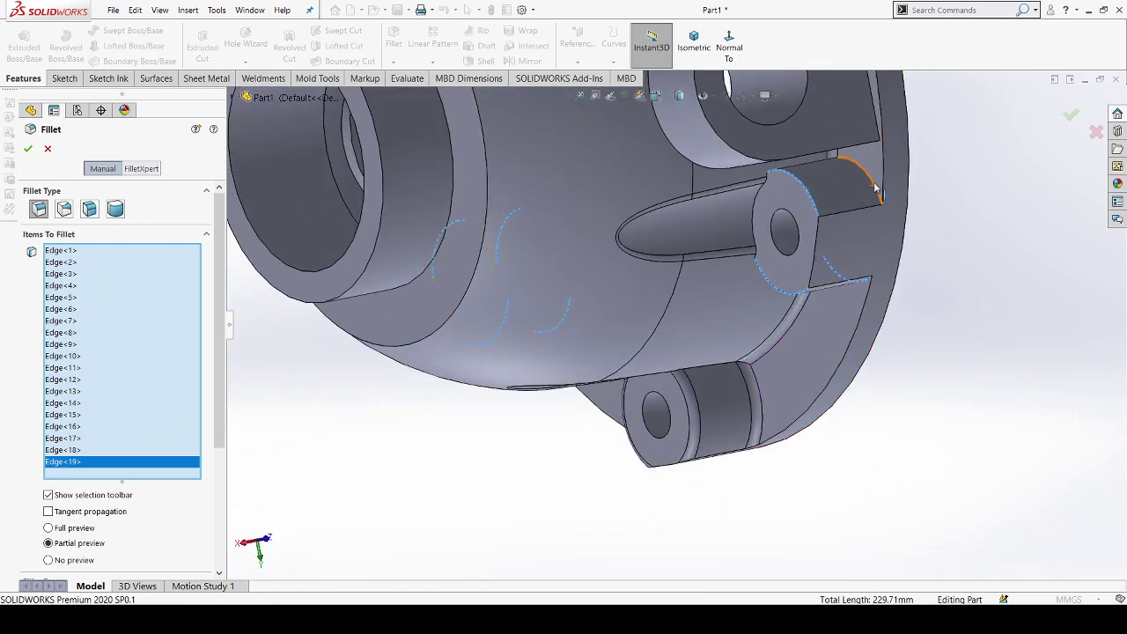
left_click(876, 187)
Step: Orbit the housing to check the 1 mm fillet previews on all 20 edges
middle_click_drag(886, 327, 888, 334)
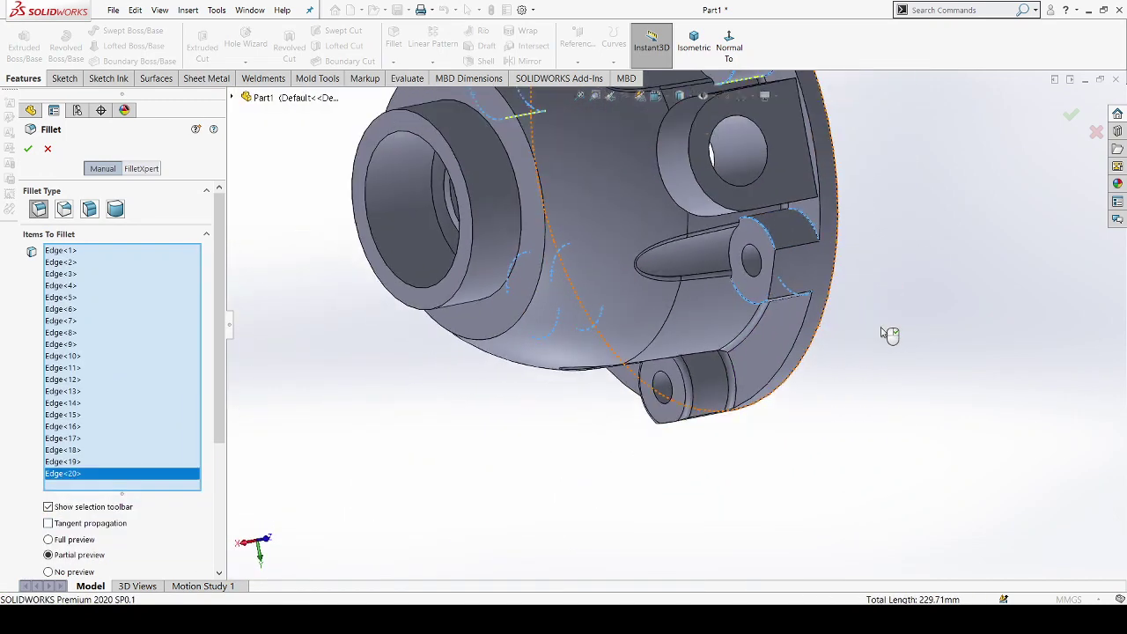
scroll(888, 334, "up", 3)
scroll(891, 329, "up", 1)
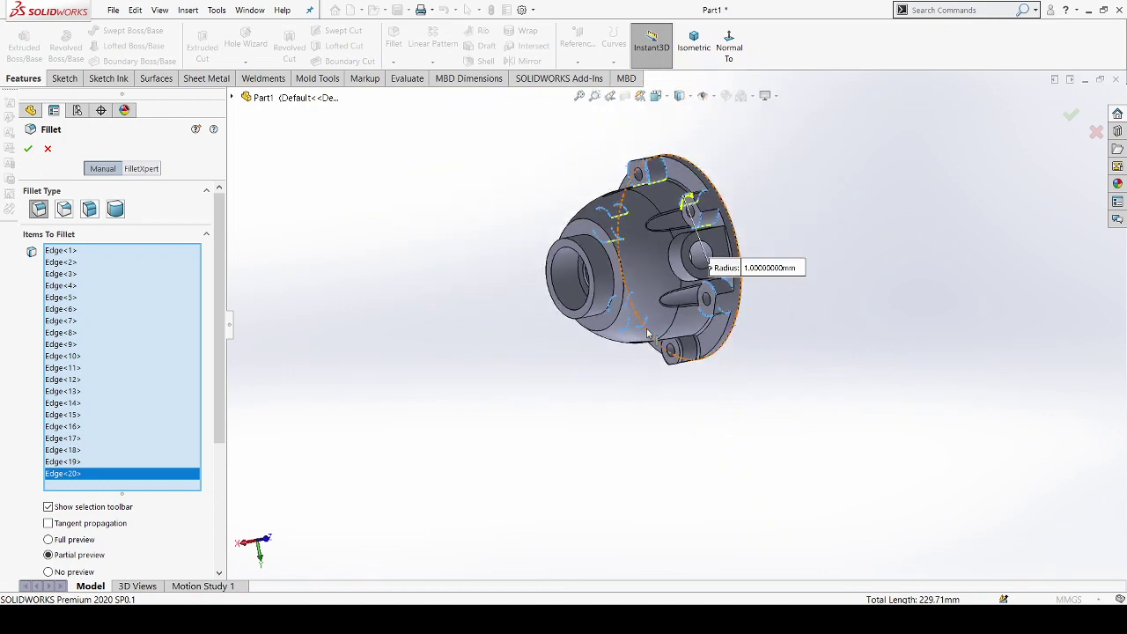
middle_click_drag(647, 333, 722, 334)
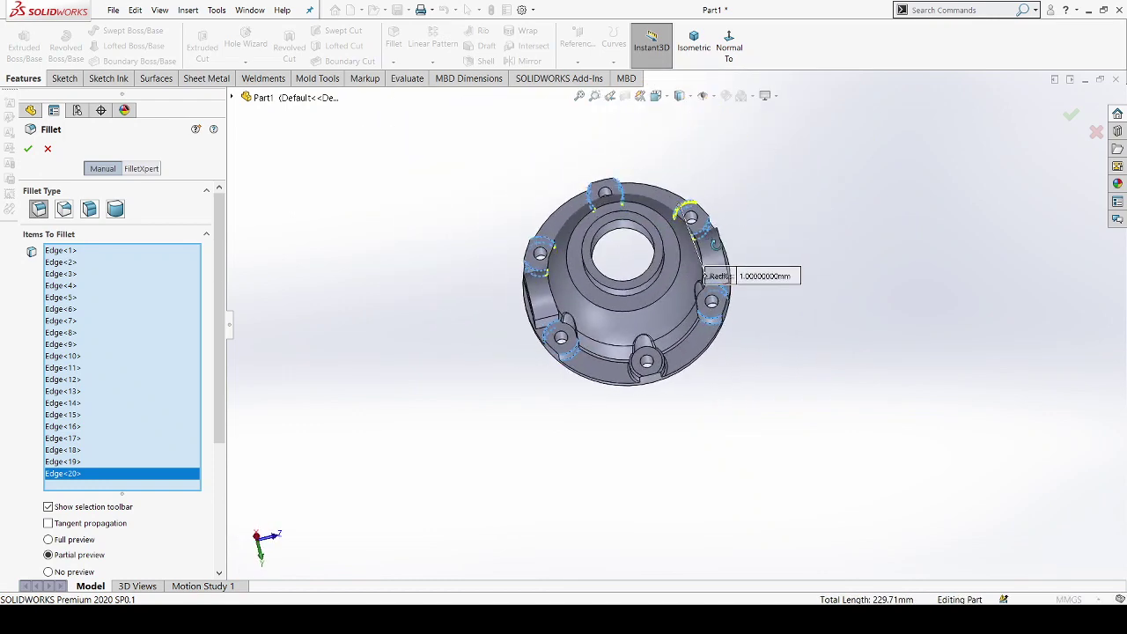
mouse_move(713, 245)
middle_mouse_down()
mouse_move(716, 211)
mouse_move(423, 383)
middle_mouse_up()
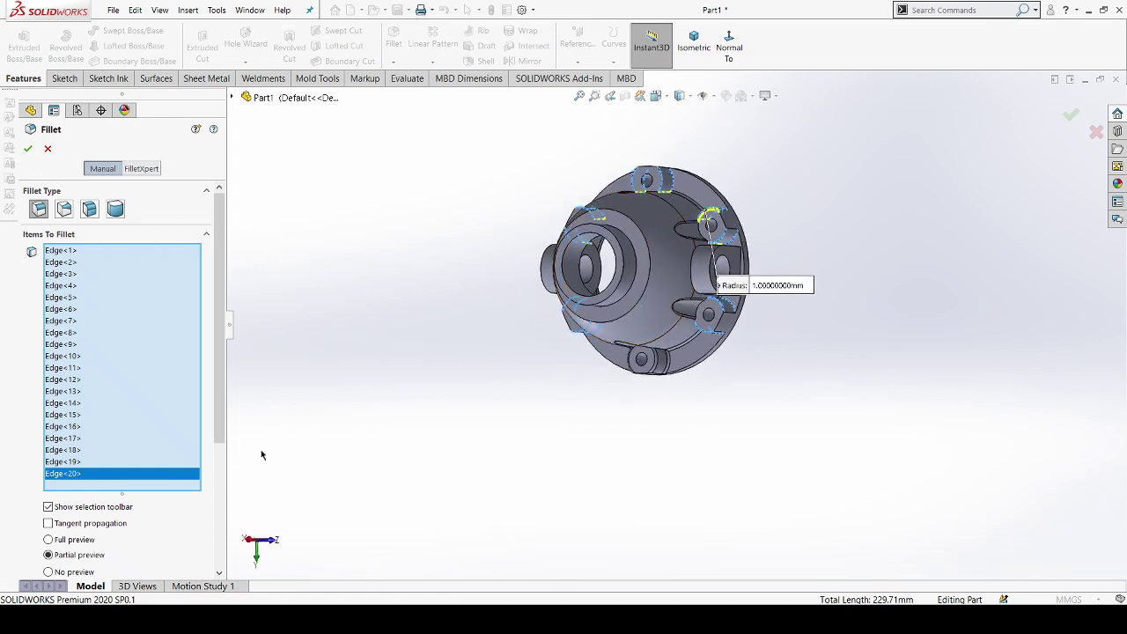
left_click_drag(219, 409, 214, 529)
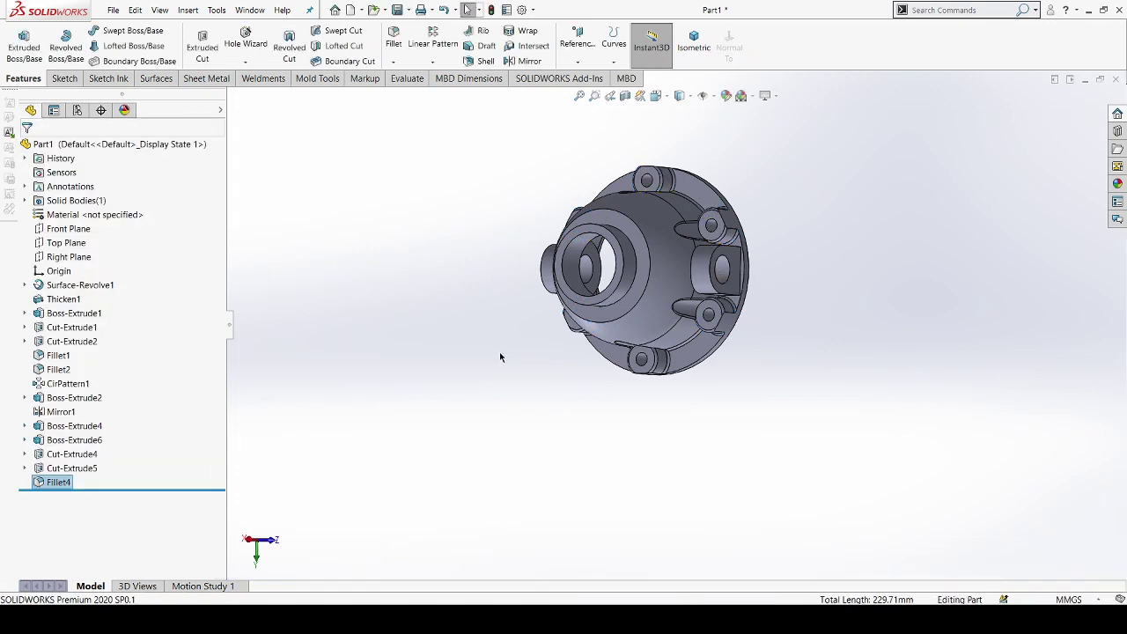
Step: Orbit and zoom the finished housing until the top neck is in view
middle_click_drag(500, 357, 575, 249)
scroll(654, 296, "down", 3)
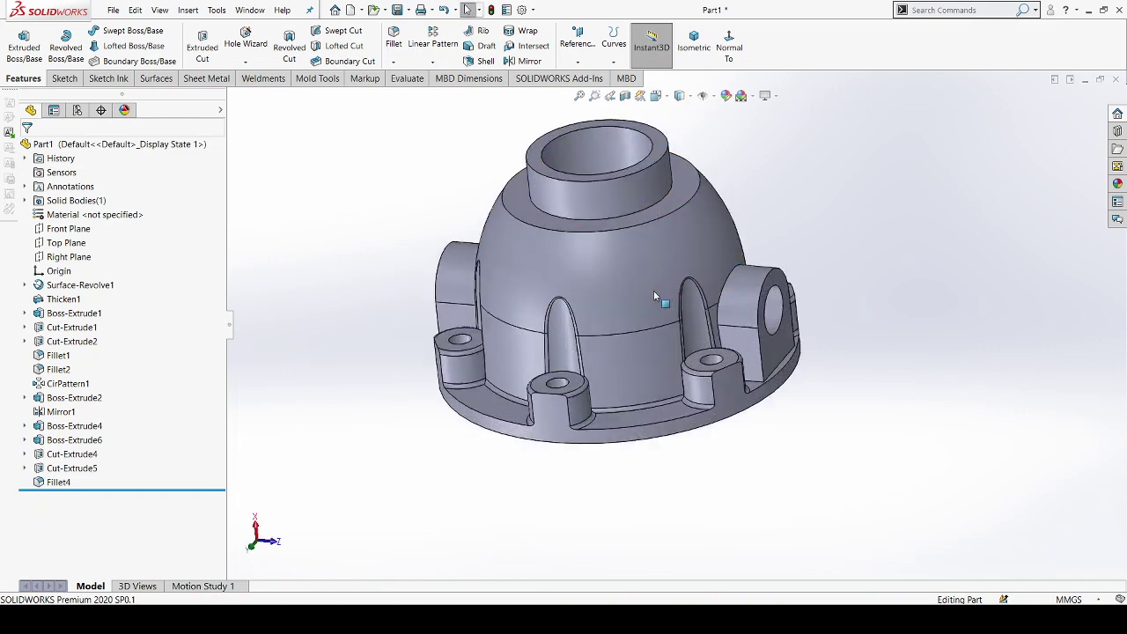
scroll(654, 297, "down", 2)
mouse_move(656, 290)
middle_mouse_down()
mouse_move(652, 325)
mouse_move(663, 194)
middle_mouse_up()
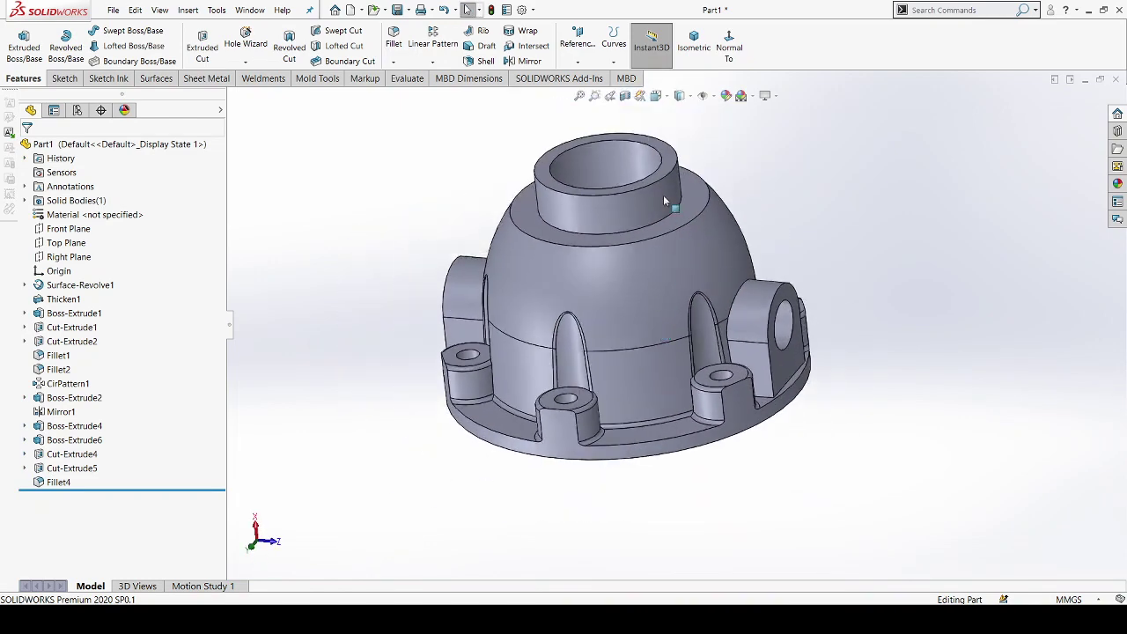
scroll(641, 119, "down", 3)
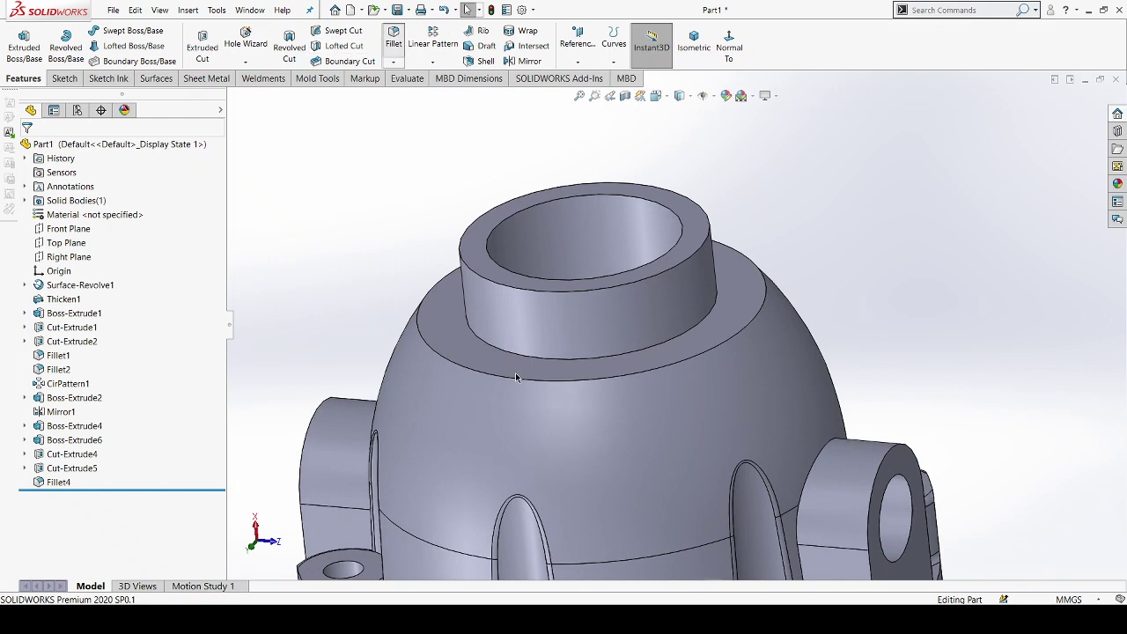
Step: Round the neck's top rim edge and base edge at 1.00 mm radius as Fillet5
left_click(533, 289)
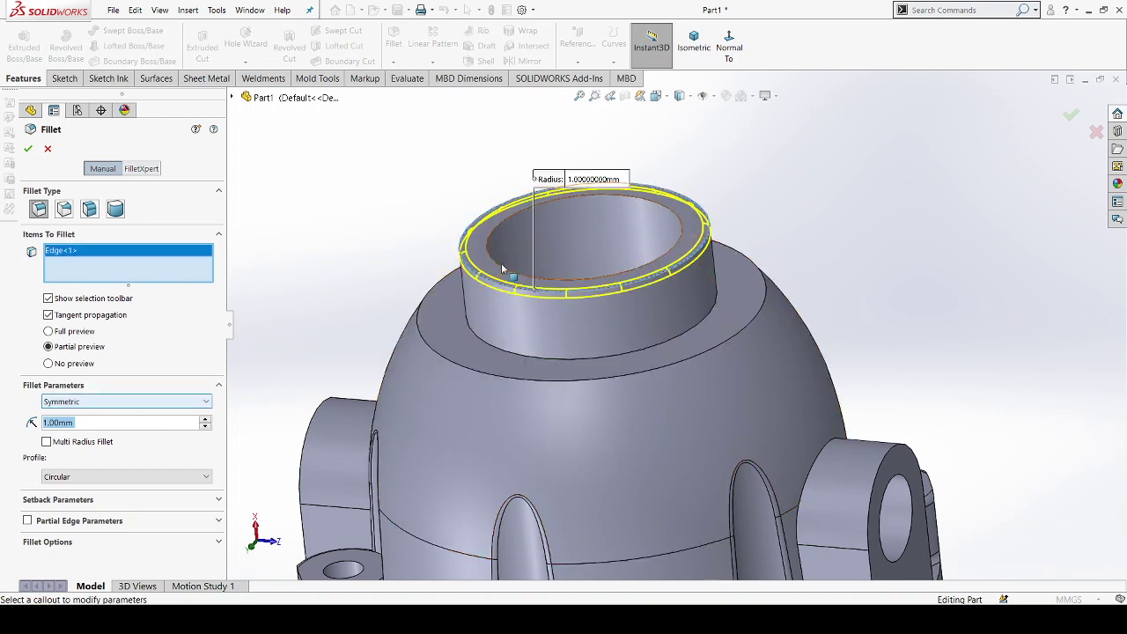
left_click(432, 388)
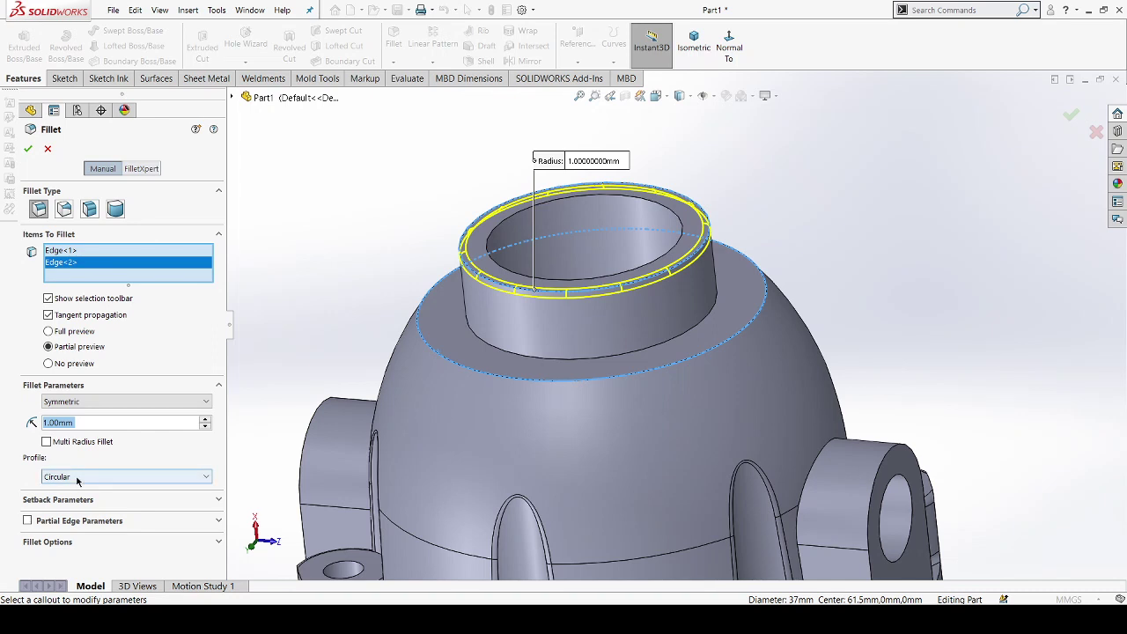
left_click(28, 151)
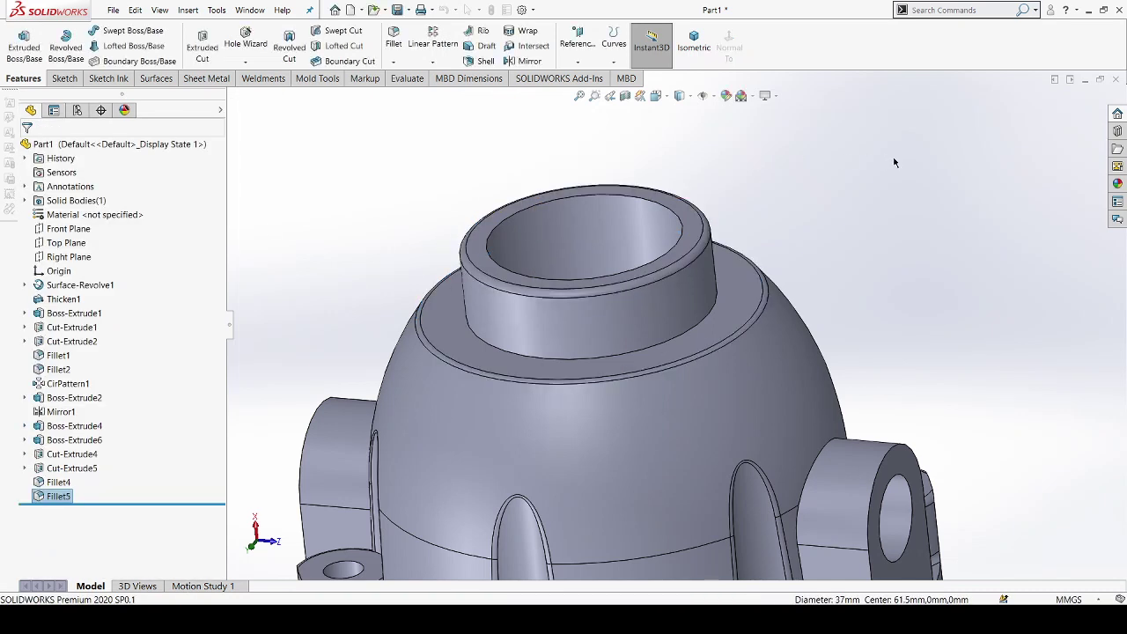
key("f")
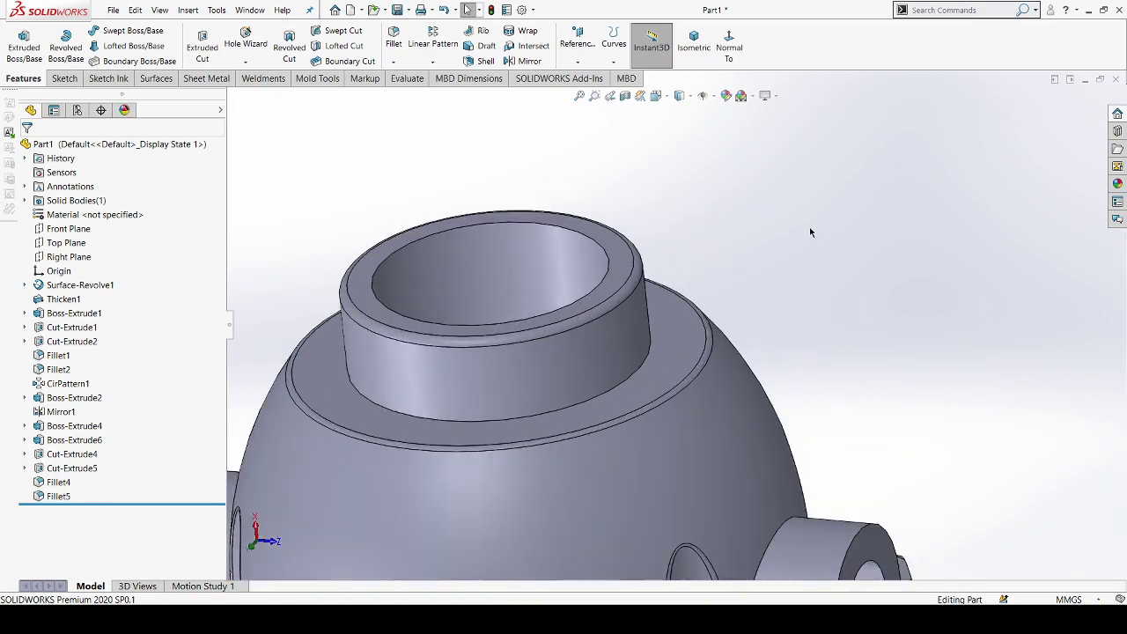
scroll(776, 425, "down", 2)
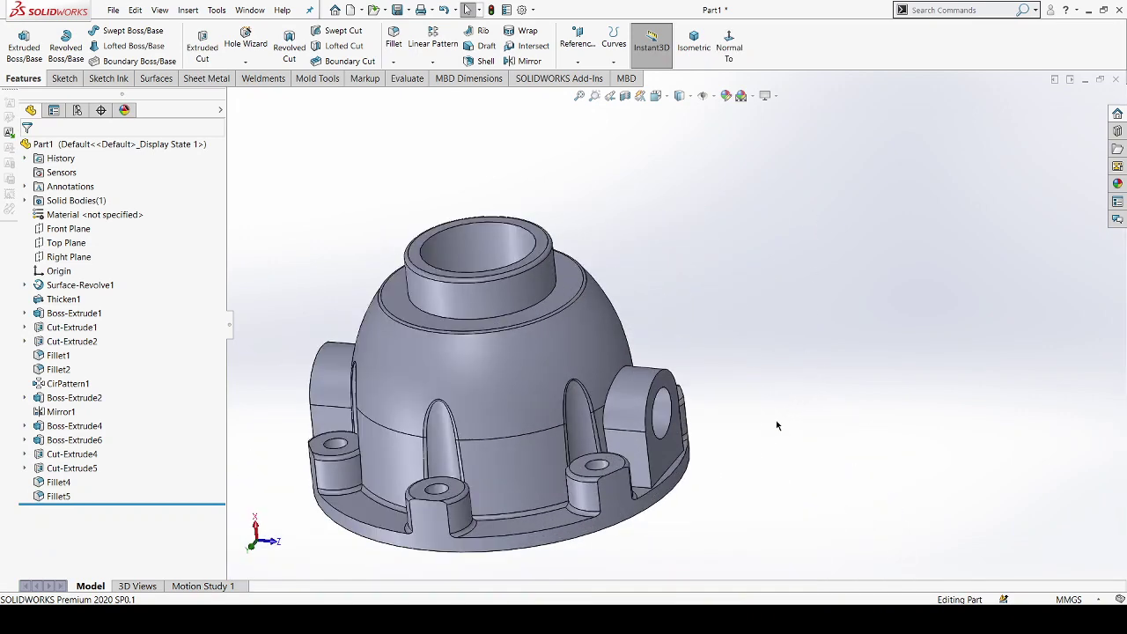
mouse_move(777, 425)
middle_mouse_down()
mouse_move(673, 360)
mouse_move(745, 176)
middle_mouse_up()
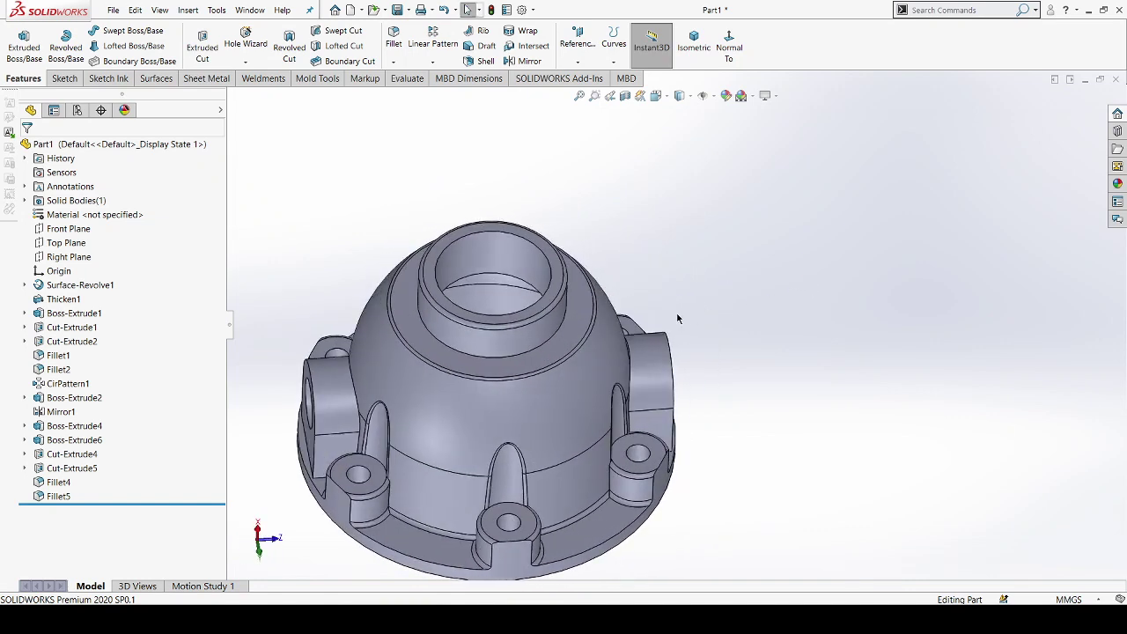
mouse_move(720, 277)
middle_mouse_down("ctrl")
mouse_move(878, 184)
mouse_move(936, 214)
mouse_move(911, 255)
mouse_move(883, 249)
middle_mouse_up("ctrl")
mouse_move(929, 290)
middle_mouse_down()
mouse_move(770, 295)
mouse_move(865, 324)
mouse_move(620, 422)
mouse_move(806, 390)
mouse_move(576, 399)
mouse_move(538, 320)
middle_mouse_up()
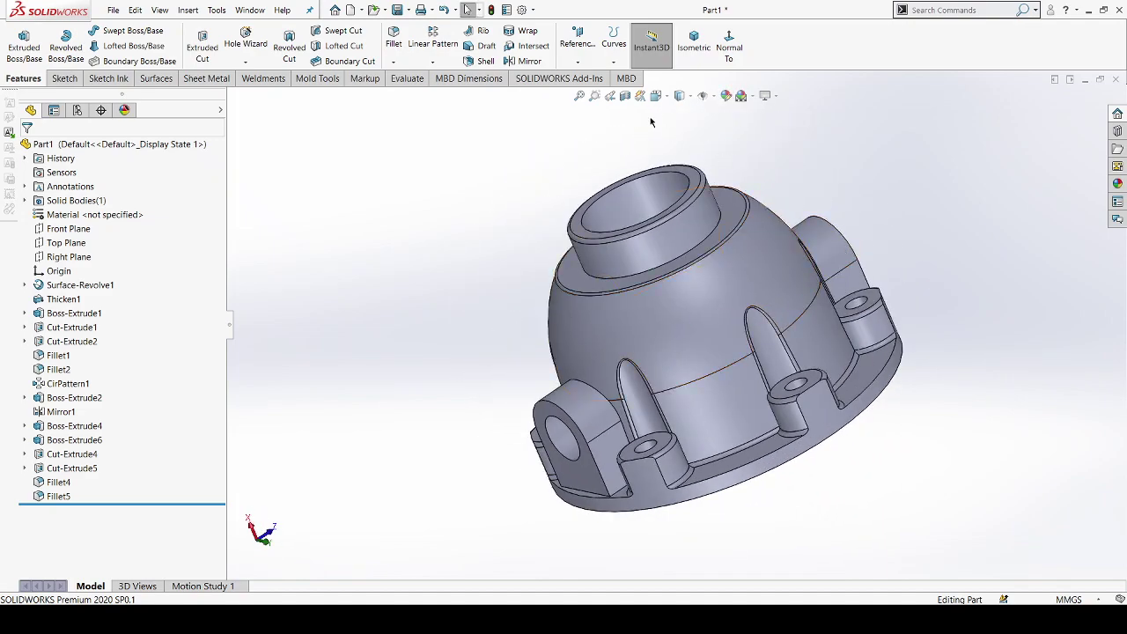
left_click(656, 100)
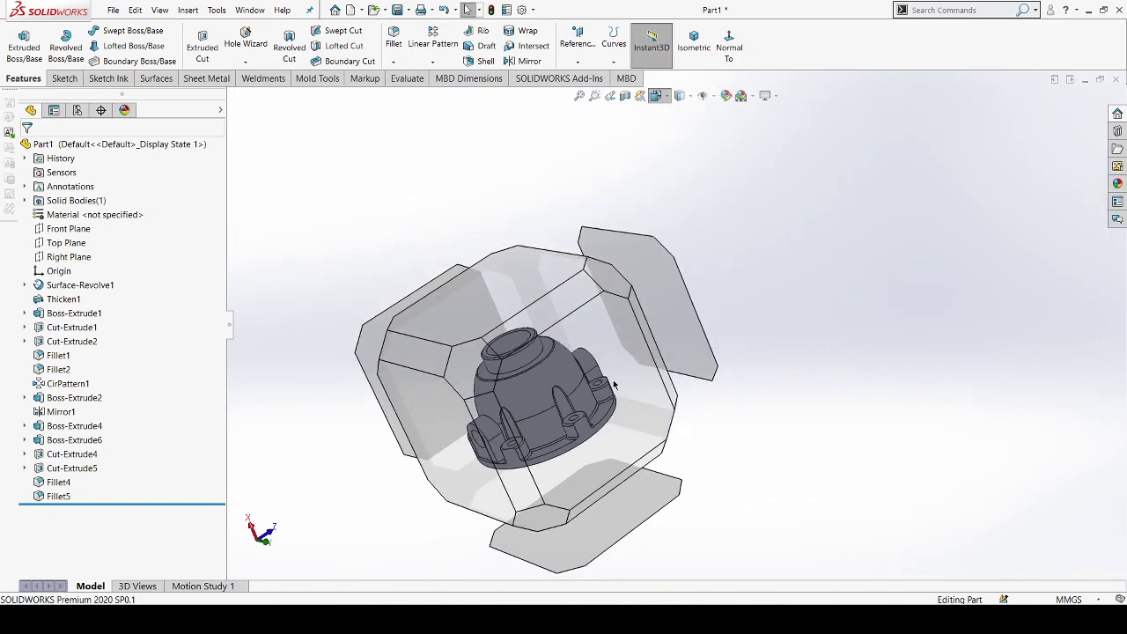
left_click(614, 385)
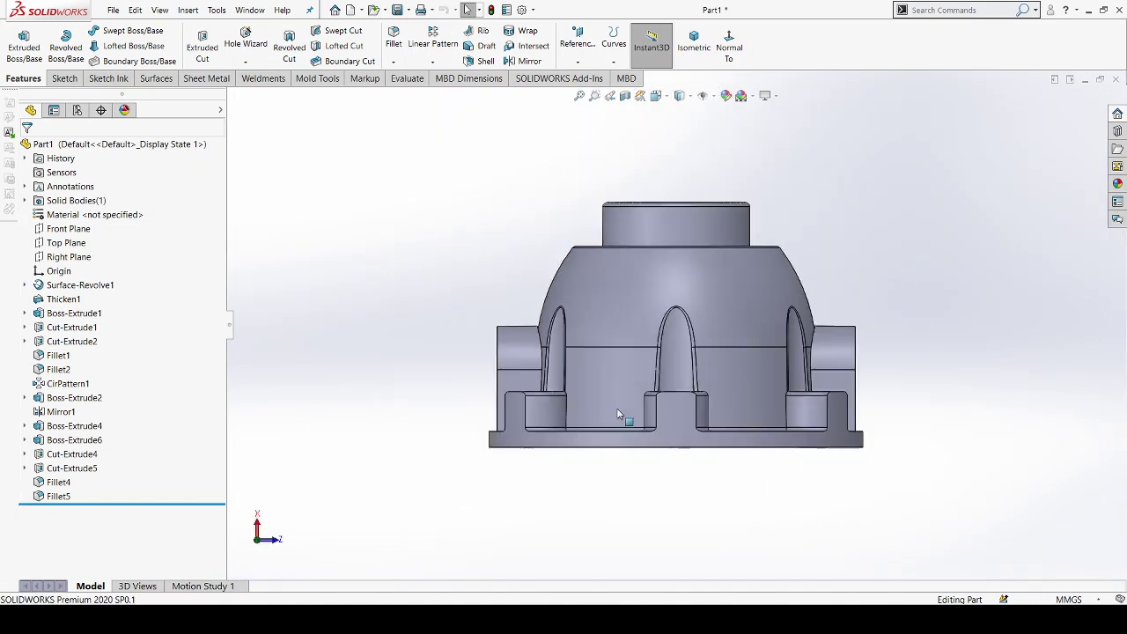
key("ctrl+space")
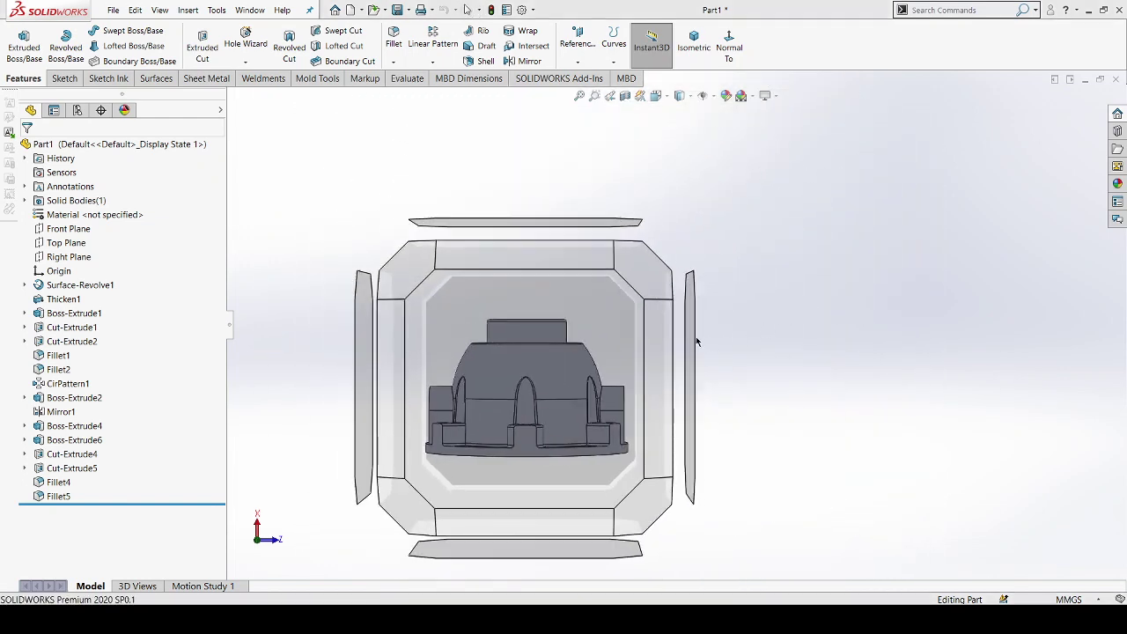
left_click(692, 341)
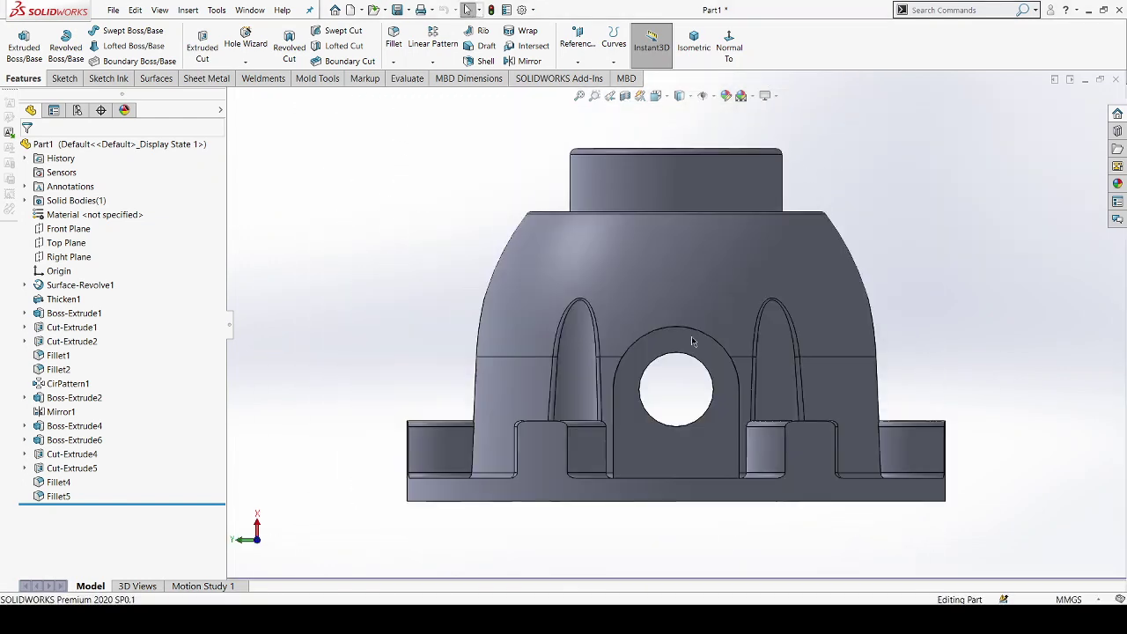
key("ctrl+space")
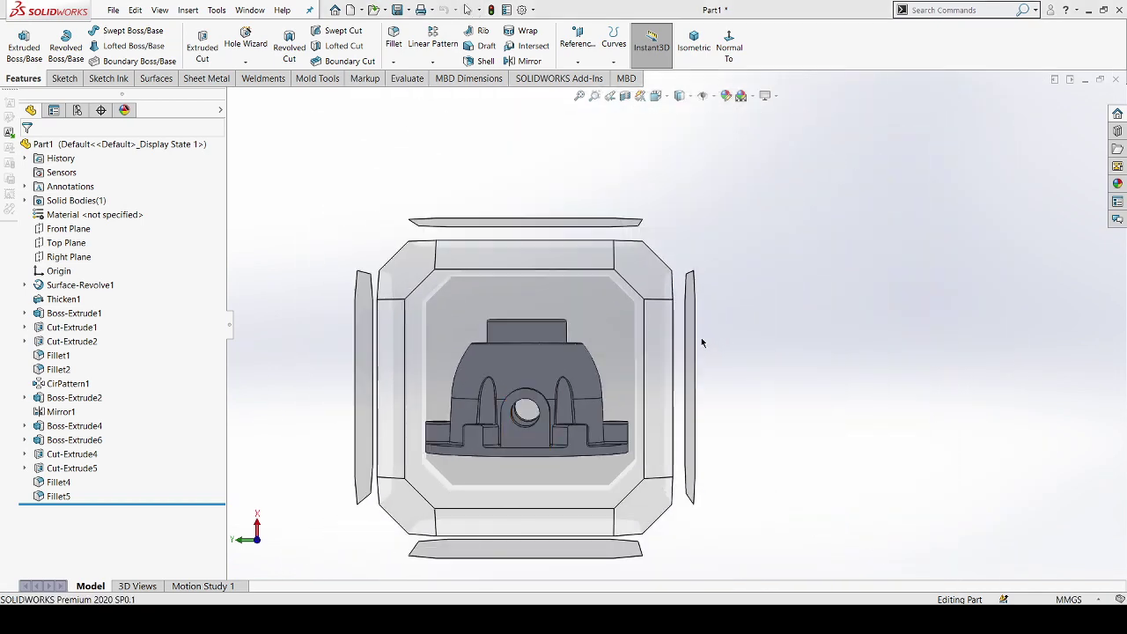
left_click(694, 339)
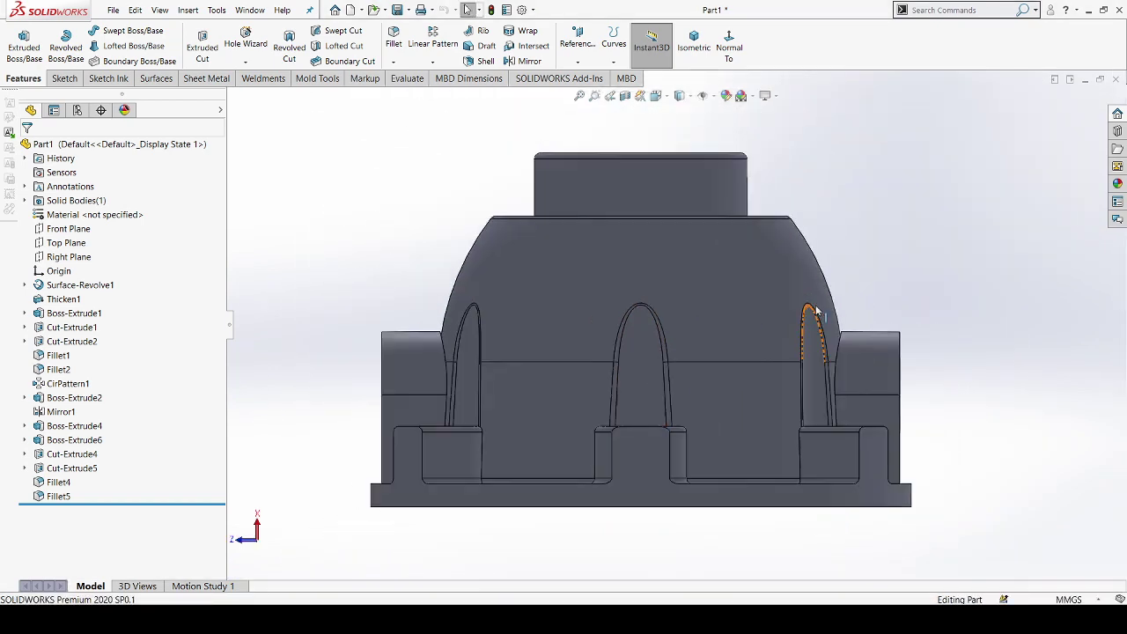
key("z")
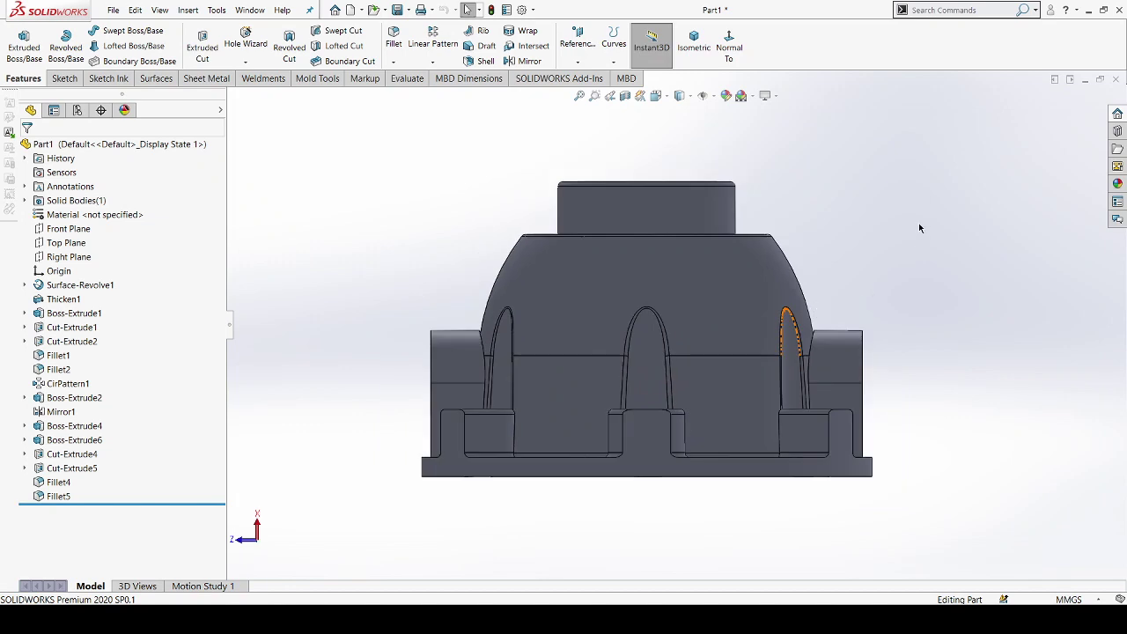